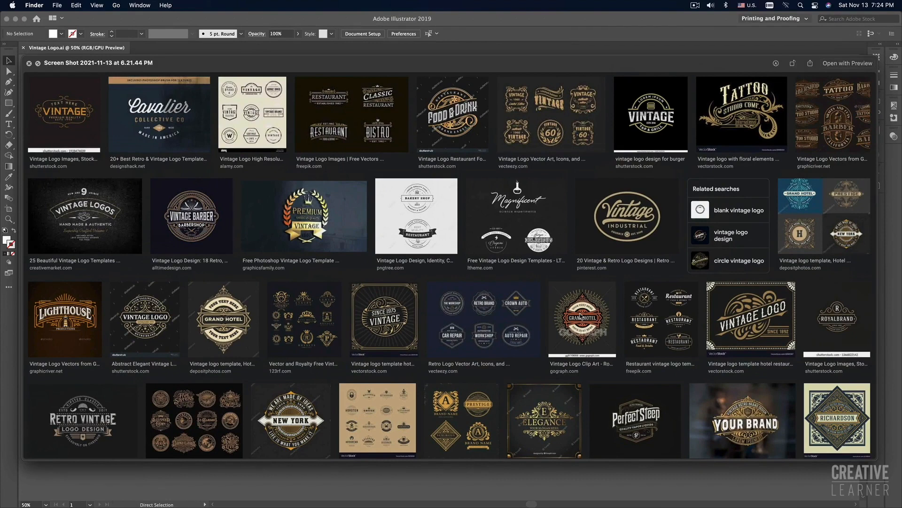
# Switch to the Vintage Logo document in Illustrator and draw a wide rectangle about 143 by 40 mm on the blank artboard
pyautogui.press('super+Tab')
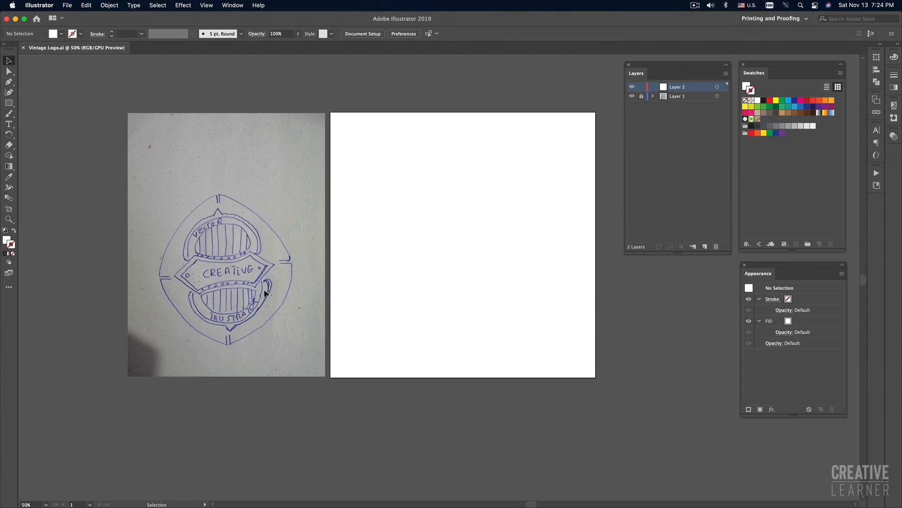
pyautogui.moveTo(275, 282)
pyautogui.mouseDown()
pyautogui.moveTo(268, 270)
pyautogui.moveTo(299, 286)
pyautogui.mouseUp()
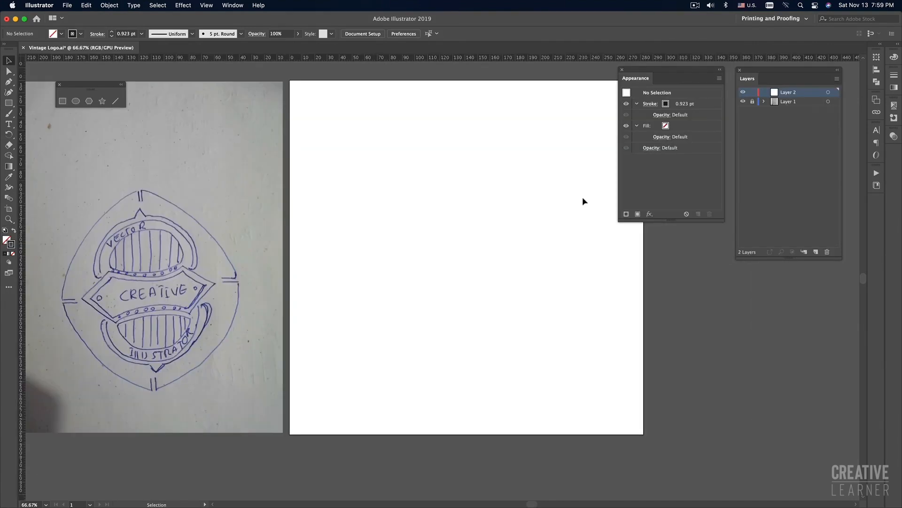
pyautogui.click(63, 100)
pyautogui.scroll(-2, 168, 291)
pyautogui.hscroll(-1, 168, 291)
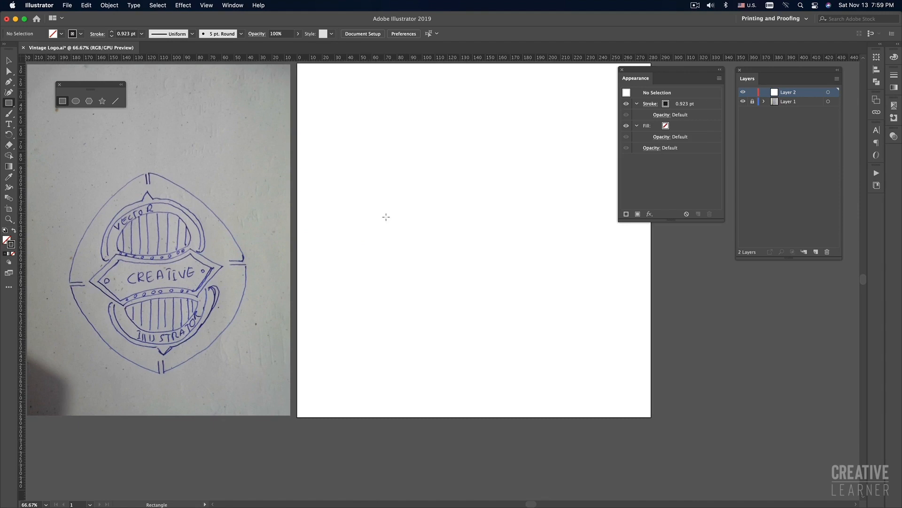
pyautogui.hscroll(2, 386, 217)
pyautogui.moveTo(350, 194); pyautogui.dragTo(530, 243)
pyautogui.press('v')
pyautogui.click(545, 188)
pyautogui.moveTo(546, 188); pyautogui.dragTo(488, 286)
pyautogui.click(516, 294)
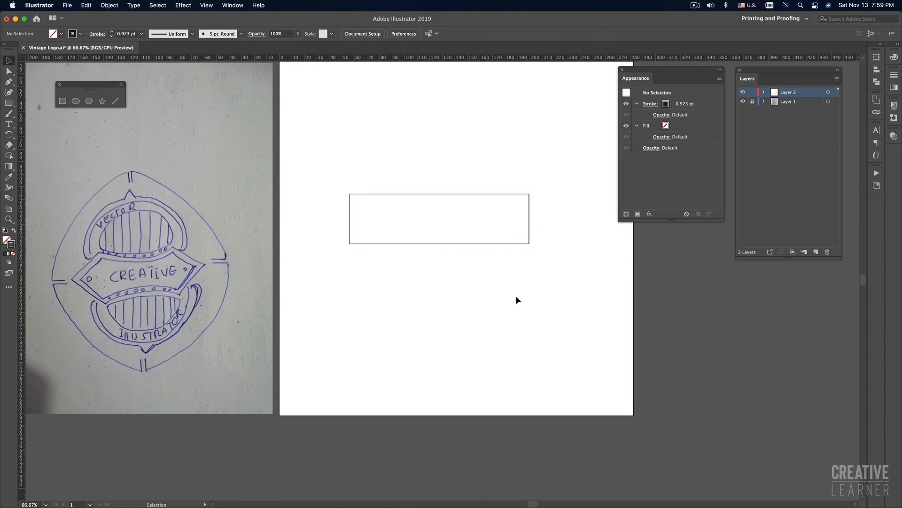
# Select the rectangle, show the Swatches panel and place it below the Layers panel
pyautogui.moveTo(552, 170); pyautogui.dragTo(473, 275)
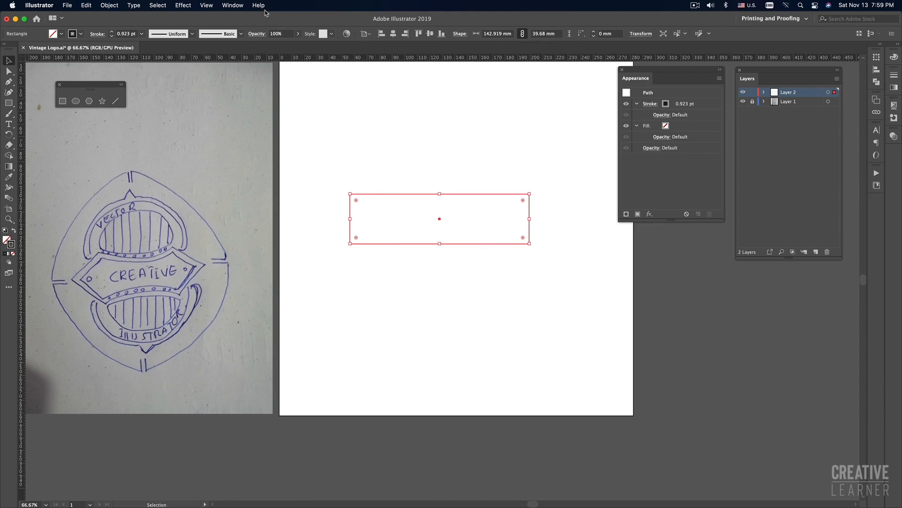
pyautogui.click(232, 5)
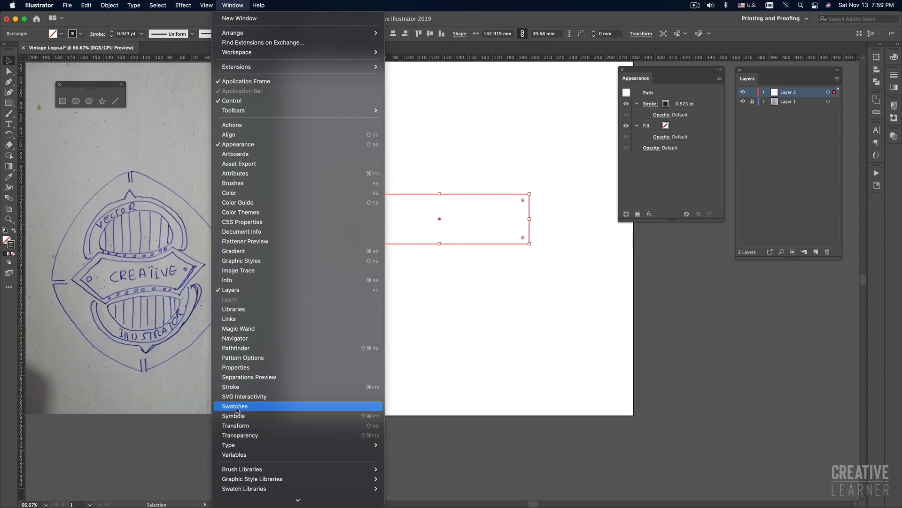
pyautogui.click(235, 406)
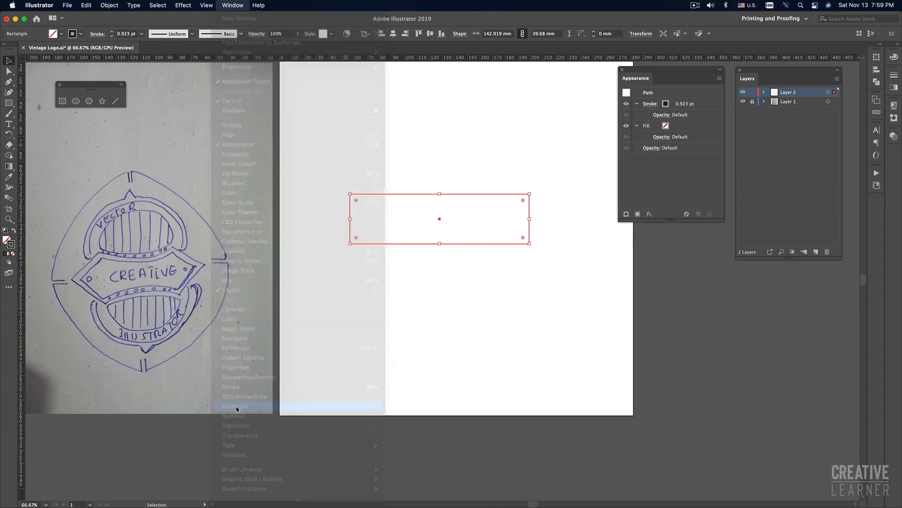
pyautogui.moveTo(780, 68); pyautogui.dragTo(775, 287)
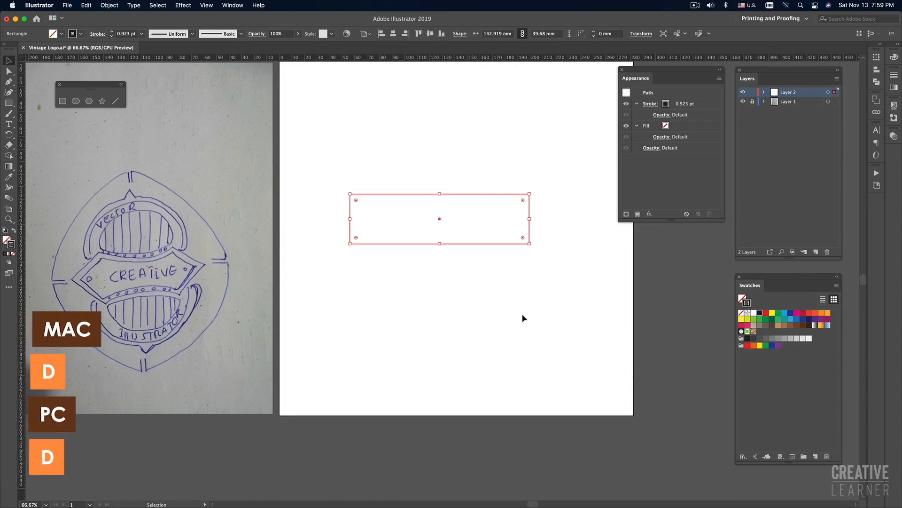
# Reset the rectangle to the default white fill and 1 pt black stroke
pyautogui.press('d')
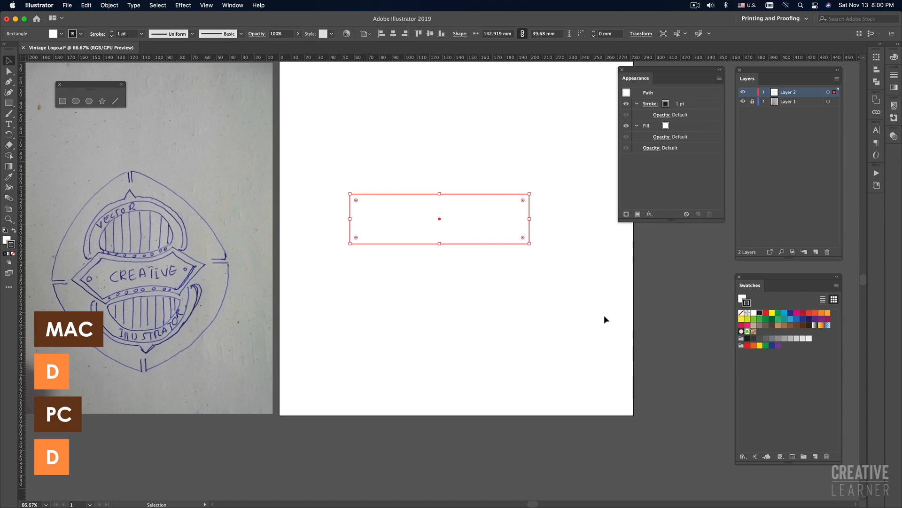
pyautogui.click(741, 313)
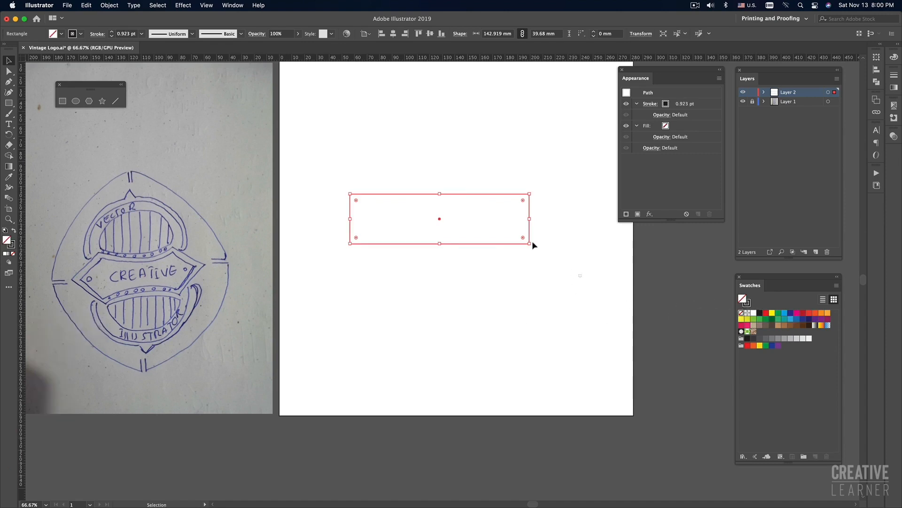
pyautogui.click(748, 304)
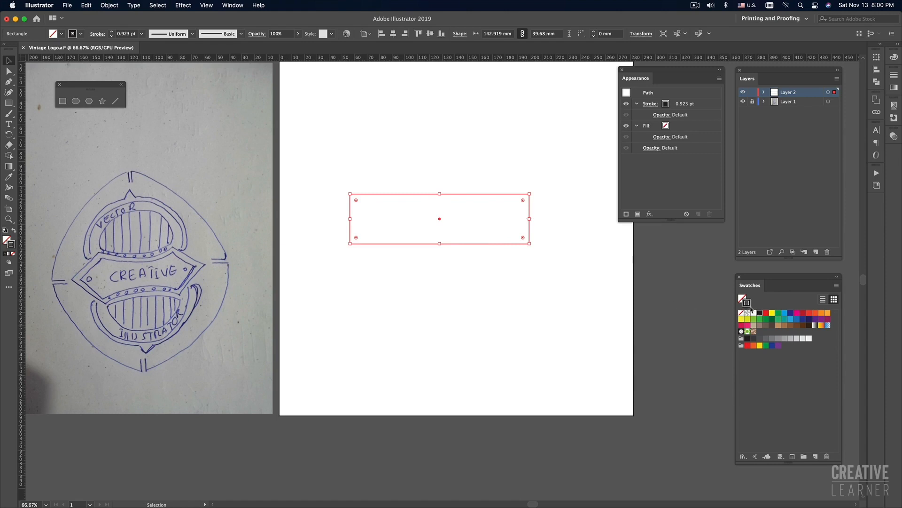
pyautogui.click(525, 285)
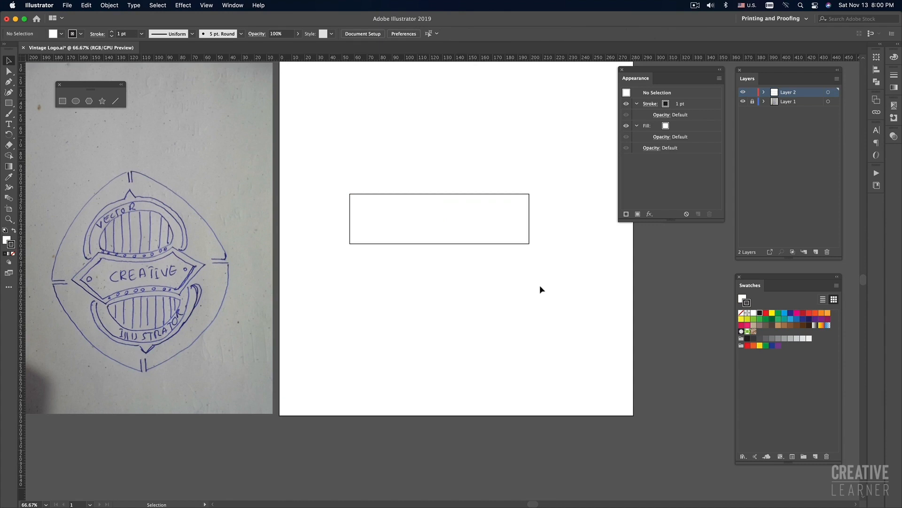
# Set the rectangle's fill to None and make the stroke the active color attribute
pyautogui.moveTo(546, 266); pyautogui.dragTo(493, 224)
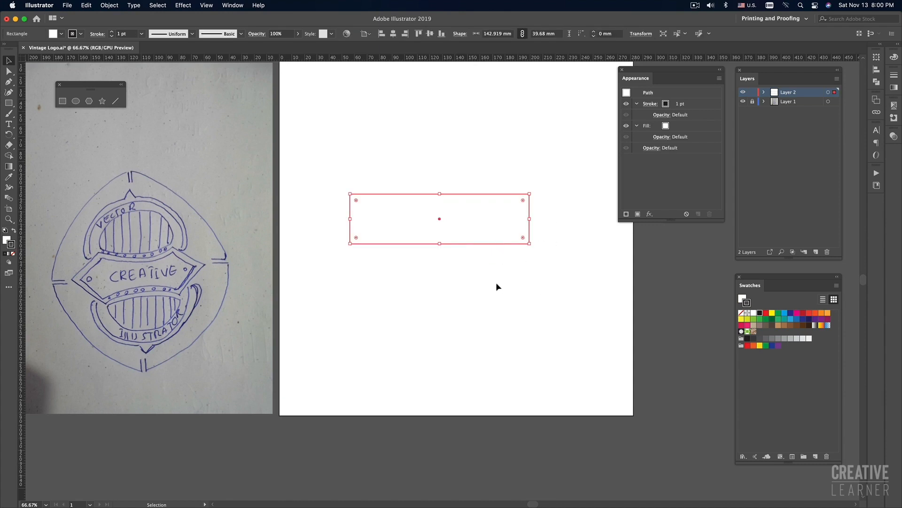
pyautogui.click(742, 299)
pyautogui.click(741, 313)
pyautogui.click(748, 303)
pyautogui.click(523, 286)
# Center the rectangle horizontally and vertically on the artboard
pyautogui.moveTo(552, 266); pyautogui.dragTo(467, 224)
pyautogui.scroll(3, 480, 193)
pyautogui.hscroll(3, 479, 193)
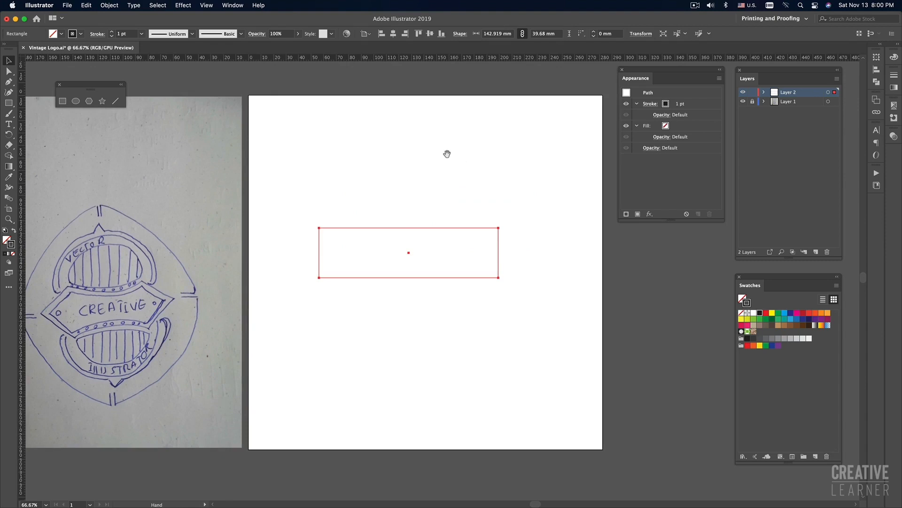
pyautogui.click(393, 34)
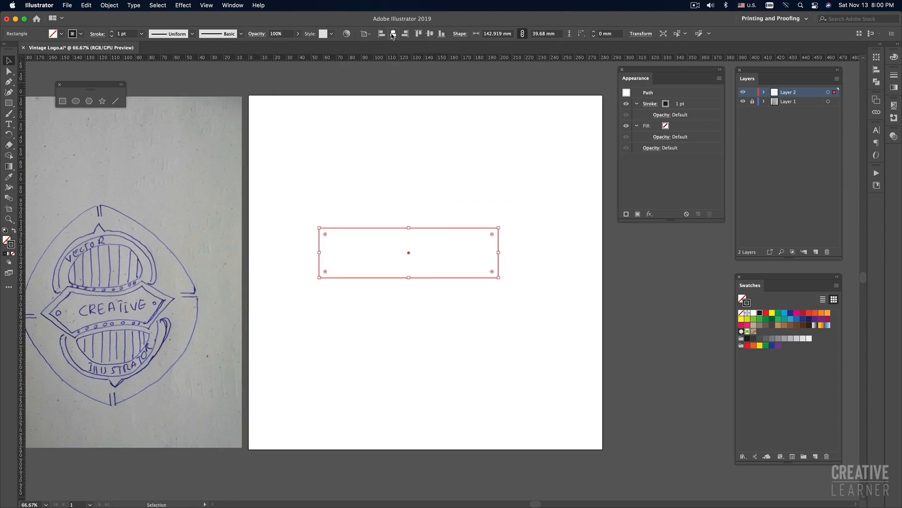
pyautogui.click(429, 34)
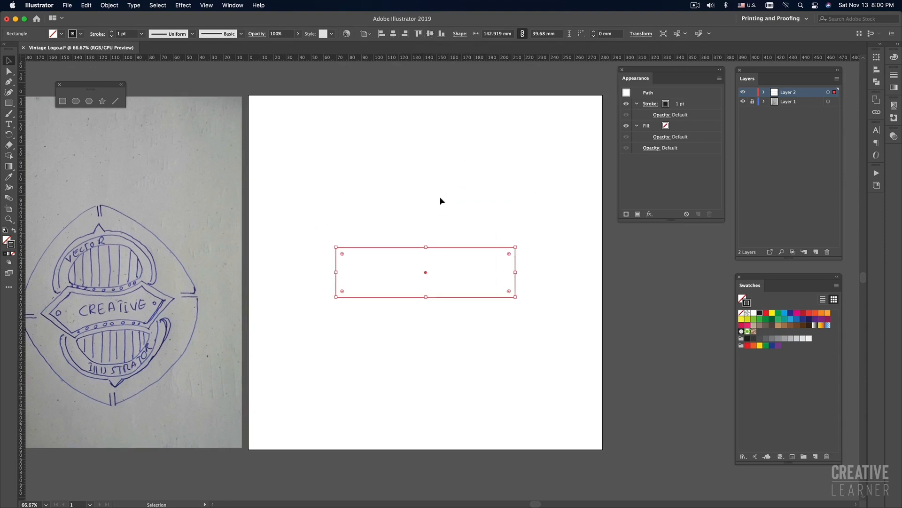
pyautogui.click(398, 206)
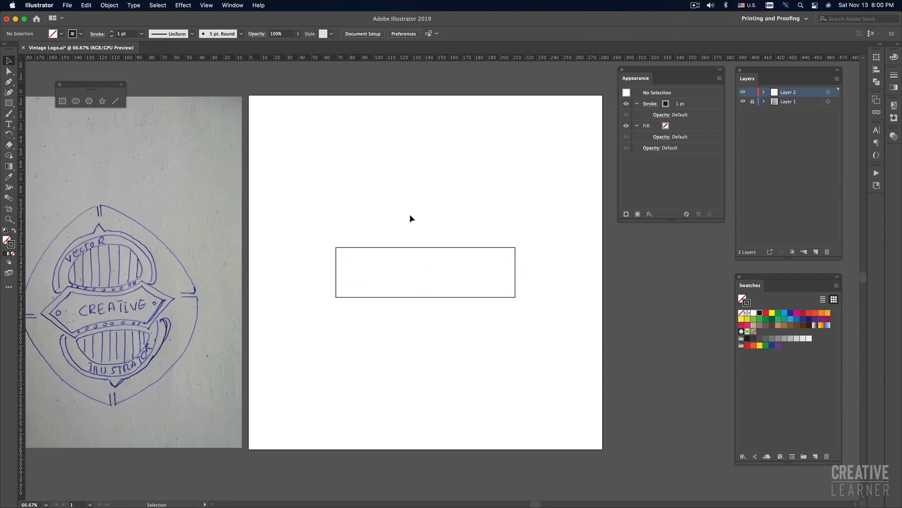
# Add an anchor point with the Pen tool where the center guide intersects the rectangle's left edge
pyautogui.moveTo(411, 250)
pyautogui.mouseDown()
pyautogui.moveTo(449, 327)
pyautogui.moveTo(484, 317)
pyautogui.mouseUp()
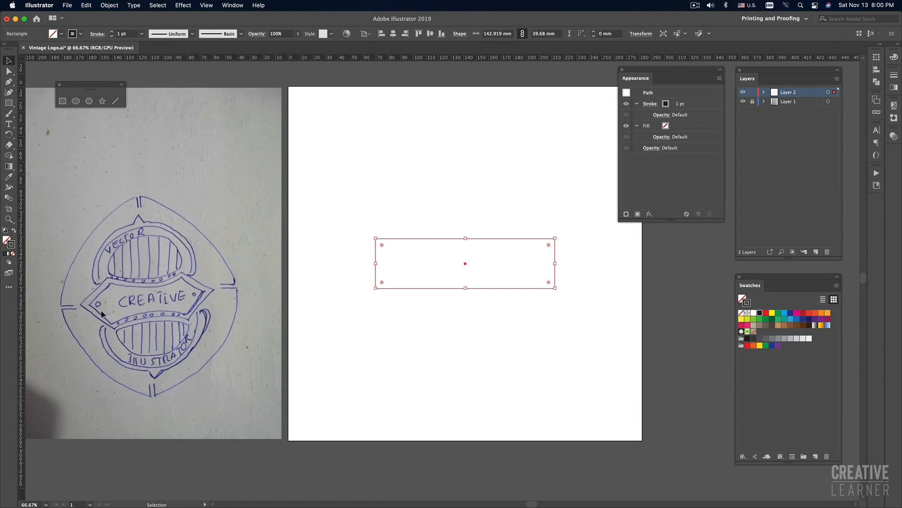
pyautogui.press('p')
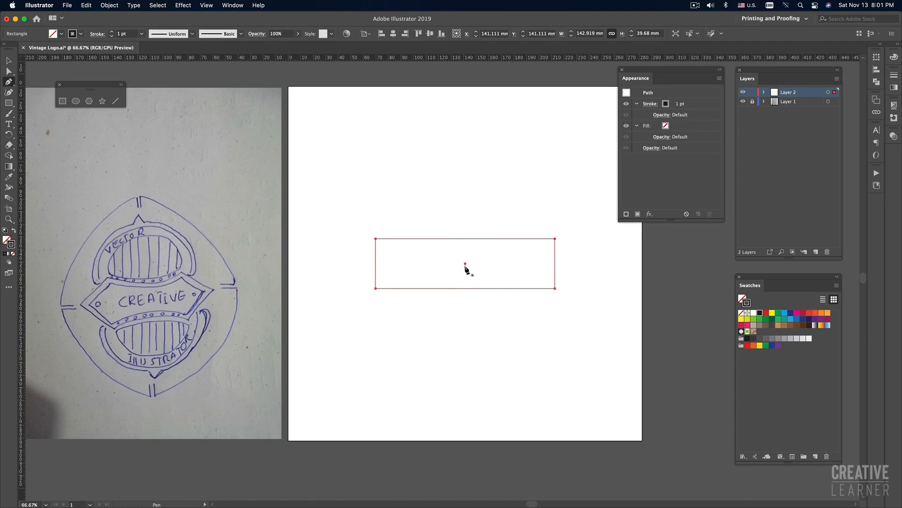
pyautogui.press('a')
pyautogui.click(207, 5)
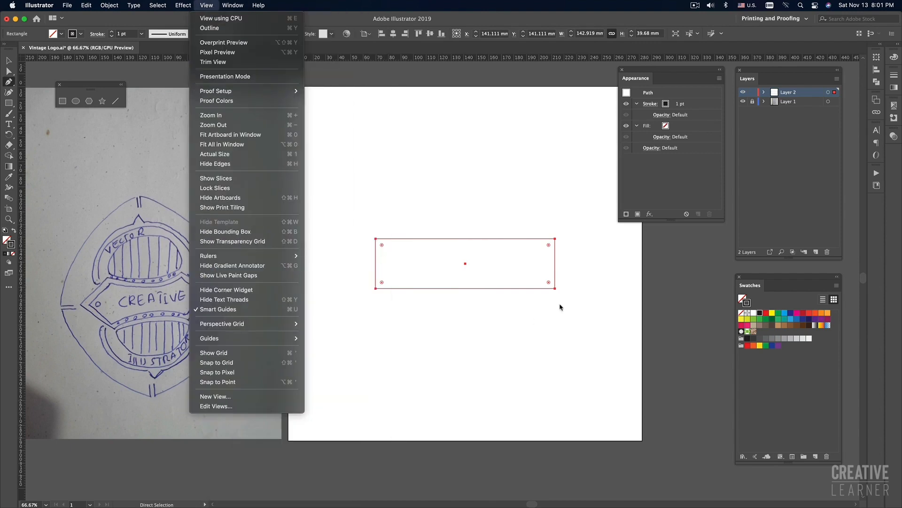
pyautogui.click(447, 3)
pyautogui.press('p')
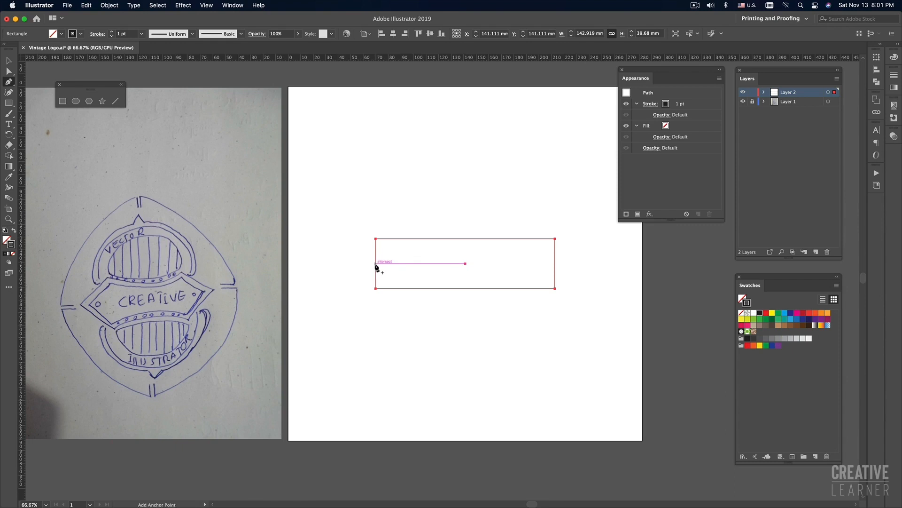
pyautogui.click(375, 264)
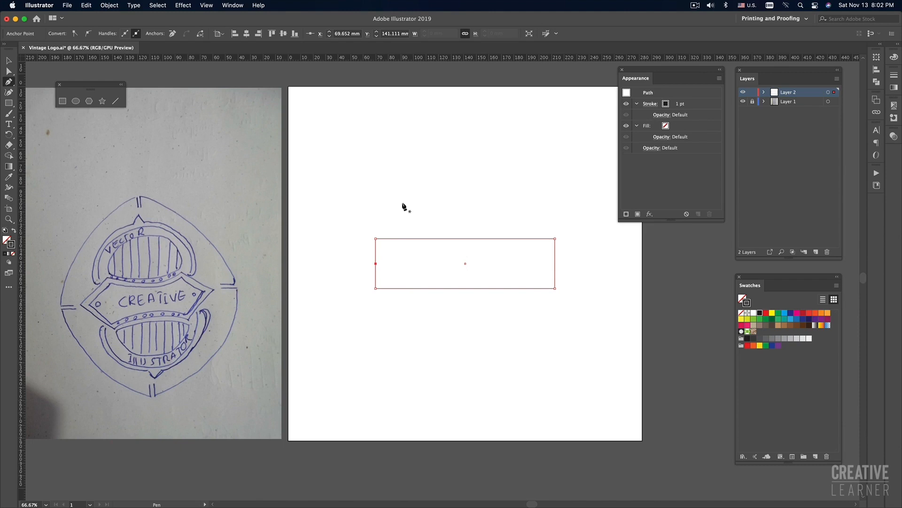
# Try placing the Pen point on the left edge with the rectangle deselected, and undo back to the plain rectangle
pyautogui.press('v')
pyautogui.click(414, 224)
pyautogui.press('p')
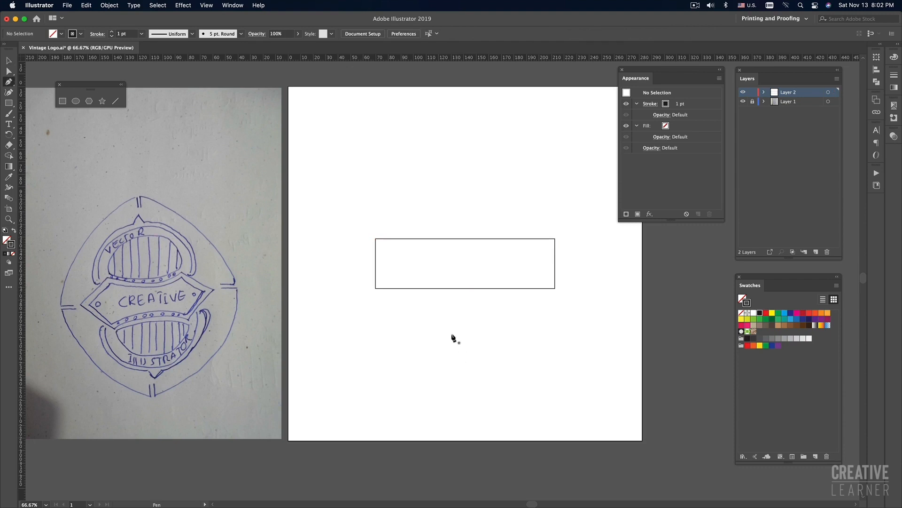
pyautogui.click(376, 263)
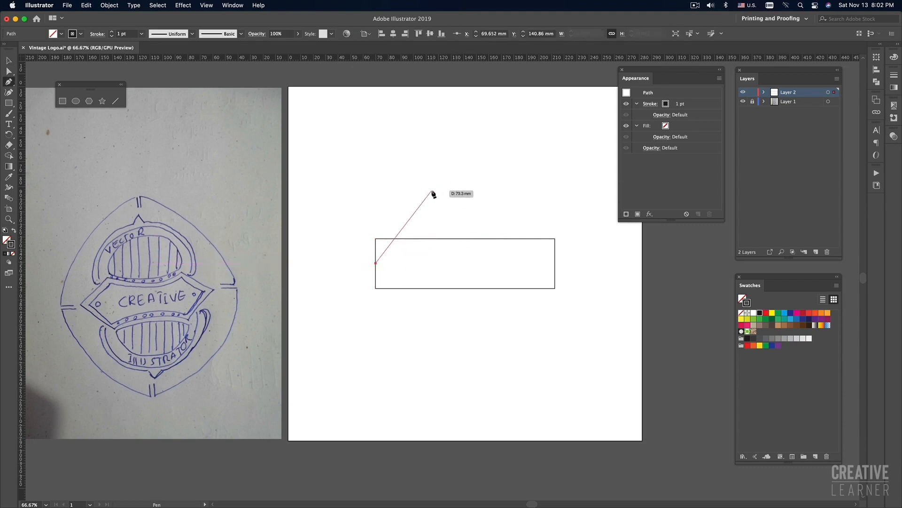
pyautogui.press('super+z')
# Select the rectangle and insert a Pen anchor point at the middle of its left edge
pyautogui.press('v')
pyautogui.moveTo(429, 200); pyautogui.dragTo(470, 324)
pyautogui.press('p')
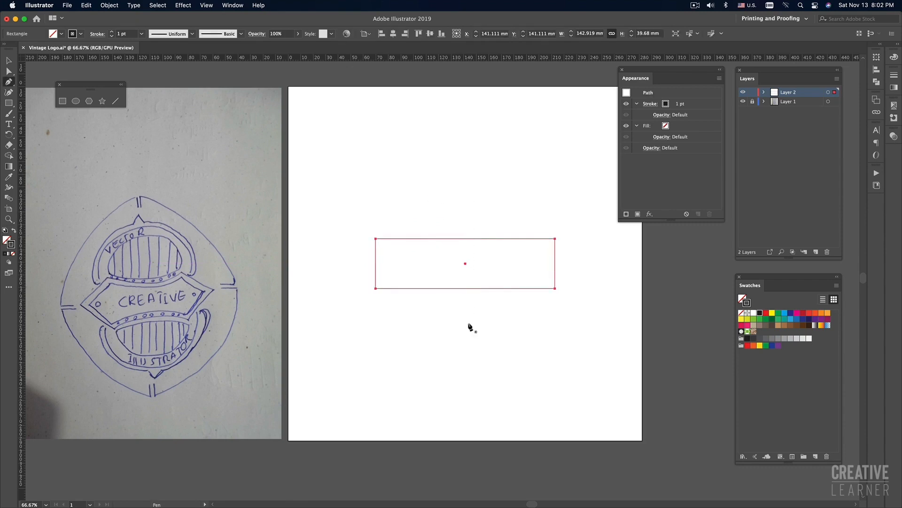
pyautogui.click(376, 263)
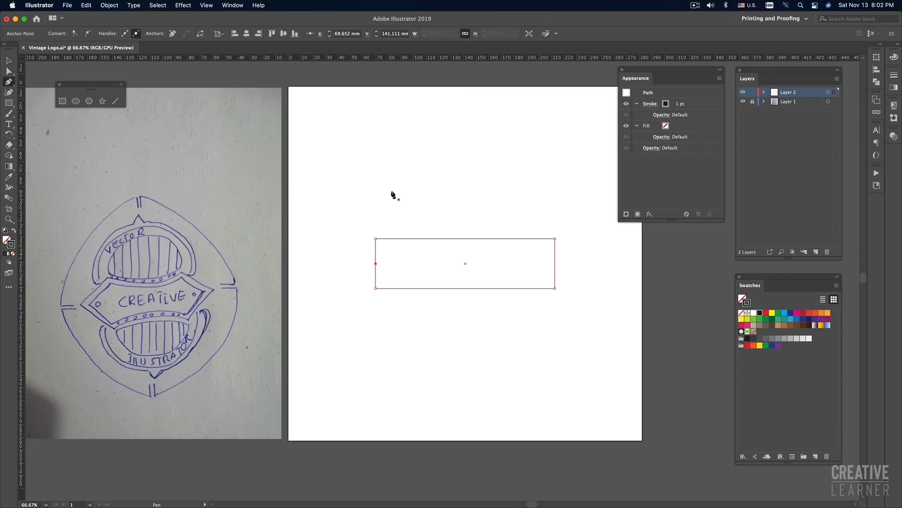
# Nudge the new left-edge anchor point 10 mm outward to form a pointed end
pyautogui.press('Left')
pyautogui.press('Left')
pyautogui.press('Left')
pyautogui.press('Left')
pyautogui.press('Left')
# Set the keyboard increment to 5 mm in the General preferences
pyautogui.press('super+k')
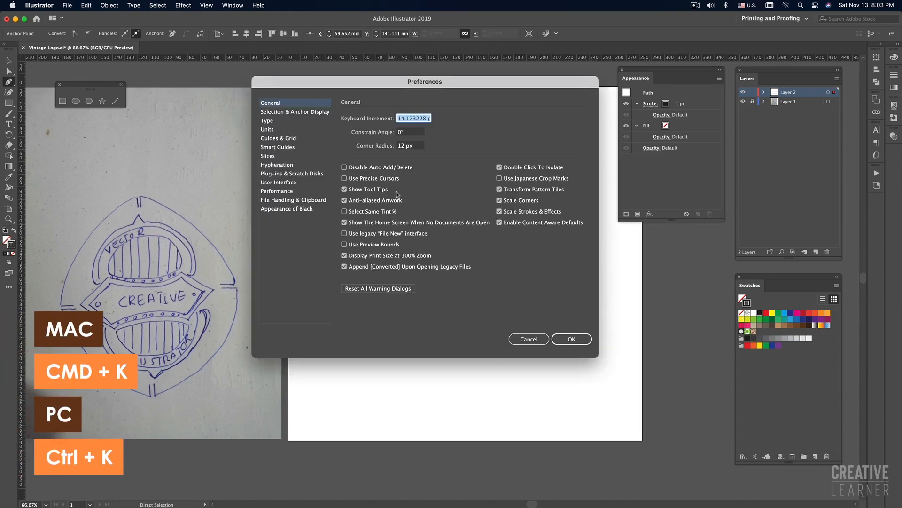
pyautogui.moveTo(408, 84); pyautogui.dragTo(396, 90)
pyautogui.click(262, 112)
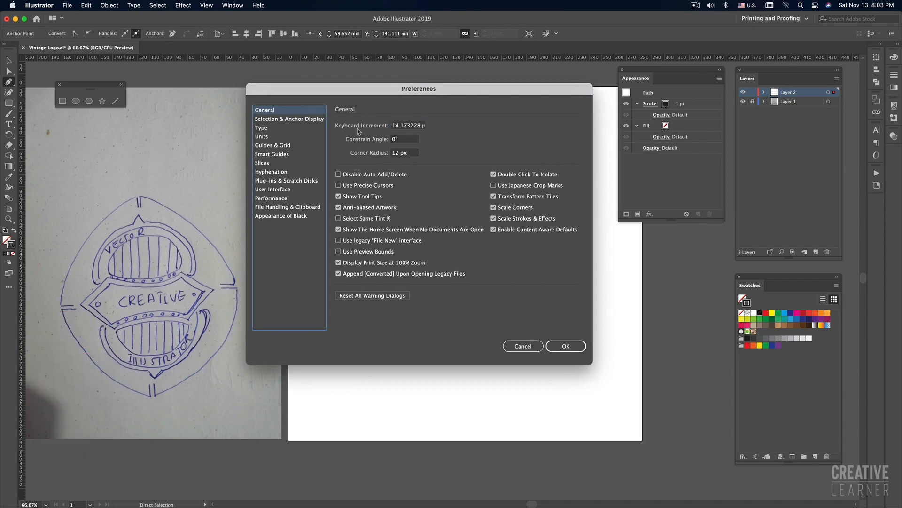
pyautogui.click(408, 126)
pyautogui.moveTo(422, 125); pyautogui.dragTo(354, 123)
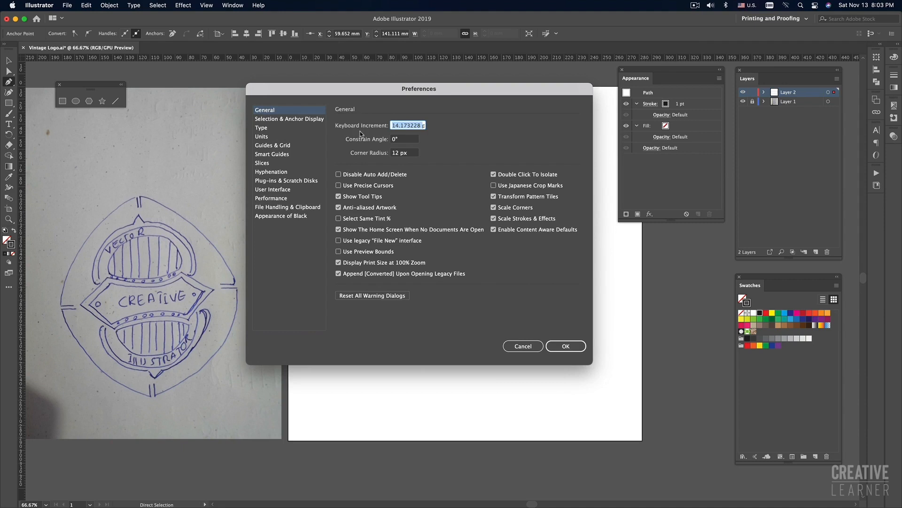
pyautogui.press('BackSpace')
pyautogui.moveTo(405, 125); pyautogui.dragTo(393, 125)
pyautogui.write('mm')
pyautogui.press('BackSpace')
pyautogui.press('BackSpace')
pyautogui.write('cm')
pyautogui.press('BackSpace')
pyautogui.write('mm')
pyautogui.click(393, 125)
pyautogui.write('5')
pyautogui.click(405, 139)
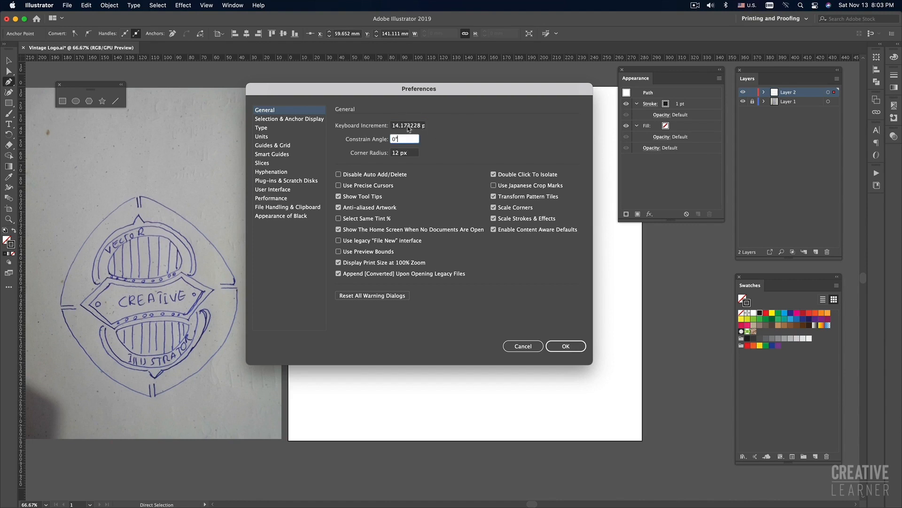
pyautogui.click(409, 125)
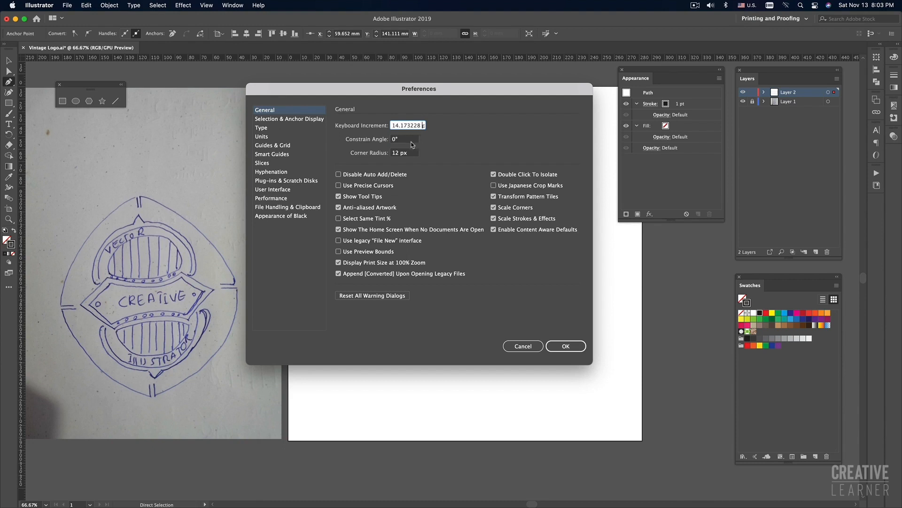
# Change the general measurement units to Millimeters and return to the General preferences
pyautogui.moveTo(346, 92); pyautogui.dragTo(340, 92)
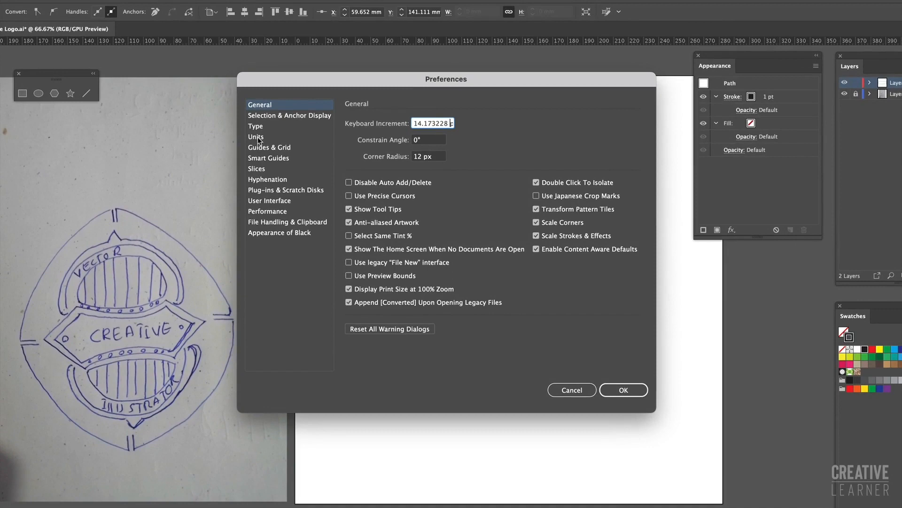
pyautogui.click(257, 137)
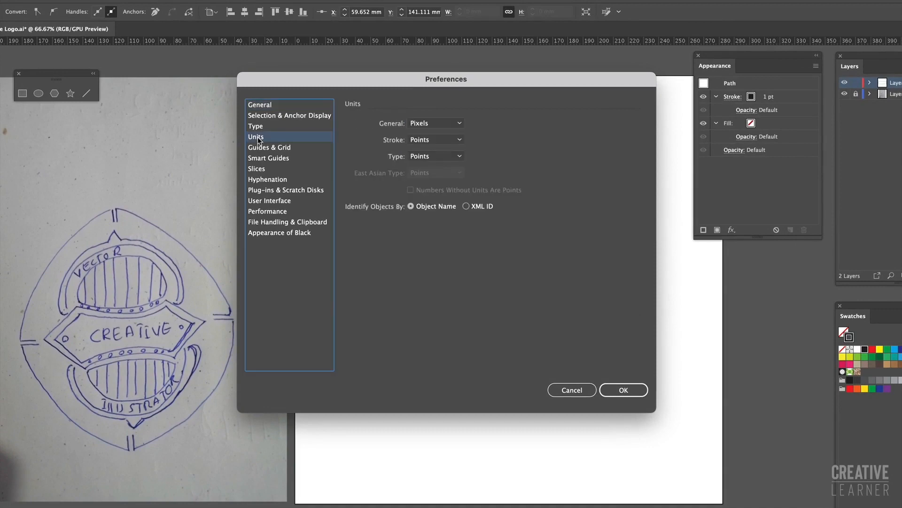
pyautogui.click(444, 123)
pyautogui.click(439, 169)
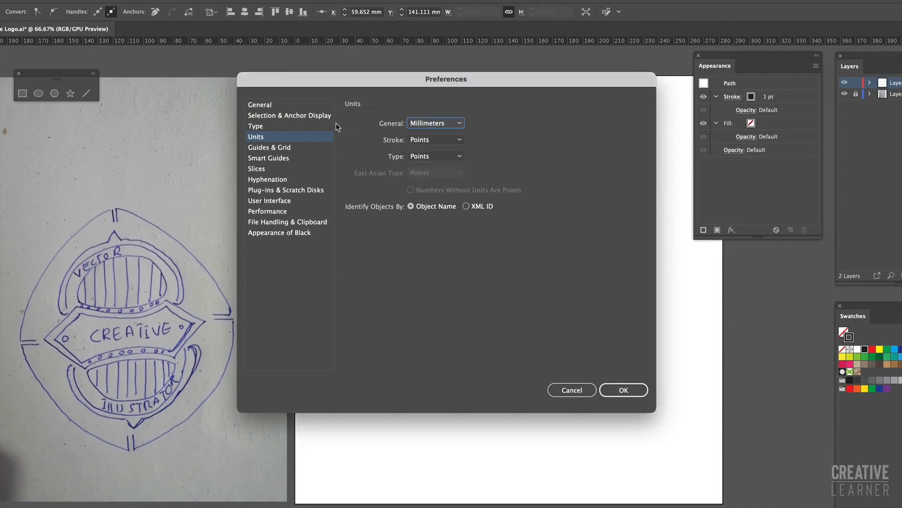
pyautogui.click(260, 138)
pyautogui.click(266, 106)
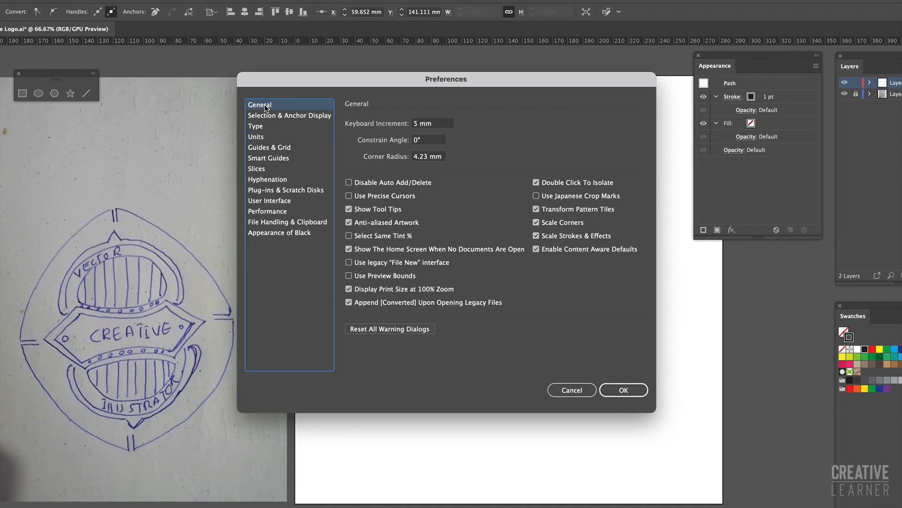
# Set the keyboard increment to 10 cm and check the general measurement unit in the Units preferences
pyautogui.click(434, 124)
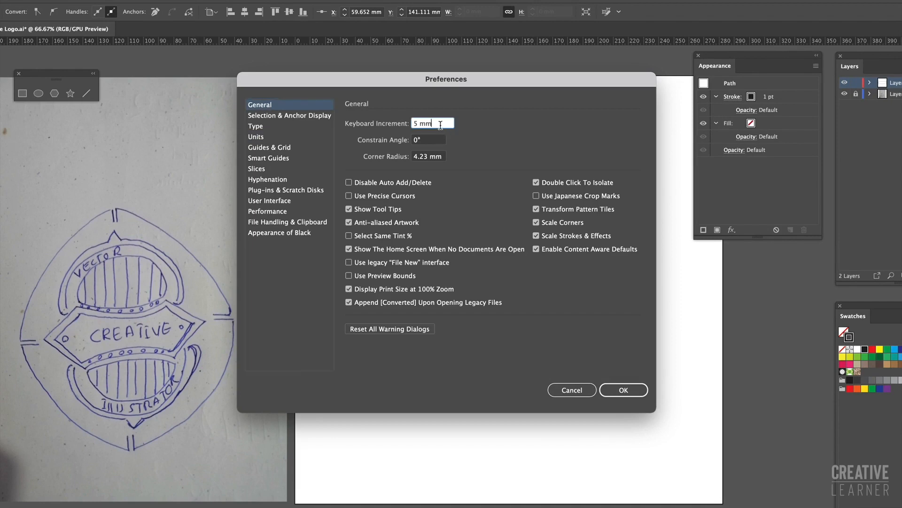
pyautogui.doubleClick(418, 123)
pyautogui.write('10')
pyautogui.doubleClick(450, 123)
pyautogui.write('cm')
pyautogui.press('Tab')
pyautogui.click(443, 121)
pyautogui.click(257, 137)
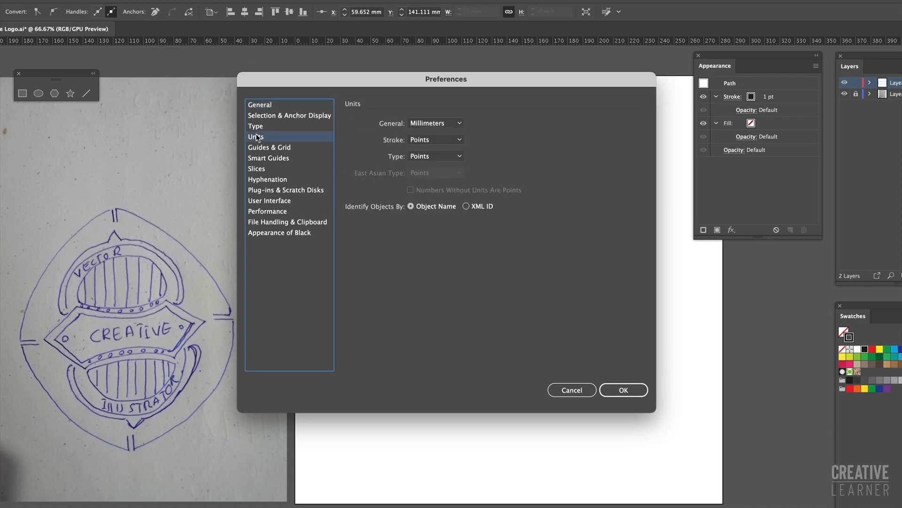
pyautogui.click(267, 105)
# Correct the keyboard increment to 10 mm and accept the preferences
pyautogui.click(448, 123)
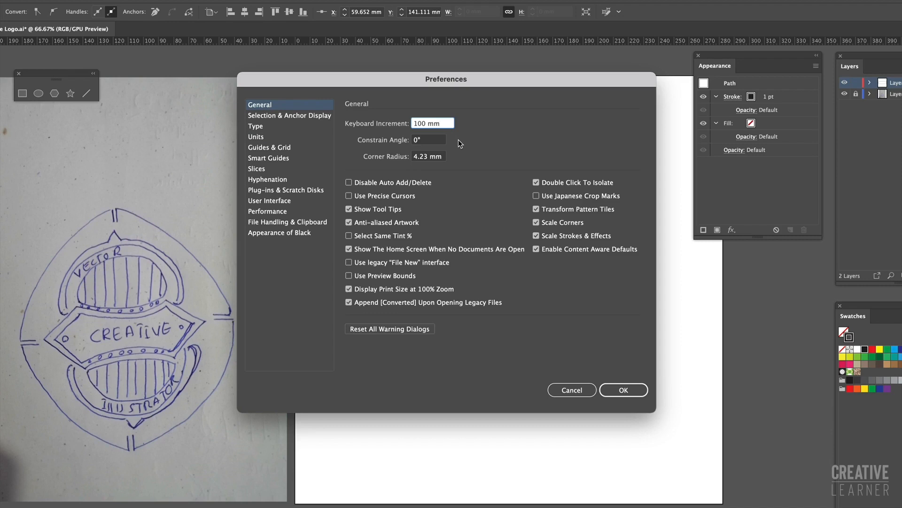
pyautogui.press('Left')
pyautogui.press('Left')
pyautogui.press('Left')
pyautogui.press('BackSpace')
pyautogui.click(442, 121)
pyautogui.click(252, 136)
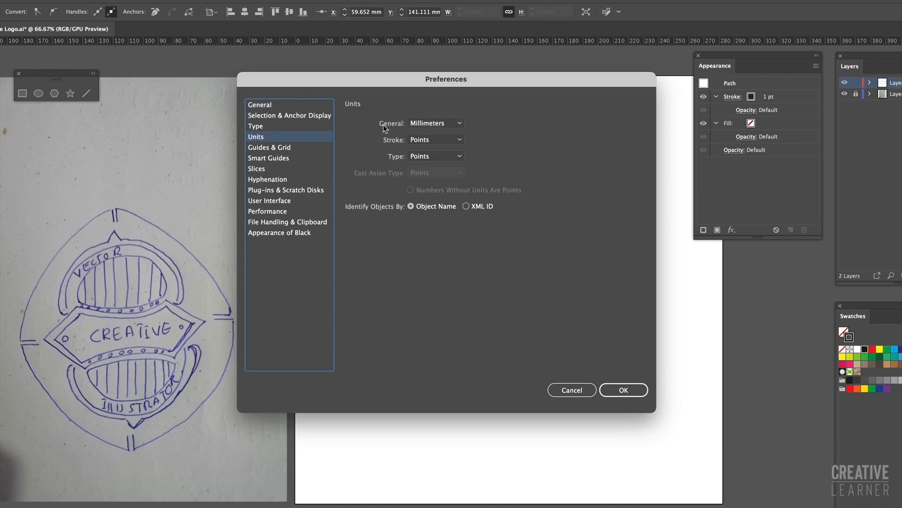
pyautogui.click(264, 107)
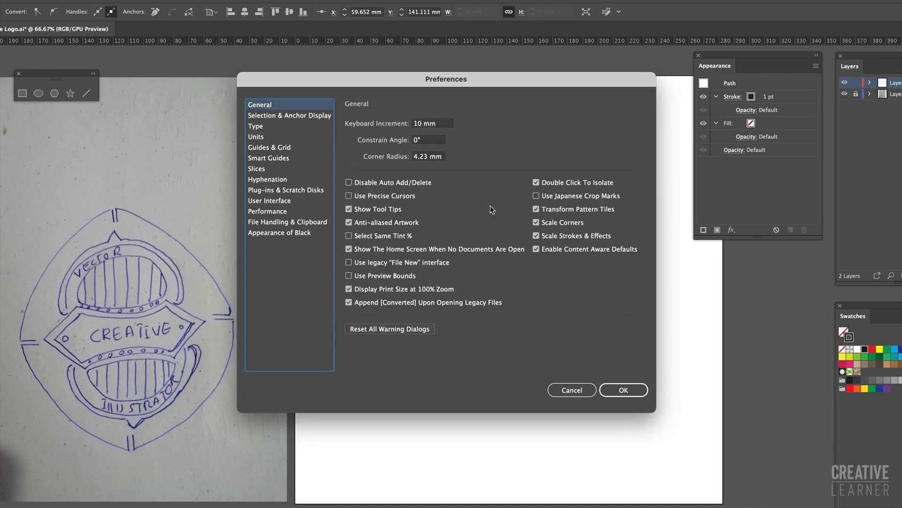
pyautogui.press('Tab')
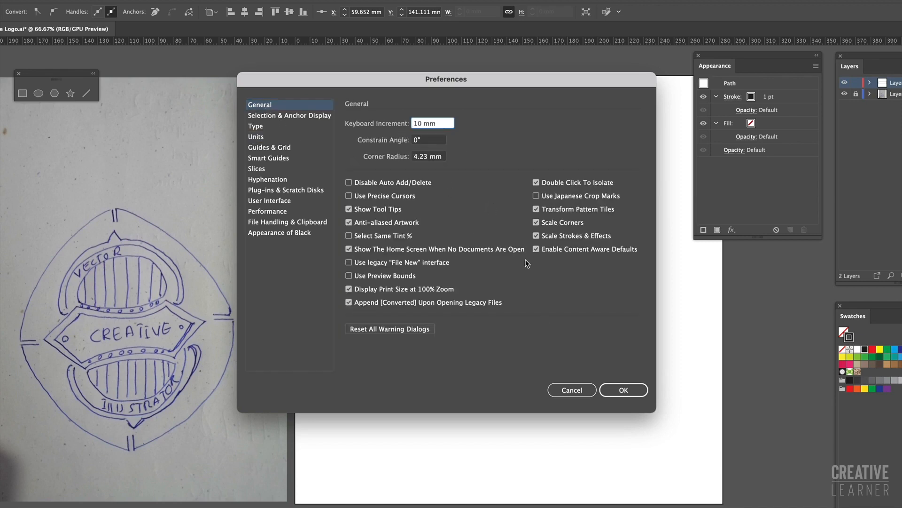
pyautogui.click(629, 391)
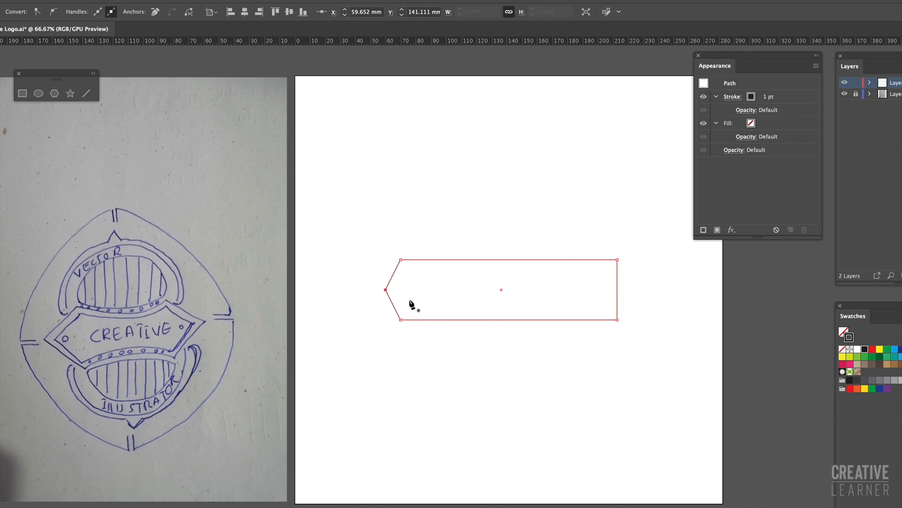
# Delete the left tip and upper-left corner anchor points, and undo the edits back to the plain rectangle
pyautogui.click(386, 290)
pyautogui.click(400, 259)
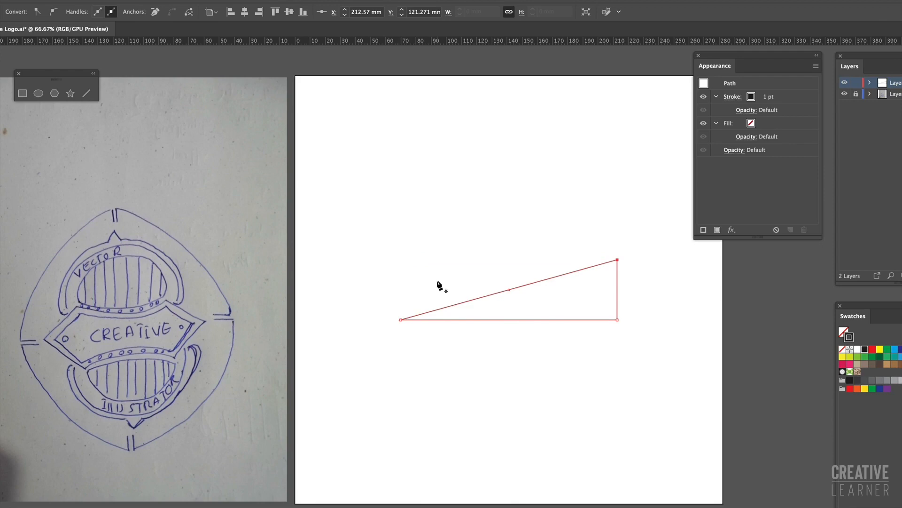
pyautogui.hotkey('ctrl', 'z')
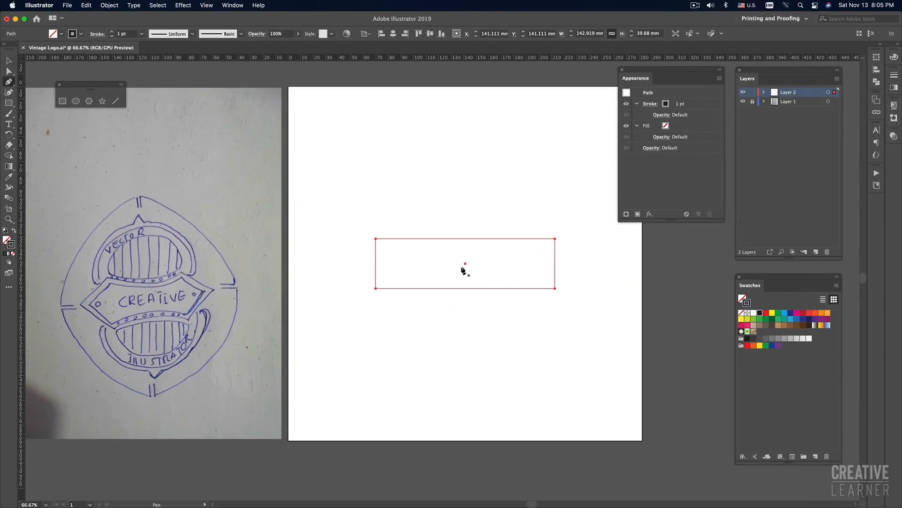
# Insert a Pen anchor point at the middle of the rectangle's left edge and nudge it 20 mm outward
pyautogui.press('super+1')
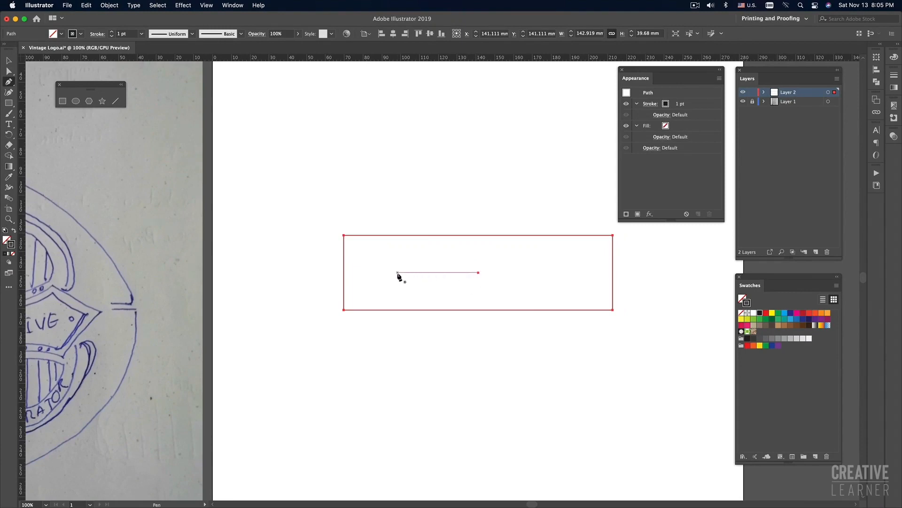
pyautogui.click(343, 272)
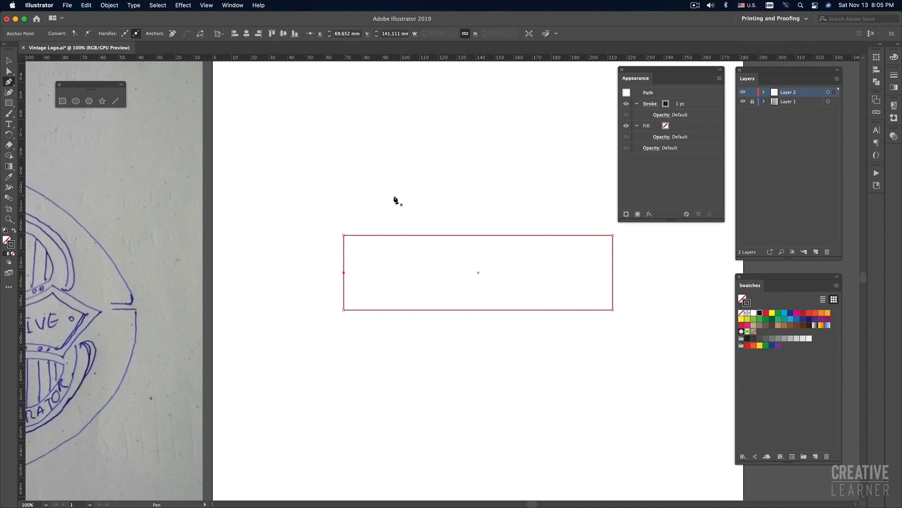
pyautogui.press('super+k')
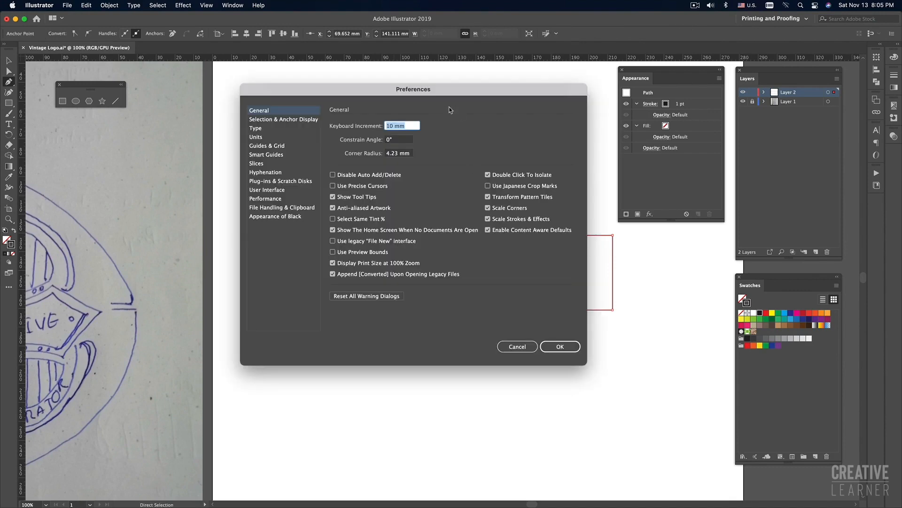
pyautogui.moveTo(446, 90); pyautogui.dragTo(456, 87)
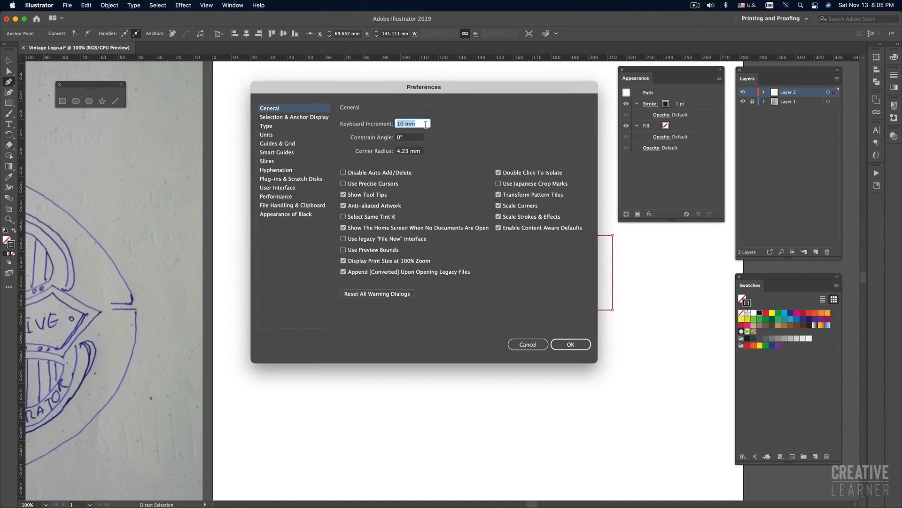
pyautogui.click(397, 124)
pyautogui.click(570, 344)
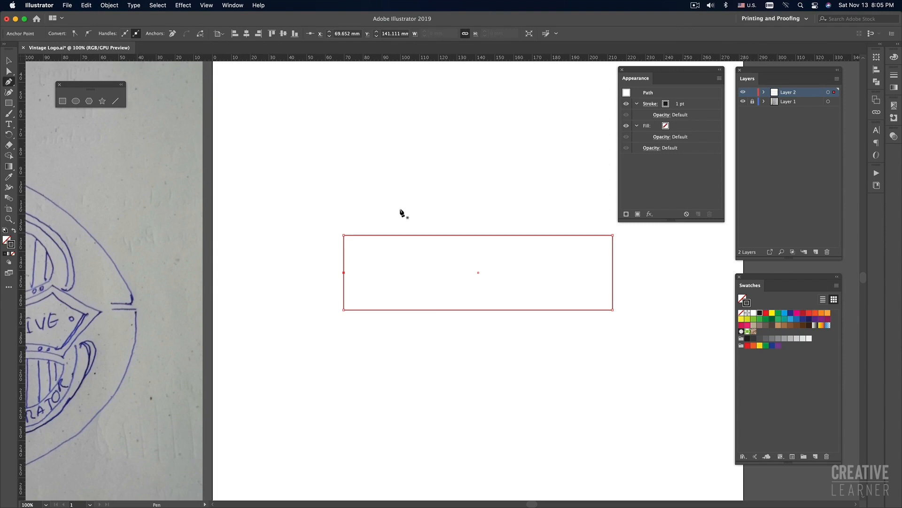
pyautogui.press('Left')
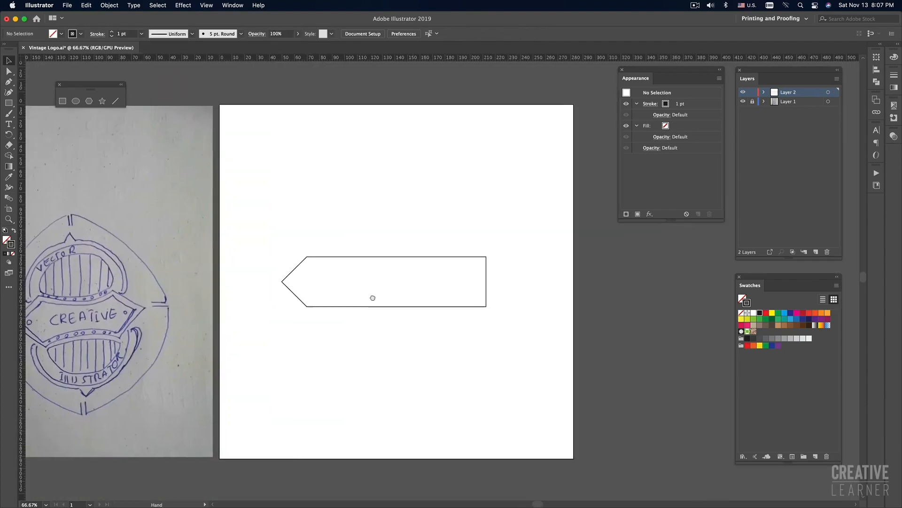
# Insert a Pen anchor point at the middle of the shape's right edge, nudge it 20 mm outward, and deselect
pyautogui.press('p')
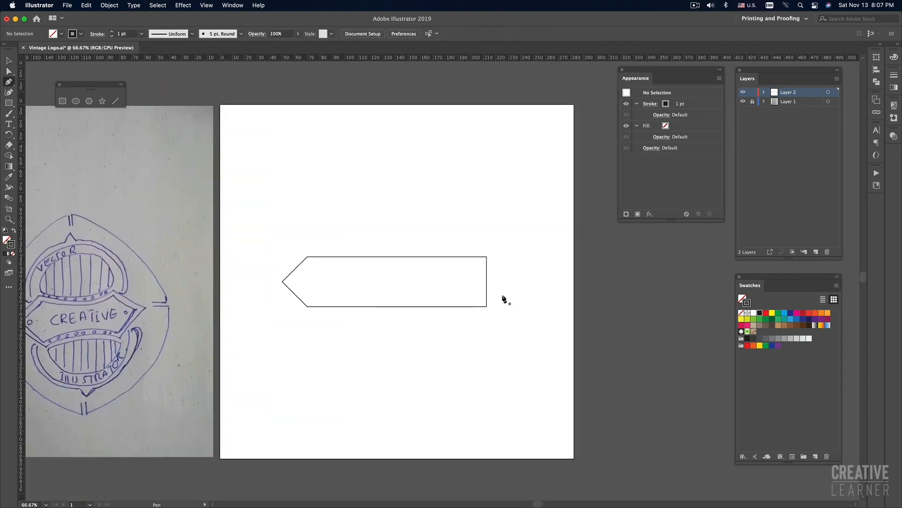
pyautogui.press('v')
pyautogui.press('super+a')
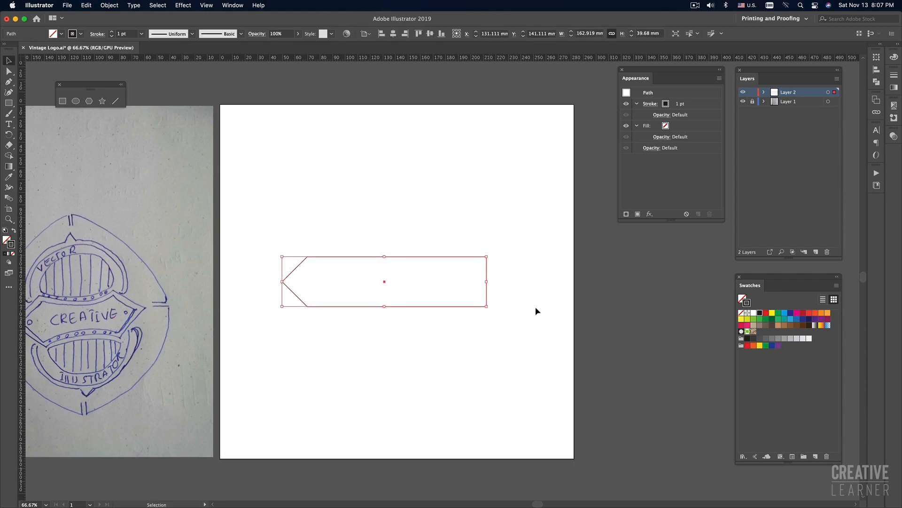
pyautogui.press('p')
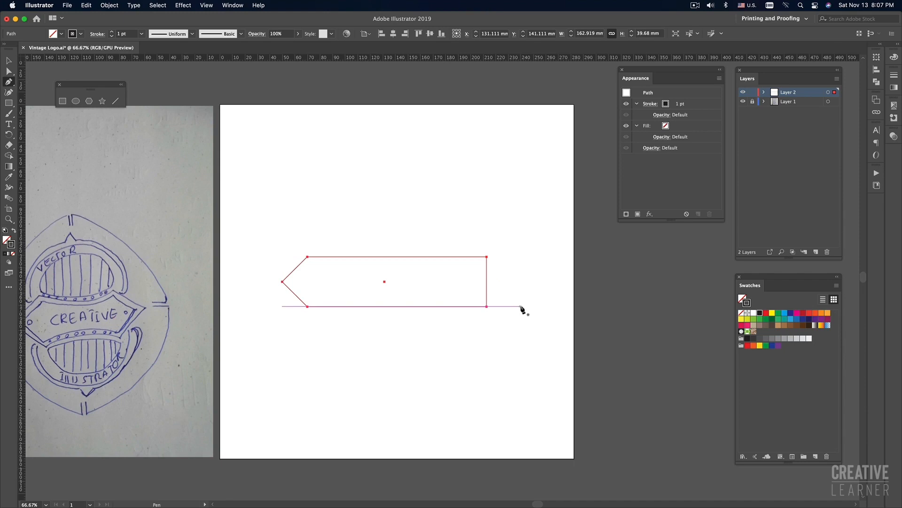
pyautogui.click(486, 282)
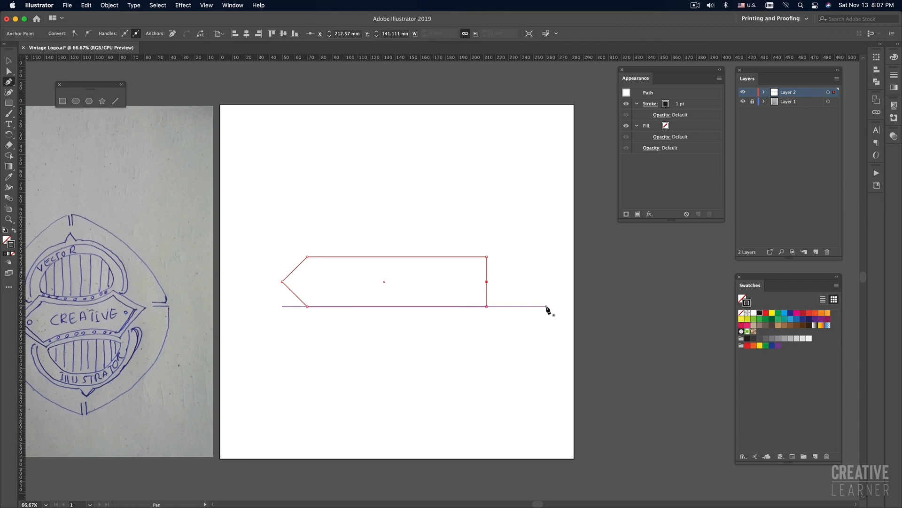
pyautogui.hotkey('shift', 'Right')
pyautogui.hotkey('shift', 'Right')
pyautogui.press('v')
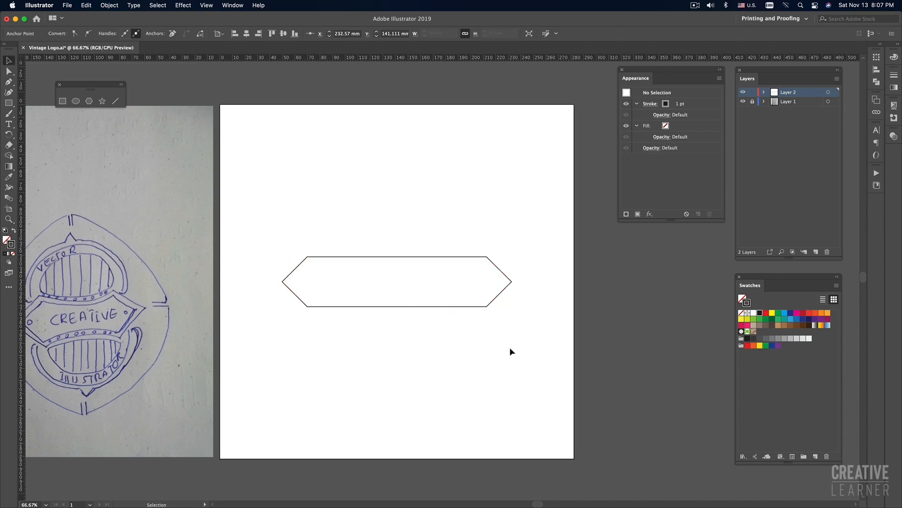
pyautogui.click(511, 351)
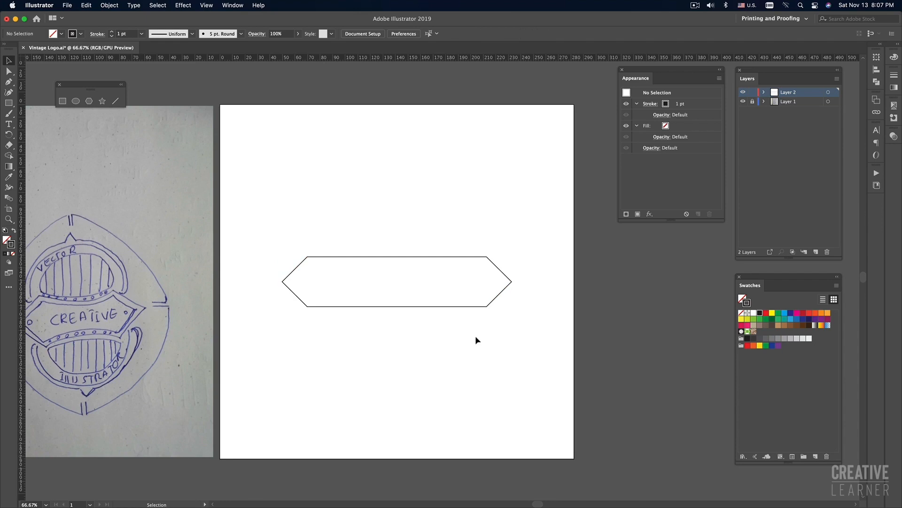
# Review the keyboard increment preference and examine the CREATIVE banner in the sketch up close
pyautogui.press('super+k')
pyautogui.click(424, 125)
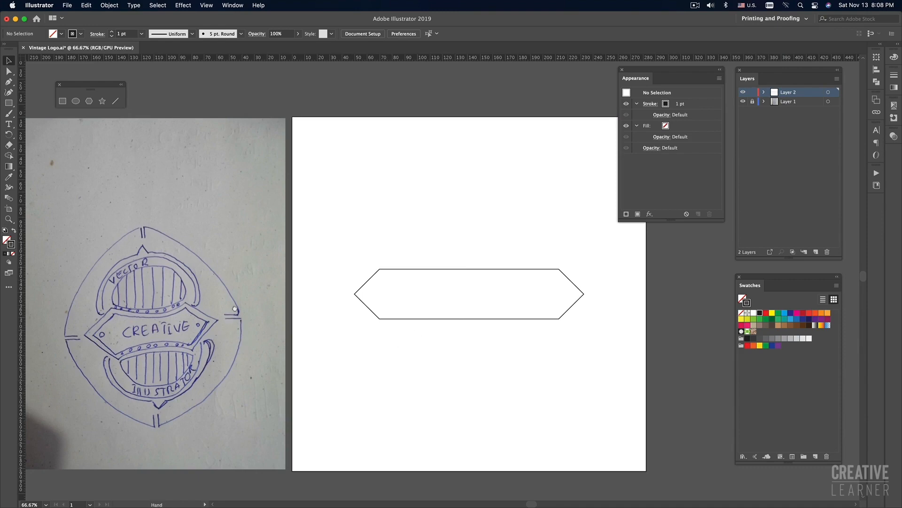
pyautogui.moveTo(229, 316); pyautogui.dragTo(300, 242)
pyautogui.keyDown('super'); pyautogui.click(248, 259); pyautogui.keyUp('super')
pyautogui.moveTo(426, 275); pyautogui.dragTo(375, 268)
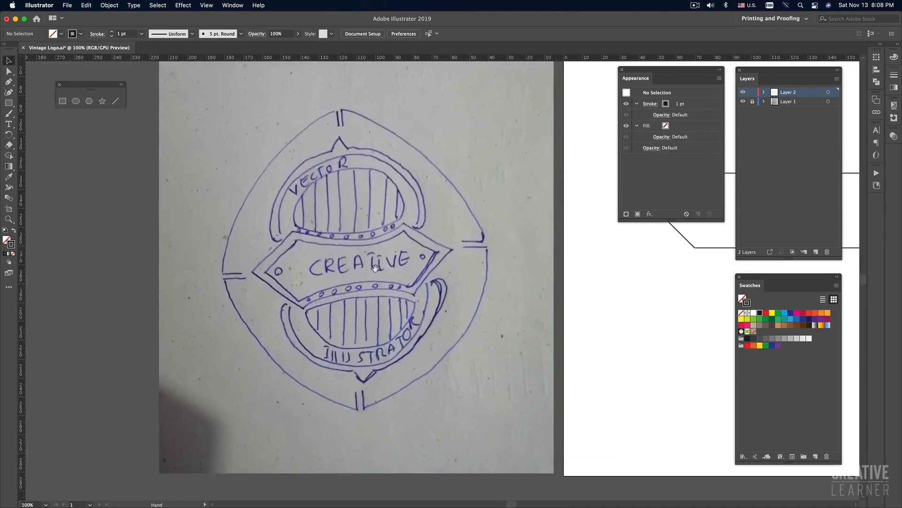
pyautogui.keyDown('alt'); pyautogui.keyDown('super'); pyautogui.click(414, 266); pyautogui.keyUp('super'); pyautogui.keyUp('alt')
pyautogui.moveTo(485, 290); pyautogui.dragTo(271, 288)
pyautogui.moveTo(475, 291); pyautogui.dragTo(461, 253)
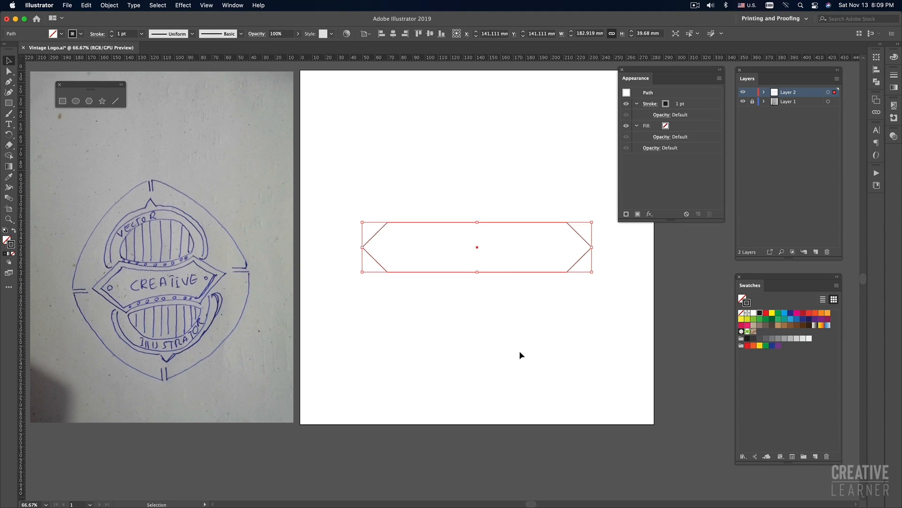
pyautogui.scroll(2, 509, 342)
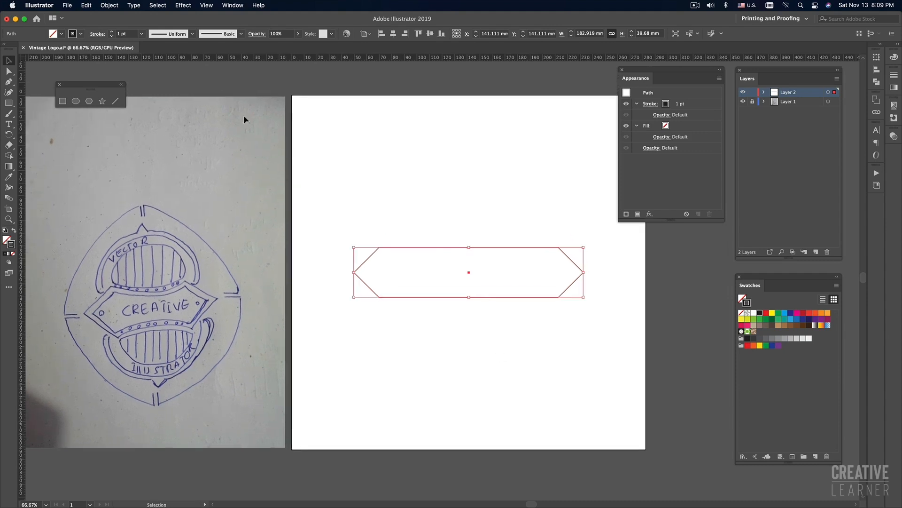
pyautogui.click(104, 5)
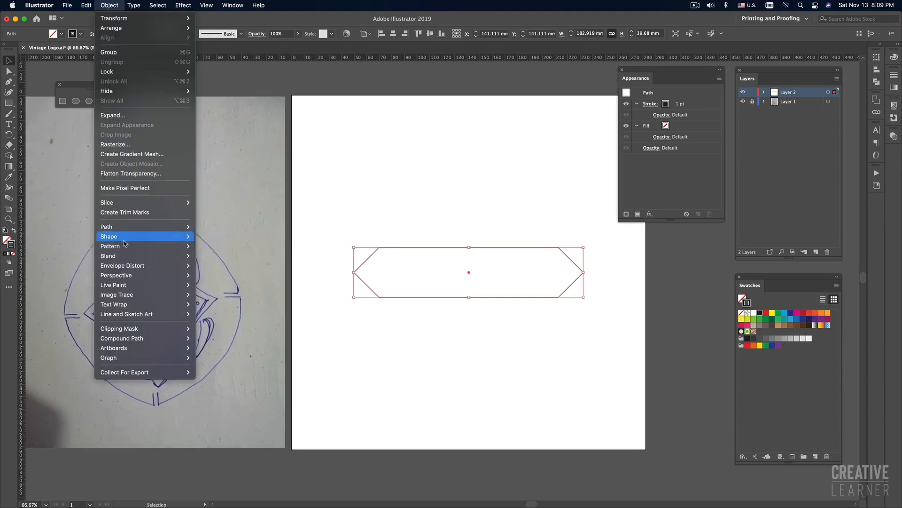
pyautogui.moveTo(121, 229)
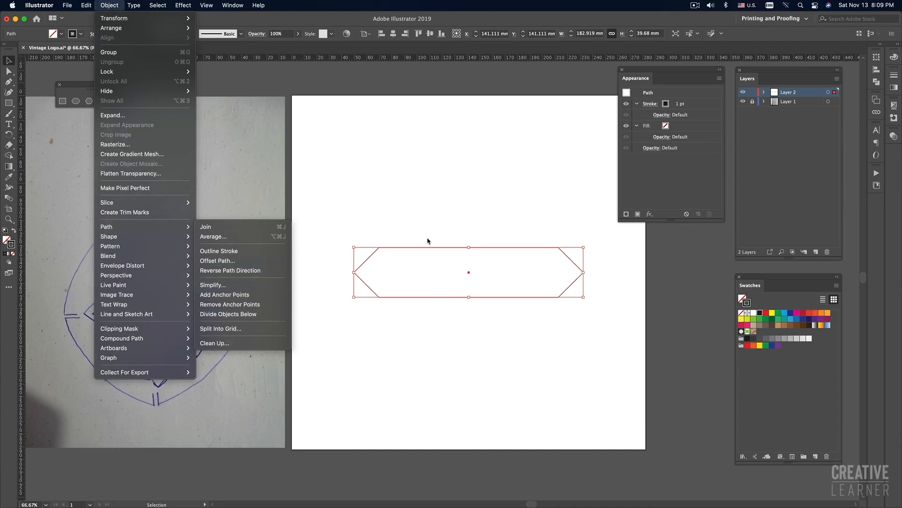
pyautogui.click(222, 261)
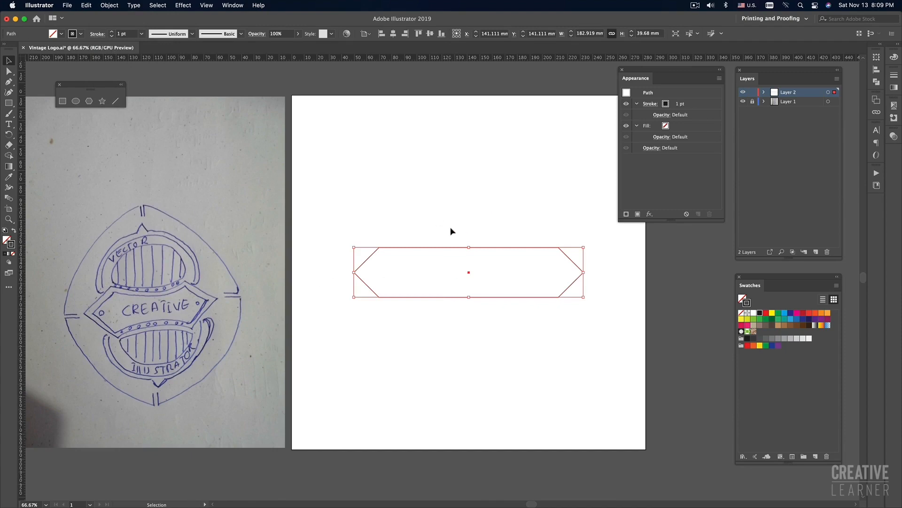
# Start a Bulge warp effect on the pointed banner shape
pyautogui.moveTo(290, 264); pyautogui.dragTo(311, 238)
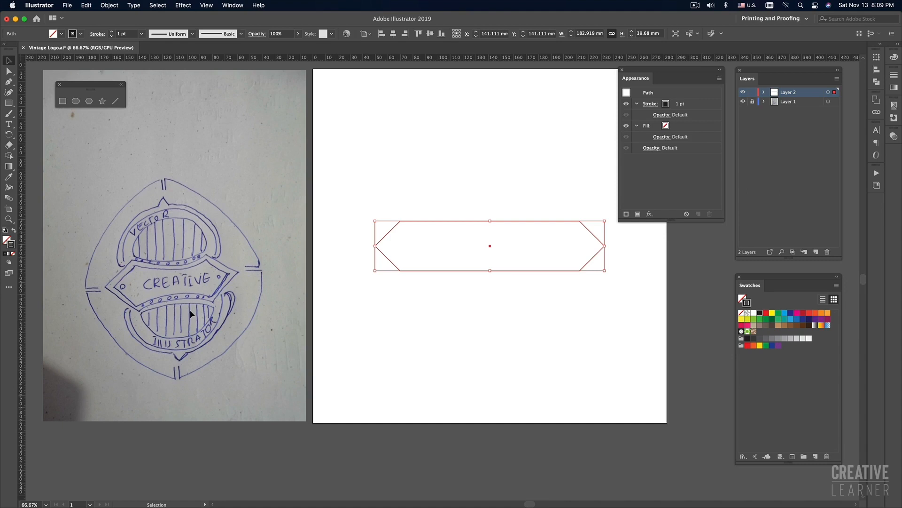
pyautogui.press('space')
pyautogui.moveTo(435, 322); pyautogui.dragTo(385, 340)
pyautogui.click(426, 221)
pyautogui.moveTo(427, 224); pyautogui.dragTo(449, 308)
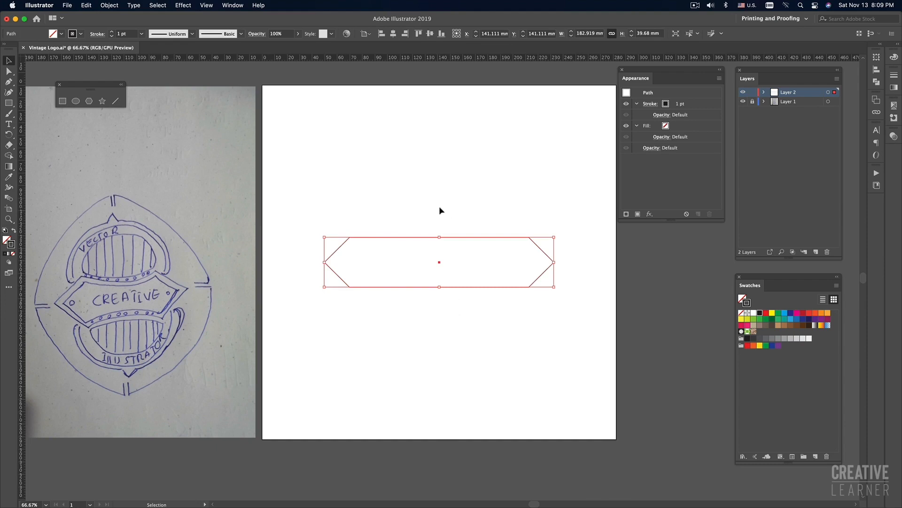
pyautogui.click(183, 5)
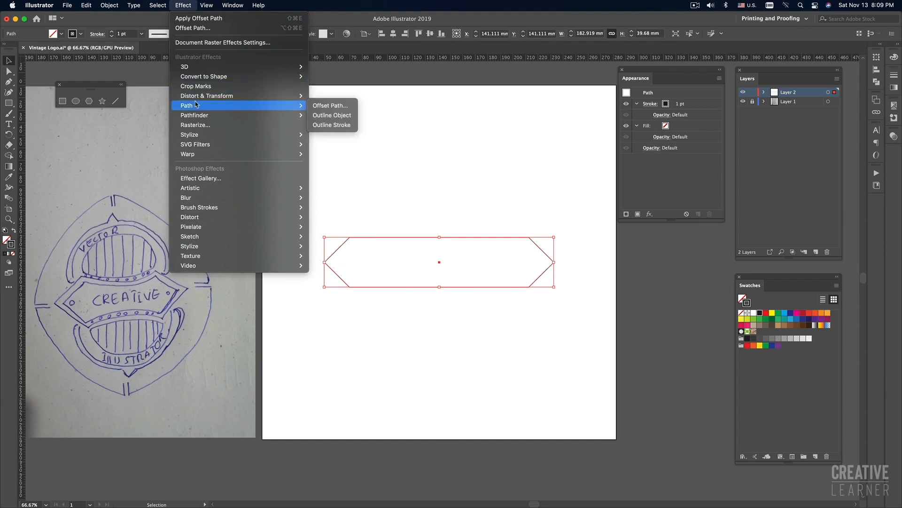
pyautogui.moveTo(199, 134)
pyautogui.moveTo(202, 154)
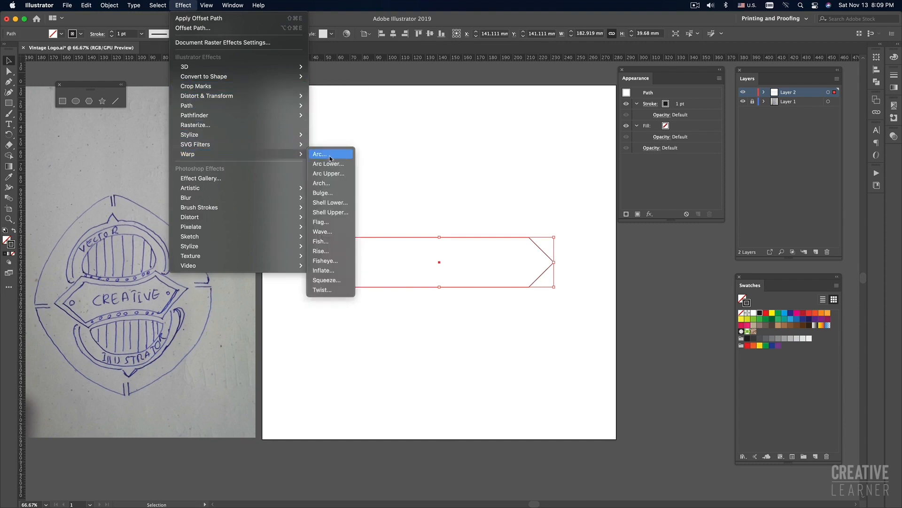
pyautogui.click(328, 193)
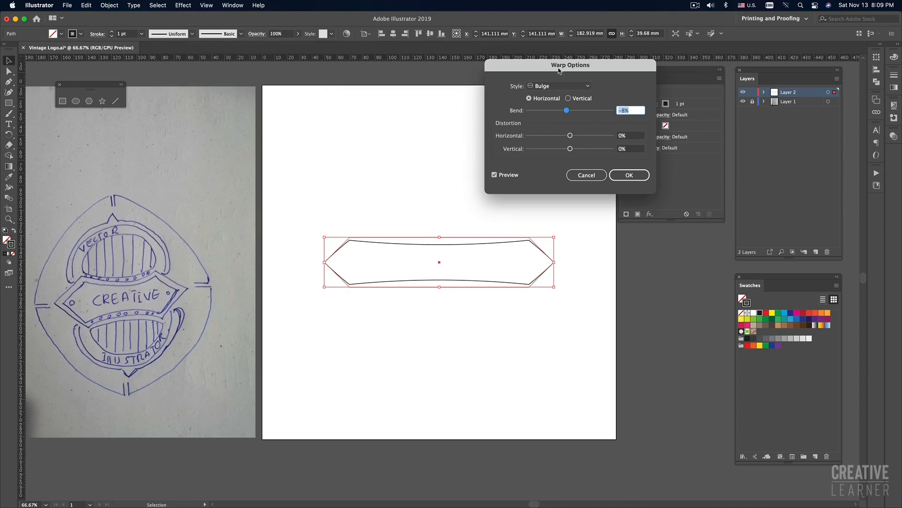
# Try Bulge bend values of 32%, 20% and -5% on the banner, comparing the shape with the preview off and on
pyautogui.moveTo(559, 71); pyautogui.dragTo(446, 81)
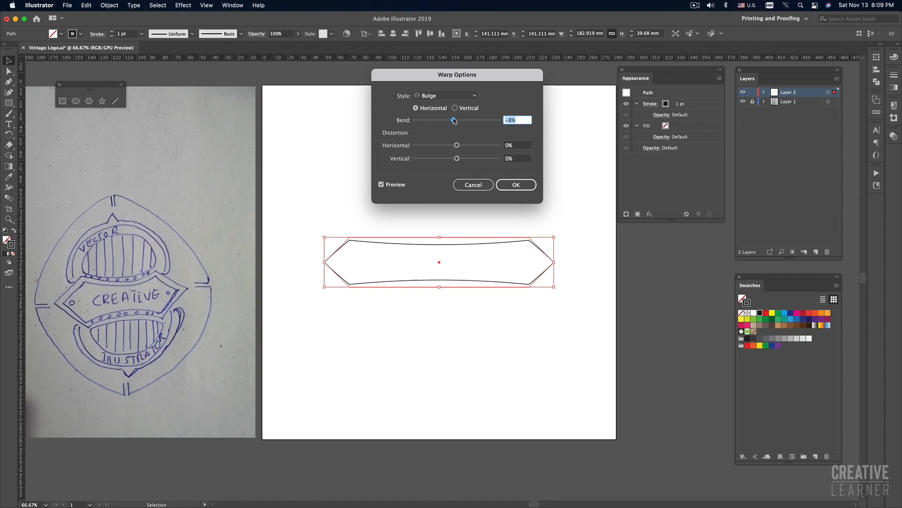
pyautogui.click(521, 120)
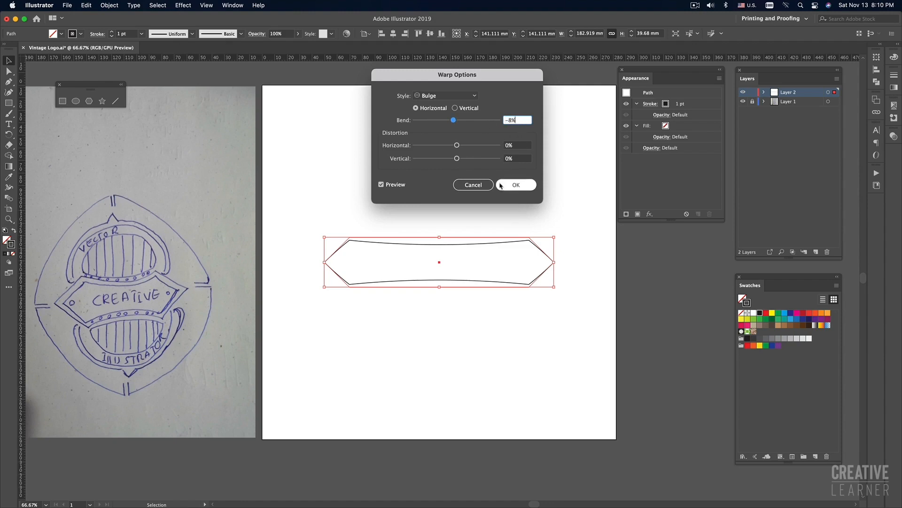
pyautogui.moveTo(453, 120); pyautogui.dragTo(470, 121)
pyautogui.moveTo(491, 73); pyautogui.dragTo(592, 76)
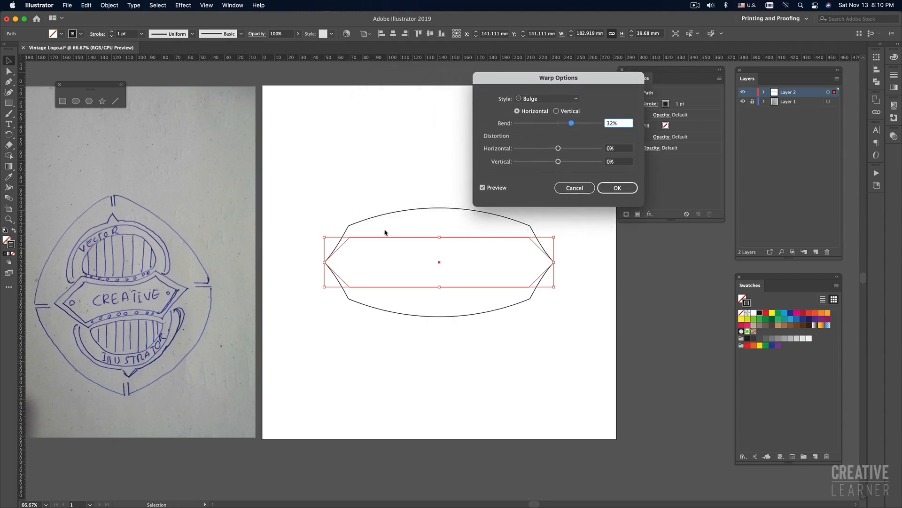
pyautogui.moveTo(554, 84)
pyautogui.mouseDown()
pyautogui.moveTo(599, 80)
pyautogui.moveTo(572, 89)
pyautogui.mouseUp()
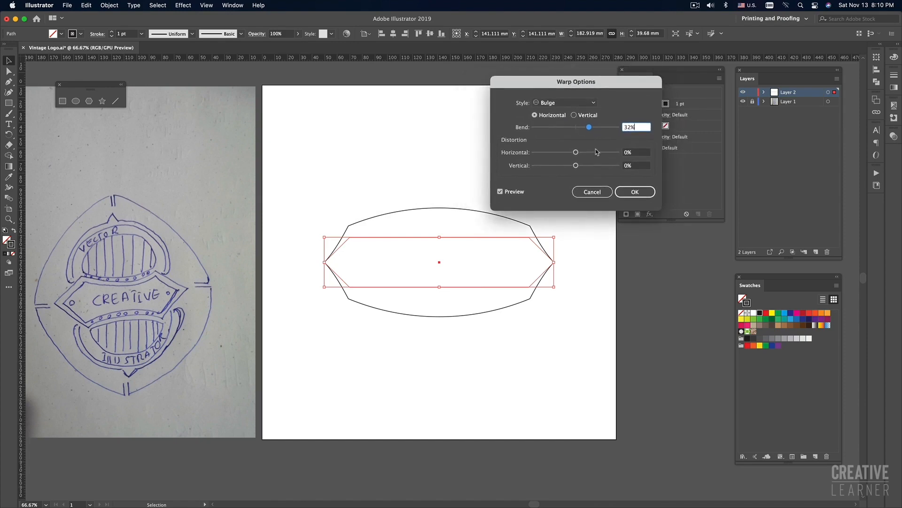
pyautogui.moveTo(589, 127); pyautogui.dragTo(584, 128)
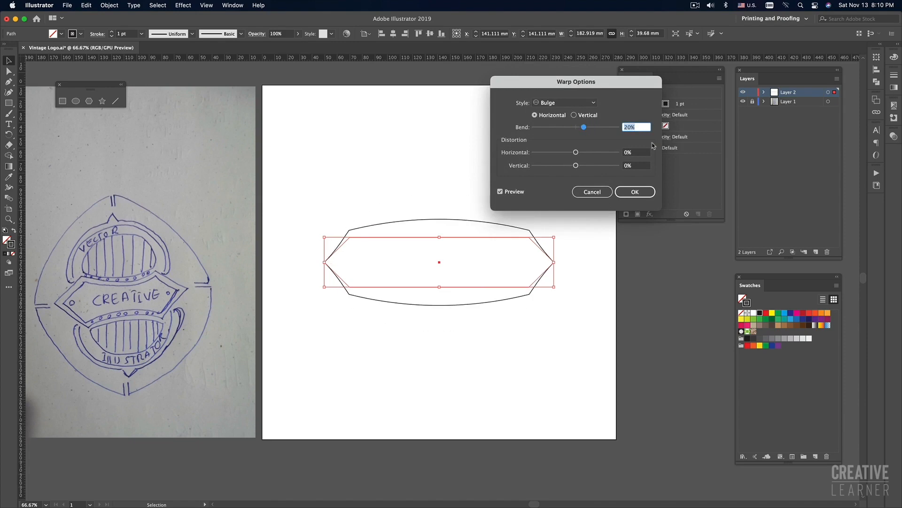
pyautogui.write('-5')
pyautogui.click(500, 192)
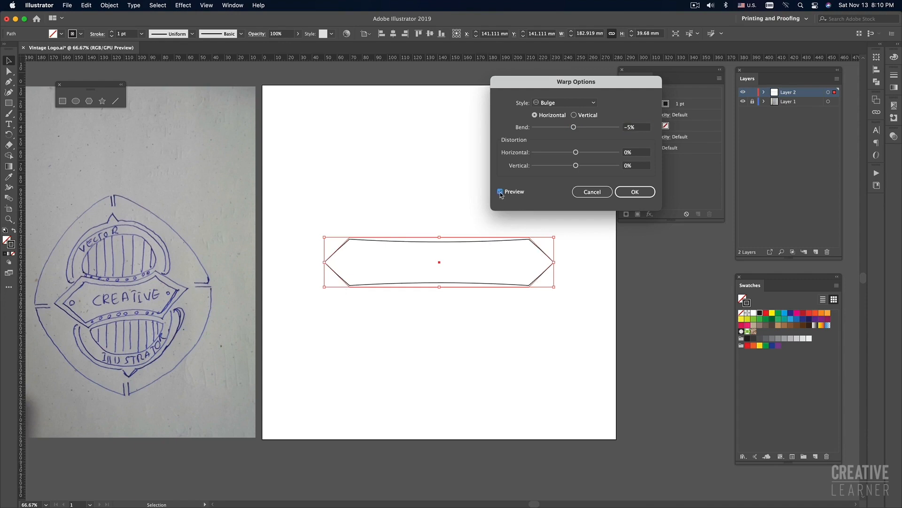
pyautogui.click(500, 192)
pyautogui.moveTo(591, 81); pyautogui.dragTo(564, 80)
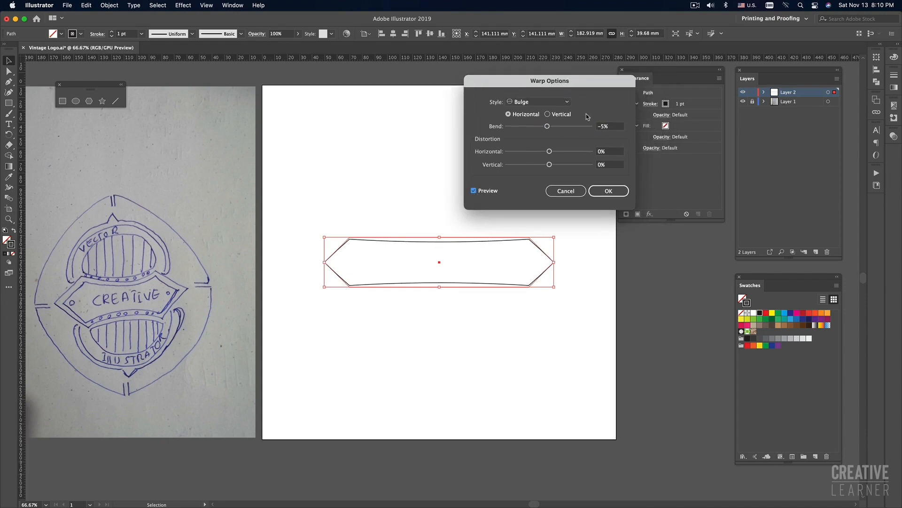
# Set the Bulge warp's horizontal bend to -11%, apply it to the banner, and deselect the shape
pyautogui.click(610, 127)
pyautogui.moveTo(548, 129); pyautogui.dragTo(531, 128)
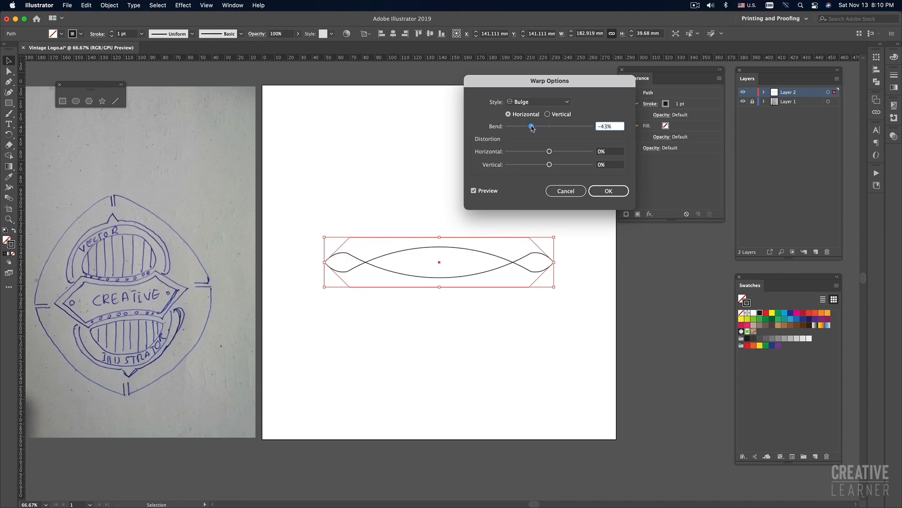
pyautogui.moveTo(531, 128); pyautogui.dragTo(542, 131)
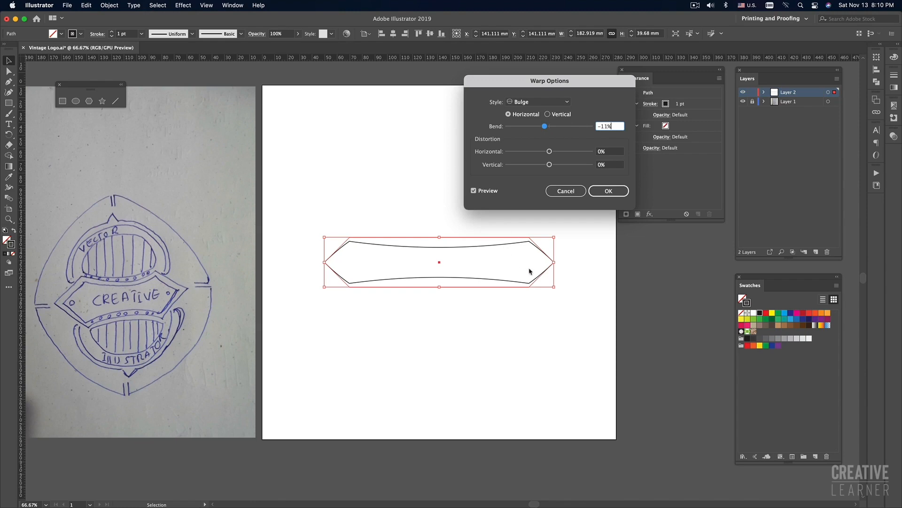
pyautogui.moveTo(554, 81); pyautogui.dragTo(510, 75)
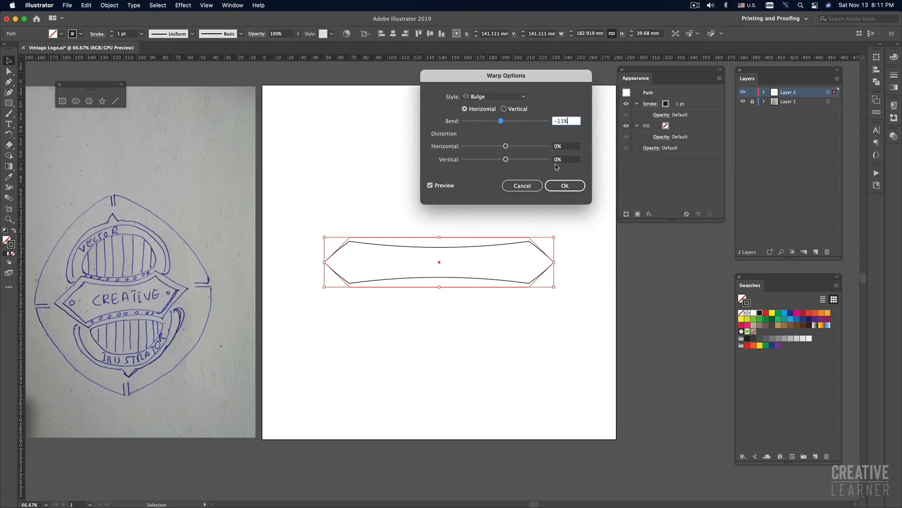
pyautogui.click(567, 186)
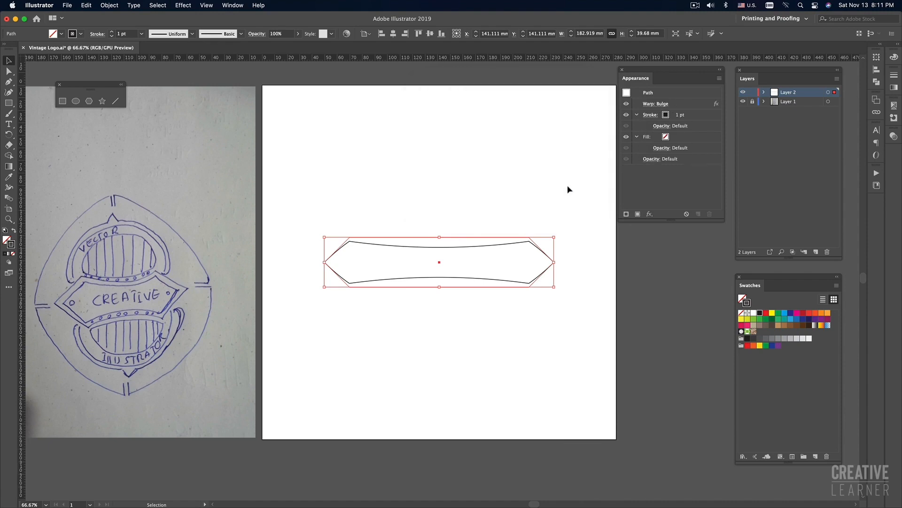
pyautogui.click(475, 178)
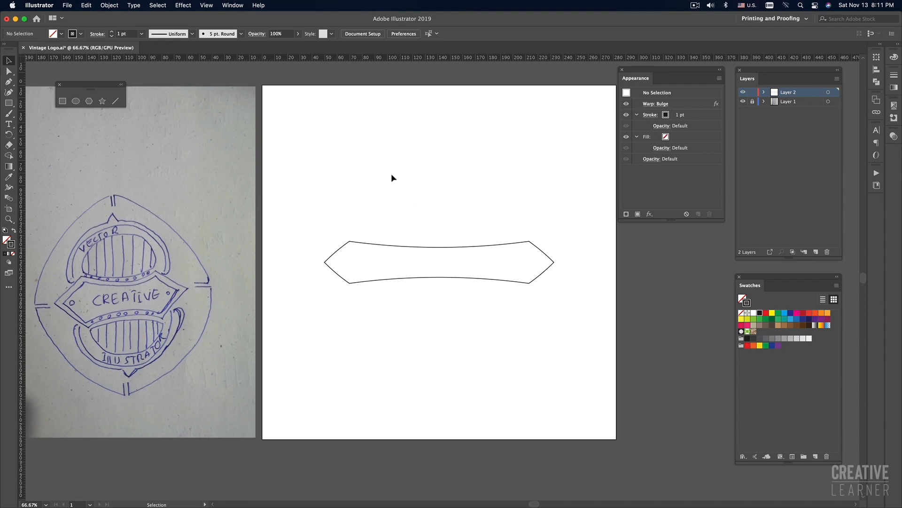
# Compare the warped banner with its underlying path by selecting the shape and switching between Outline and Preview display
pyautogui.moveTo(391, 174); pyautogui.dragTo(517, 408)
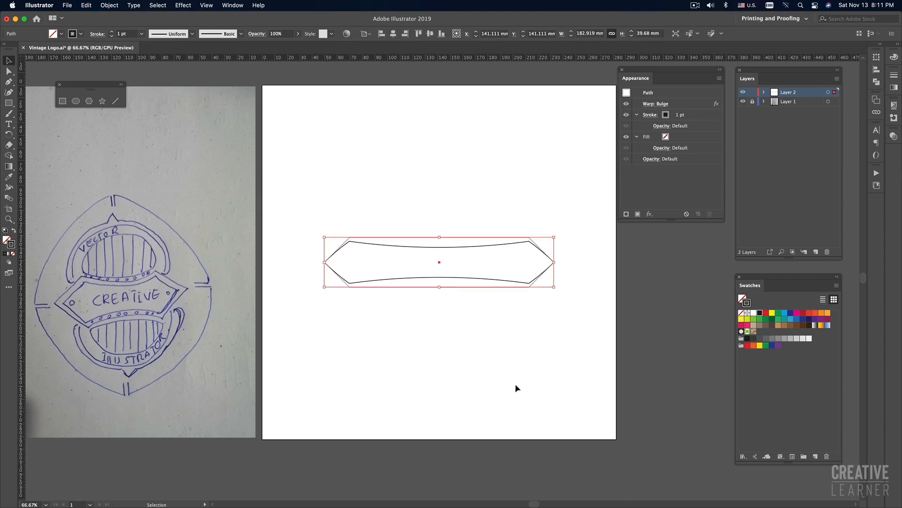
pyautogui.click(499, 366)
pyautogui.moveTo(419, 217); pyautogui.dragTo(475, 335)
pyautogui.click(475, 334)
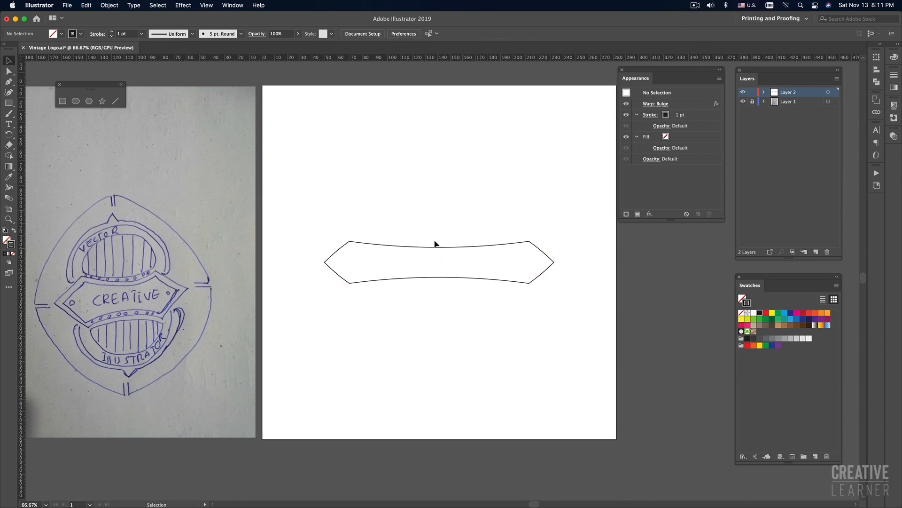
pyautogui.click(210, 6)
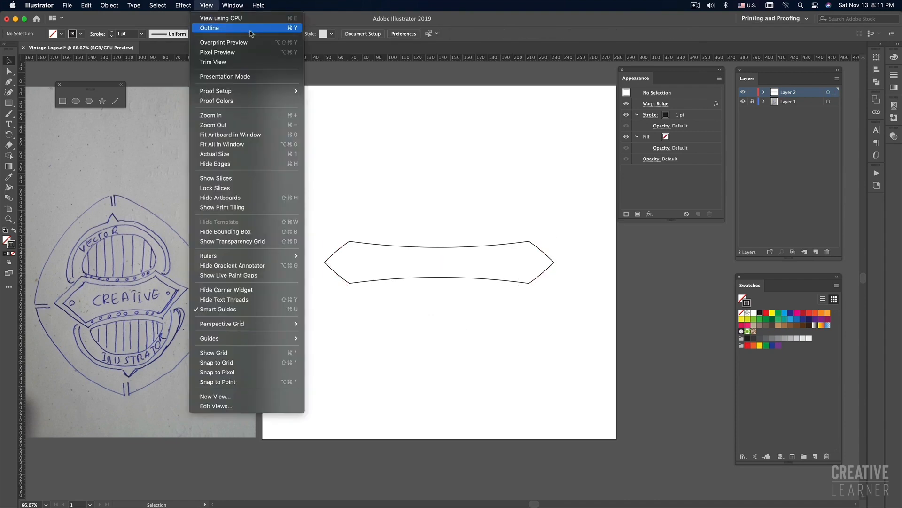
pyautogui.click(271, 28)
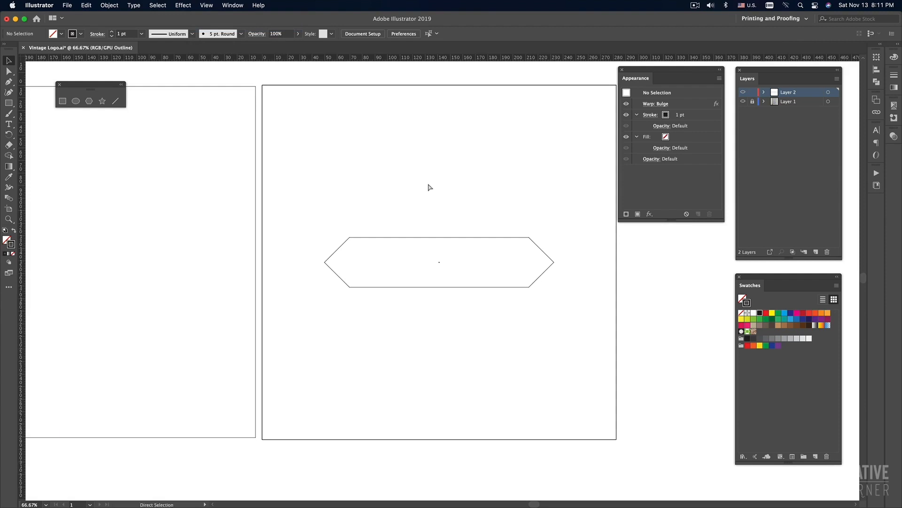
pyautogui.press('super+y')
pyautogui.press('v')
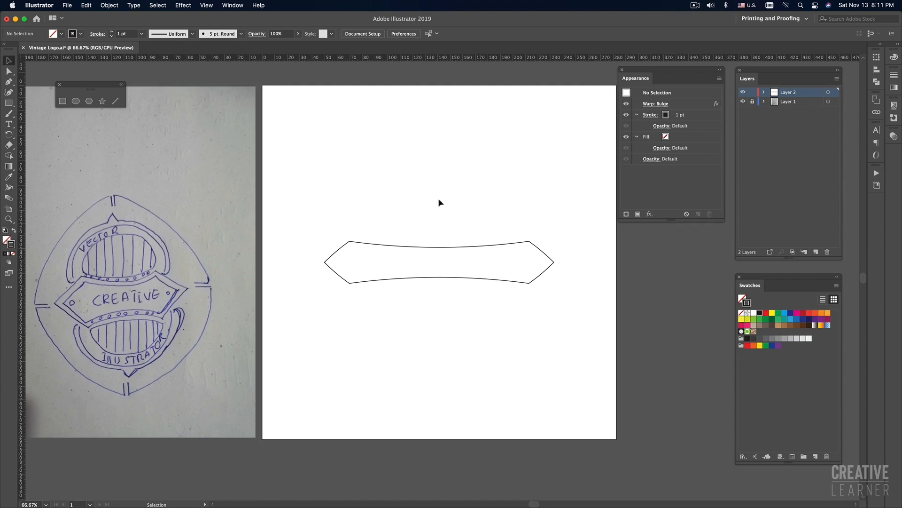
pyautogui.moveTo(438, 197); pyautogui.dragTo(467, 331)
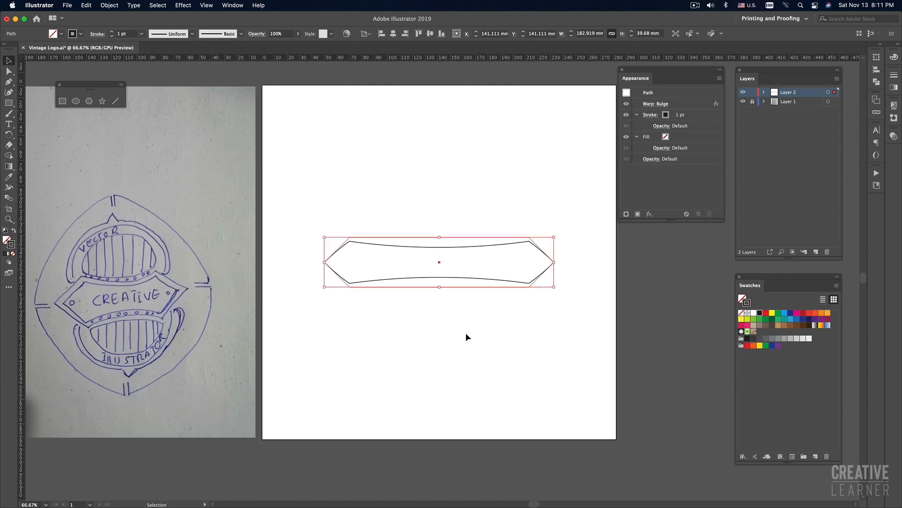
pyautogui.click(466, 337)
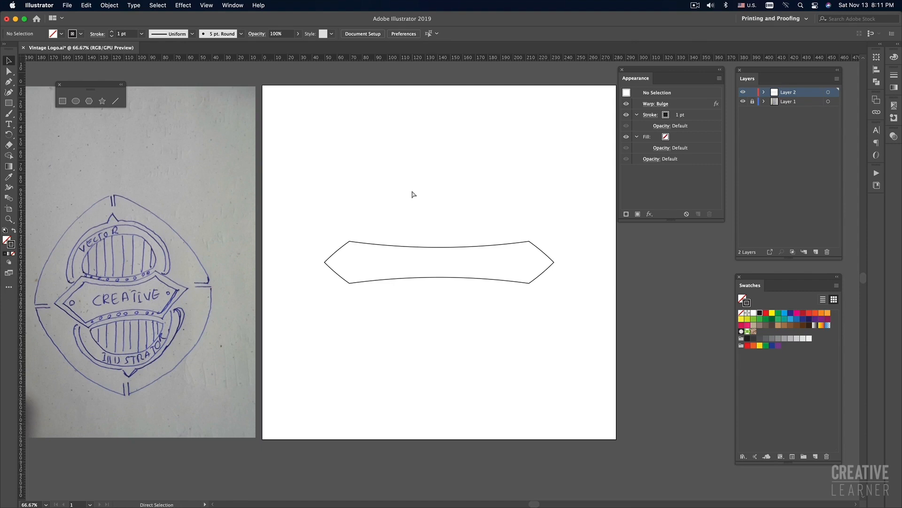
pyautogui.press('super+y')
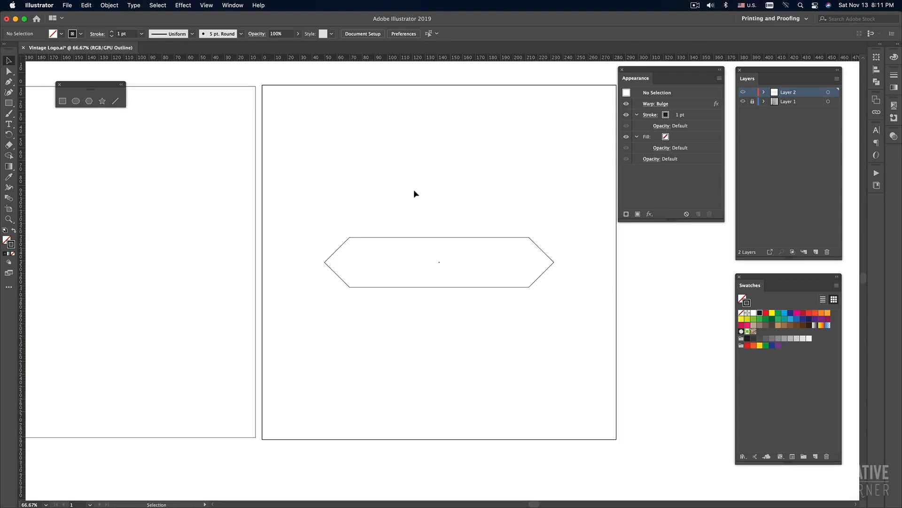
pyautogui.press('super+y')
# Select the banner and examine its Bulge warp, stroke and fill appearance attributes, collapsing the stroke and fill details
pyautogui.moveTo(424, 203); pyautogui.dragTo(470, 324)
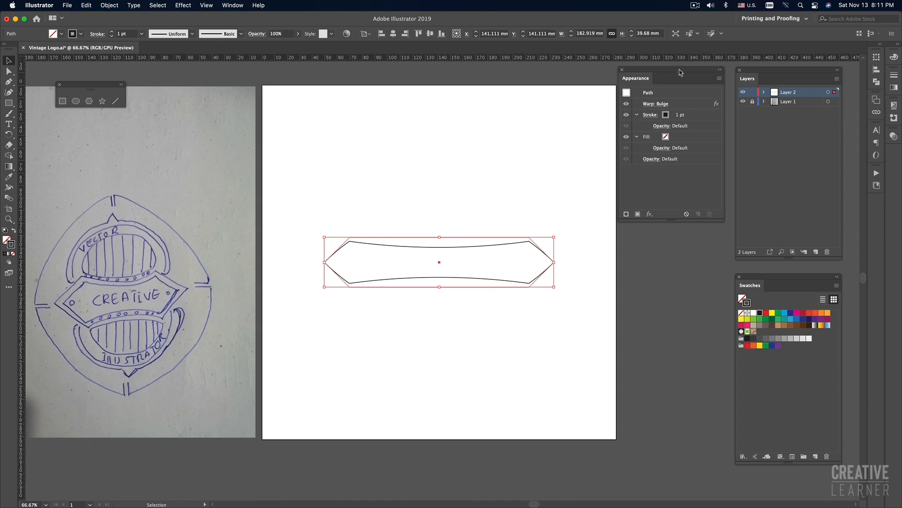
pyautogui.moveTo(681, 72); pyautogui.dragTo(679, 74)
pyautogui.click(231, 5)
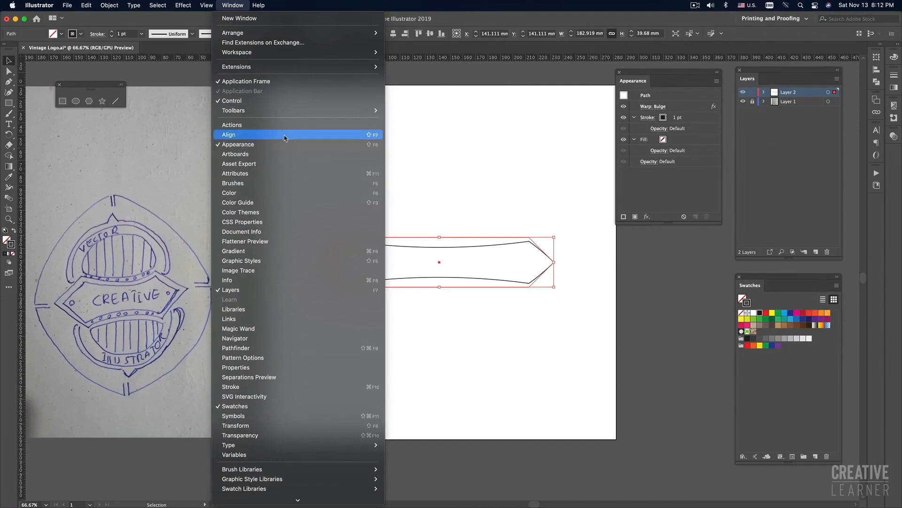
pyautogui.click(680, 75)
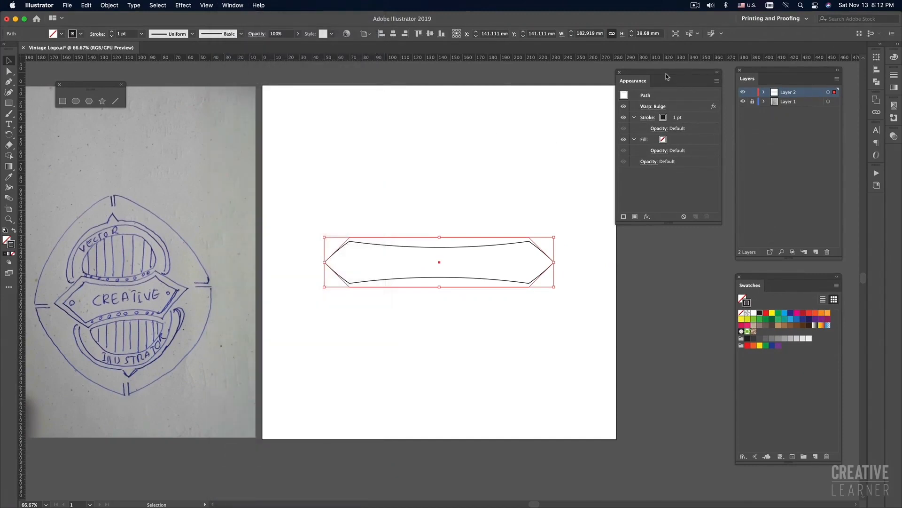
pyautogui.moveTo(666, 78); pyautogui.dragTo(663, 80)
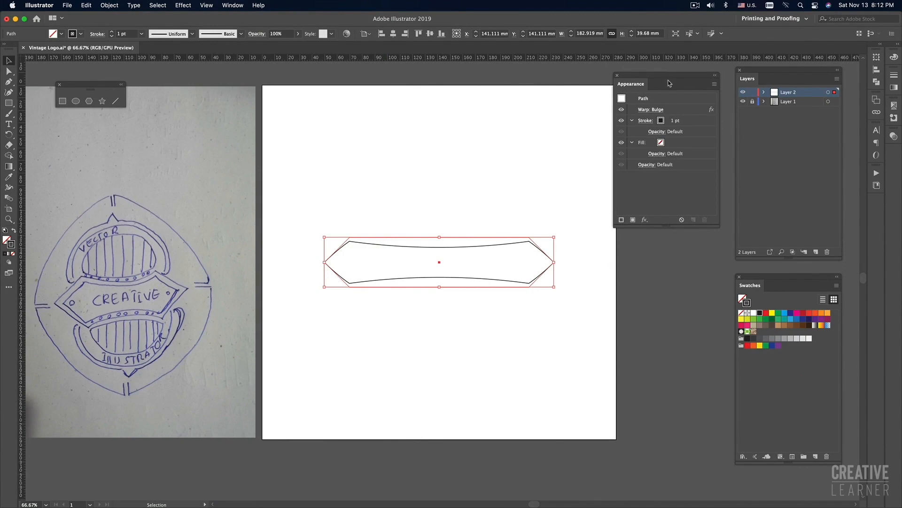
pyautogui.moveTo(672, 75); pyautogui.dragTo(671, 76)
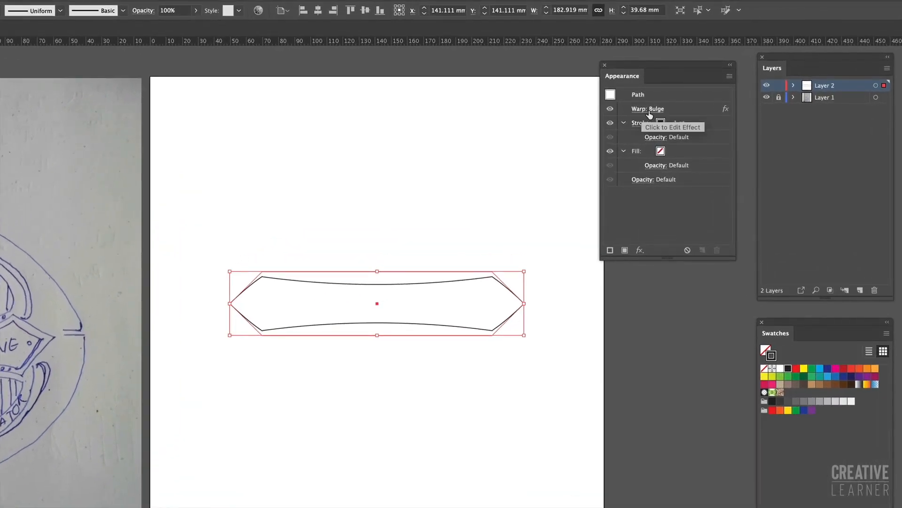
pyautogui.click(705, 109)
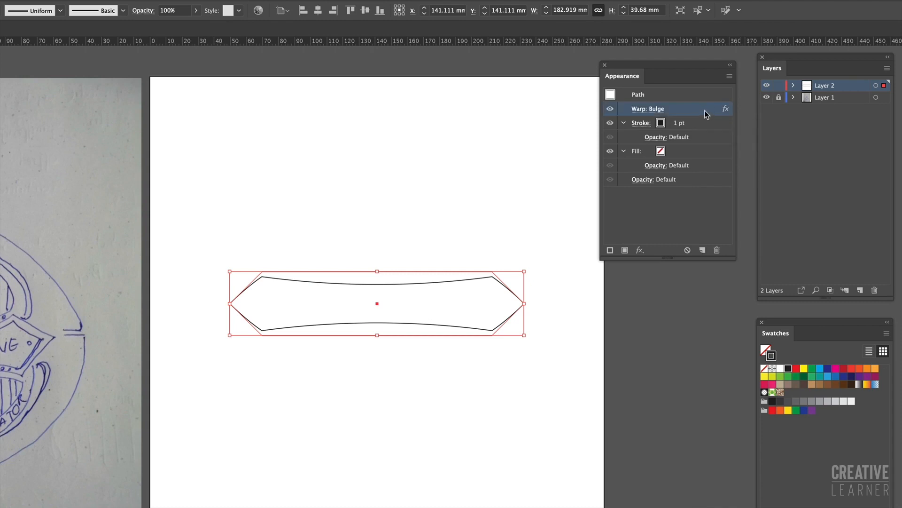
pyautogui.click(624, 123)
pyautogui.click(623, 138)
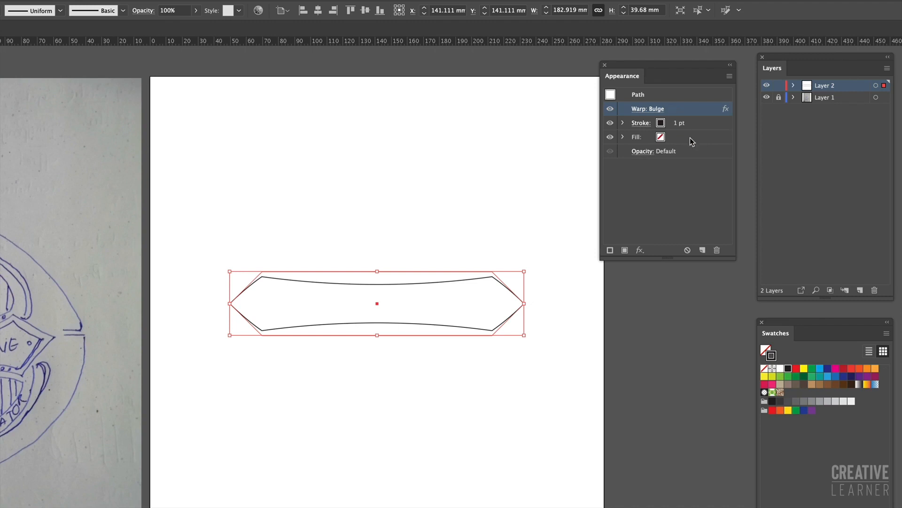
pyautogui.click(696, 123)
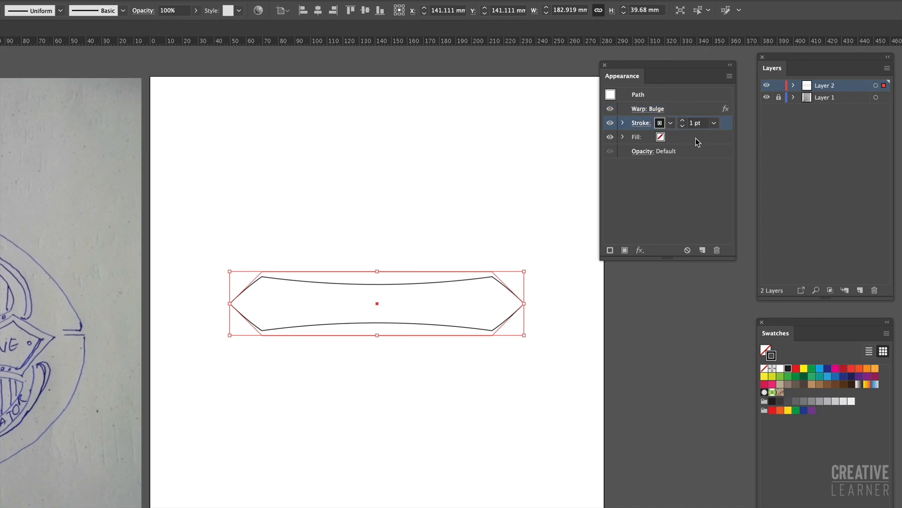
pyautogui.click(696, 141)
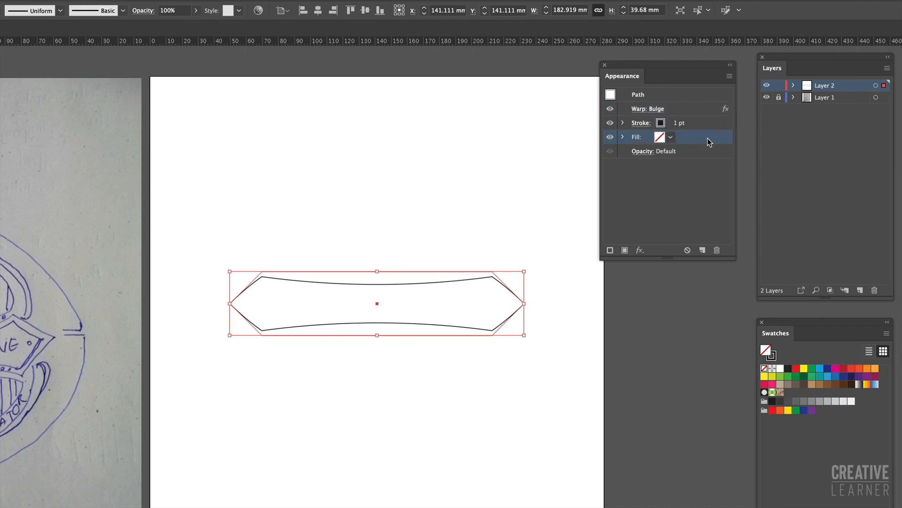
pyautogui.click(704, 109)
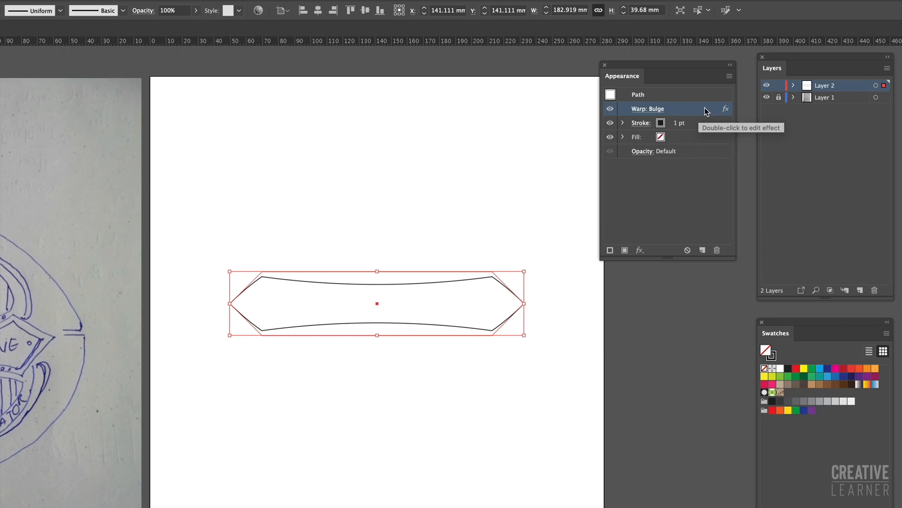
# Delete the Bulge warp from the banner's appearance attributes and deselect the shape
pyautogui.moveTo(707, 112); pyautogui.dragTo(716, 250)
pyautogui.click(429, 212)
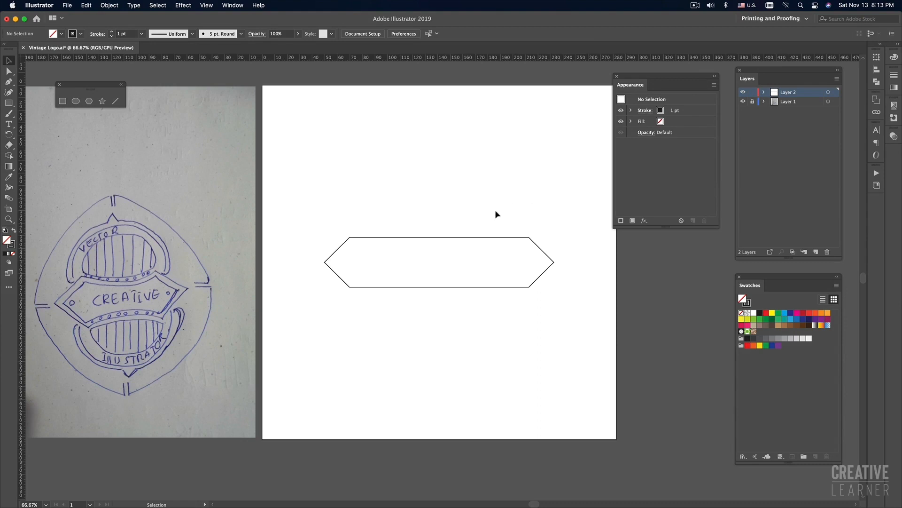
# Look through the available effects with nothing selected, review the last-used Bulge warp options, and cancel without applying them
pyautogui.click(183, 6)
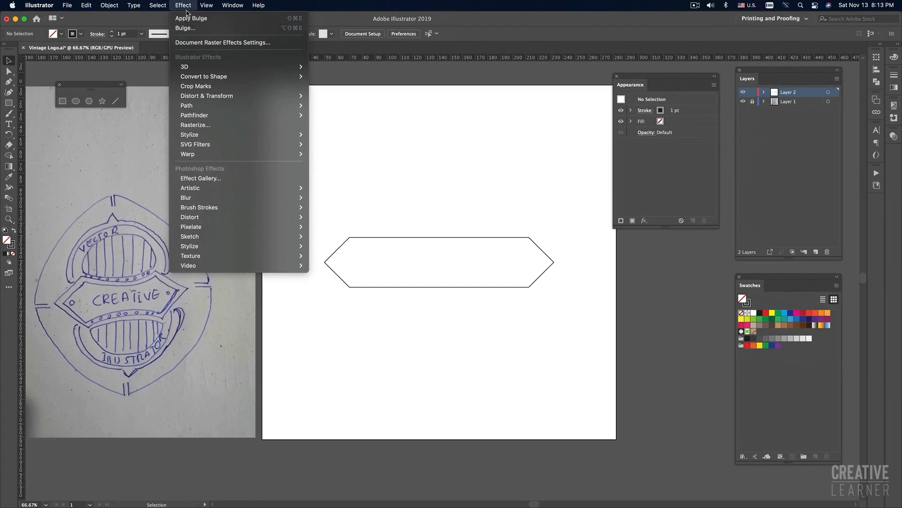
pyautogui.moveTo(191, 78)
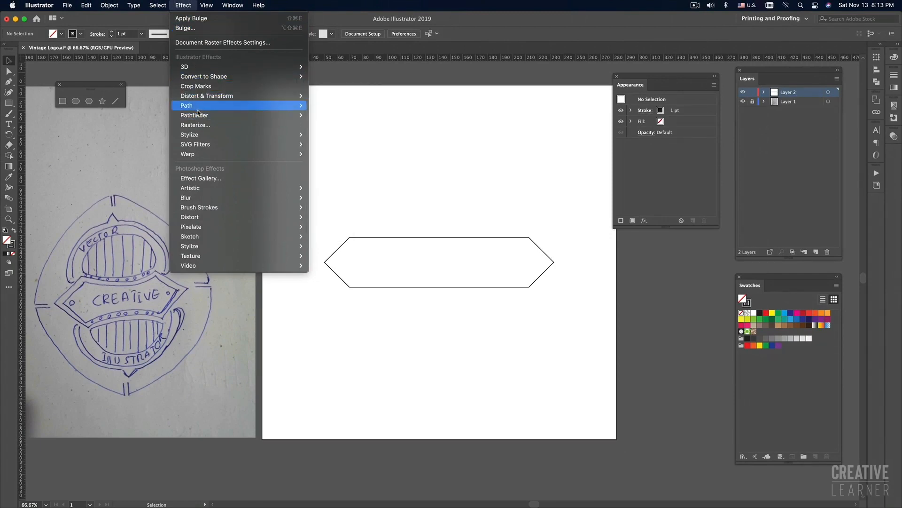
pyautogui.moveTo(210, 155)
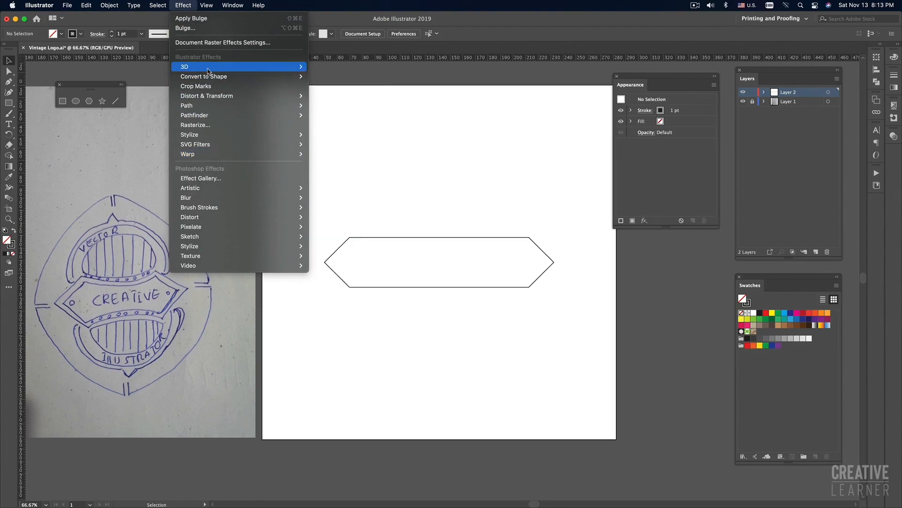
pyautogui.click(196, 29)
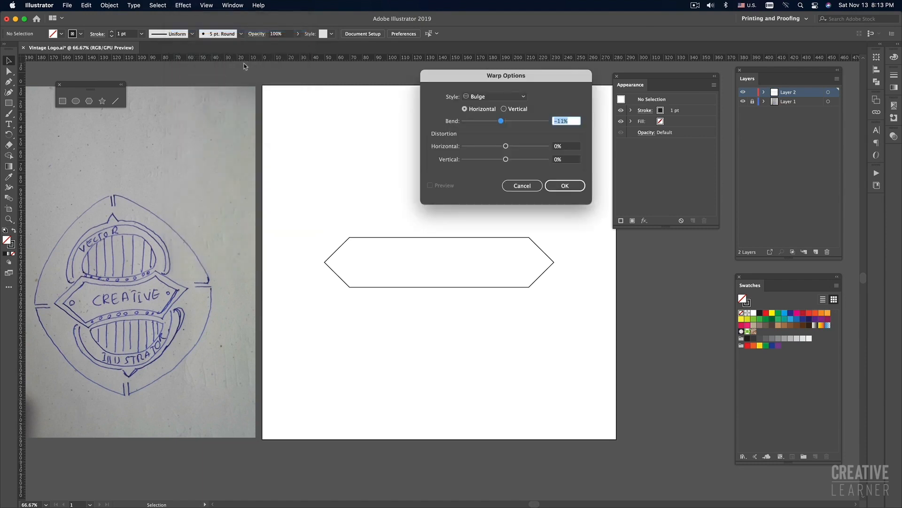
pyautogui.click(527, 185)
# Try applying the last Bulge effect with nothing selected, and select and deselect the banner to check it
pyautogui.click(182, 6)
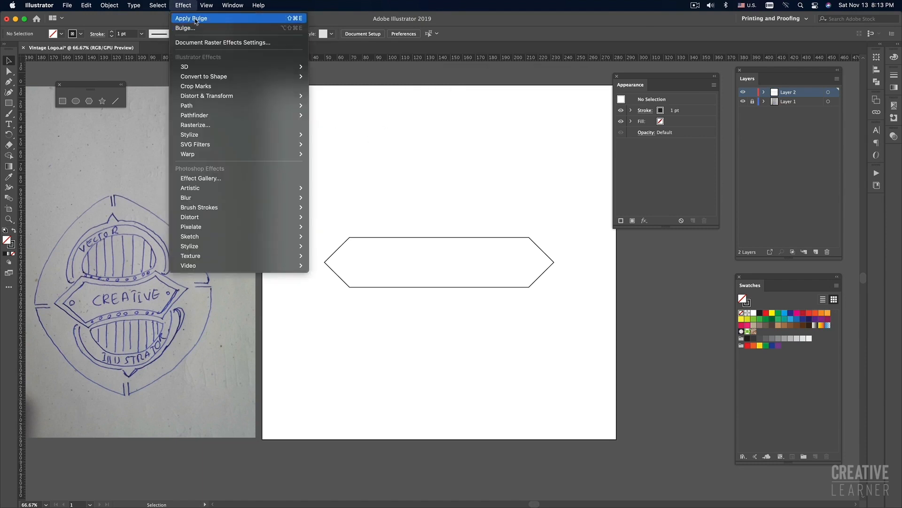
pyautogui.click(196, 19)
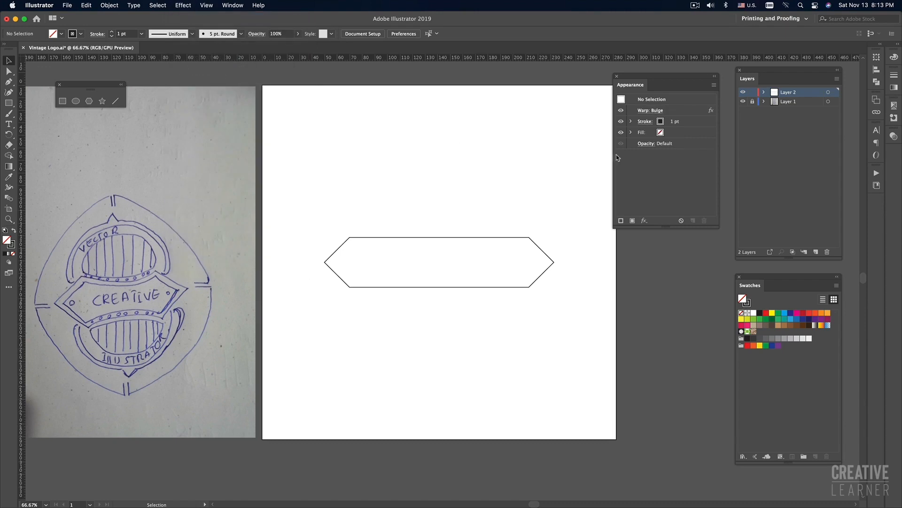
pyautogui.click(523, 267)
pyautogui.click(562, 177)
pyautogui.click(480, 274)
pyautogui.click(492, 167)
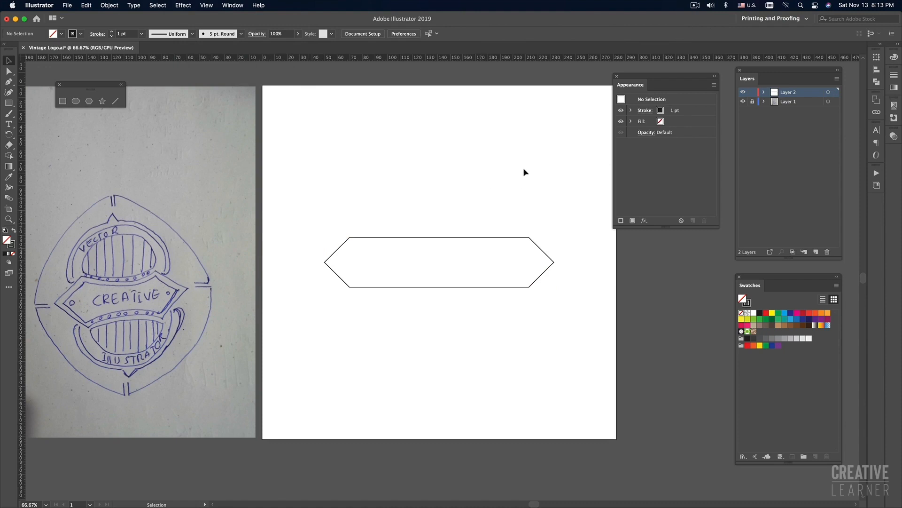
# Select the banner, reapply the last-used Bulge warp to it, deselect it, and reposition the appearance attributes slightly
pyautogui.moveTo(545, 219); pyautogui.dragTo(513, 258)
pyautogui.click(183, 5)
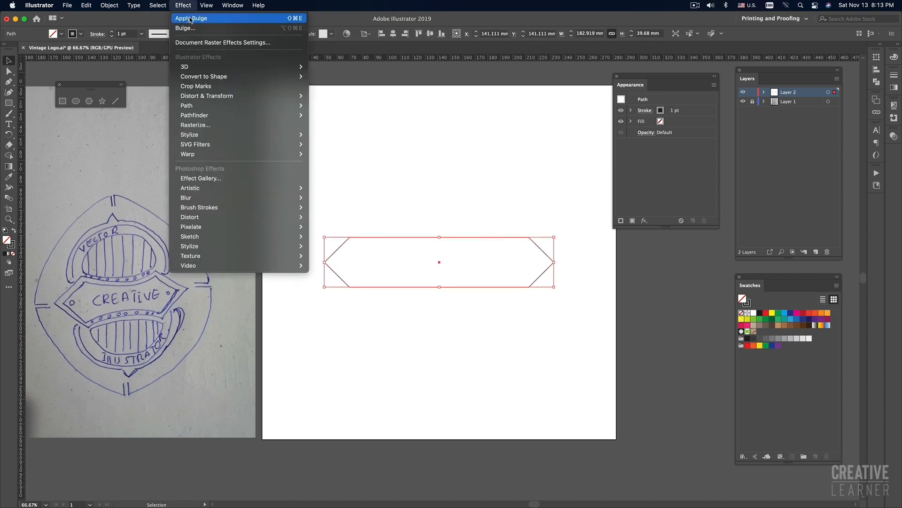
pyautogui.click(190, 18)
pyautogui.click(454, 184)
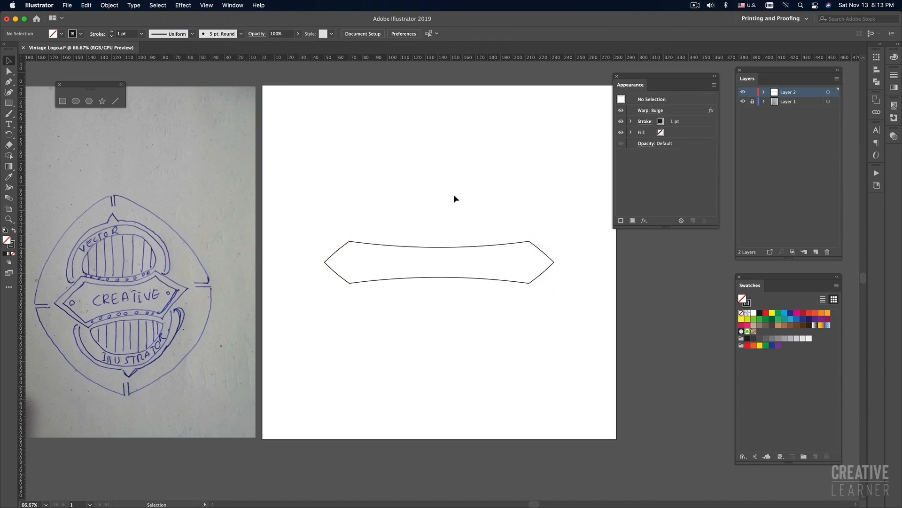
pyautogui.moveTo(641, 75); pyautogui.dragTo(634, 79)
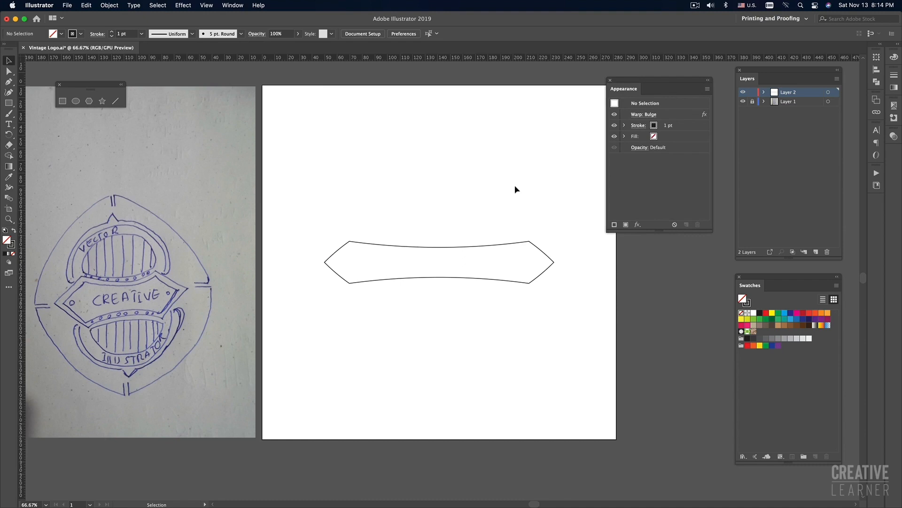
# Try an Offset Path effect on the whole banner, previewing offsets of 3.5278 mm, 7 mm and 12 mm, and cancel it
pyautogui.moveTo(359, 197); pyautogui.dragTo(430, 167)
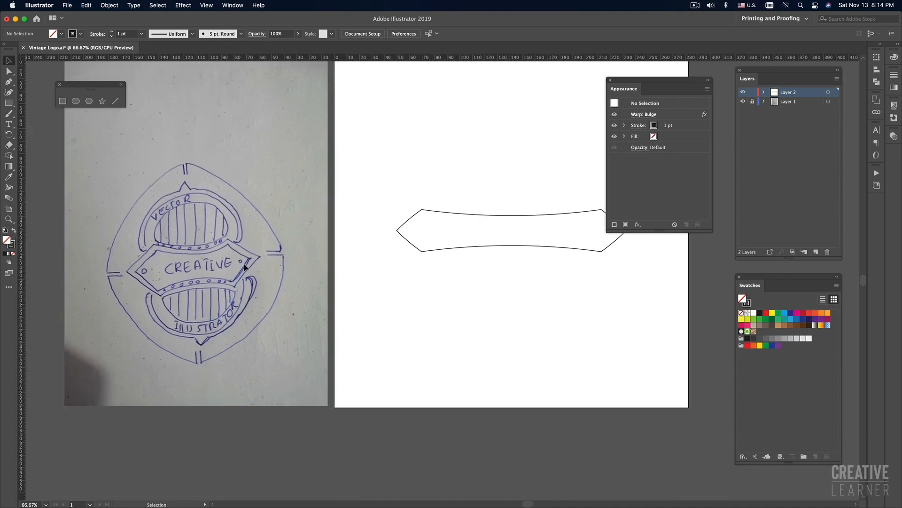
pyautogui.moveTo(262, 261); pyautogui.dragTo(224, 272)
pyautogui.moveTo(501, 314)
pyautogui.mouseDown()
pyautogui.moveTo(418, 324)
pyautogui.moveTo(487, 319)
pyautogui.moveTo(467, 323)
pyautogui.mouseUp()
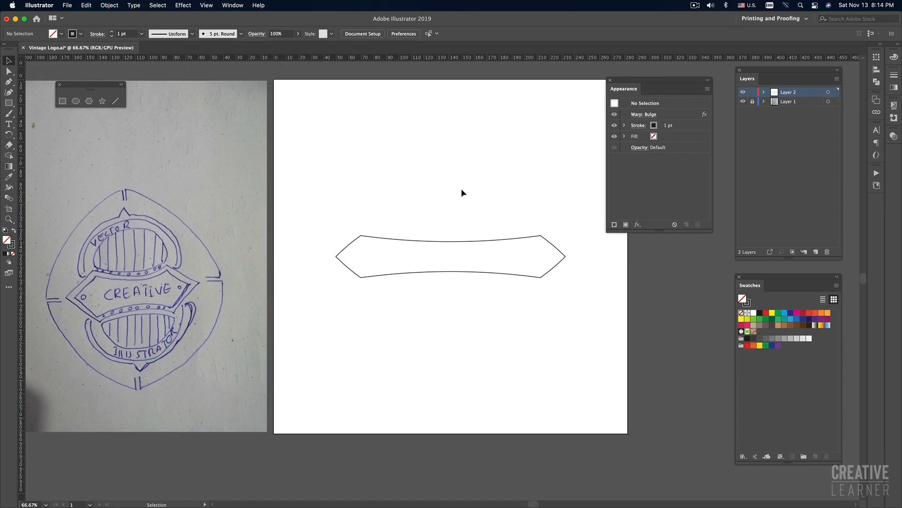
pyautogui.moveTo(414, 182); pyautogui.dragTo(488, 337)
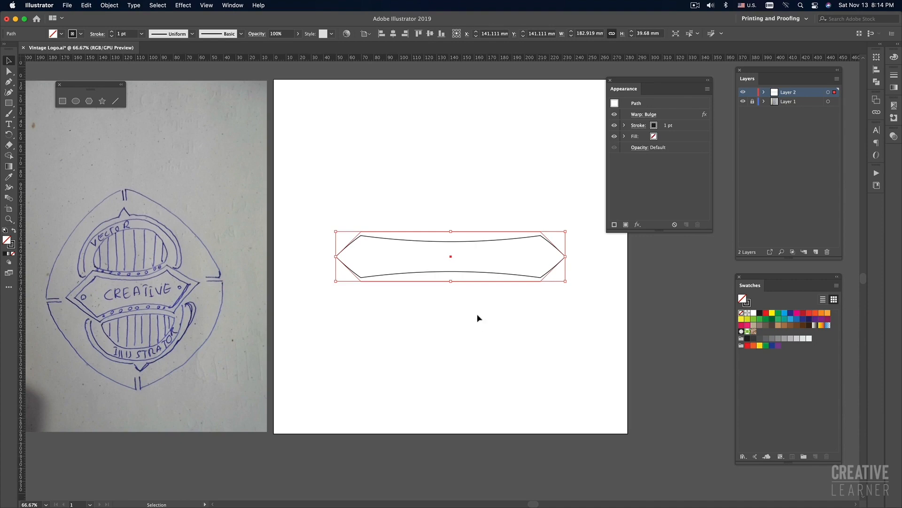
pyautogui.click(184, 6)
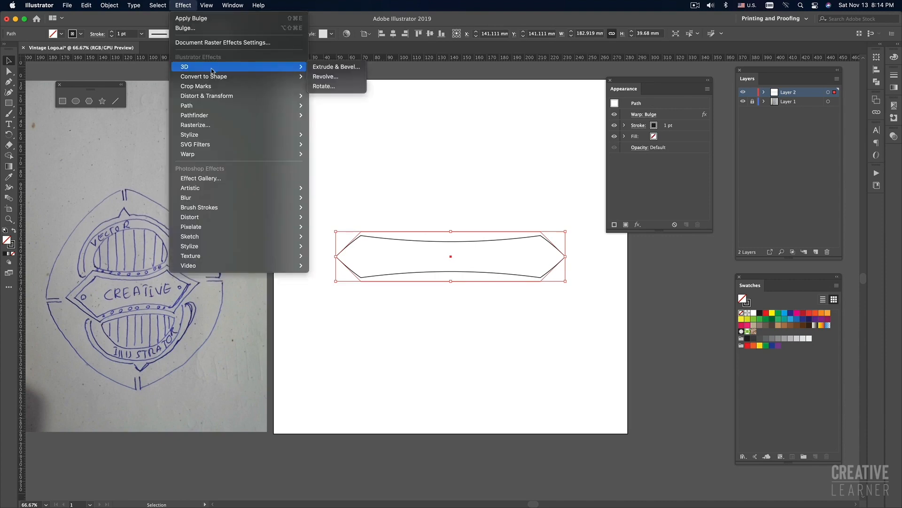
pyautogui.moveTo(205, 105)
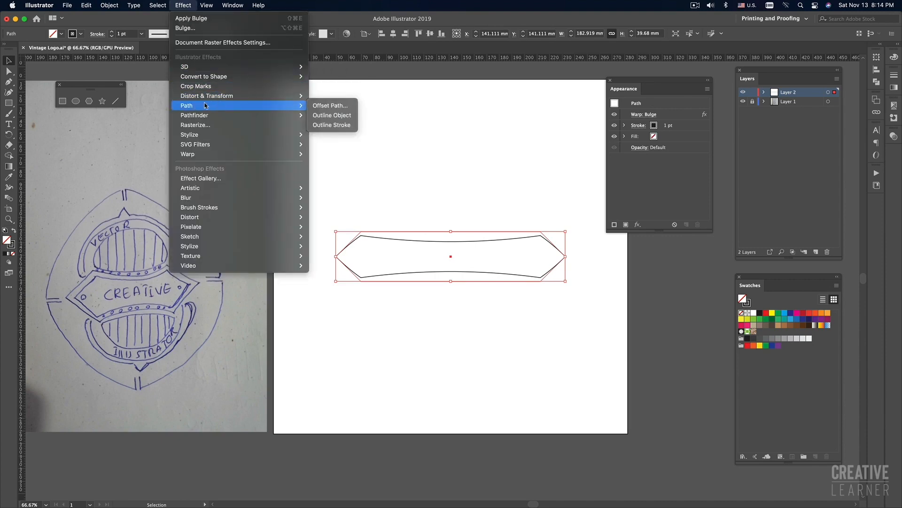
pyautogui.click(330, 107)
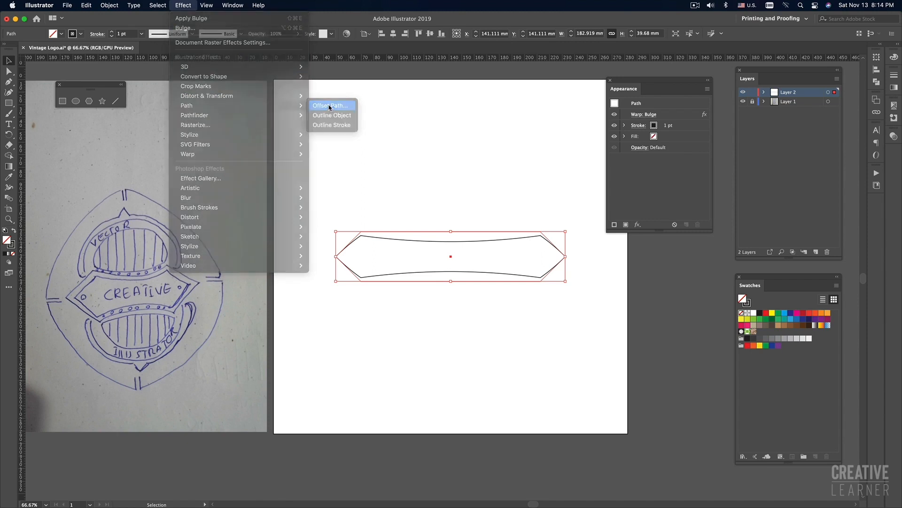
pyautogui.click(464, 105)
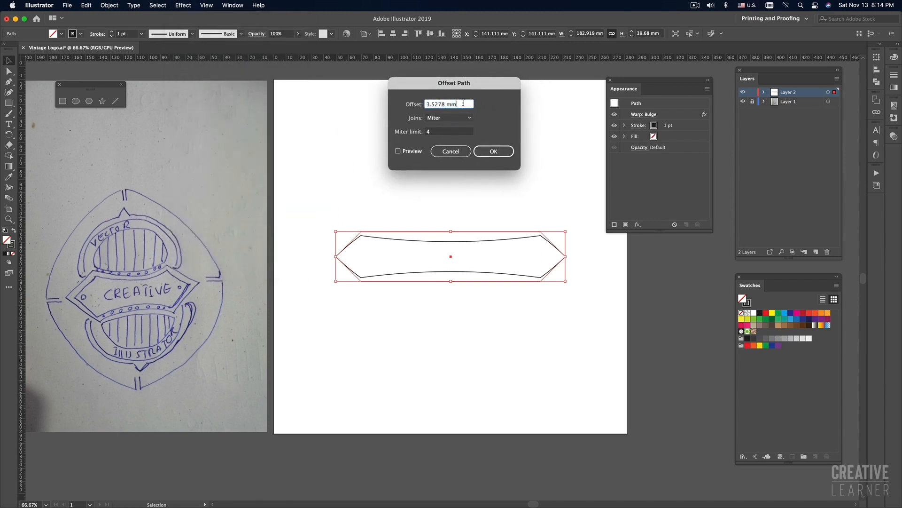
pyautogui.doubleClick(442, 104)
pyautogui.click(399, 152)
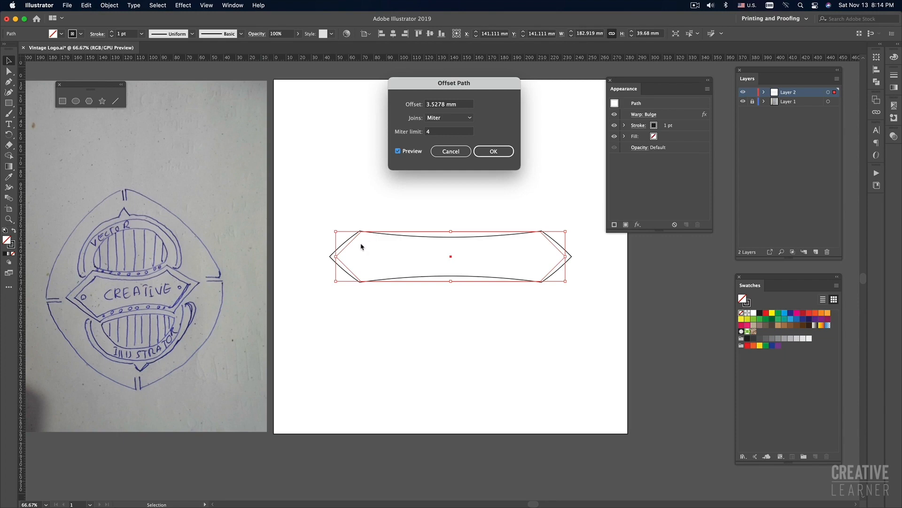
pyautogui.doubleClick(444, 104)
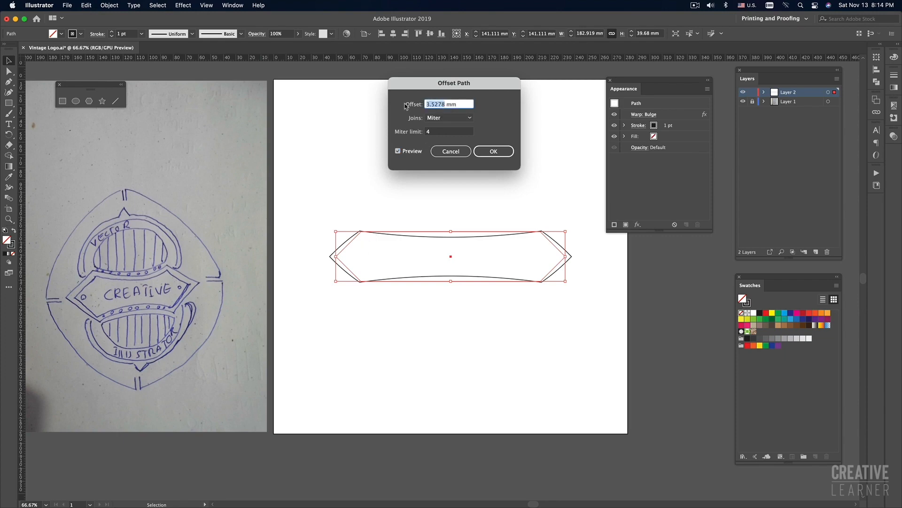
pyautogui.write('10')
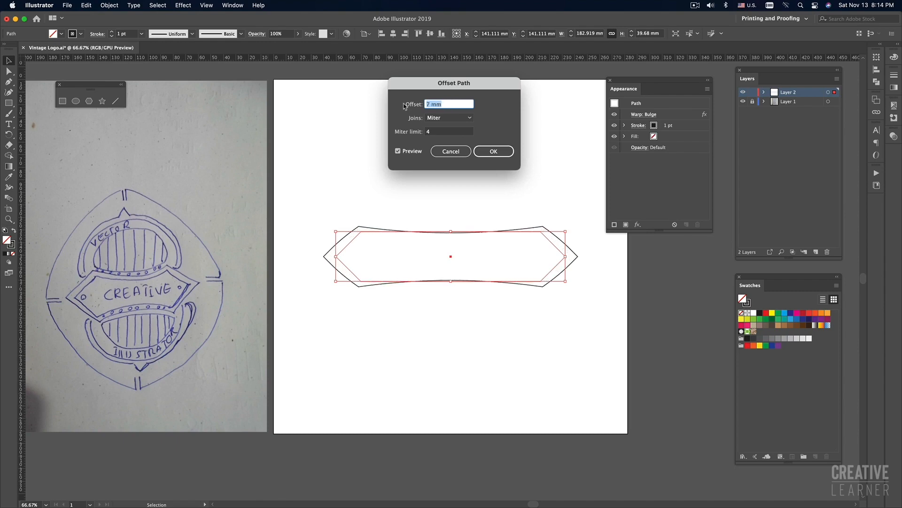
pyautogui.press('Up')
pyautogui.press('Up')
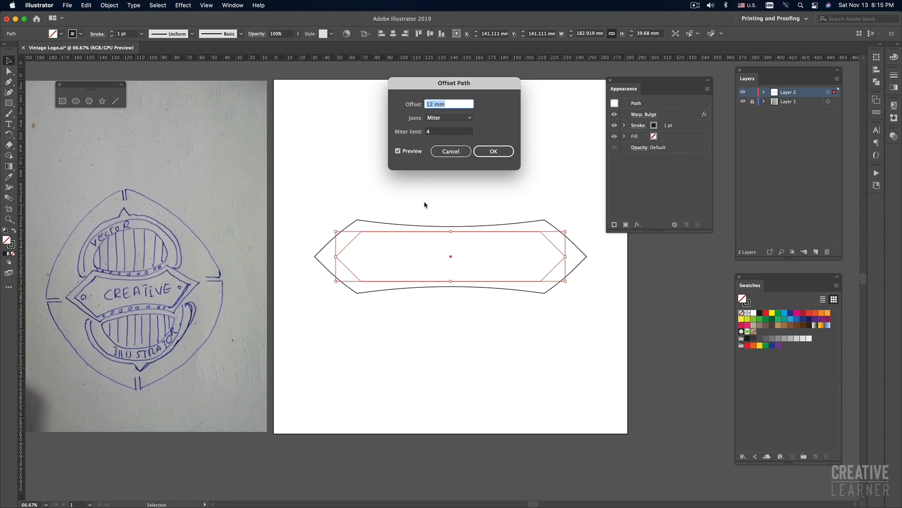
pyautogui.click(451, 151)
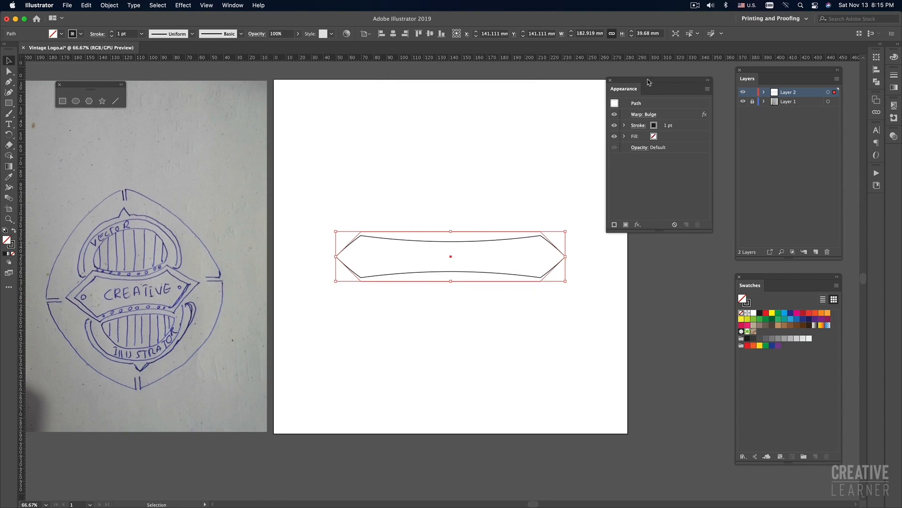
# Examine the banner's stroke, fill and Bulge warp attributes one by one and deselect the shape
pyautogui.moveTo(649, 82); pyautogui.dragTo(647, 85)
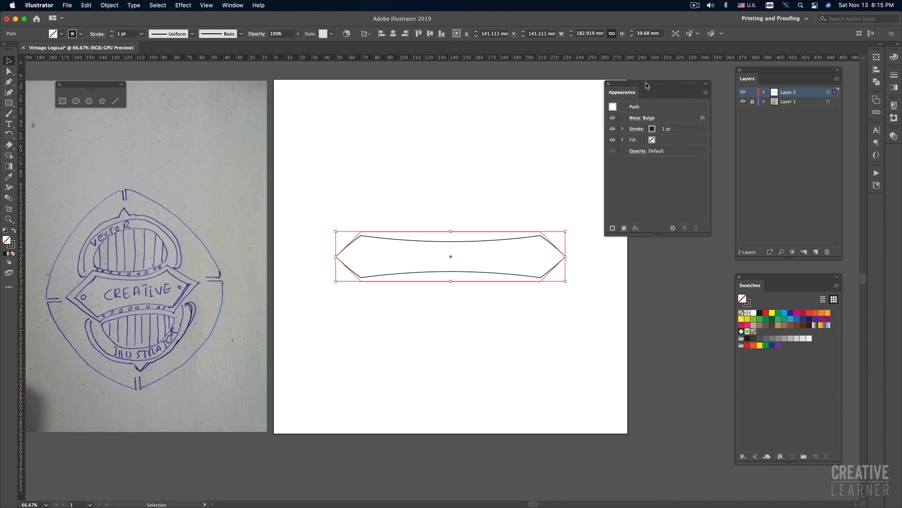
pyautogui.click(691, 130)
pyautogui.click(690, 141)
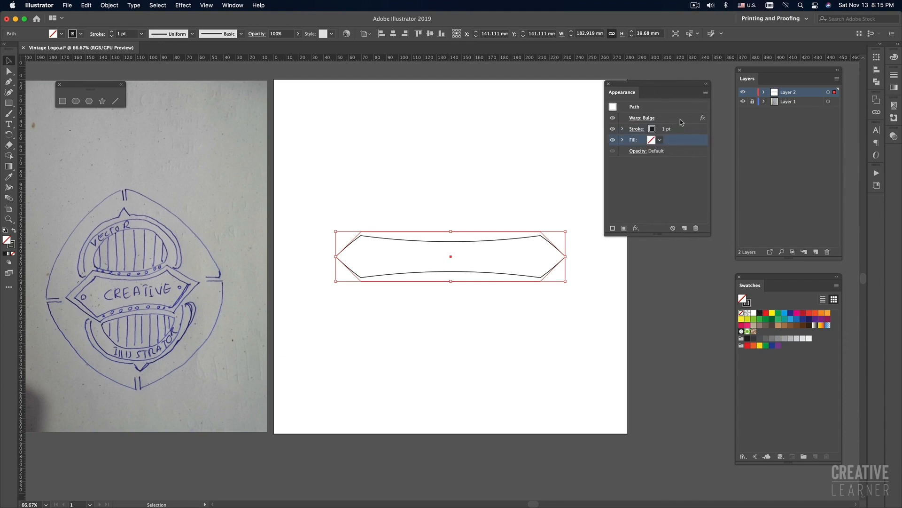
pyautogui.click(680, 118)
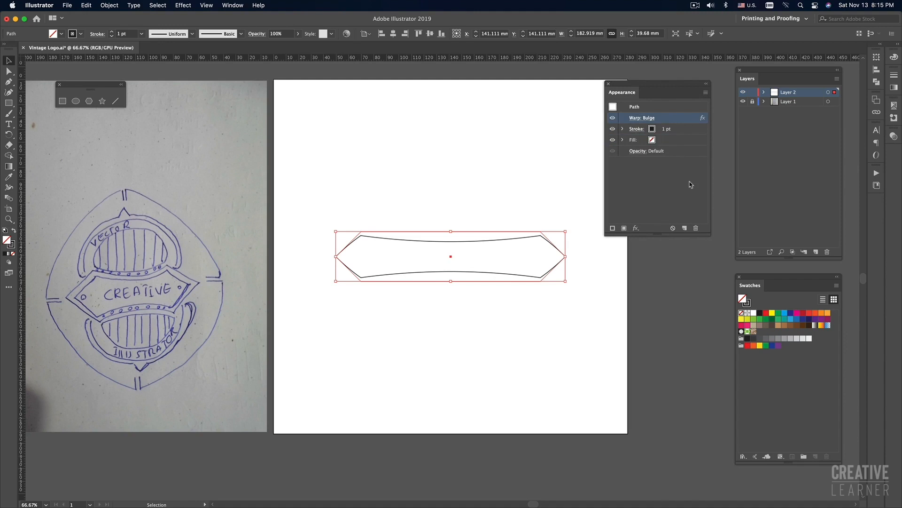
pyautogui.click(550, 183)
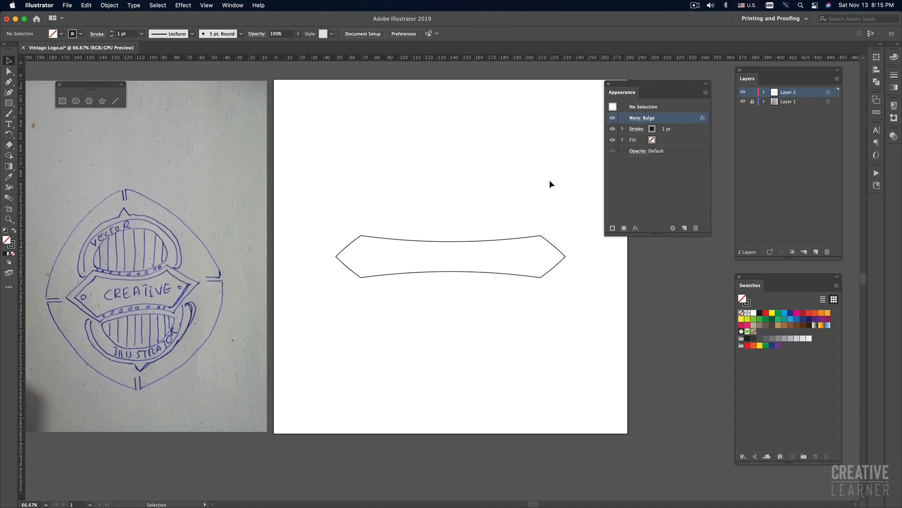
# Select the banner and duplicate its 1 pt stroke in the appearance attributes
pyautogui.click(690, 130)
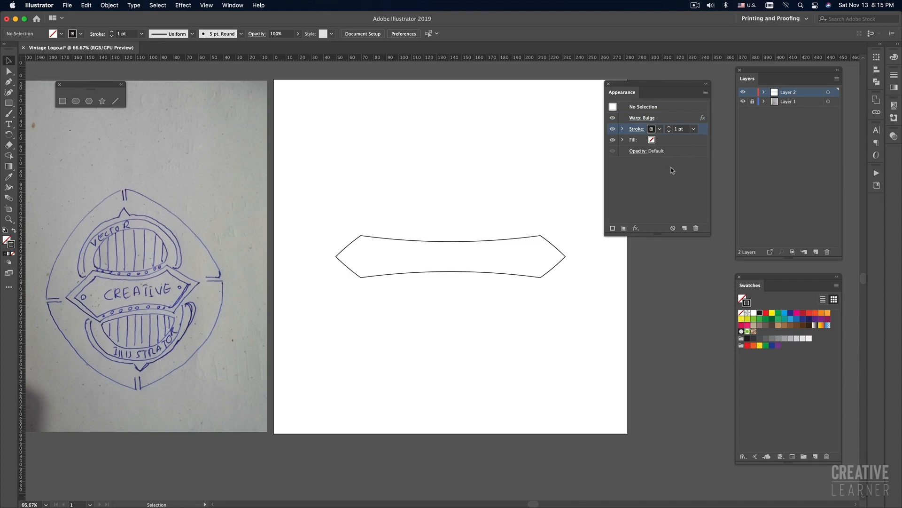
pyautogui.click(685, 229)
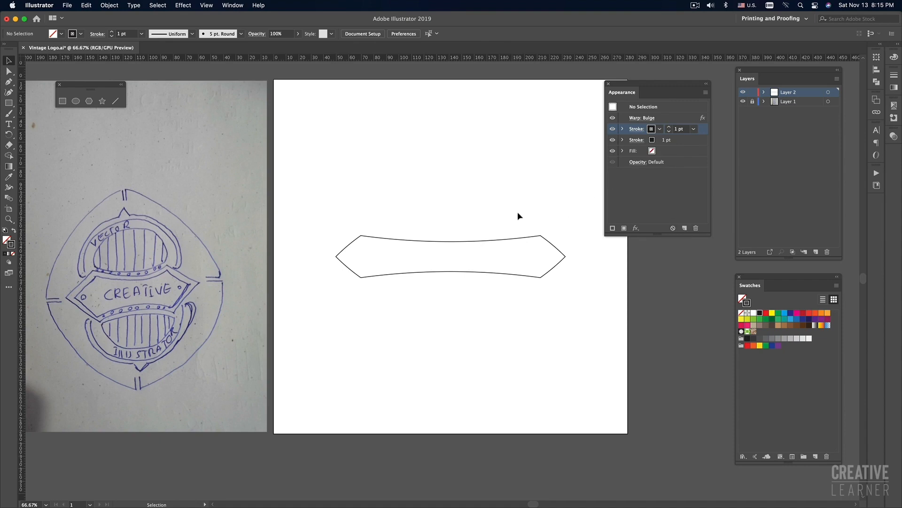
pyautogui.moveTo(518, 211); pyautogui.dragTo(578, 300)
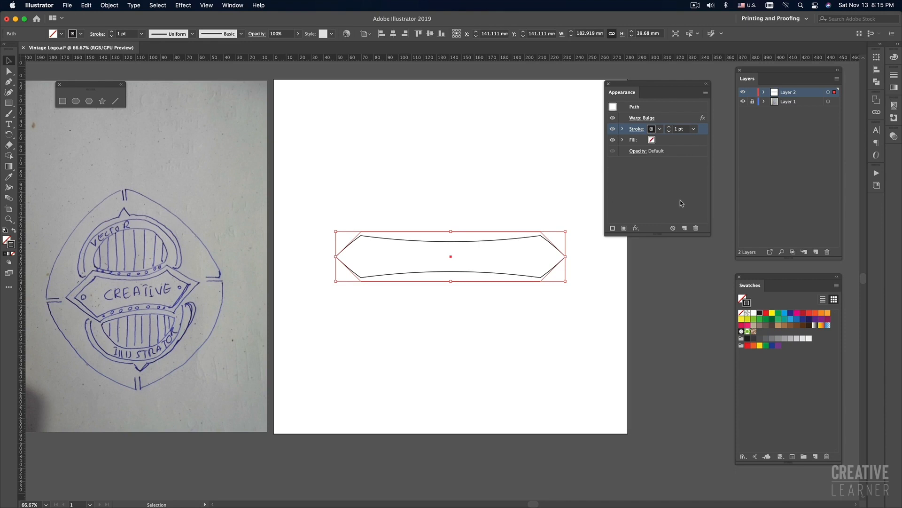
pyautogui.click(685, 229)
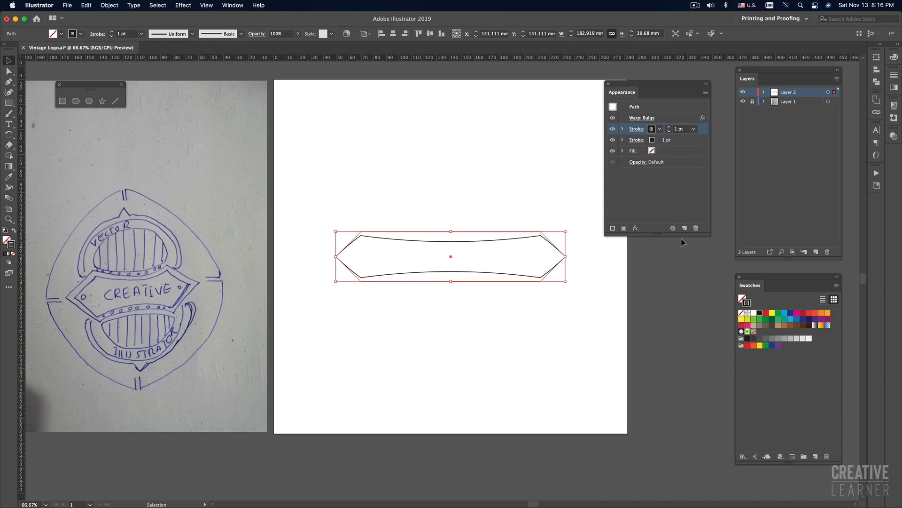
# Start an Offset Path effect on the banner's second 1 pt stroke only, previewing an offset of 3.5278 mm
pyautogui.click(686, 141)
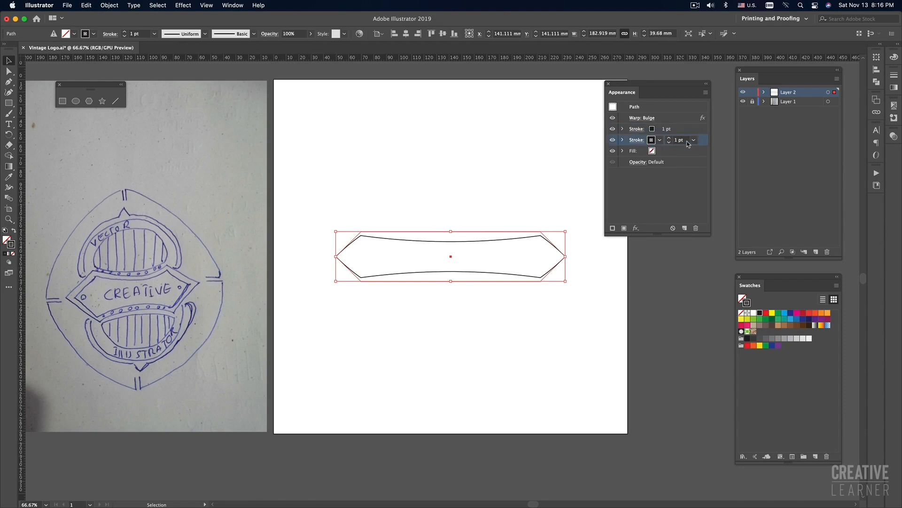
pyautogui.moveTo(524, 208); pyautogui.dragTo(566, 264)
pyautogui.click(184, 5)
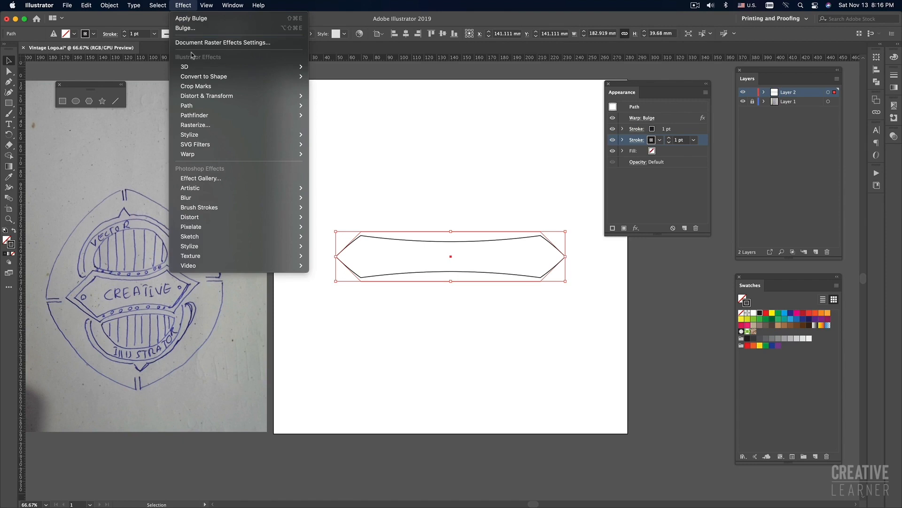
pyautogui.moveTo(196, 108)
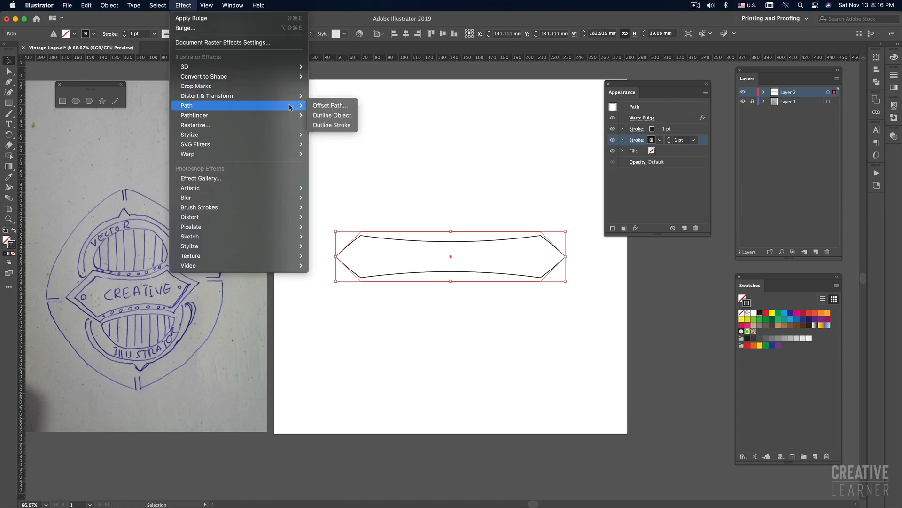
pyautogui.click(328, 106)
pyautogui.moveTo(461, 90); pyautogui.dragTo(435, 86)
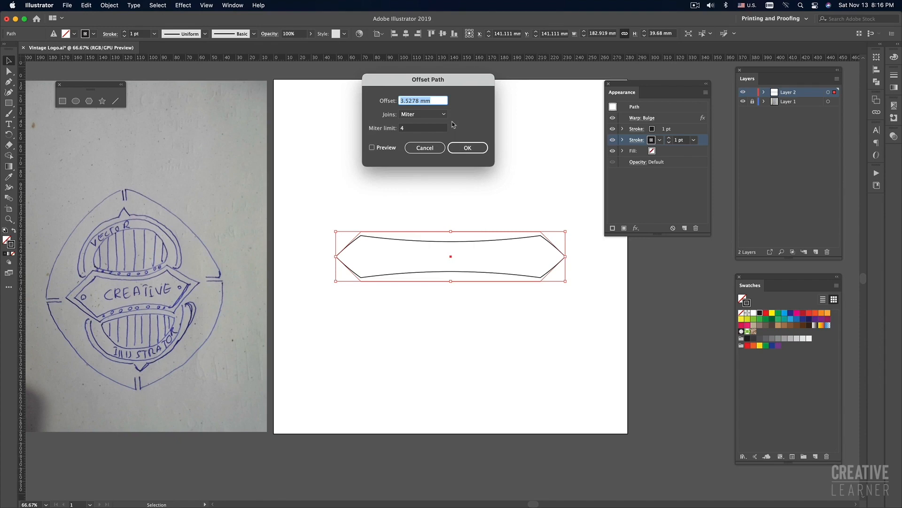
pyautogui.click(372, 149)
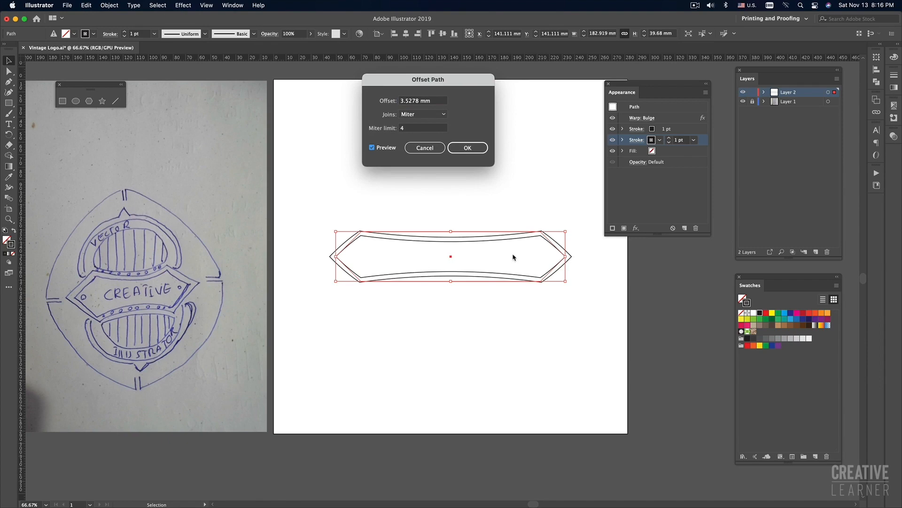
# Set the stroke's path offset to -3 mm with Miter joins, apply the effect and deselect the banner
pyautogui.moveTo(420, 102); pyautogui.dragTo(399, 103)
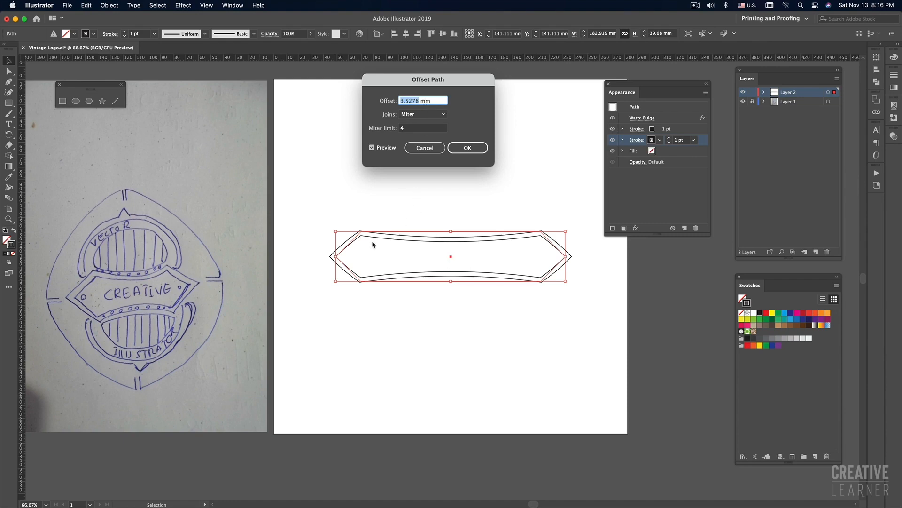
pyautogui.click(427, 104)
pyautogui.write('-')
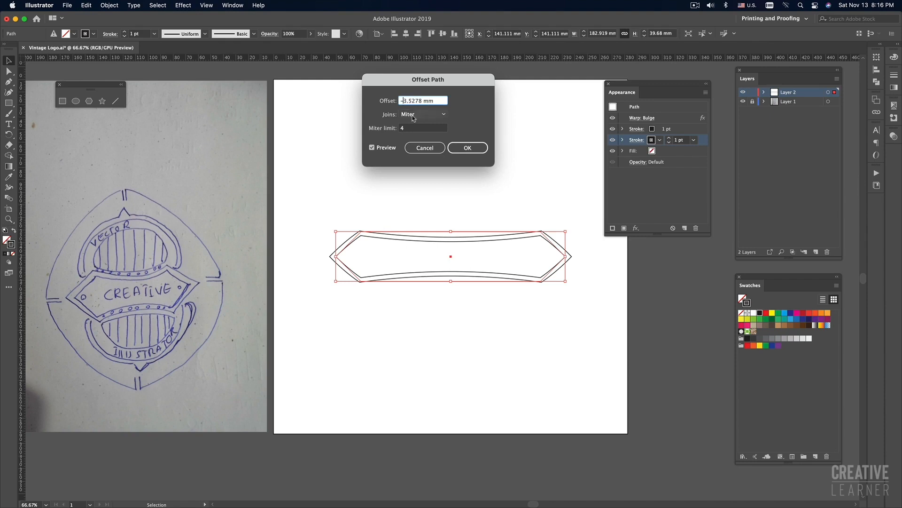
pyautogui.click(372, 148)
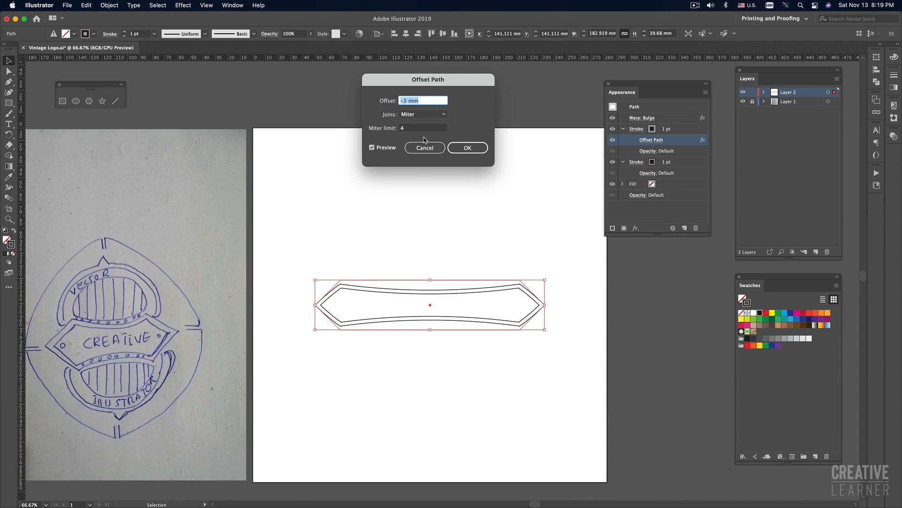
pyautogui.click(425, 100)
pyautogui.click(468, 148)
pyautogui.click(478, 197)
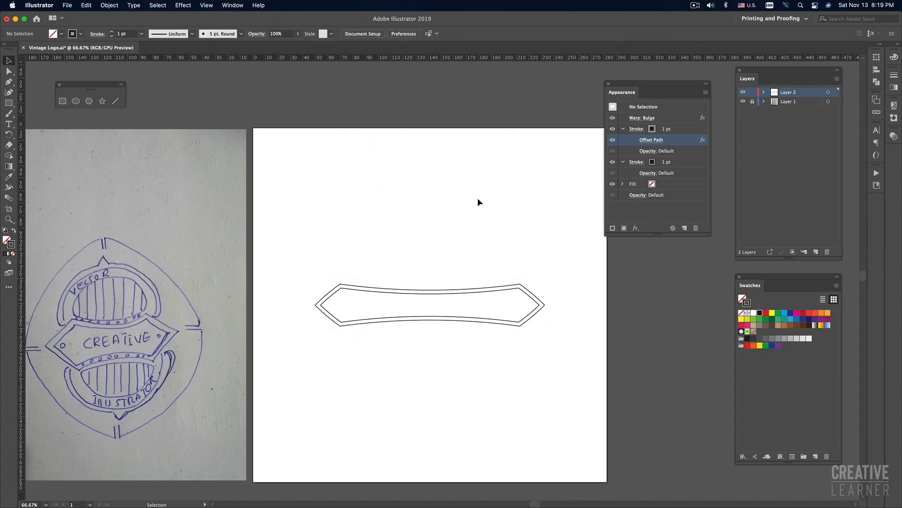
# Draw a circle about 4.9 mm across just inside the banner's left tip and deselect it
pyautogui.moveTo(470, 233); pyautogui.dragTo(500, 200)
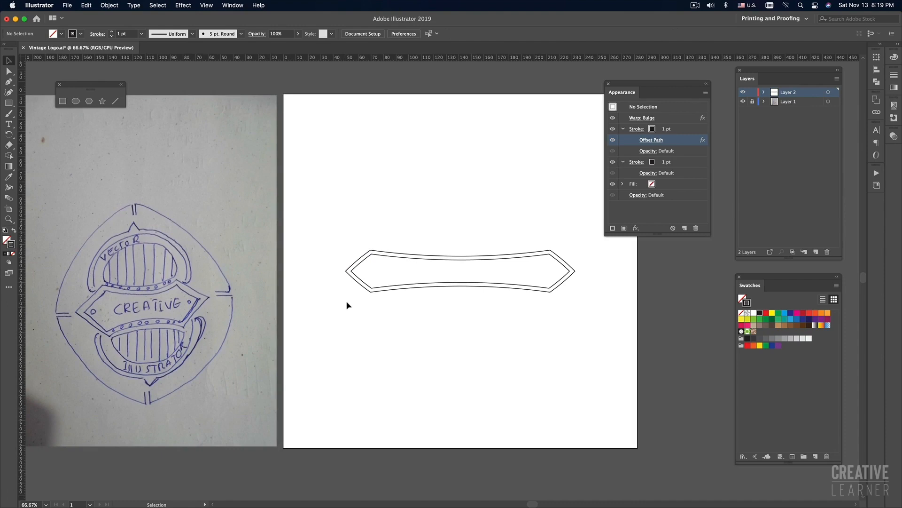
pyautogui.press('l')
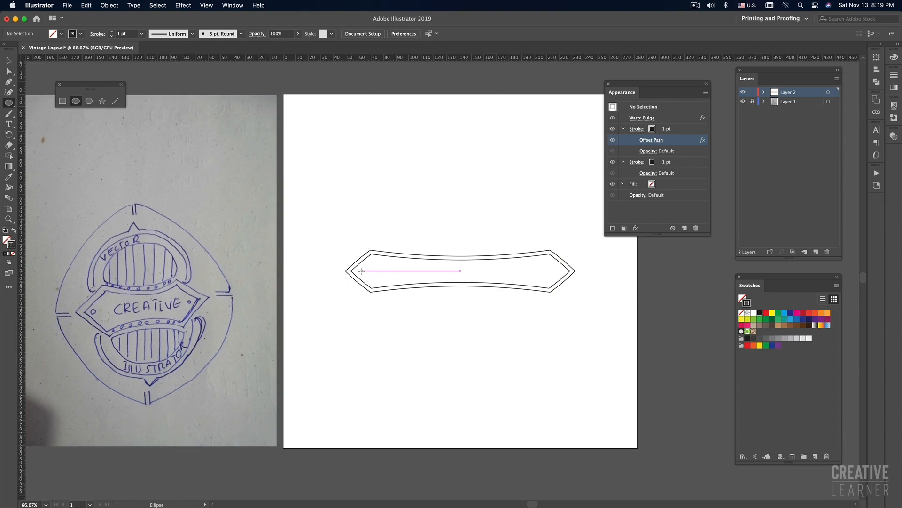
pyautogui.moveTo(361, 271); pyautogui.dragTo(366, 275)
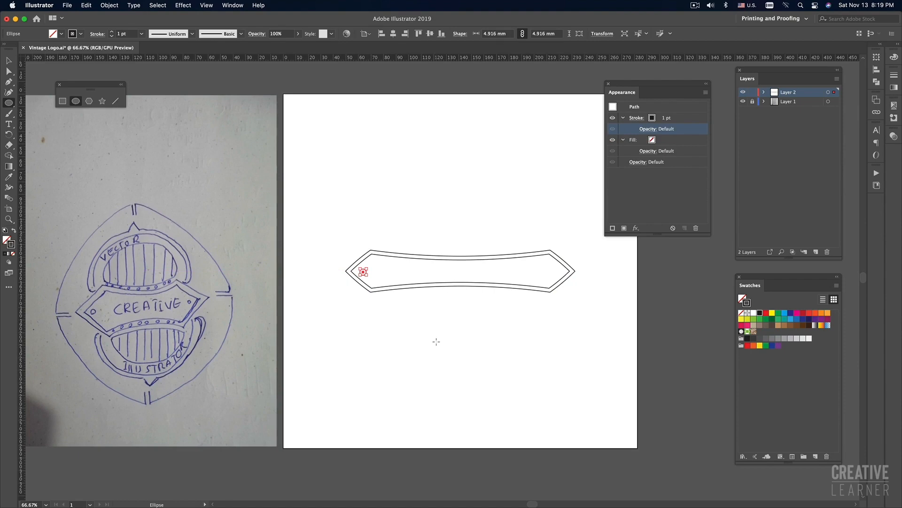
pyautogui.press('v')
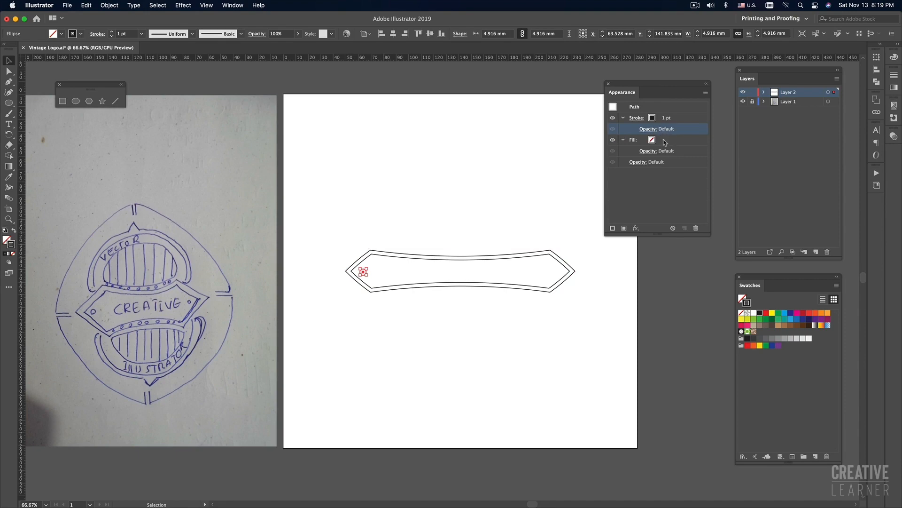
pyautogui.click(393, 210)
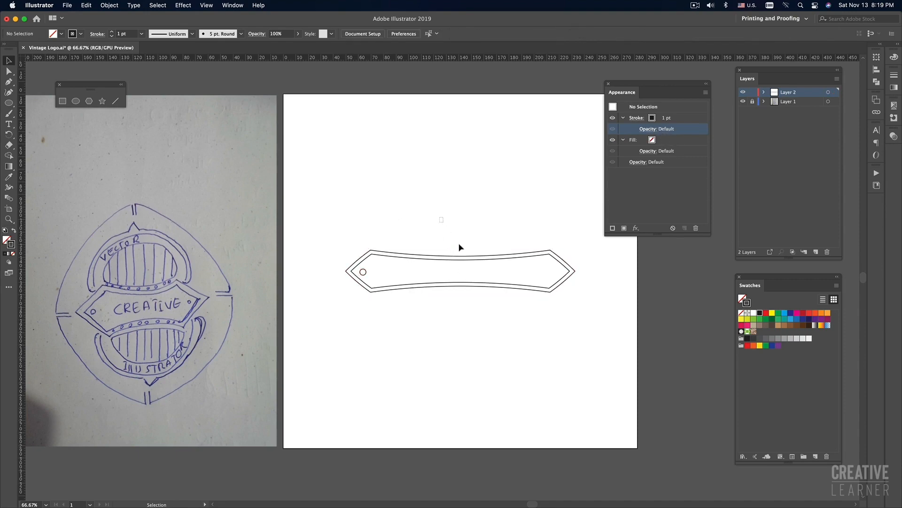
# Select the small circle with the banner and align the circle to the banner's vertical centre, using the banner as key object
pyautogui.moveTo(445, 227); pyautogui.dragTo(499, 328)
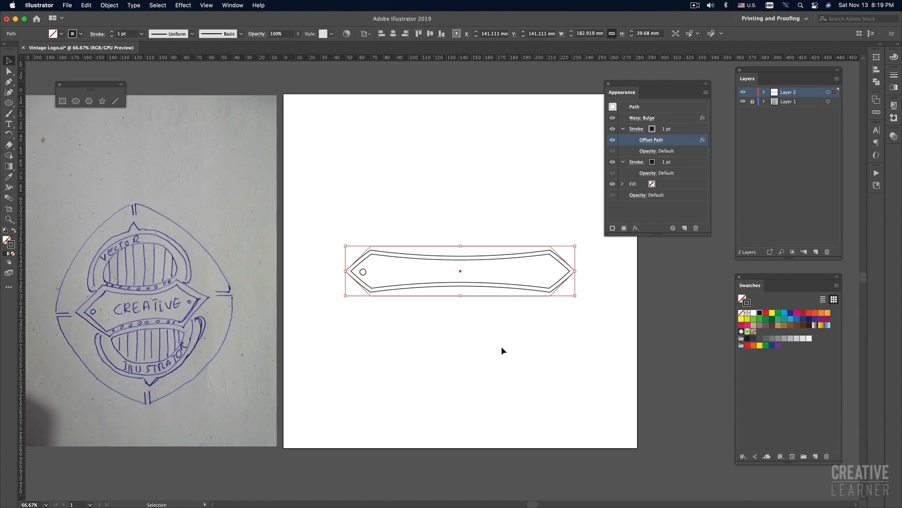
pyautogui.click(363, 272)
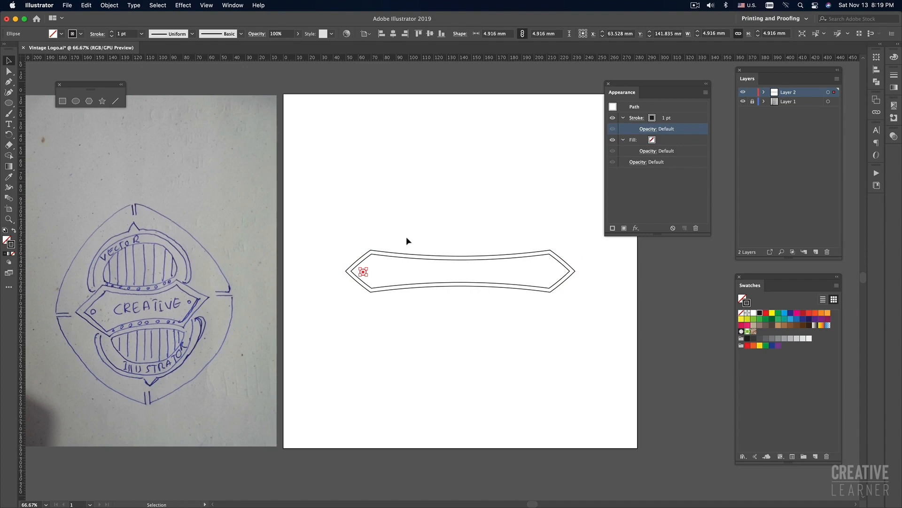
pyautogui.click(384, 273)
pyautogui.click(365, 274)
pyautogui.click(456, 351)
pyautogui.click(365, 275)
pyautogui.click(365, 278)
pyautogui.moveTo(341, 222); pyautogui.dragTo(416, 336)
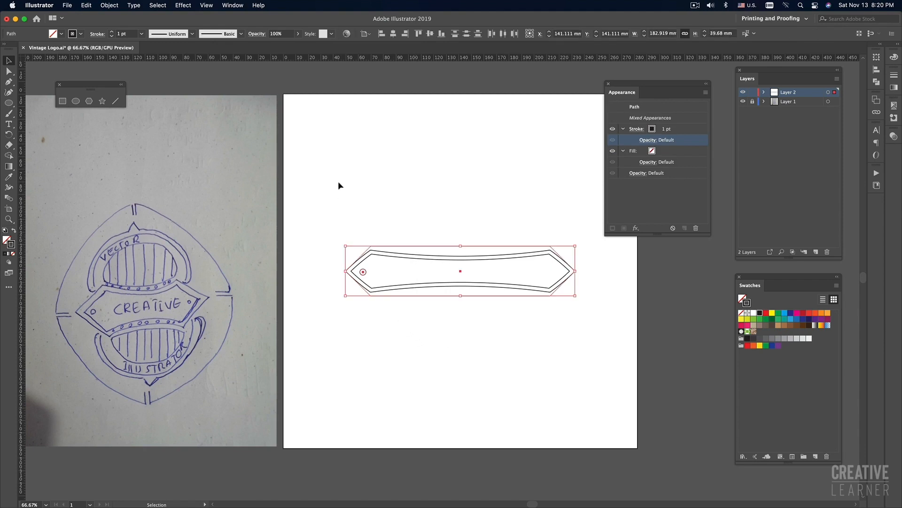
pyautogui.moveTo(328, 199); pyautogui.dragTo(394, 304)
pyautogui.click(414, 249)
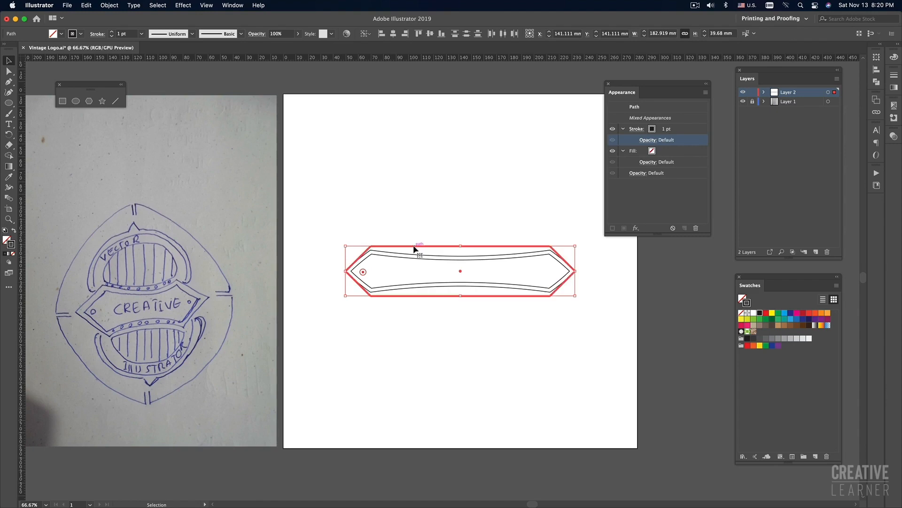
pyautogui.click(431, 34)
pyautogui.click(422, 167)
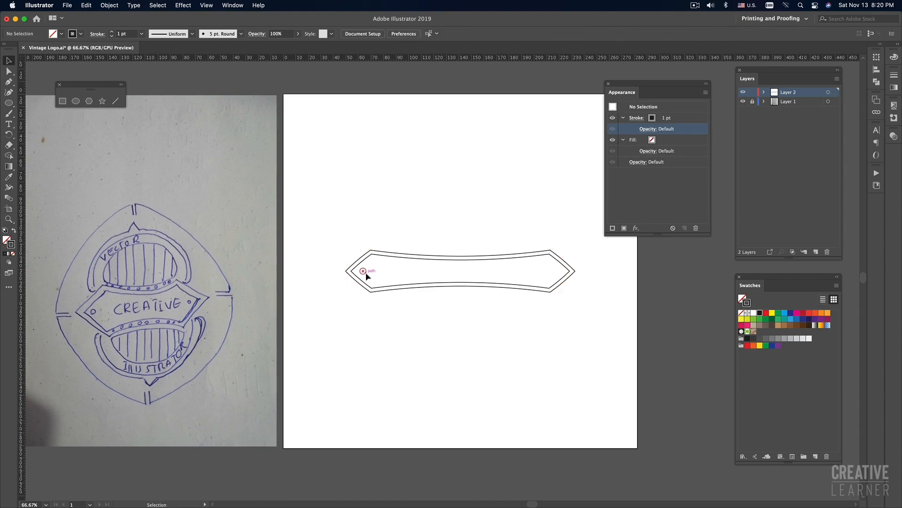
# Copy the small circle horizontally to the banner's right end and check the left circle's spacing with a trial rectangle
pyautogui.moveTo(368, 276); pyautogui.dragTo(565, 276)
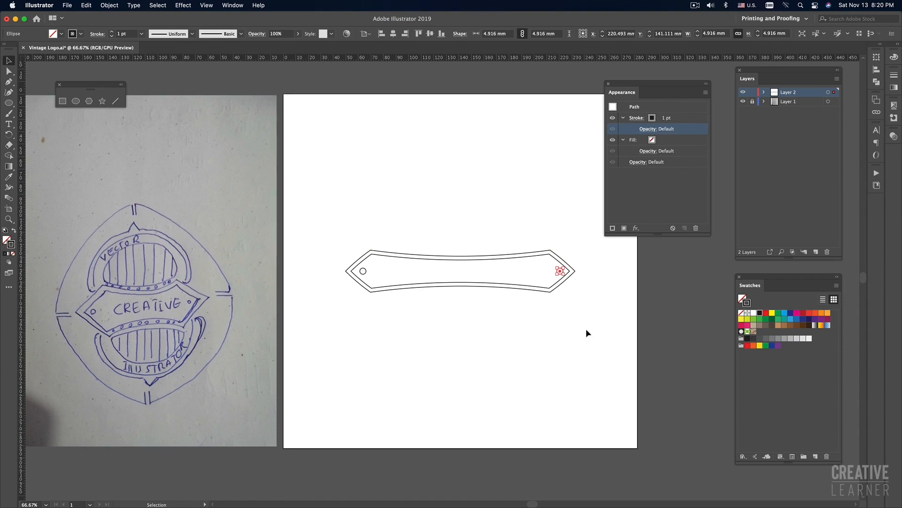
pyautogui.click(585, 330)
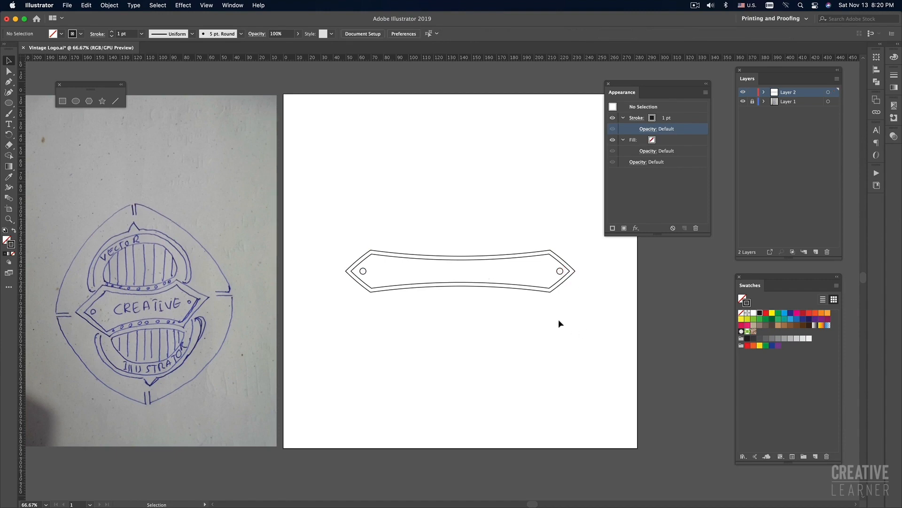
pyautogui.press('m')
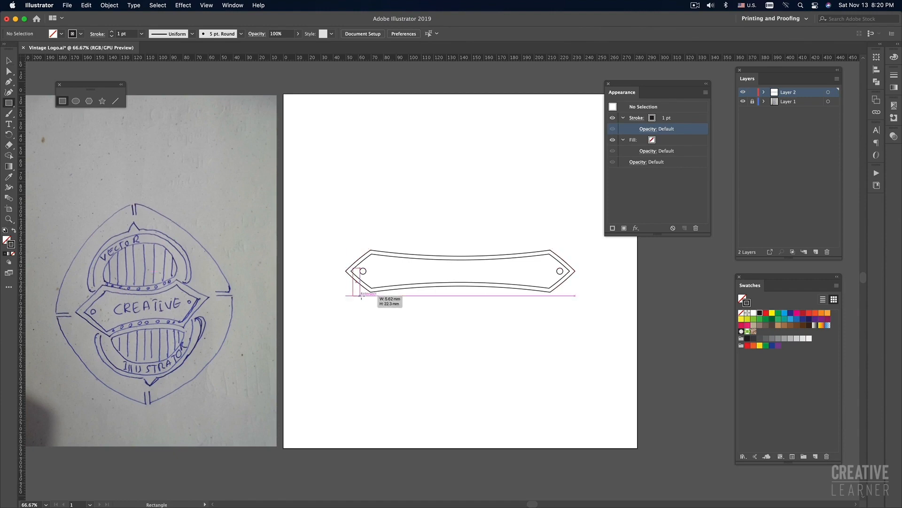
pyautogui.press('v')
# Delete both small circles from the banner's ends
pyautogui.click(560, 273)
pyautogui.press('Delete')
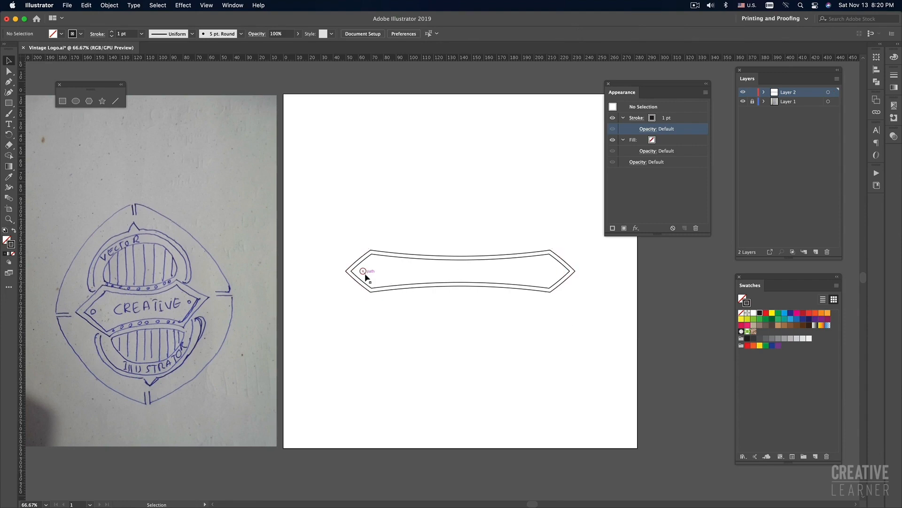
pyautogui.press('super+equal')
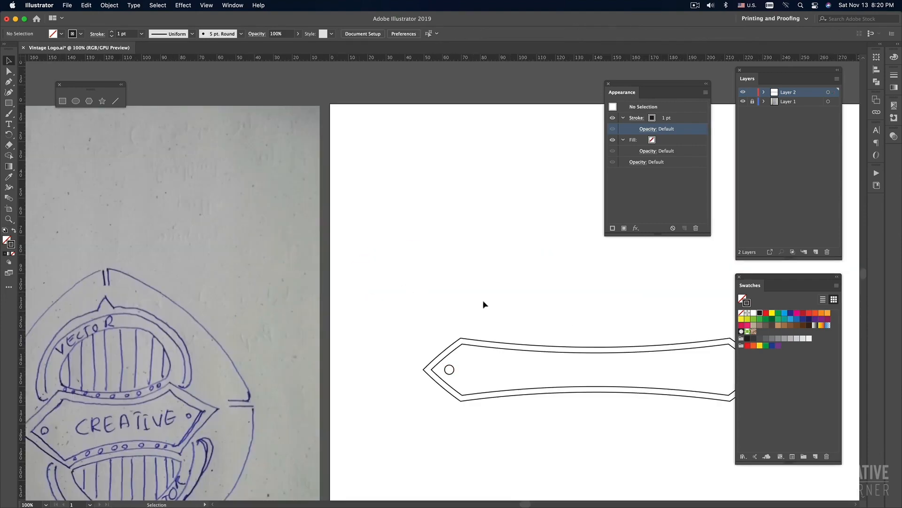
pyautogui.scroll(-3, 496, 300)
pyautogui.hscroll(1, 495, 300)
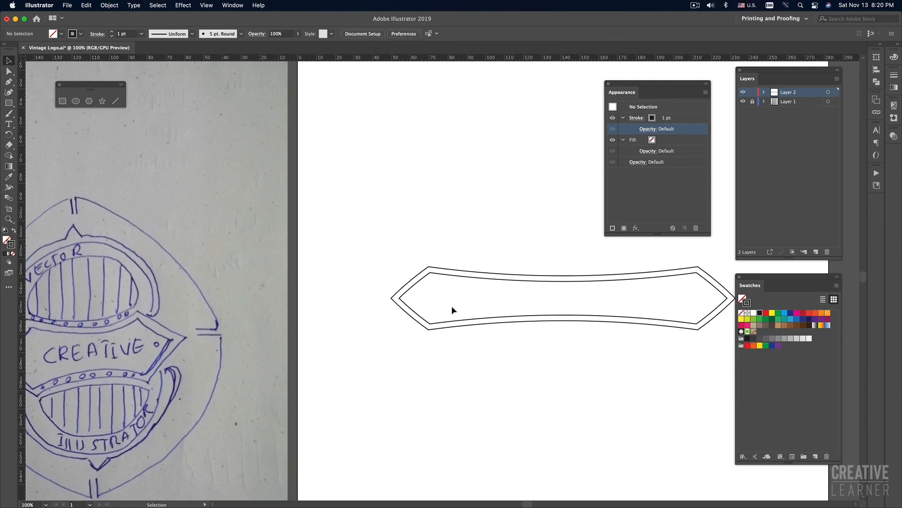
# Draw a circle about 11.5 mm across centred on the banner's left tip and nudge it 20 mm to the right
pyautogui.press('l')
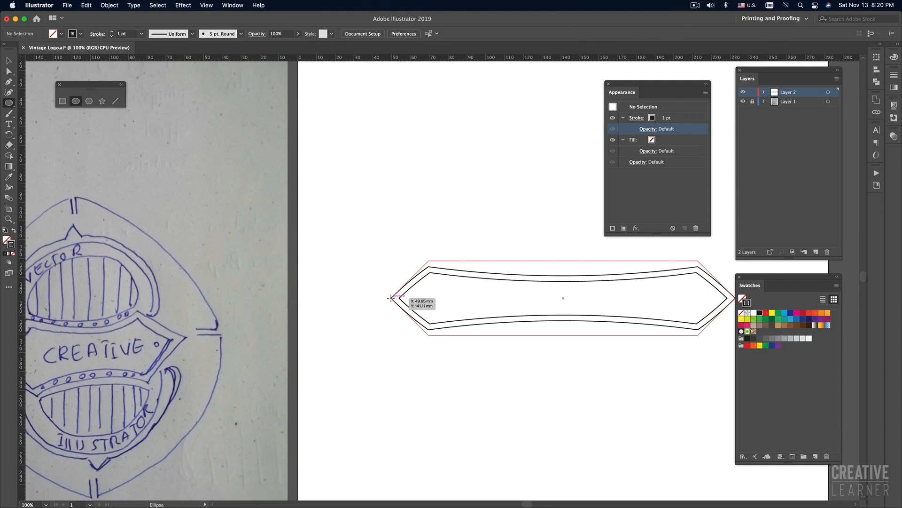
pyautogui.moveTo(391, 298); pyautogui.dragTo(397, 310)
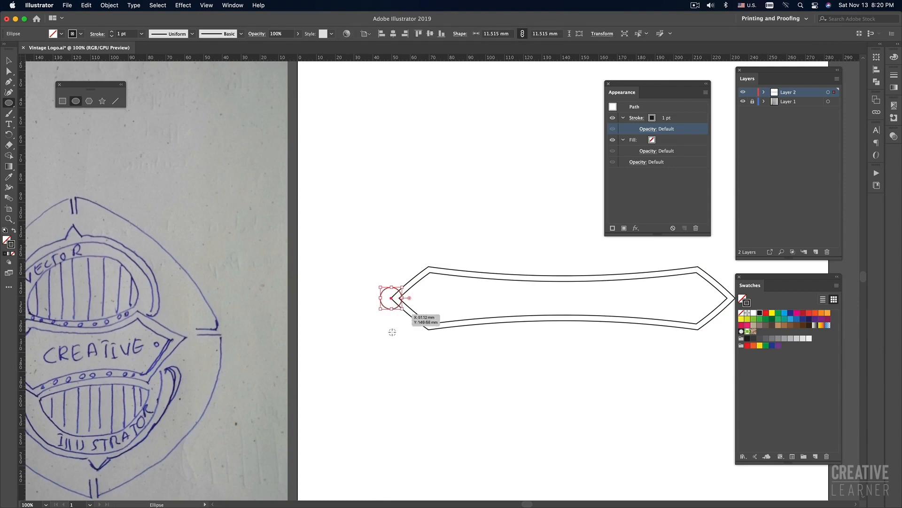
pyautogui.press('v')
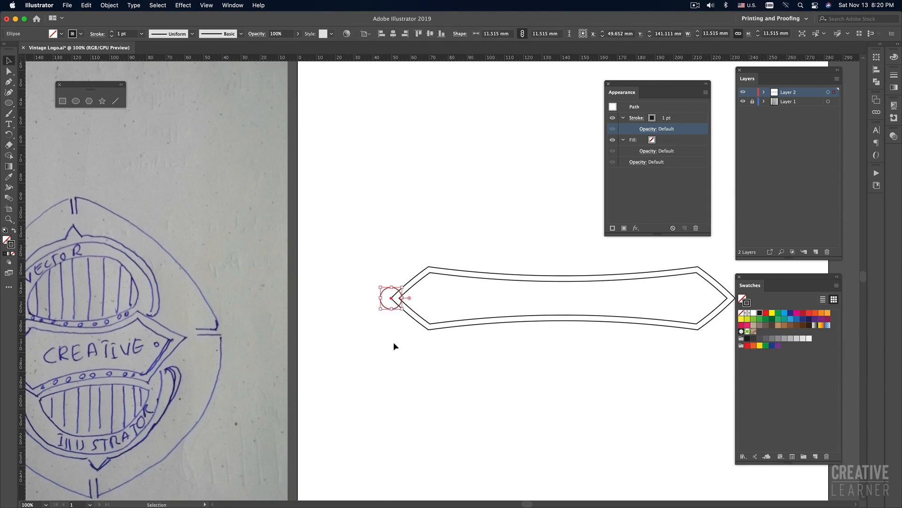
pyautogui.hotkey('shift', 'Right')
pyautogui.hotkey('shift', 'Right')
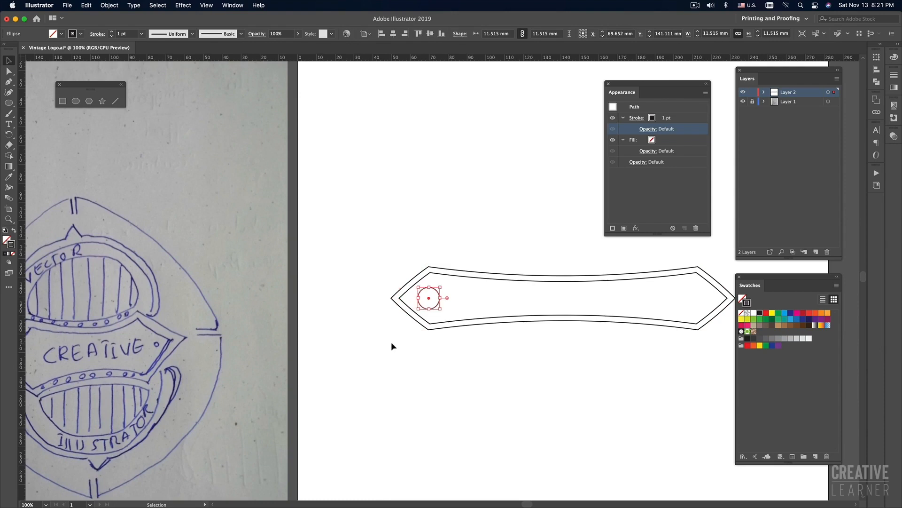
# Check the keyboard increment in the General preferences and deselect the circle
pyautogui.keyDown('alt'); pyautogui.keyDown('super'); pyautogui.click(440, 340); pyautogui.keyUp('super'); pyautogui.keyUp('alt')
pyautogui.moveTo(510, 332); pyautogui.dragTo(457, 340)
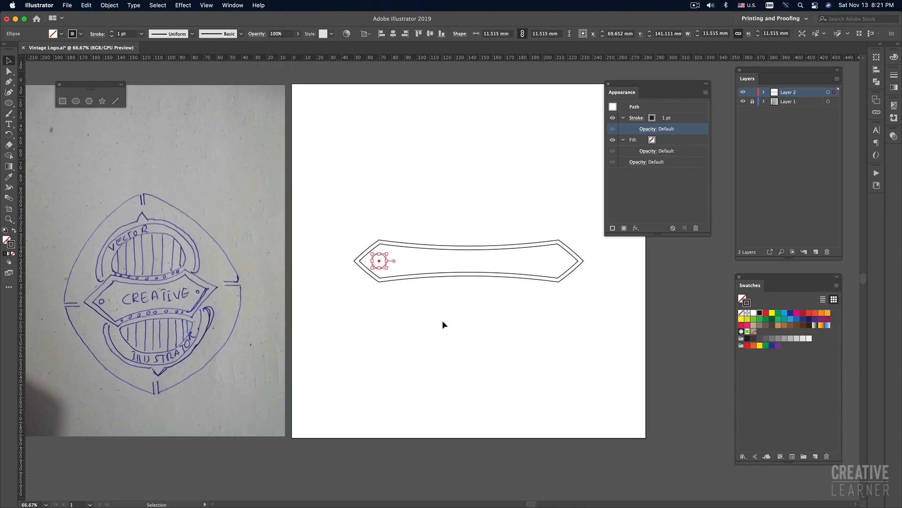
pyautogui.press('super+k')
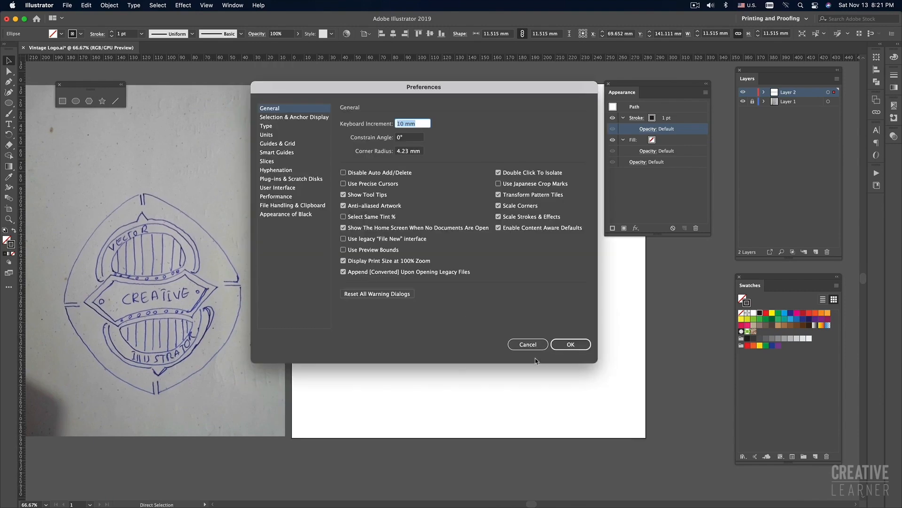
pyautogui.click(571, 344)
pyautogui.press('v')
pyautogui.click(479, 327)
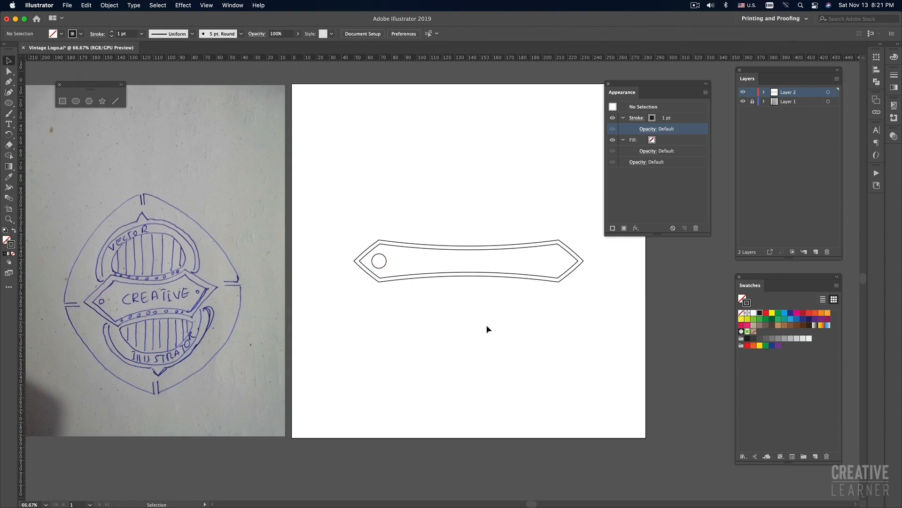
# Try drawing a circle about 18.5 mm across centred on the banner's right tip, and delete it
pyautogui.press('l')
pyautogui.moveTo(580, 254); pyautogui.dragTo(608, 282)
pyautogui.press('super+z')
pyautogui.press('super+equal')
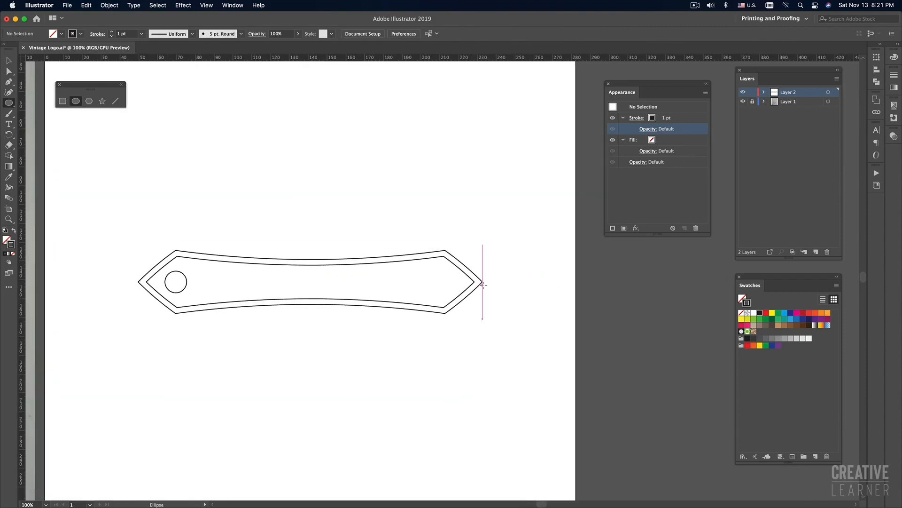
pyautogui.moveTo(481, 281); pyautogui.dragTo(498, 299)
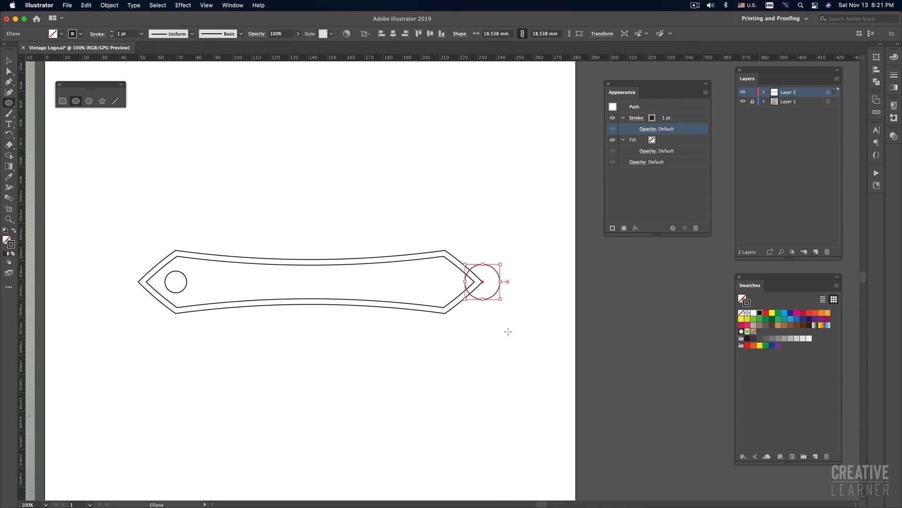
pyautogui.press('Delete')
pyautogui.press('v')
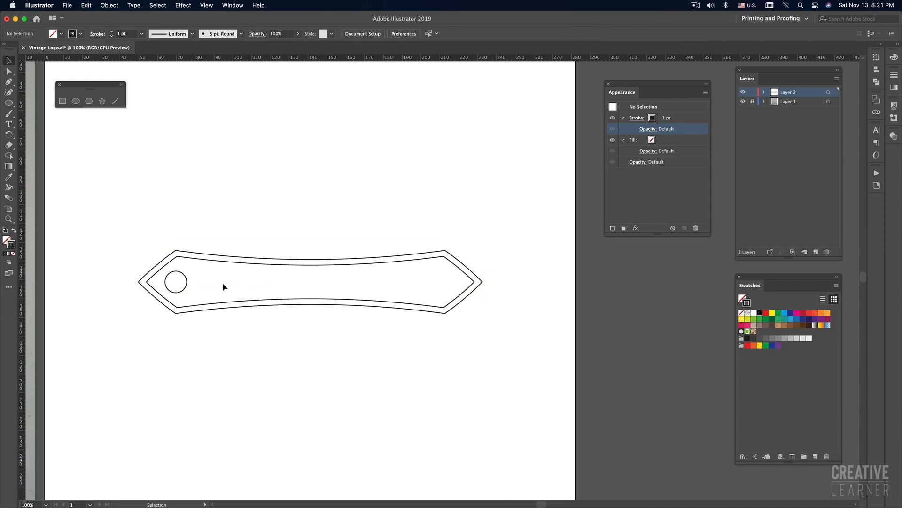
# Duplicate the left 11.5 mm circle onto the banner's right tip and nudge the copy 20 mm to the left
pyautogui.moveTo(186, 289); pyautogui.dragTo(493, 289)
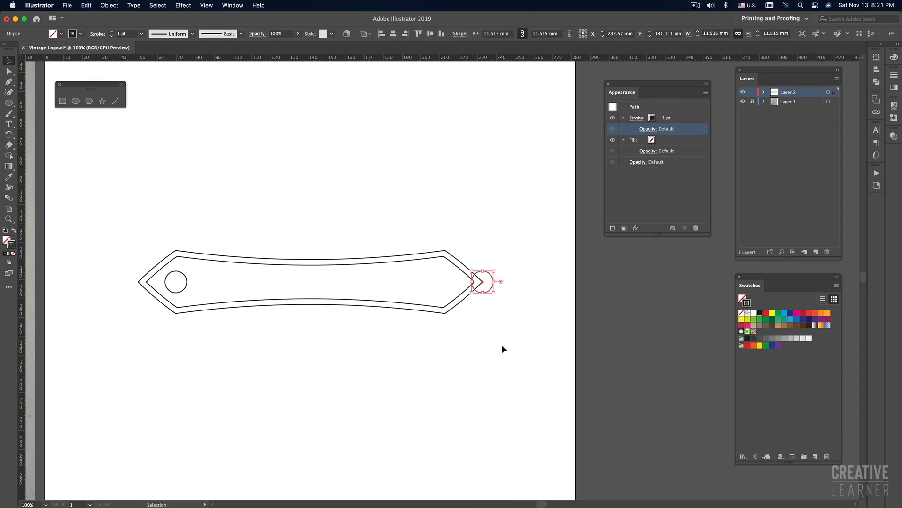
pyautogui.press('Left')
pyautogui.press('Left')
pyautogui.press('Left')
pyautogui.press('Left')
pyautogui.press('Left')
pyautogui.press('Left')
pyautogui.press('Left')
pyautogui.press('Left')
pyautogui.press('Left')
pyautogui.press('Left')
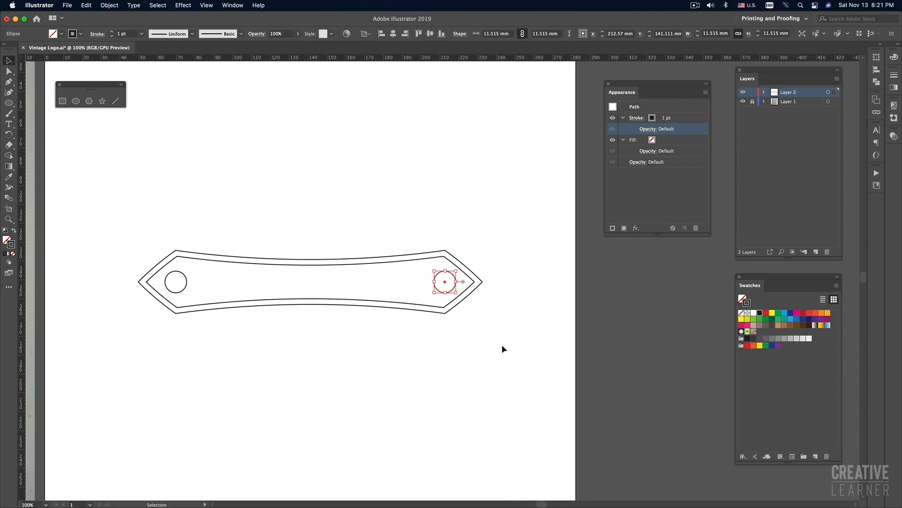
pyautogui.click(503, 349)
# Group the two 11.5 mm circles at the banner's ends
pyautogui.moveTo(430, 322); pyautogui.dragTo(449, 314)
pyautogui.press('super+minus')
pyautogui.moveTo(354, 311)
pyautogui.mouseDown()
pyautogui.moveTo(429, 290)
pyautogui.moveTo(398, 299)
pyautogui.mouseUp()
pyautogui.click(503, 266)
pyautogui.keyDown('shift'); pyautogui.click(327, 272); pyautogui.keyUp('shift')
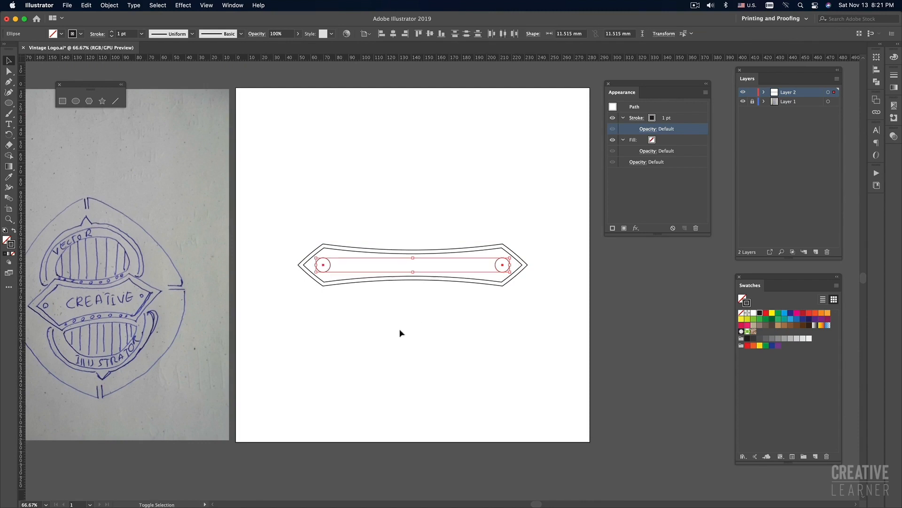
pyautogui.press('super+g')
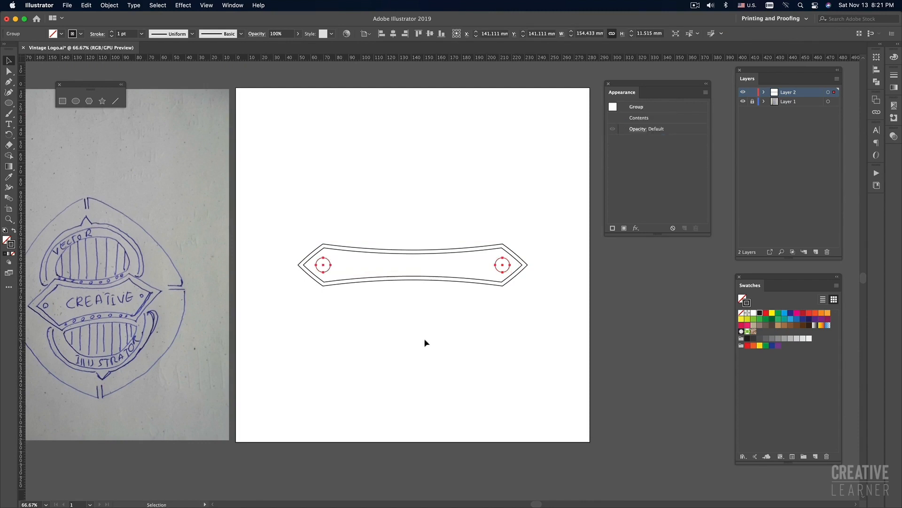
# Align the circle group to the banner's horizontal centre, using the banner shape as the key object
pyautogui.click(425, 340)
pyautogui.moveTo(329, 210); pyautogui.dragTo(479, 337)
pyautogui.click(444, 252)
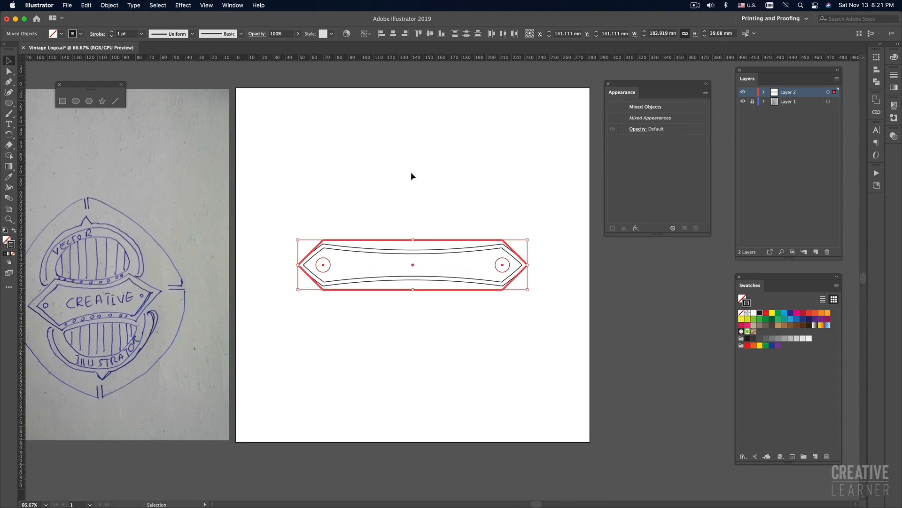
pyautogui.click(394, 34)
pyautogui.click(408, 180)
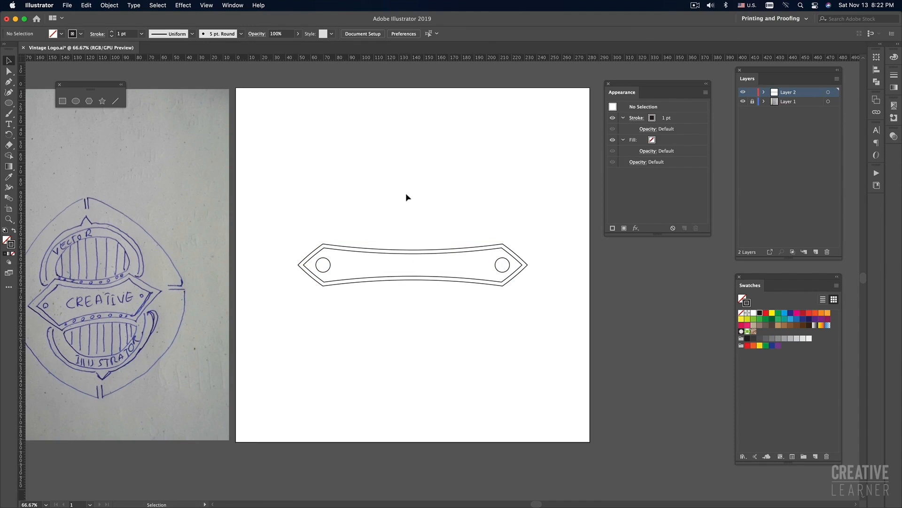
# Ungroup the two circles so that each can be selected separately
pyautogui.click(502, 272)
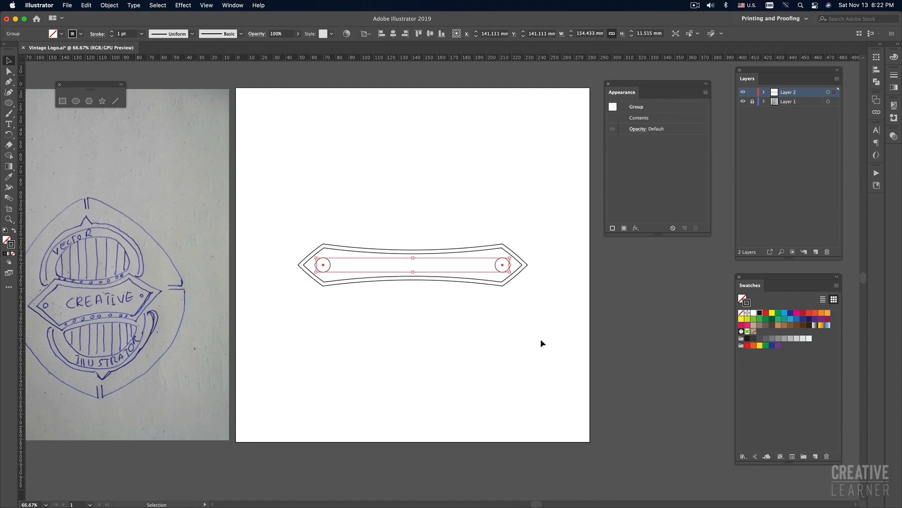
pyautogui.click(540, 337)
pyautogui.click(498, 271)
pyautogui.click(324, 271)
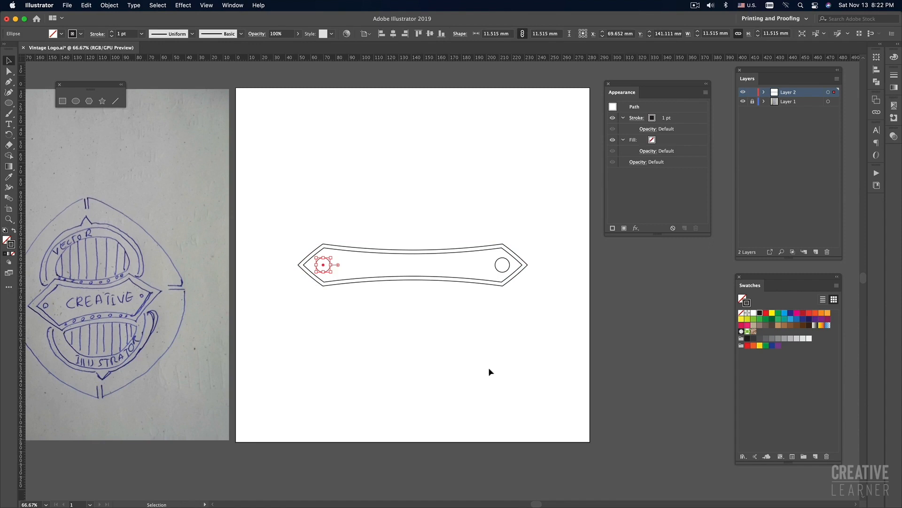
pyautogui.click(475, 346)
# Scale both circles proportionally about their common centre to about 7 mm in diameter
pyautogui.click(324, 273)
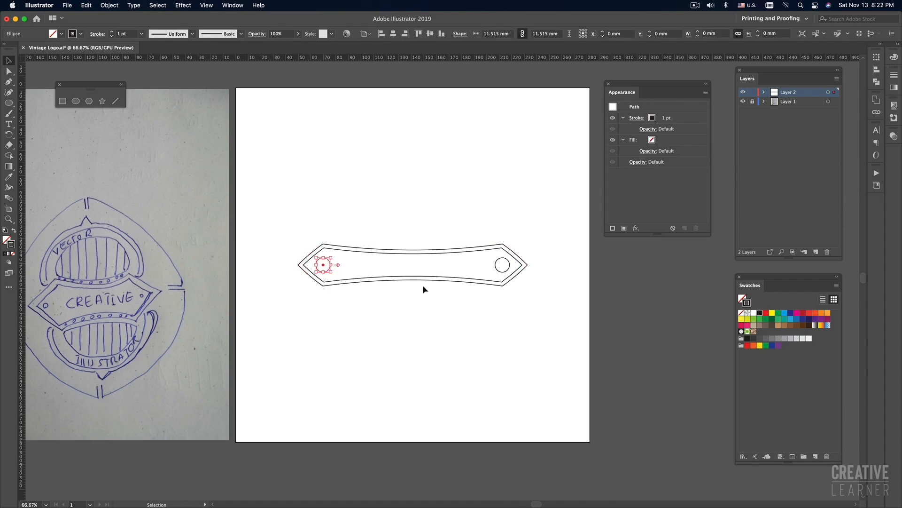
pyautogui.keyDown('shift'); pyautogui.click(503, 273); pyautogui.keyUp('shift')
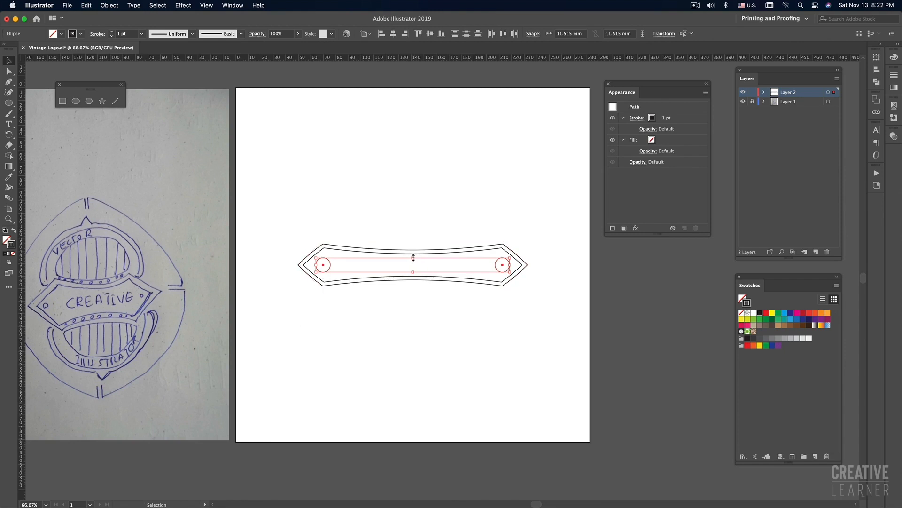
pyautogui.moveTo(413, 257); pyautogui.dragTo(413, 261)
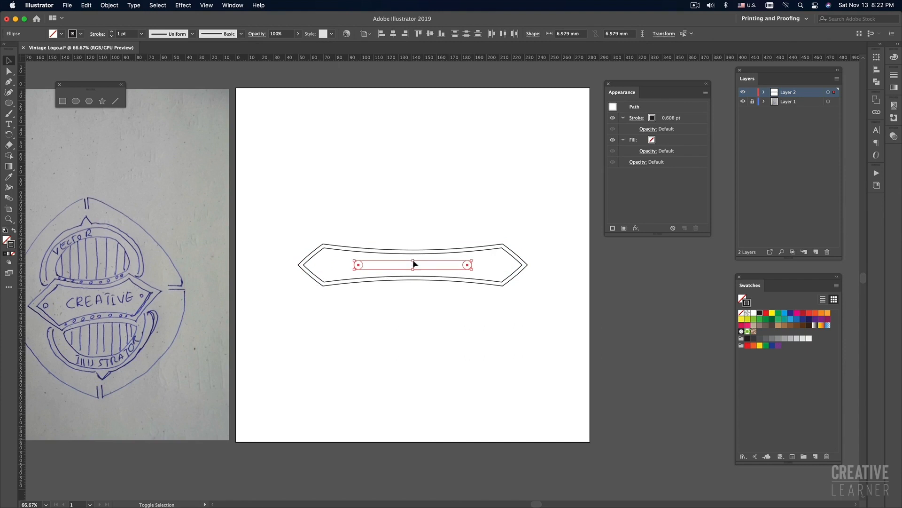
pyautogui.click(441, 329)
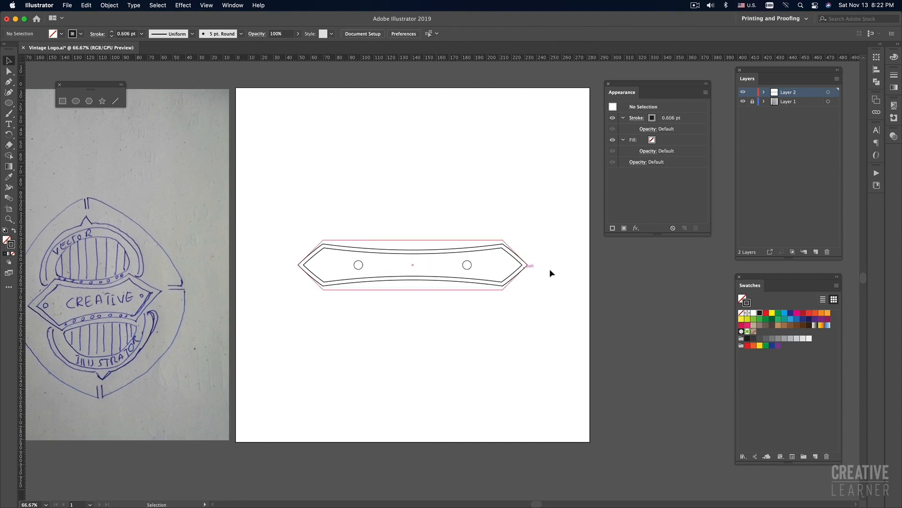
# Move the two 7 mm circles outward along the banner's centreline, one into each pointed end
pyautogui.moveTo(473, 268); pyautogui.dragTo(512, 268)
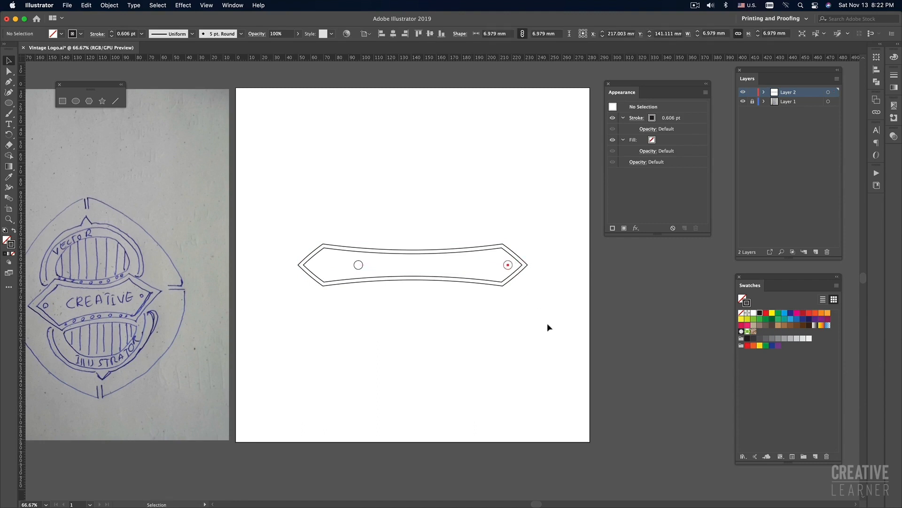
pyautogui.moveTo(354, 266); pyautogui.dragTo(320, 269)
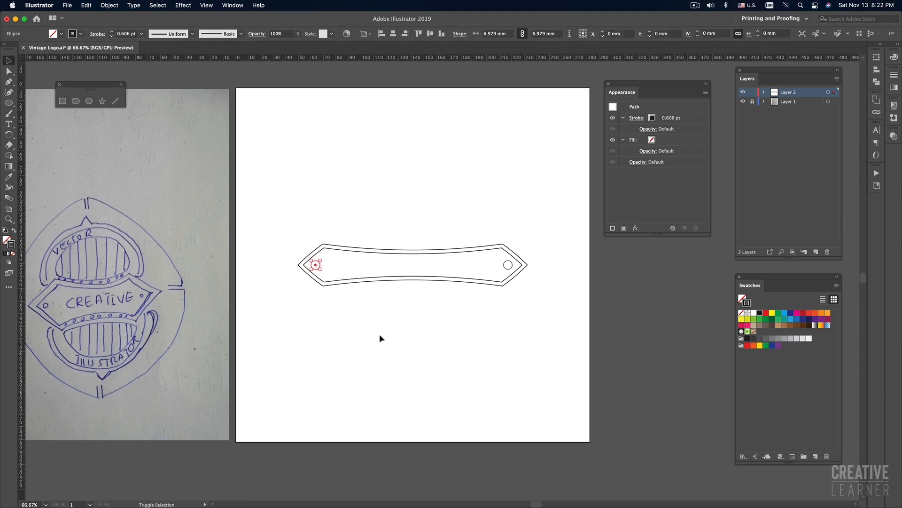
pyautogui.click(379, 334)
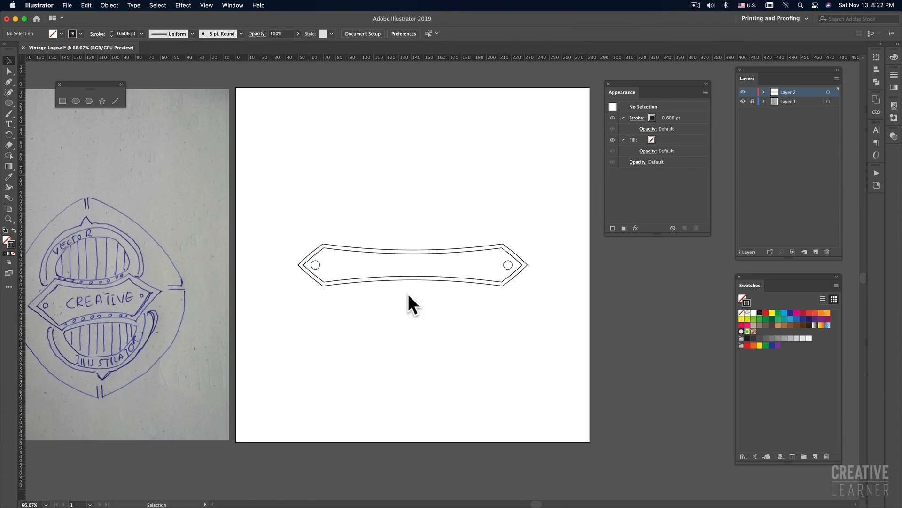
# Group the two 7 mm circles in the banner's pointed ends
pyautogui.keyDown('super'); pyautogui.click(439, 284); pyautogui.keyUp('super')
pyautogui.moveTo(443, 293); pyautogui.dragTo(425, 313)
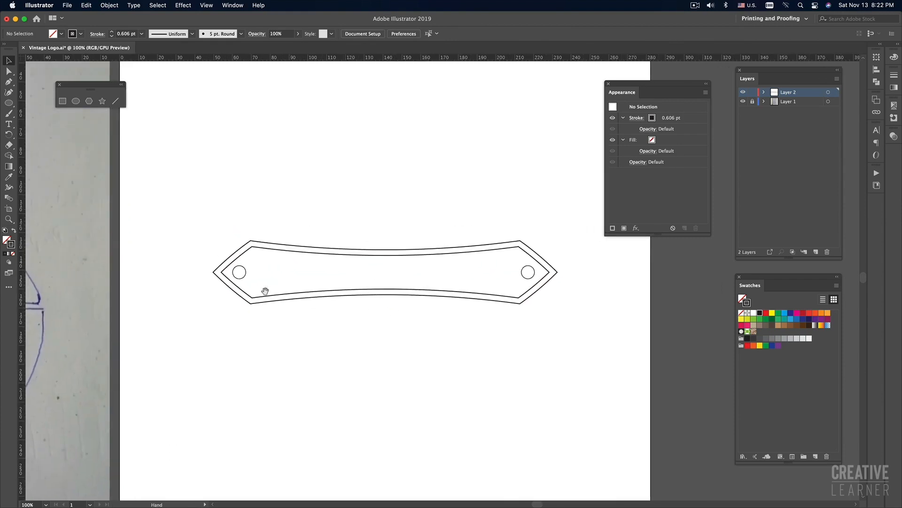
pyautogui.click(246, 277)
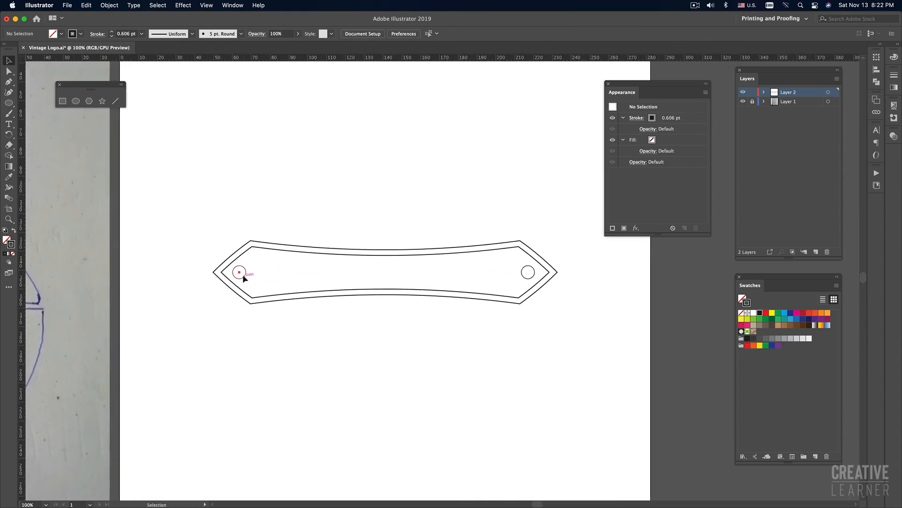
pyautogui.keyDown('shift'); pyautogui.click(530, 278); pyautogui.keyUp('shift')
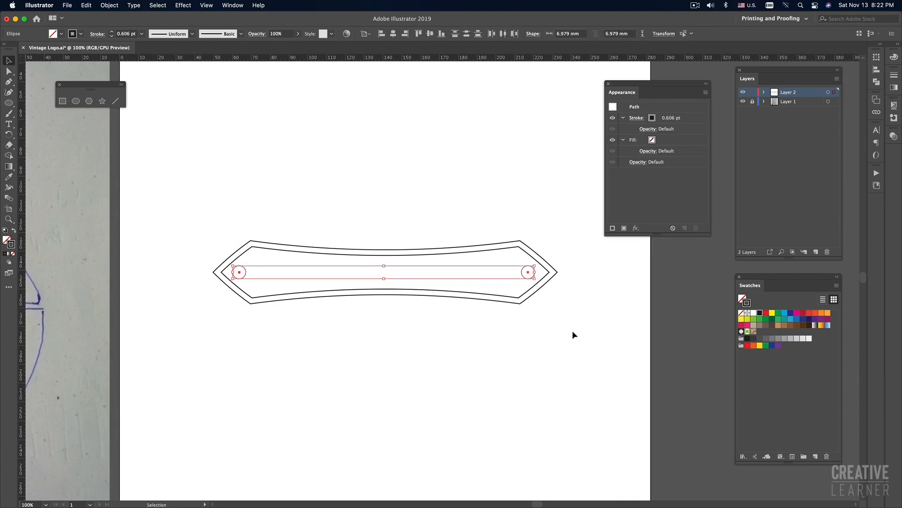
pyautogui.press('super+g')
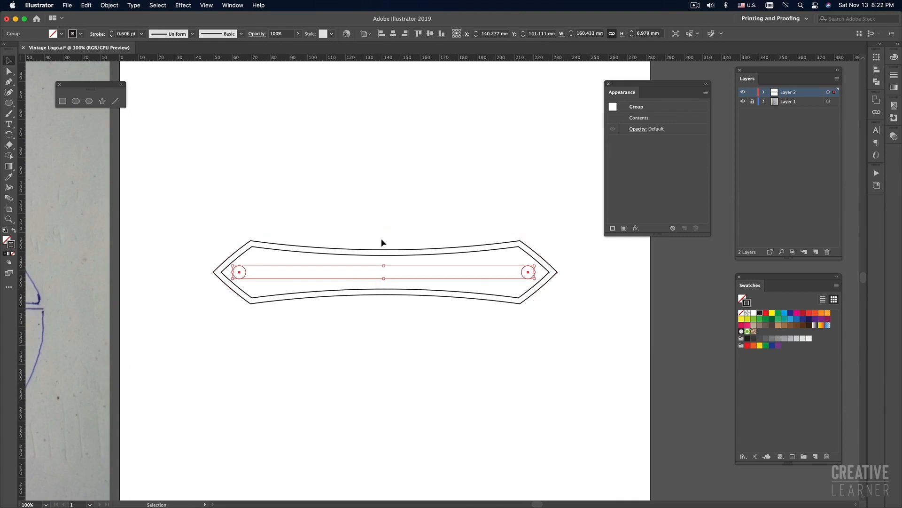
# Centre the group of small circles horizontally on the banner, with the banner shape as the key object
pyautogui.keyDown('shift'); pyautogui.click(388, 254); pyautogui.keyUp('shift')
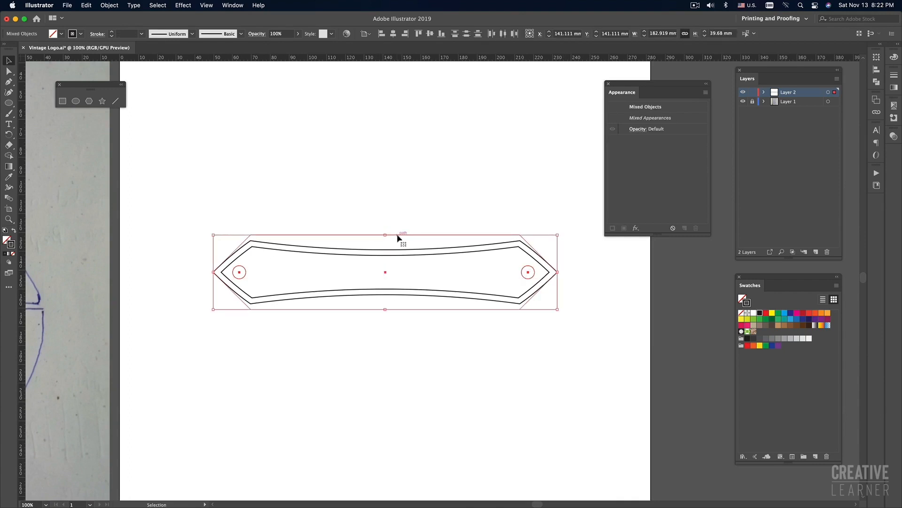
pyautogui.keyDown('shift'); pyautogui.click(397, 236); pyautogui.keyUp('shift')
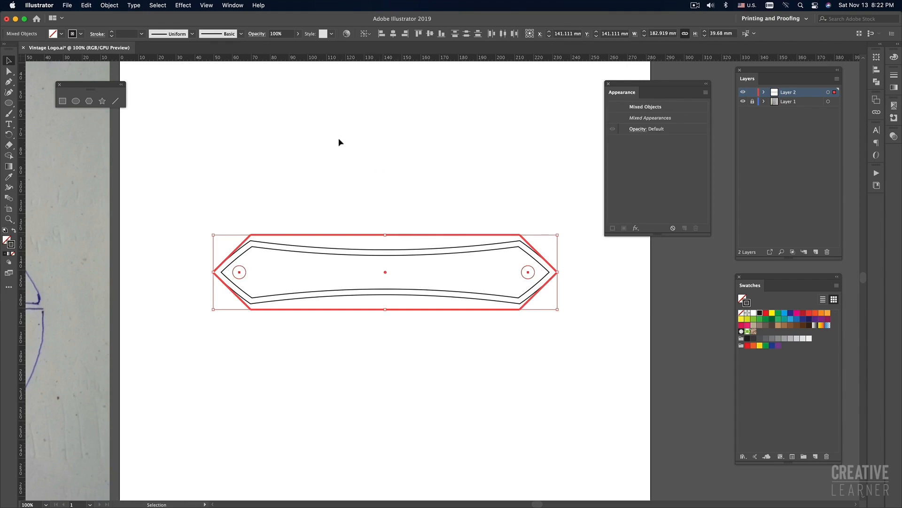
pyautogui.click(394, 35)
pyautogui.click(407, 129)
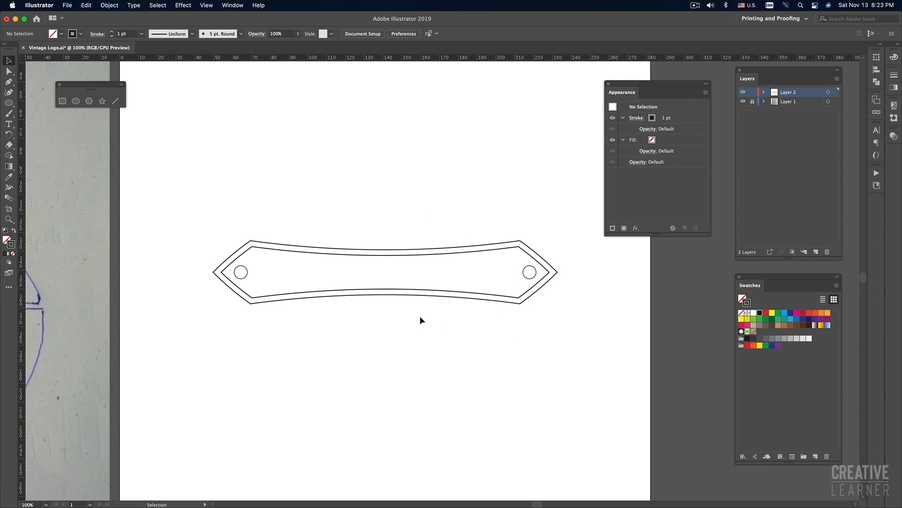
pyautogui.press('super+minus')
pyautogui.moveTo(452, 290); pyautogui.dragTo(452, 291)
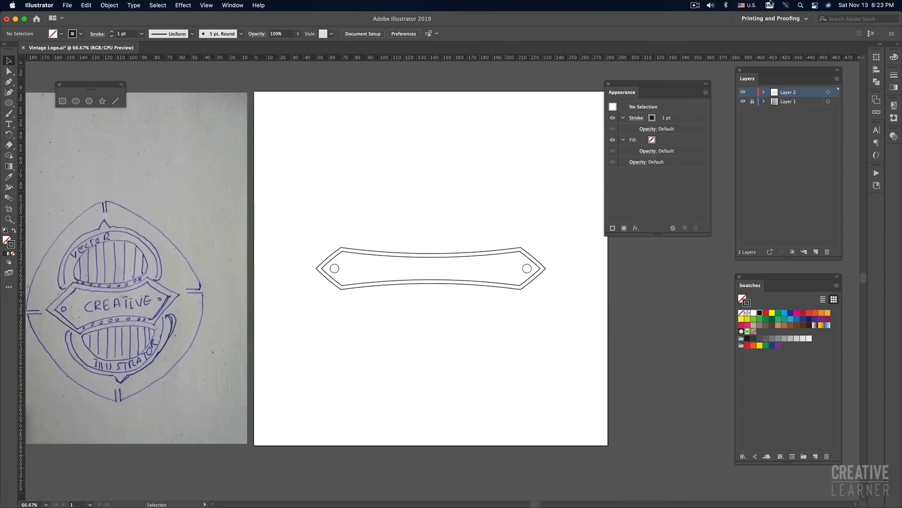
pyautogui.click(696, 5)
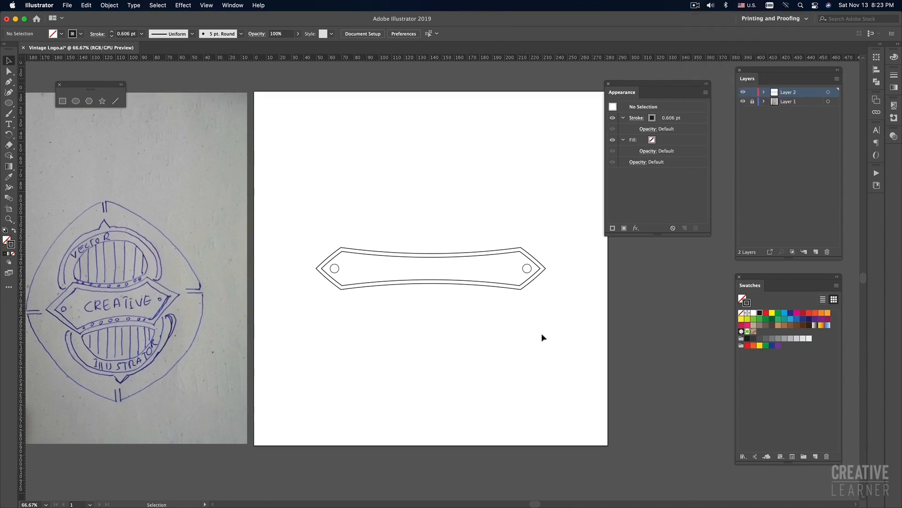
pyautogui.click(527, 274)
pyautogui.click(517, 356)
# Add the text "CREATIVE LEARNER" inside the banner and scale it up proportionally to about 23 pt
pyautogui.press('t')
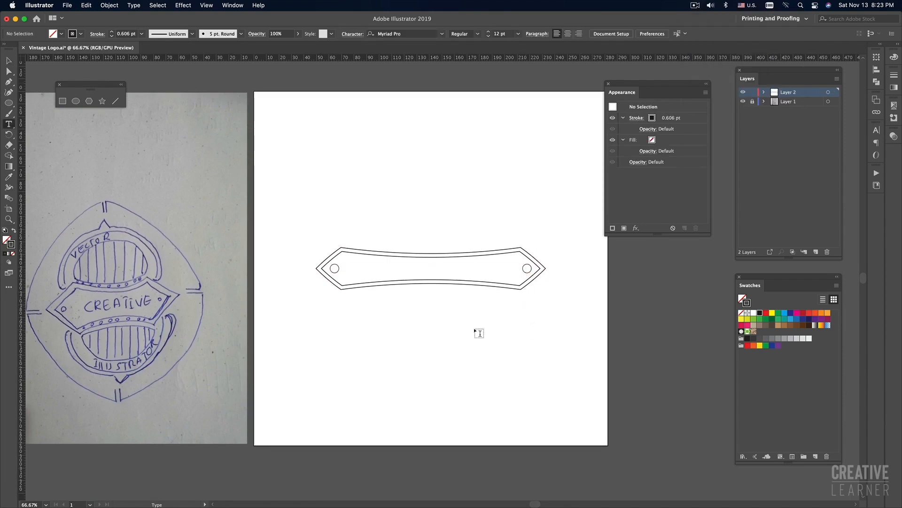
pyautogui.click(366, 272)
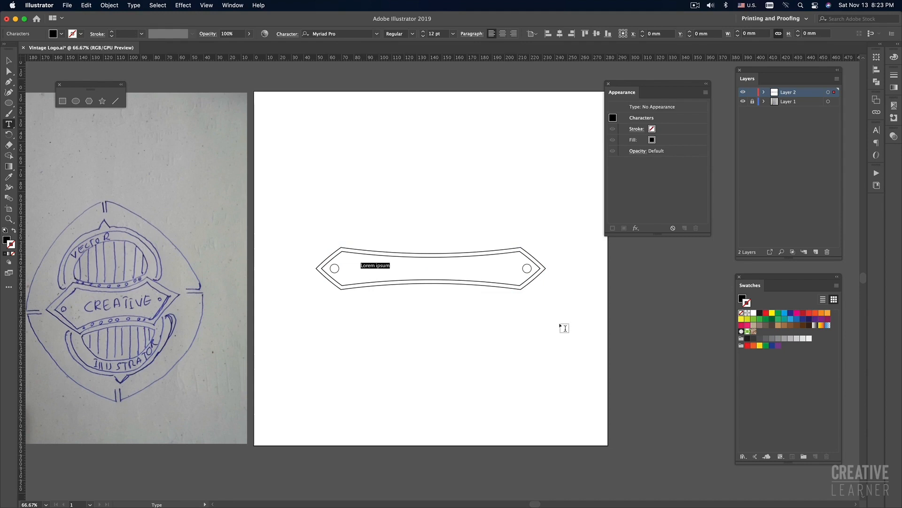
pyautogui.write('q')
pyautogui.write('REATIV')
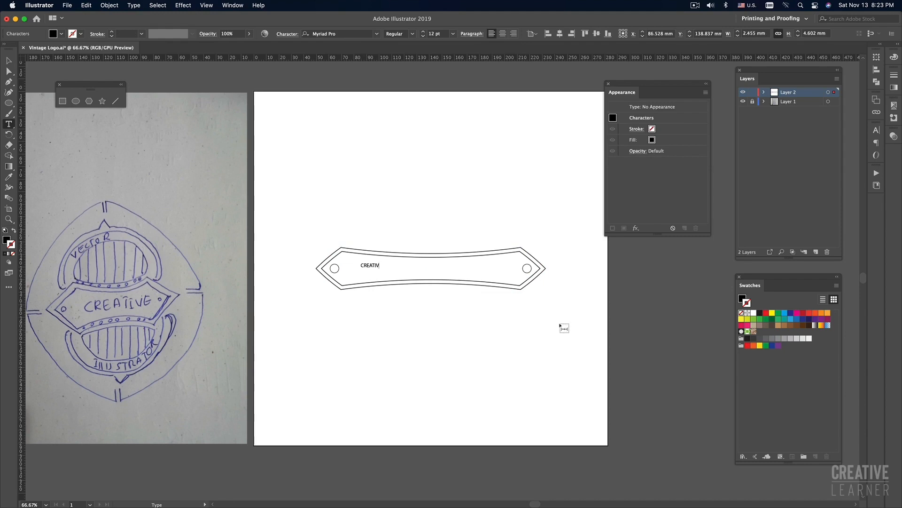
pyautogui.write('E LER')
pyautogui.press('BackSpace')
pyautogui.press('BackSpace')
pyautogui.write('ARNER')
pyautogui.click(9, 124)
pyautogui.press('Escape')
pyautogui.press('v')
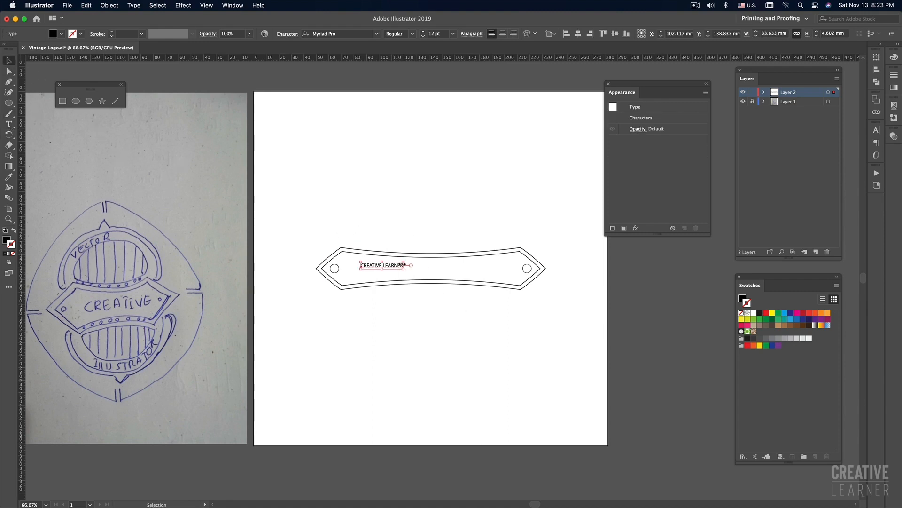
pyautogui.moveTo(401, 265); pyautogui.dragTo(461, 279)
pyautogui.click(477, 344)
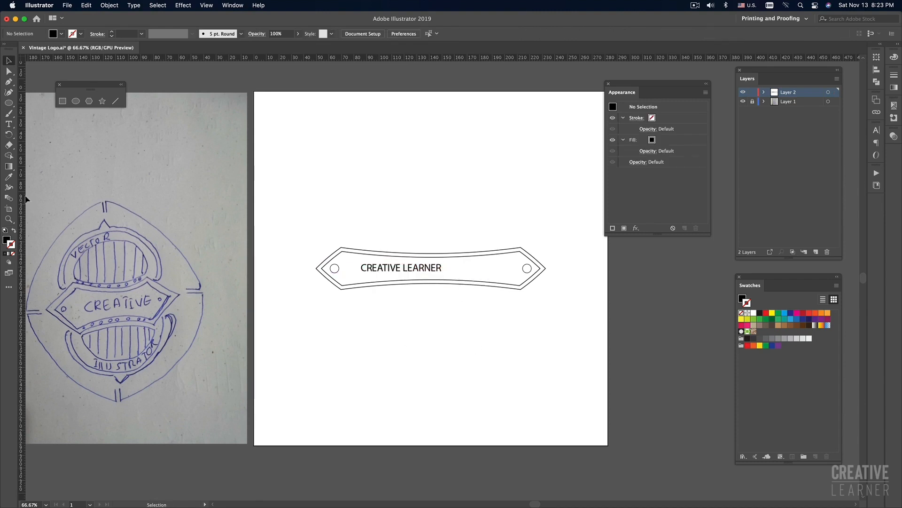
# Try out a scratch line of text in the artboard's upper-left area, leave text editing and delete it
pyautogui.click(9, 123)
pyautogui.click(283, 159)
pyautogui.write('aslkaj;lsdjkf')
pyautogui.press('Escape')
pyautogui.press('v')
pyautogui.moveTo(326, 125); pyautogui.dragTo(292, 170)
pyautogui.press('Delete')
# Set the "CREATIVE LEARNER" text in Century Gothic Bold and enlarge it proportionally to about 38 pt
pyautogui.click(426, 272)
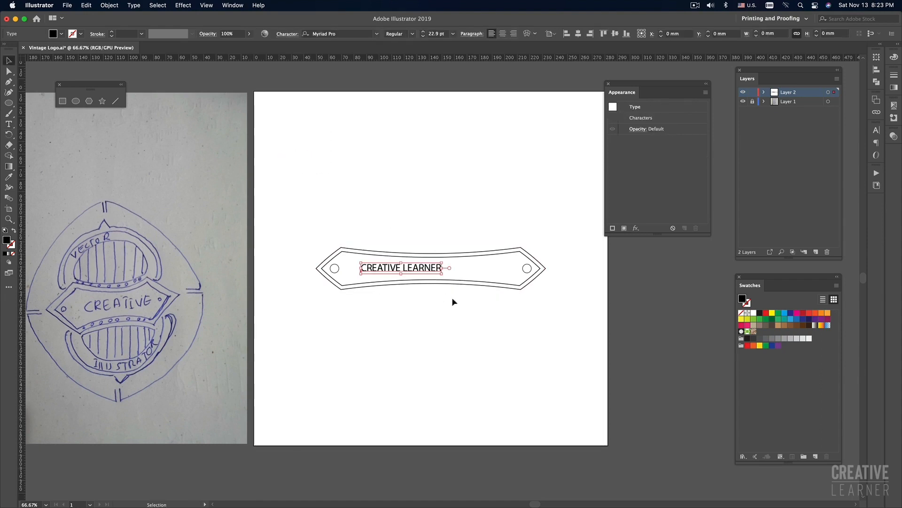
pyautogui.click(345, 33)
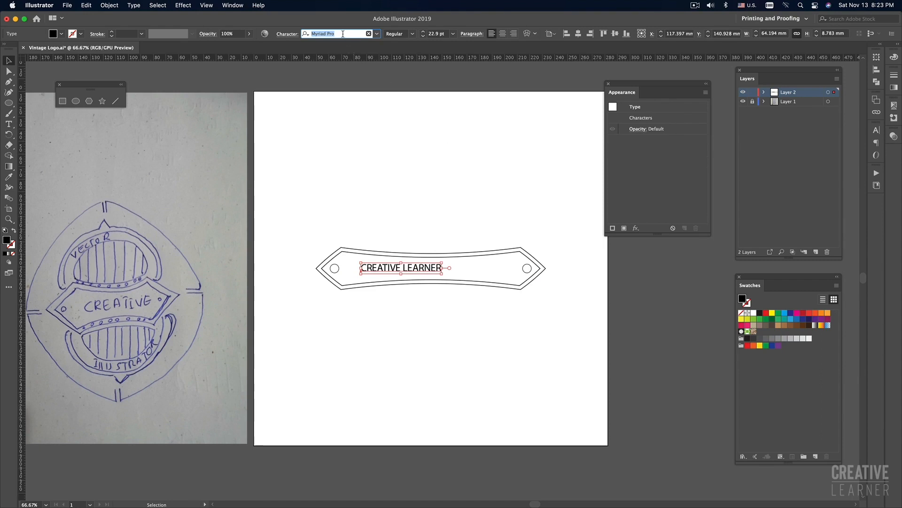
pyautogui.write('cent')
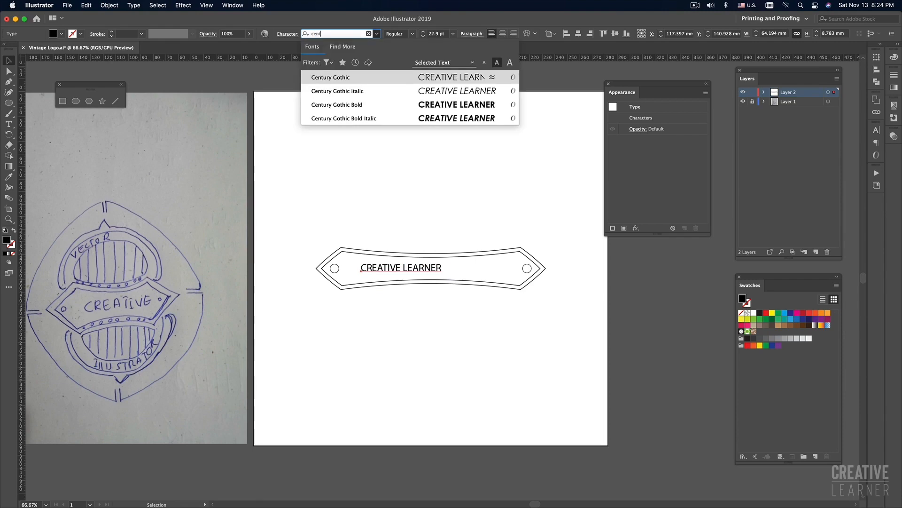
pyautogui.click(348, 107)
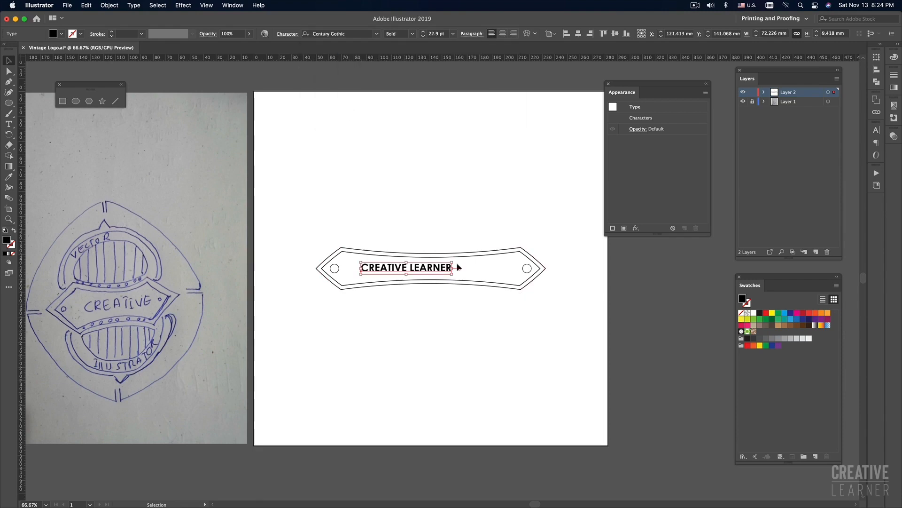
pyautogui.moveTo(453, 268); pyautogui.dragTo(512, 269)
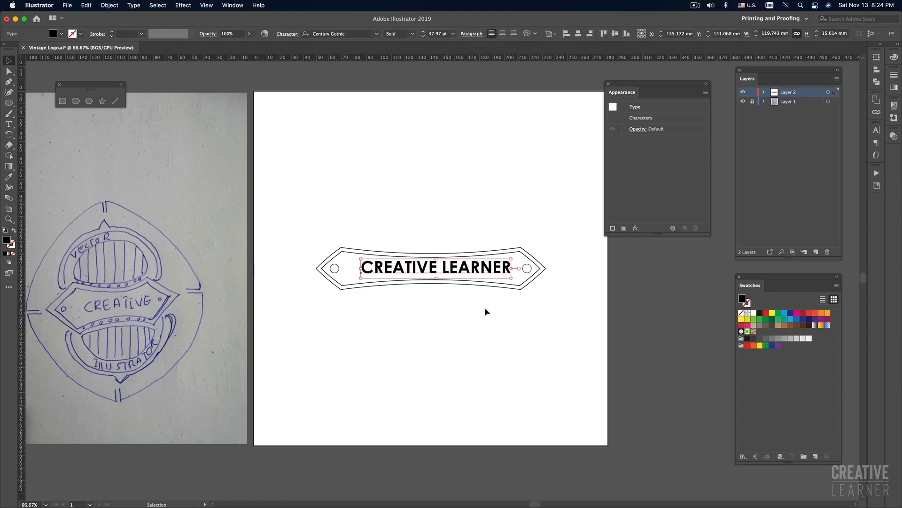
# Centre the "CREATIVE LEARNER" text horizontally and vertically on the banner, with the banner shape as the key object
pyautogui.click(415, 231)
pyautogui.moveTo(410, 212); pyautogui.dragTo(466, 321)
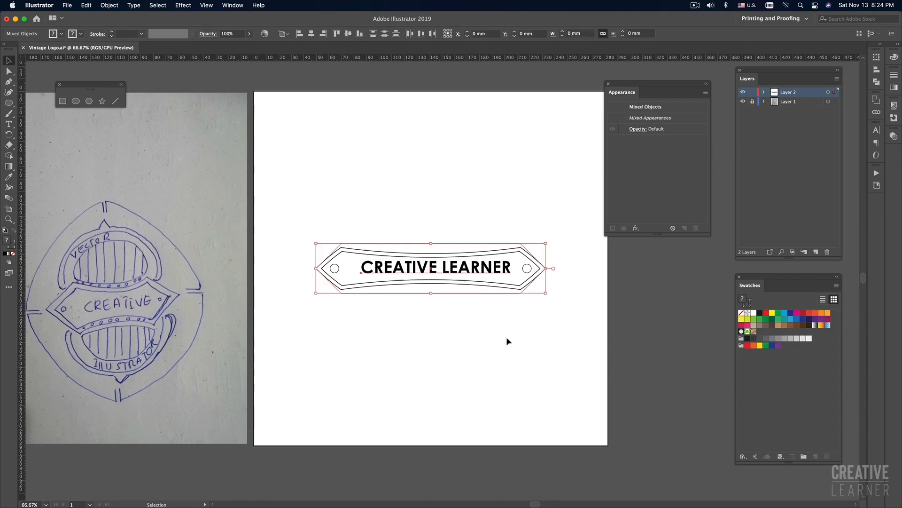
pyautogui.click(508, 246)
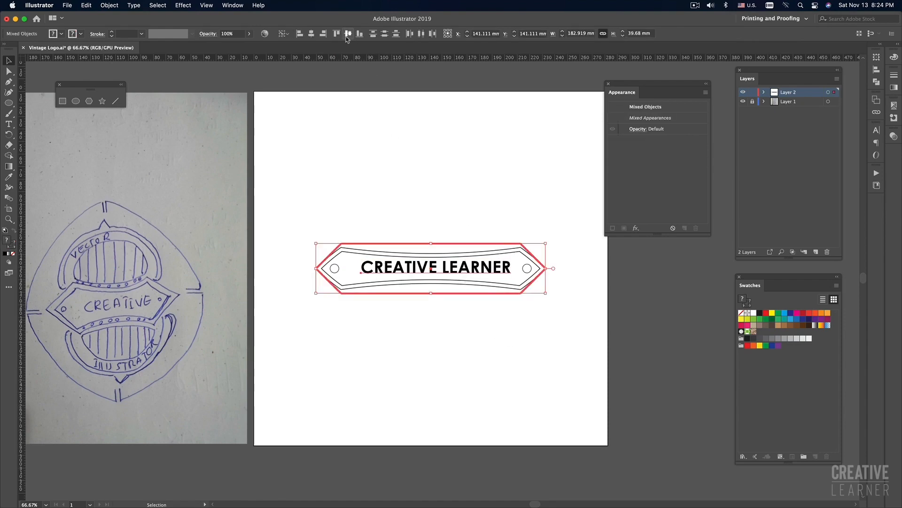
pyautogui.click(311, 33)
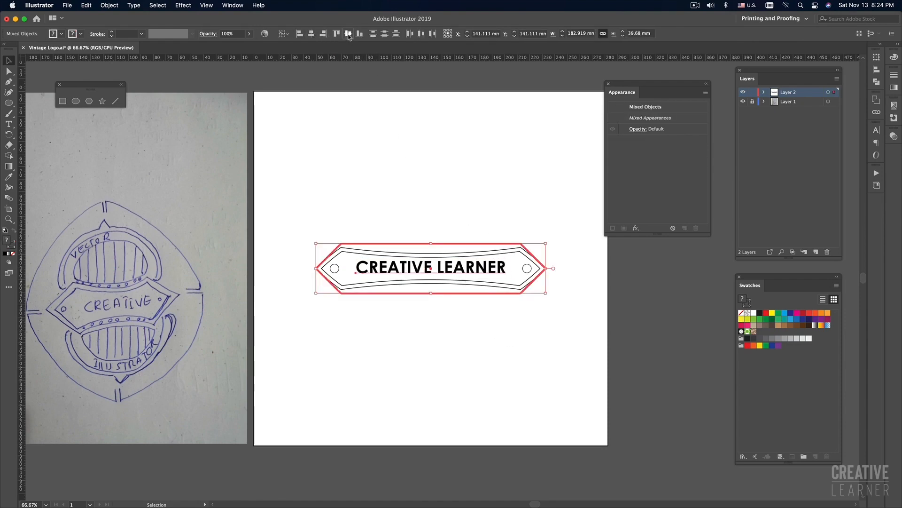
pyautogui.click(415, 174)
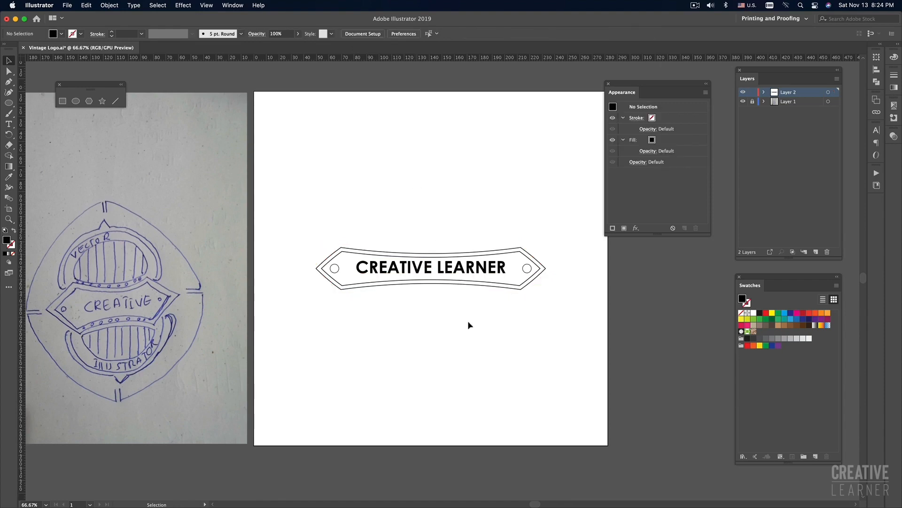
# Convert the "CREATIVE LEARNER" text to outlines
pyautogui.click(462, 270)
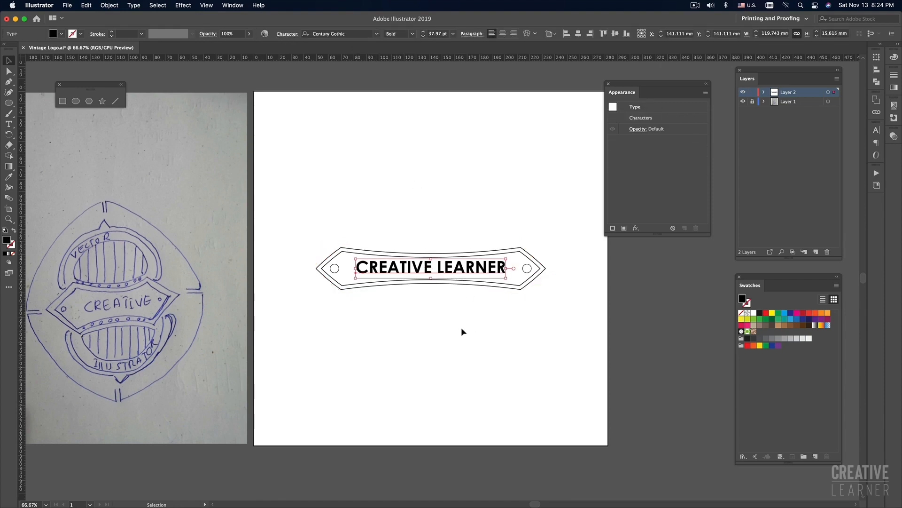
pyautogui.click(462, 328)
pyautogui.press('z')
pyautogui.click(437, 285)
pyautogui.click(437, 285)
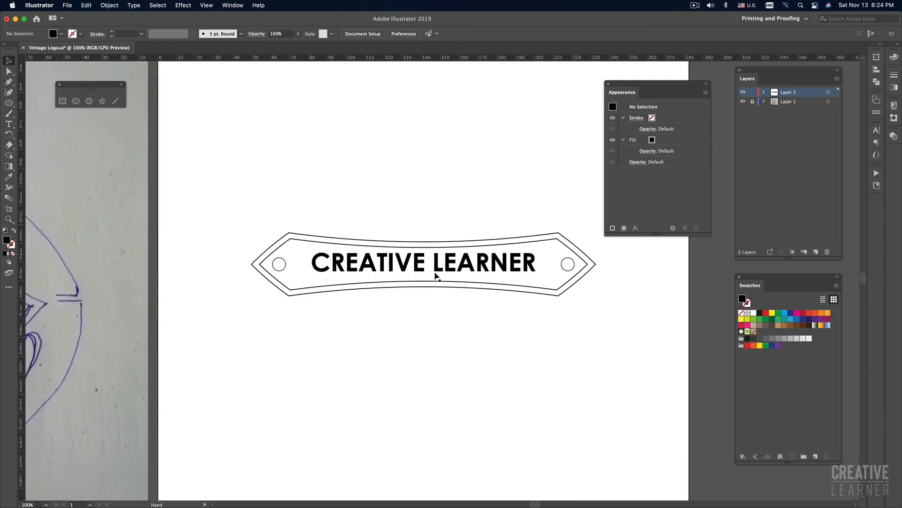
pyautogui.press('v')
pyautogui.click(438, 275)
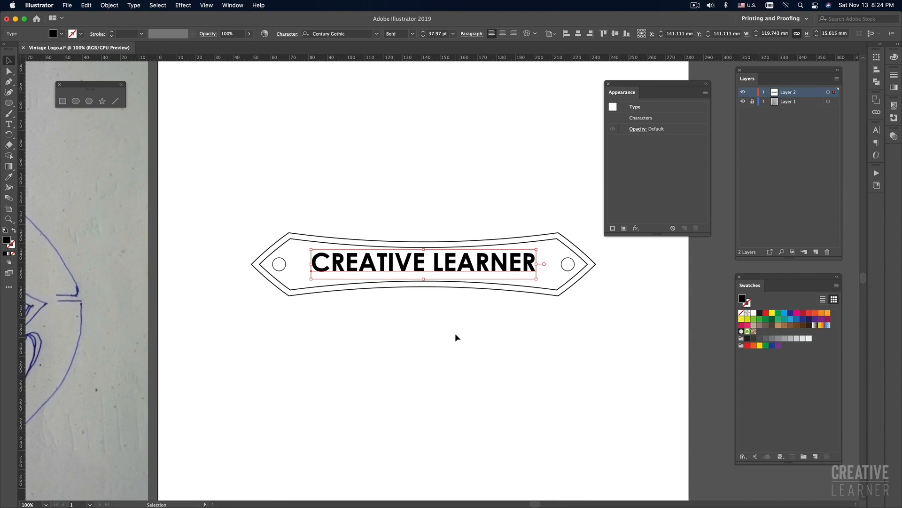
pyautogui.click(134, 6)
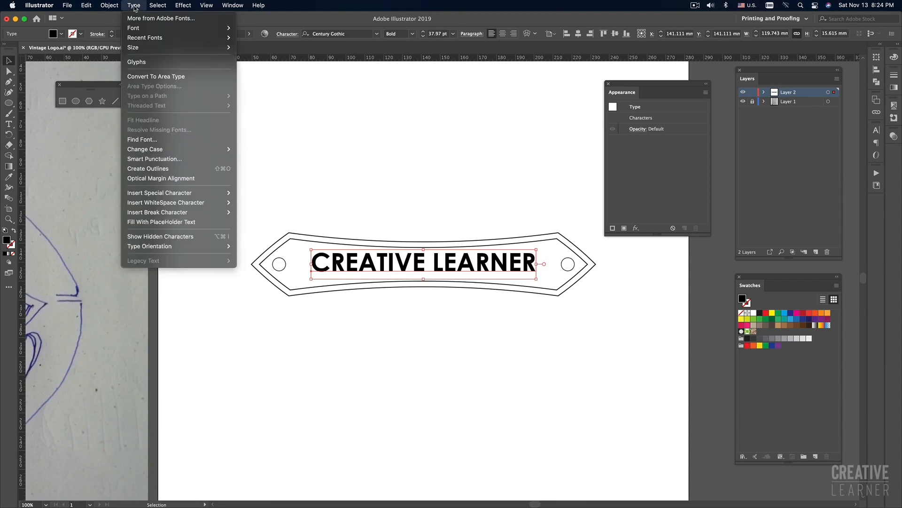
pyautogui.click(158, 172)
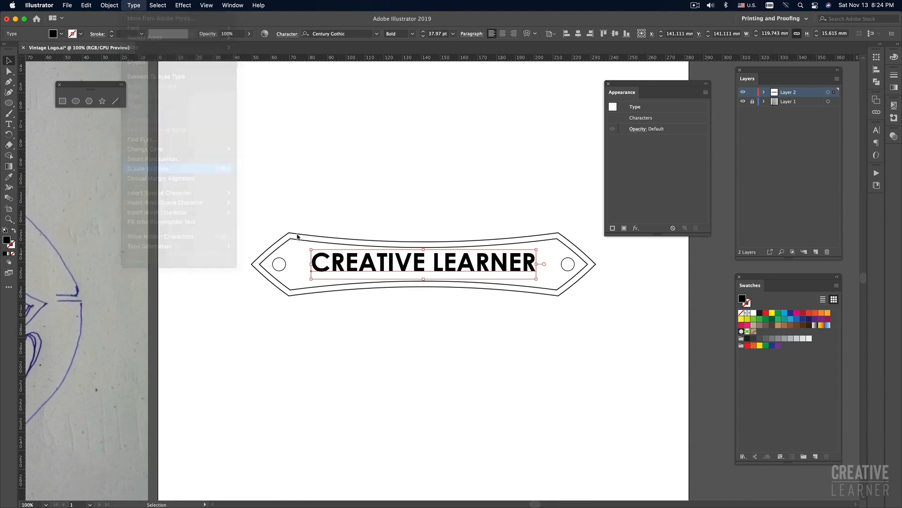
# Align the outlined lettering to the vertical centre of the banner, using the banner shape as the key object
pyautogui.moveTo(389, 174); pyautogui.dragTo(479, 362)
pyautogui.click(523, 228)
pyautogui.click(430, 33)
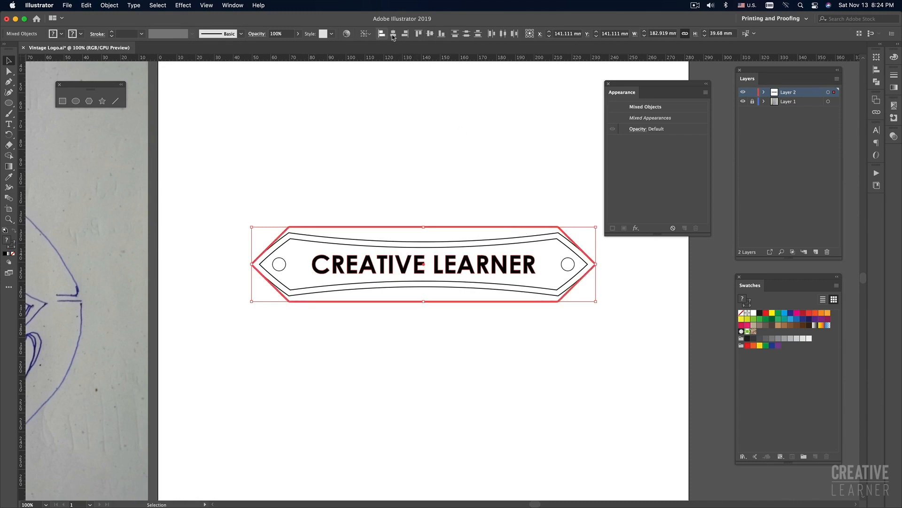
pyautogui.click(434, 161)
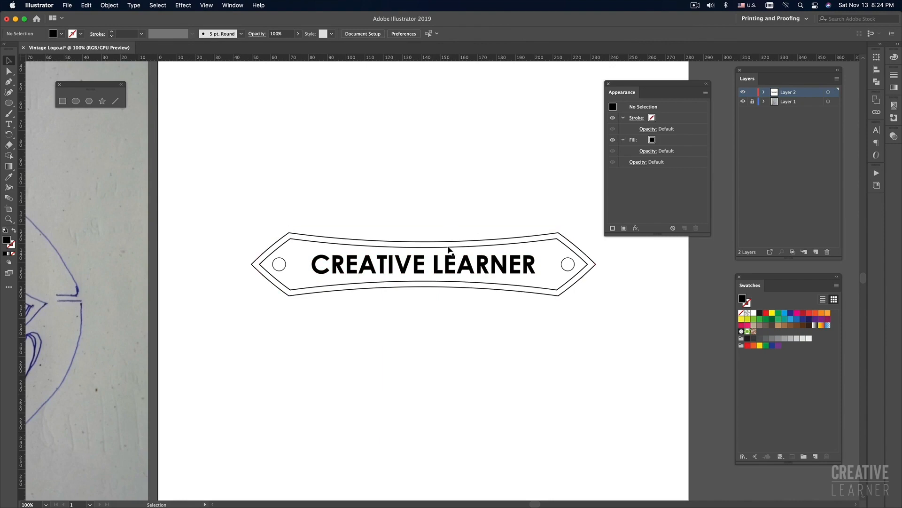
# Draw a circle about 160 mm in diameter, roughly centred over the banner
pyautogui.press('super+minus')
pyautogui.press('super+minus')
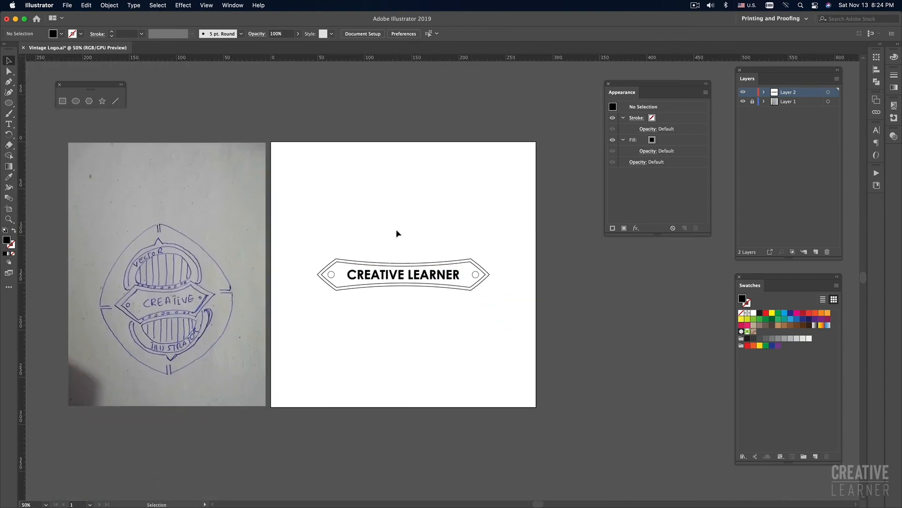
pyautogui.press('super+plus')
pyautogui.scroll(1, 413, 282)
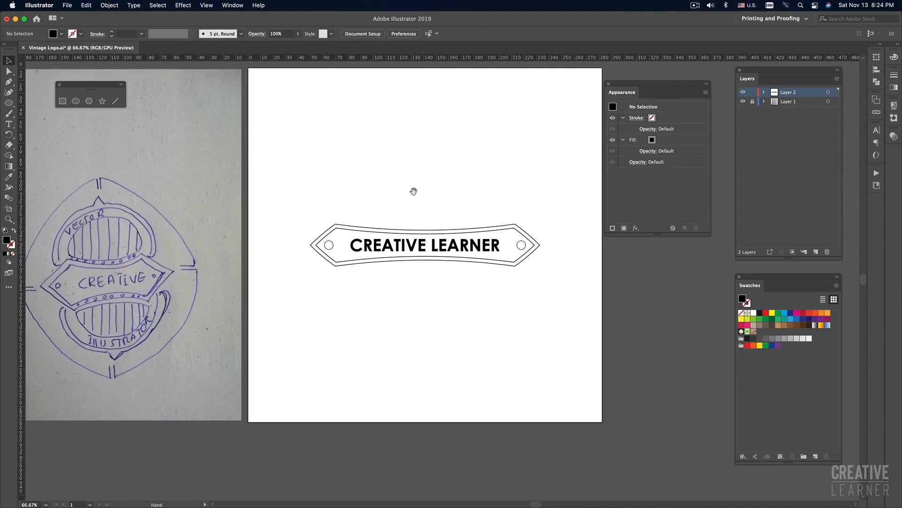
pyautogui.moveTo(413, 188); pyautogui.dragTo(449, 194)
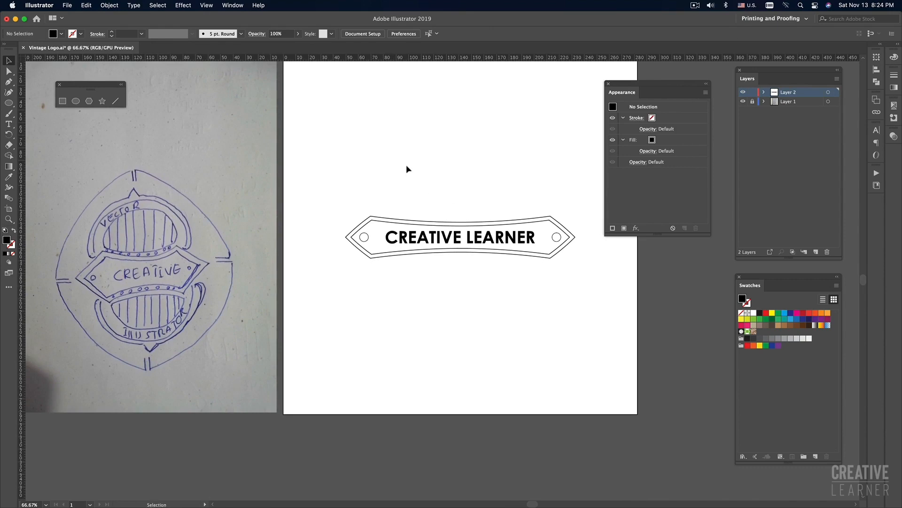
pyautogui.press('l')
pyautogui.click(697, 8)
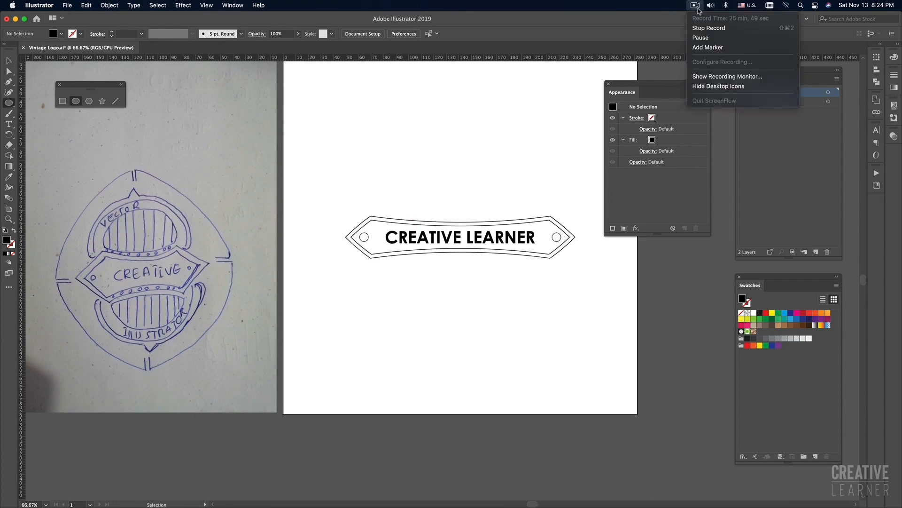
pyautogui.click(467, 179)
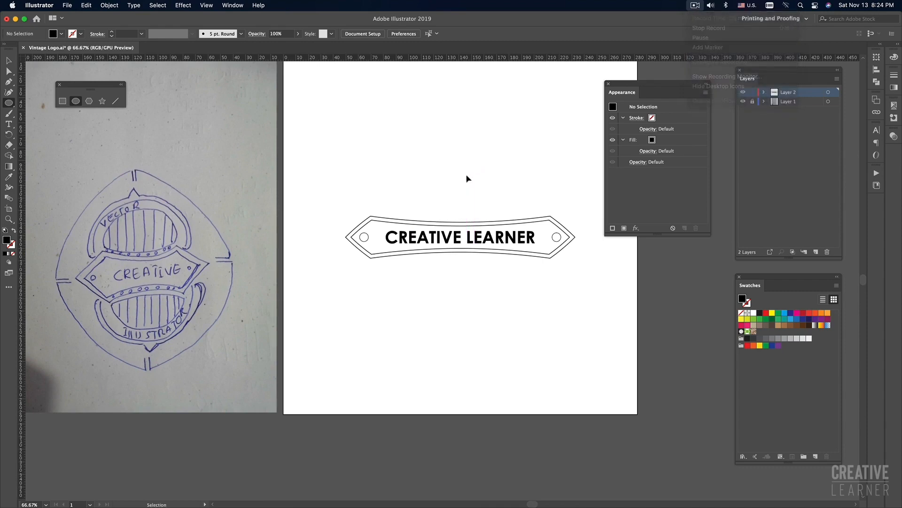
pyautogui.press('super+minus')
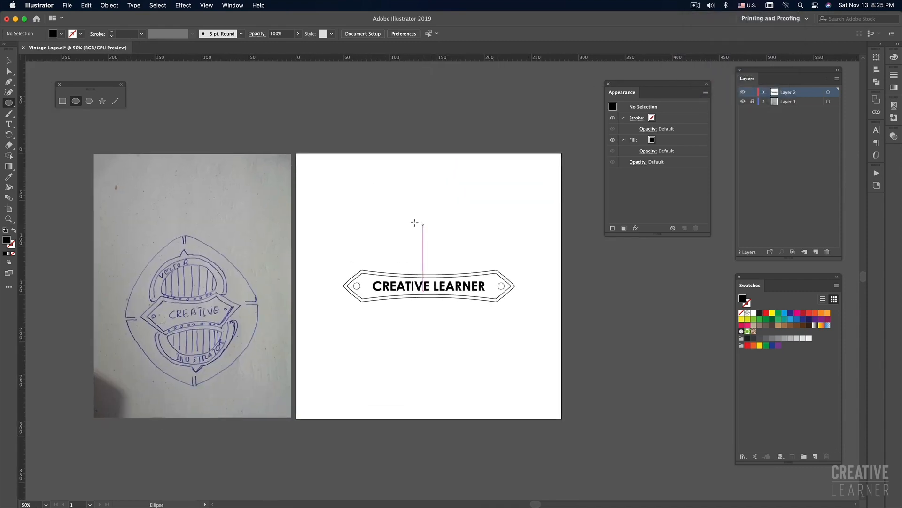
pyautogui.moveTo(372, 213)
pyautogui.mouseDown()
pyautogui.moveTo(504, 333)
pyautogui.moveTo(483, 307)
pyautogui.moveTo(491, 360)
pyautogui.mouseUp()
pyautogui.press('v')
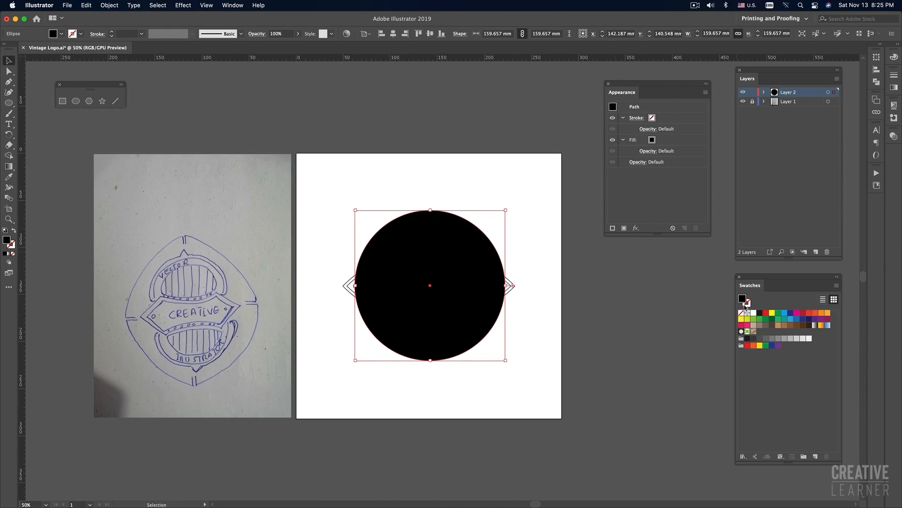
# Give the circle no fill and a black stroke, and scale it down proportionally around the banner's centre
pyautogui.hotkey('shift', 'x')
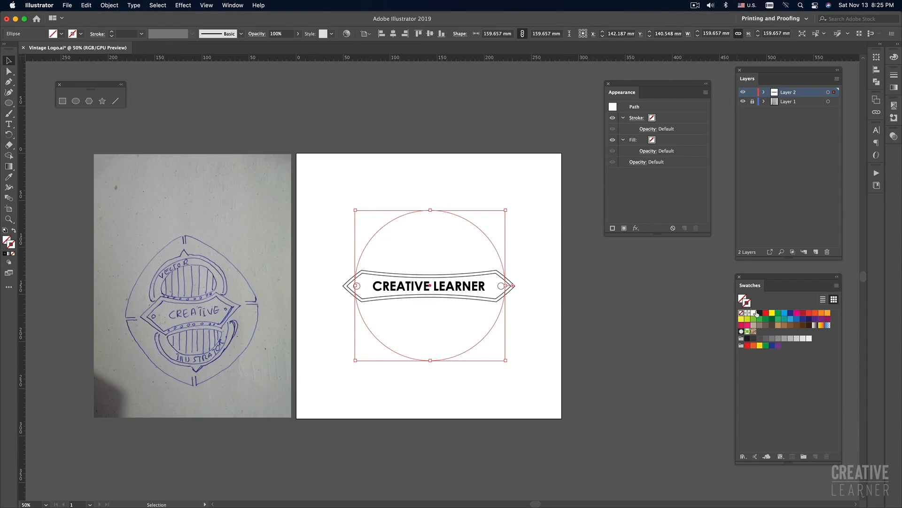
pyautogui.click(555, 296)
pyautogui.press('super+equal')
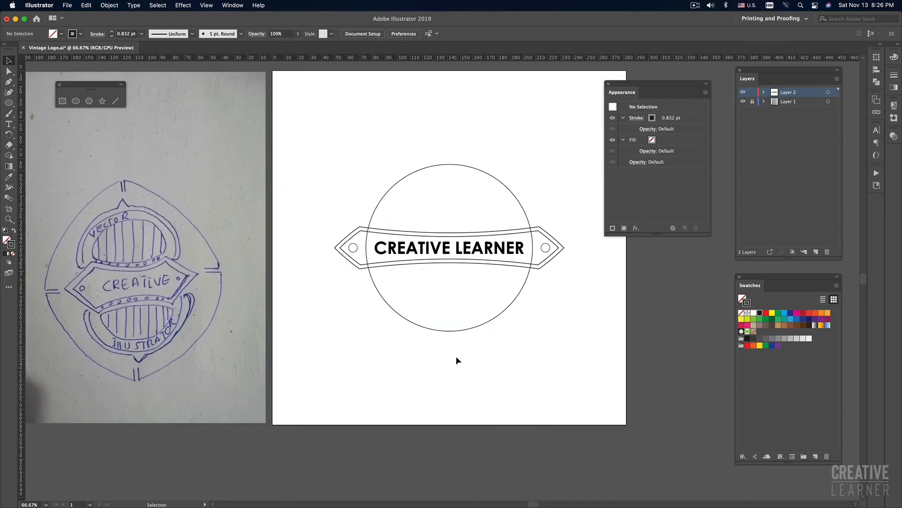
pyautogui.hscroll(2, 449, 354)
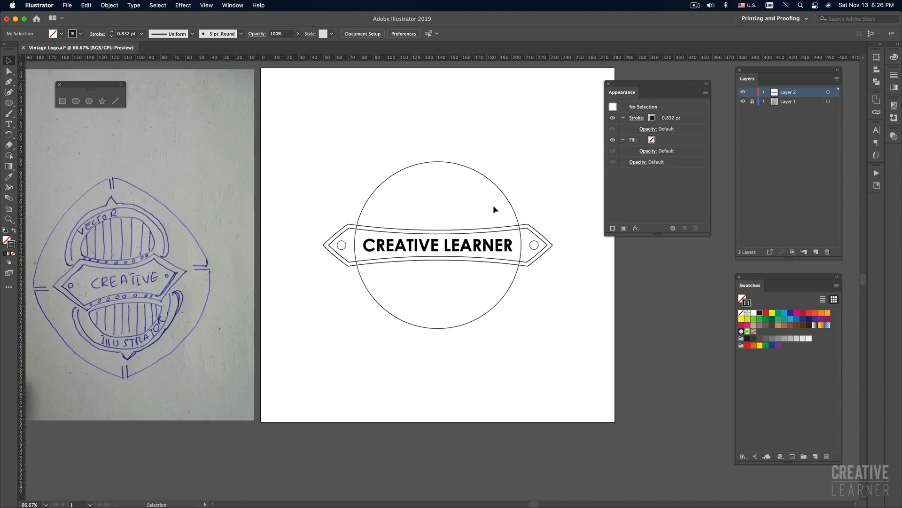
# Duplicate the banner's offset stroke together with its Offset Path effect
pyautogui.click(491, 182)
pyautogui.click(575, 169)
pyautogui.click(548, 264)
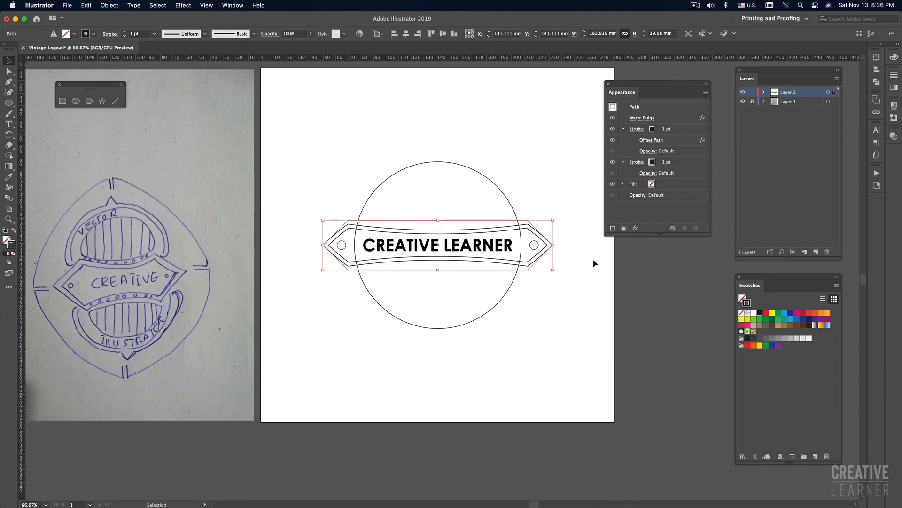
pyautogui.click(692, 131)
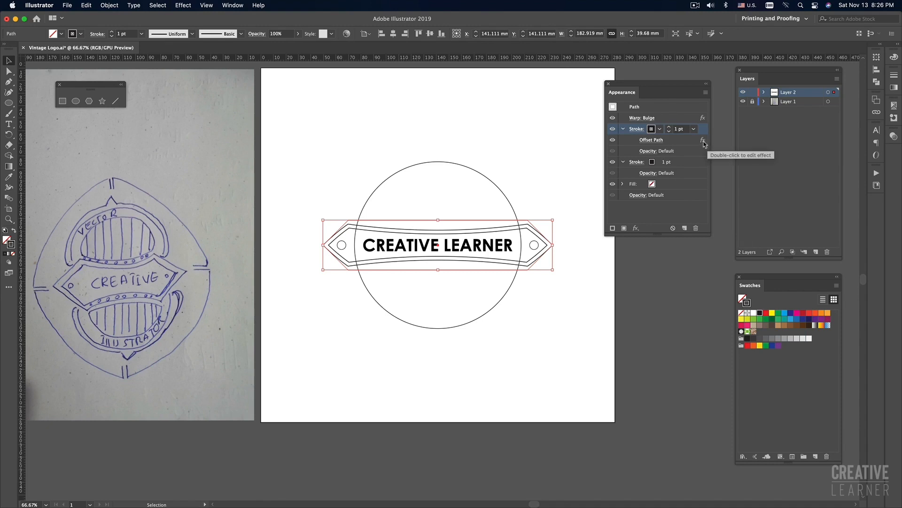
pyautogui.click(684, 228)
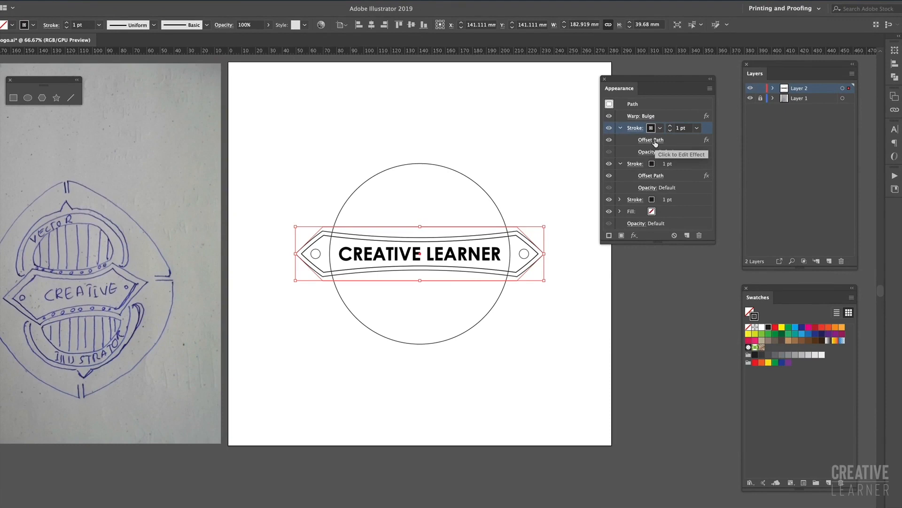
# Open the Offset Path settings of the banner's uppermost duplicated stroke and move the dialog clear of the circle
pyautogui.click(656, 141)
pyautogui.moveTo(394, 75); pyautogui.dragTo(435, 76)
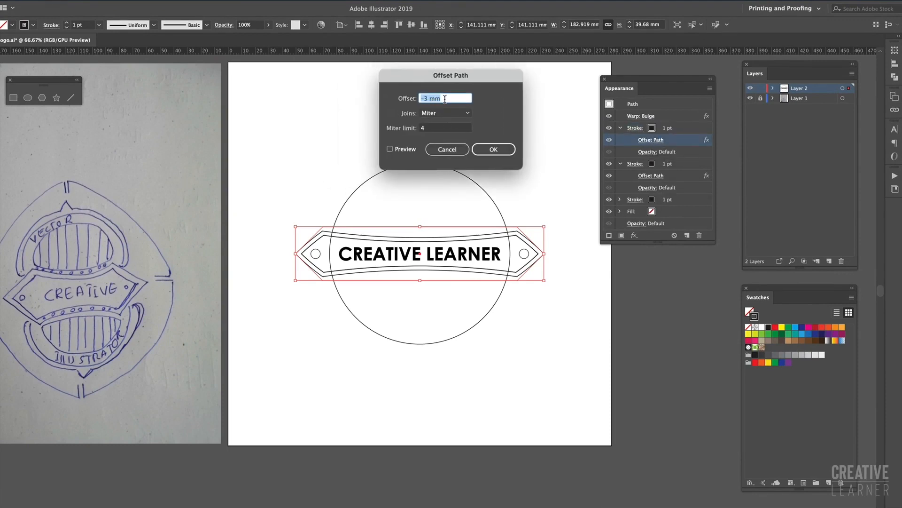
pyautogui.moveTo(453, 78); pyautogui.dragTo(493, 87)
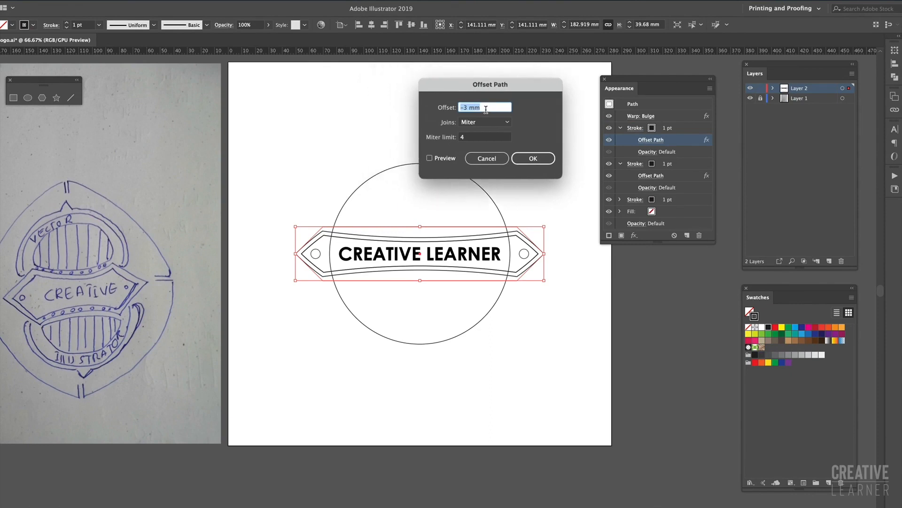
# Set the Offset Path of the banner's top stroke to 3 mm with preview on and apply it
pyautogui.click(487, 109)
pyautogui.hotkey('shift', 'Left')
pyautogui.hotkey('shift', 'Left')
pyautogui.press('Right')
pyautogui.press('BackSpace')
pyautogui.click(430, 159)
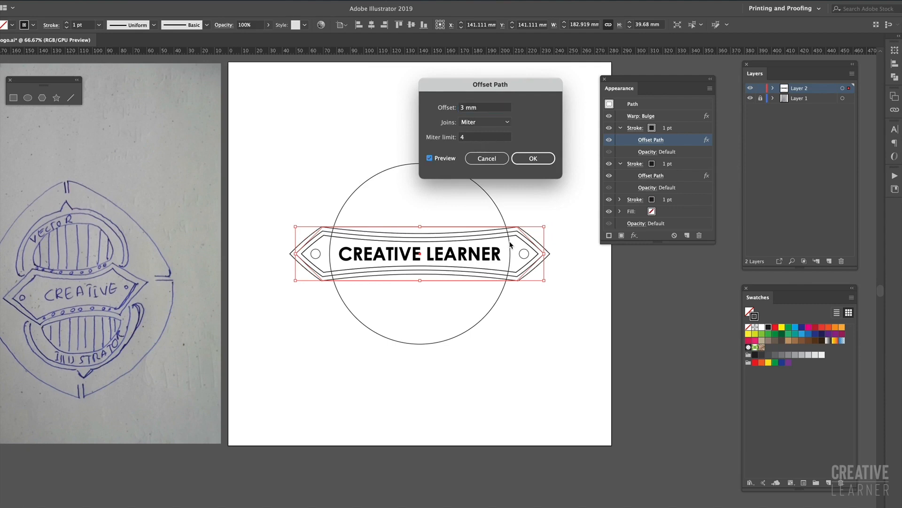
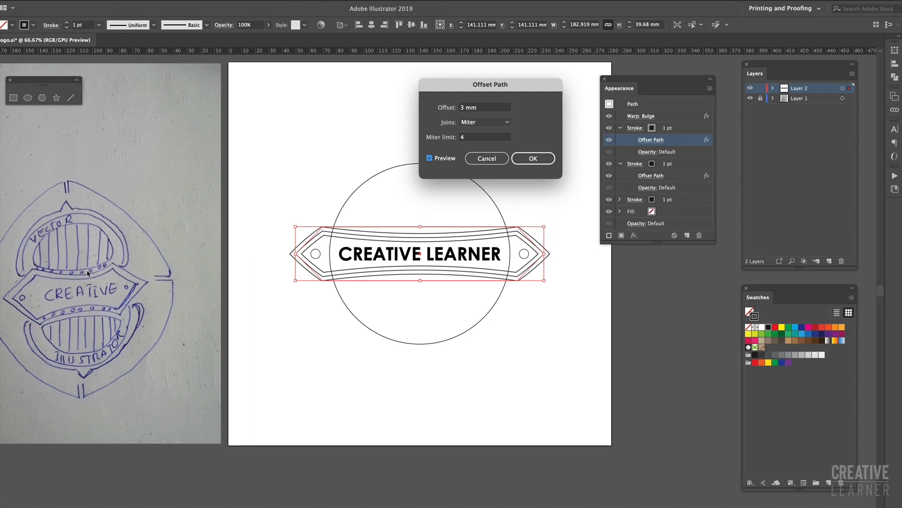
pyautogui.click(542, 159)
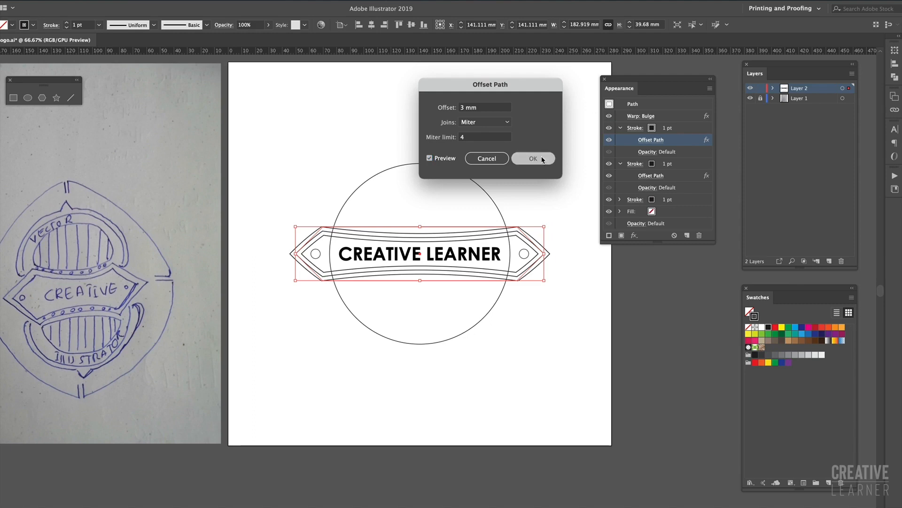
pyautogui.click(522, 163)
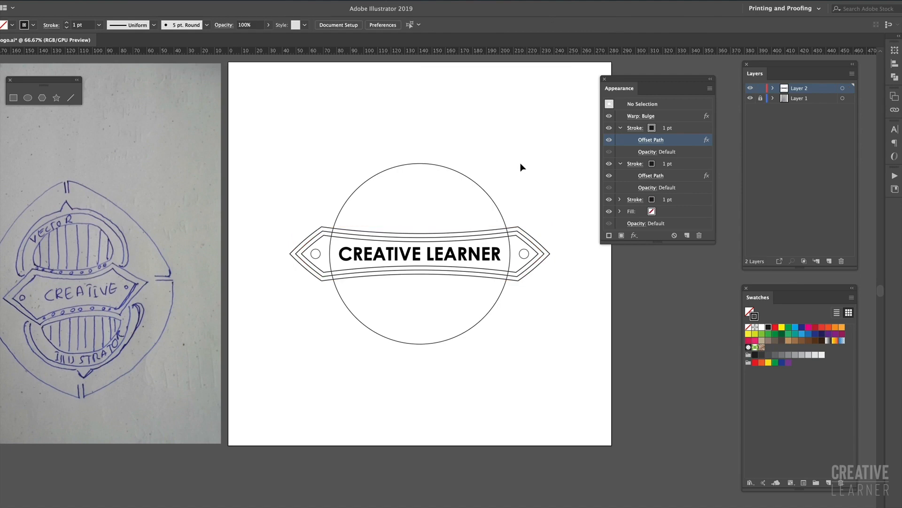
pyautogui.click(526, 228)
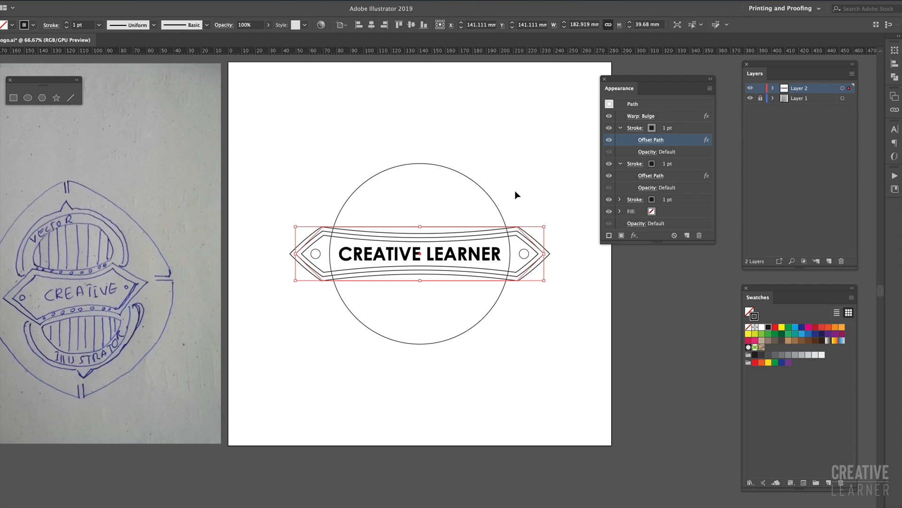
pyautogui.click(508, 297)
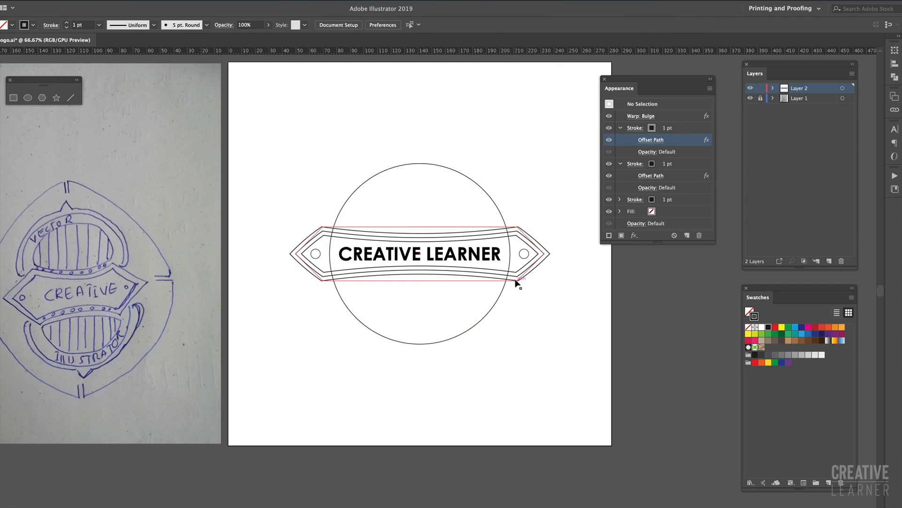
pyautogui.click(517, 280)
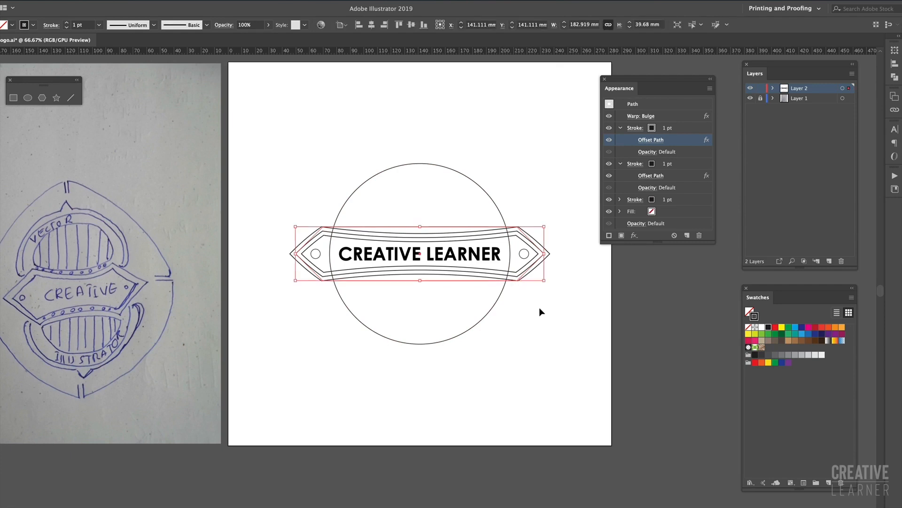
pyautogui.click(540, 307)
pyautogui.moveTo(528, 205); pyautogui.dragTo(512, 233)
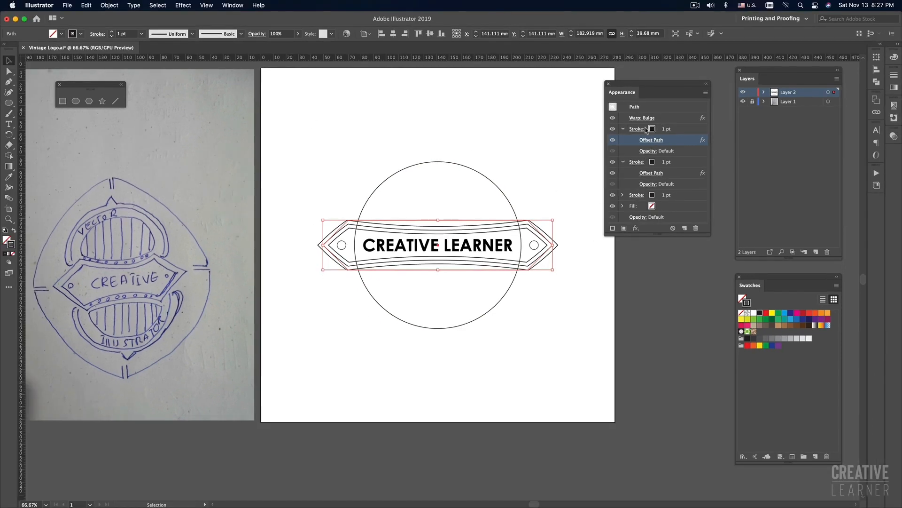
pyautogui.click(540, 200)
# Expand the appearance of the banner frame around CREATIVE LEARNER
pyautogui.click(484, 227)
pyautogui.press('super+1')
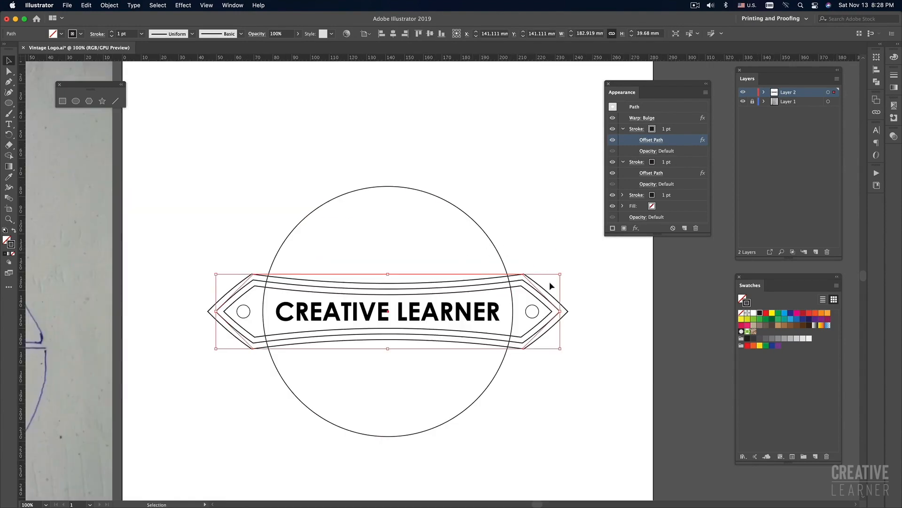
pyautogui.click(119, 6)
pyautogui.click(544, 253)
pyautogui.moveTo(573, 277); pyautogui.dragTo(556, 322)
pyautogui.click(110, 5)
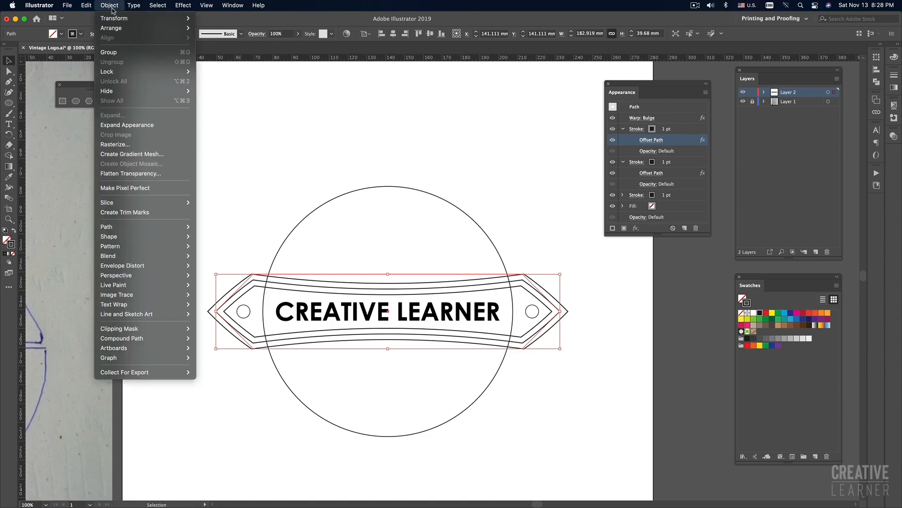
pyautogui.click(127, 126)
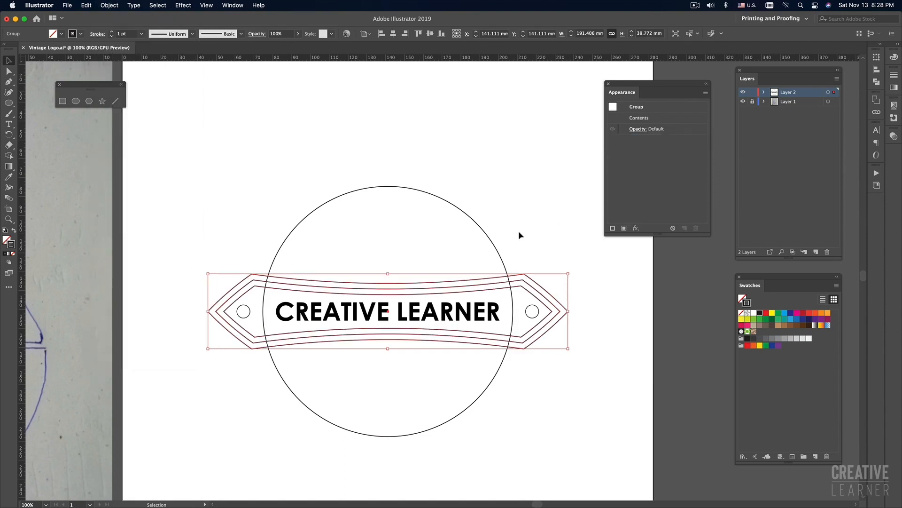
# Ungroup the expanded banner outlines and deselect them
pyautogui.click(116, 6)
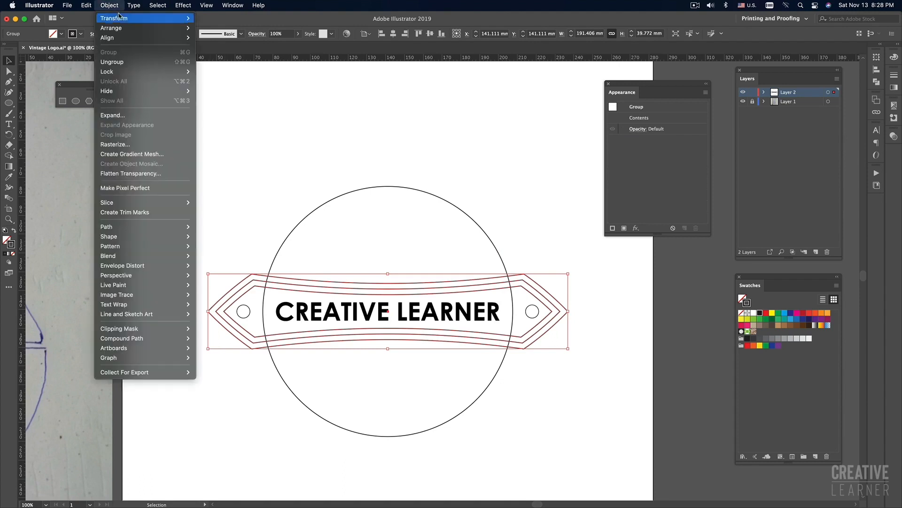
pyautogui.click(125, 62)
pyautogui.click(480, 199)
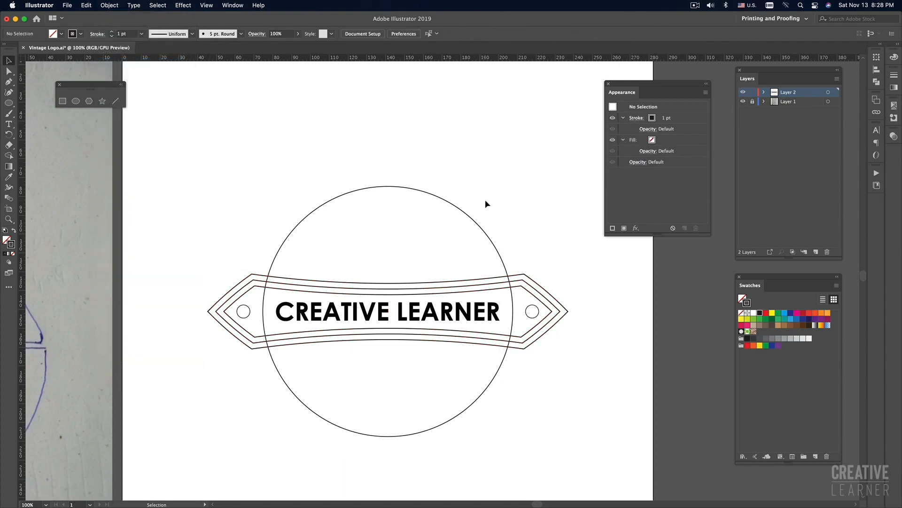
# Remove both pointed ends of the outermost banner outline that extend beyond the circle, using Shape Builder on the outline and circle
pyautogui.scroll(-2, 485, 199)
pyautogui.click(528, 244)
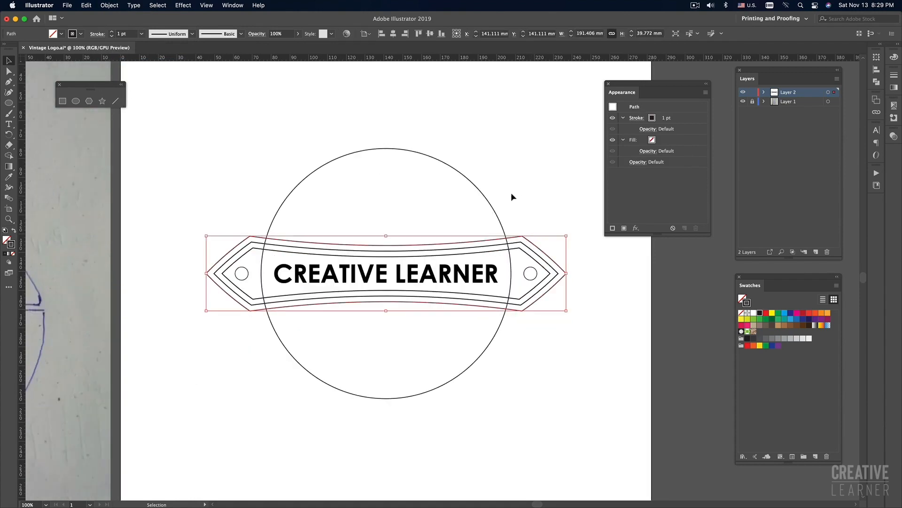
pyautogui.keyDown('shift'); pyautogui.click(484, 195); pyautogui.keyUp('shift')
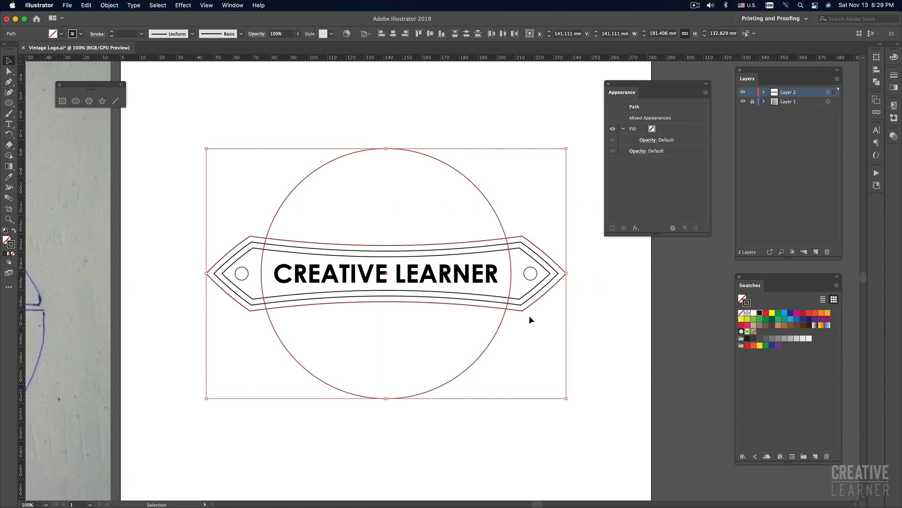
pyautogui.hotkey('shift', 'm')
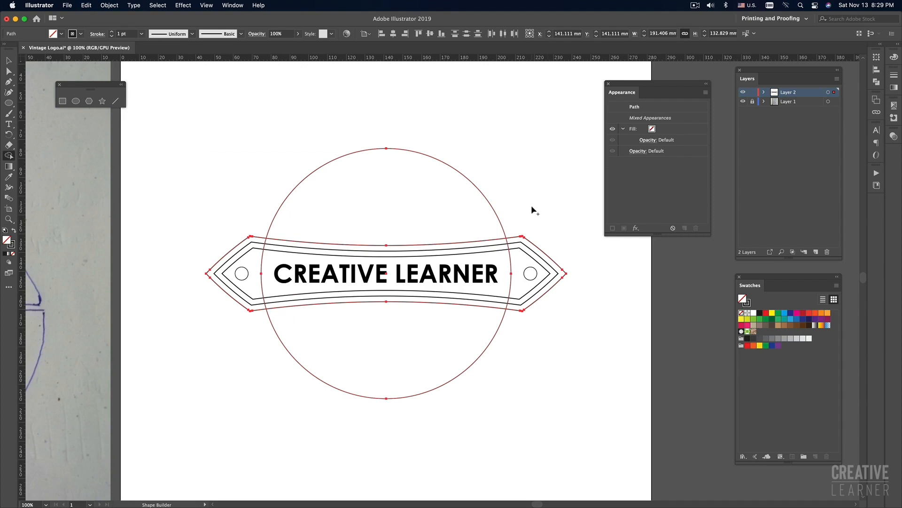
pyautogui.moveTo(532, 204); pyautogui.dragTo(523, 329)
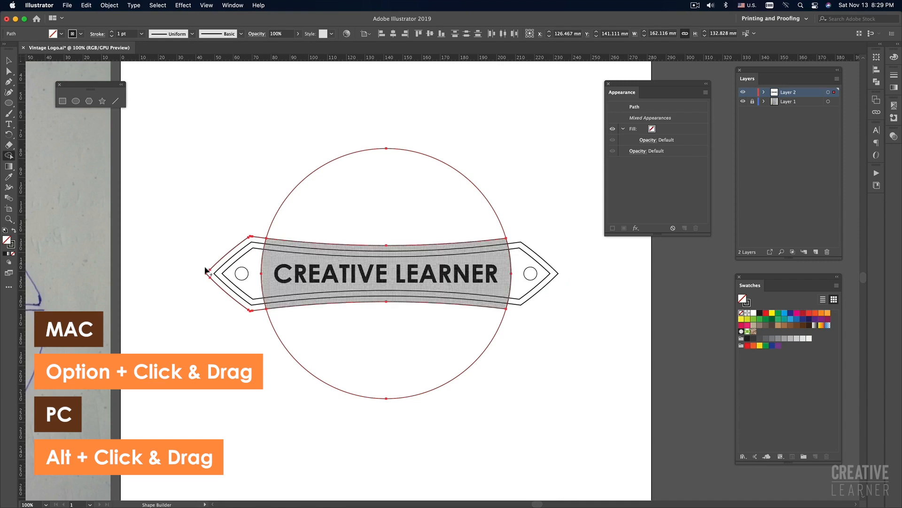
pyautogui.moveTo(241, 206); pyautogui.dragTo(256, 330)
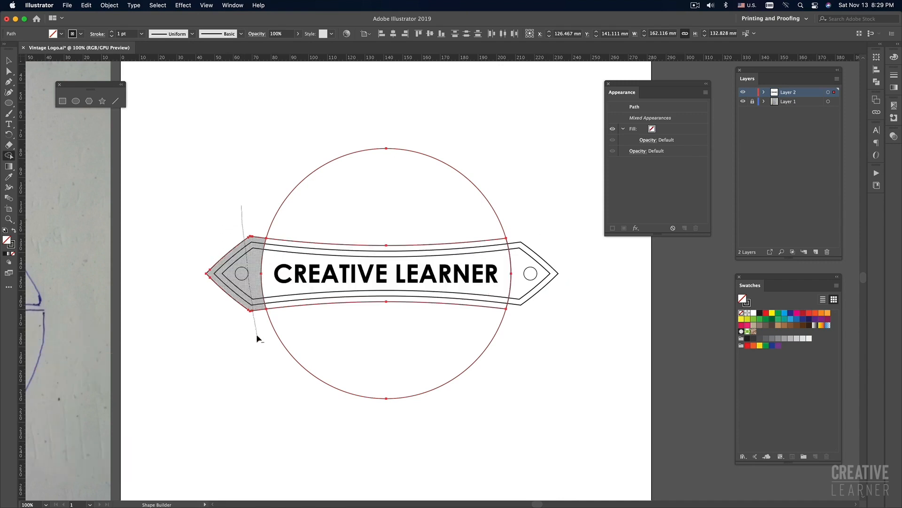
pyautogui.moveTo(256, 333); pyautogui.dragTo(256, 334)
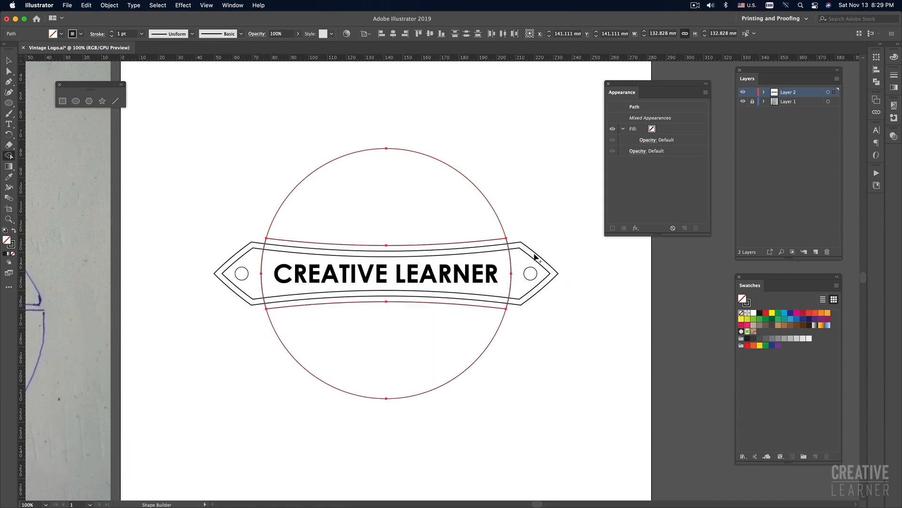
# Remove the band of the circle behind the banner with Shape Builder, leaving separate upper and lower segments
pyautogui.moveTo(532, 269); pyautogui.dragTo(235, 278)
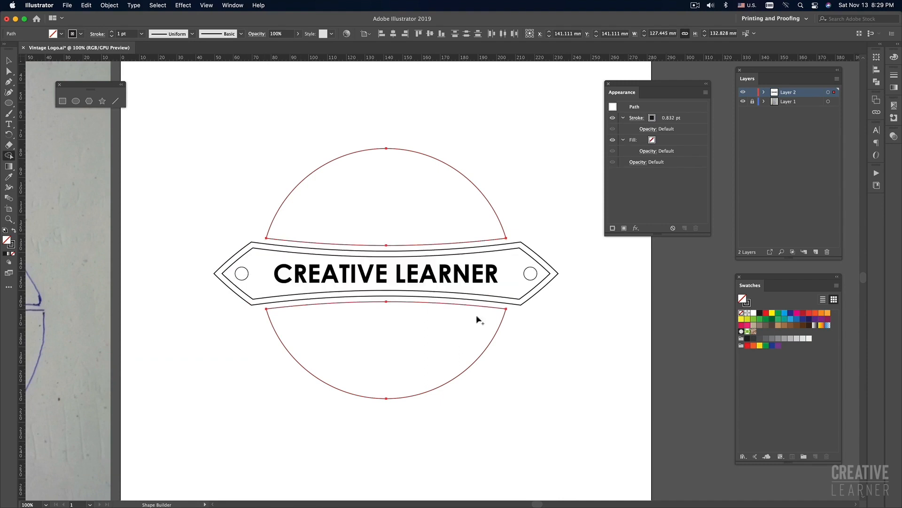
pyautogui.press('v')
pyautogui.click(608, 345)
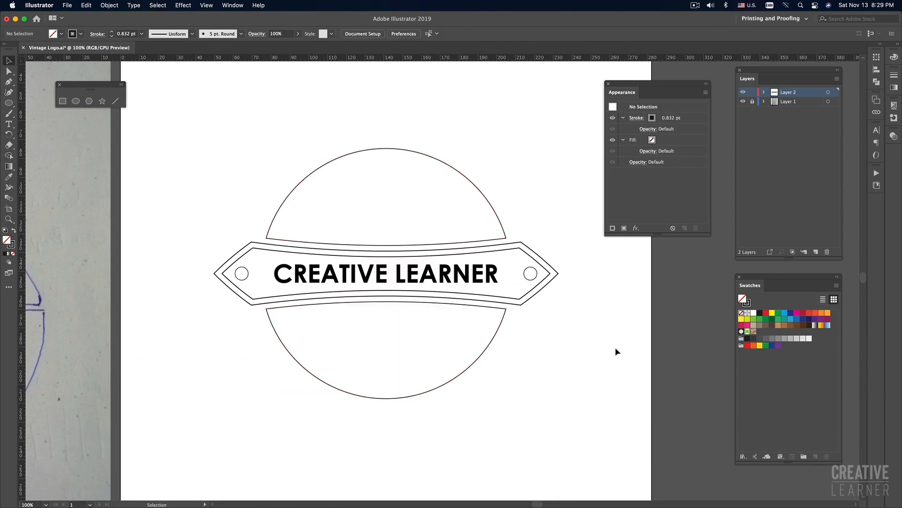
# Compare the banner and split circle artwork with the hand-drawn logo sketch
pyautogui.keyDown('alt'); pyautogui.keyDown('super'); pyautogui.click(419, 306); pyautogui.keyUp('super'); pyautogui.keyUp('alt')
pyautogui.moveTo(482, 329); pyautogui.dragTo(475, 327)
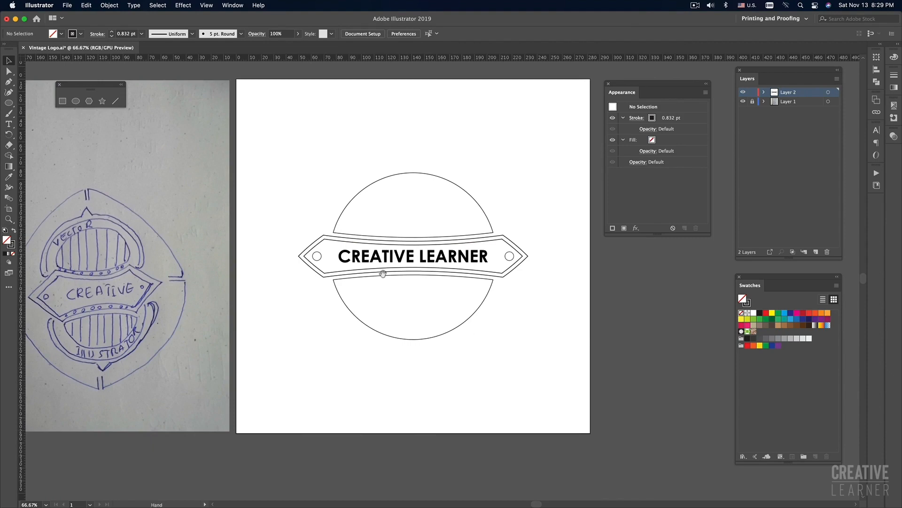
pyautogui.keyDown('super'); pyautogui.click(404, 290); pyautogui.keyUp('super')
pyautogui.moveTo(421, 307); pyautogui.dragTo(421, 338)
pyautogui.moveTo(473, 328); pyautogui.dragTo(447, 332)
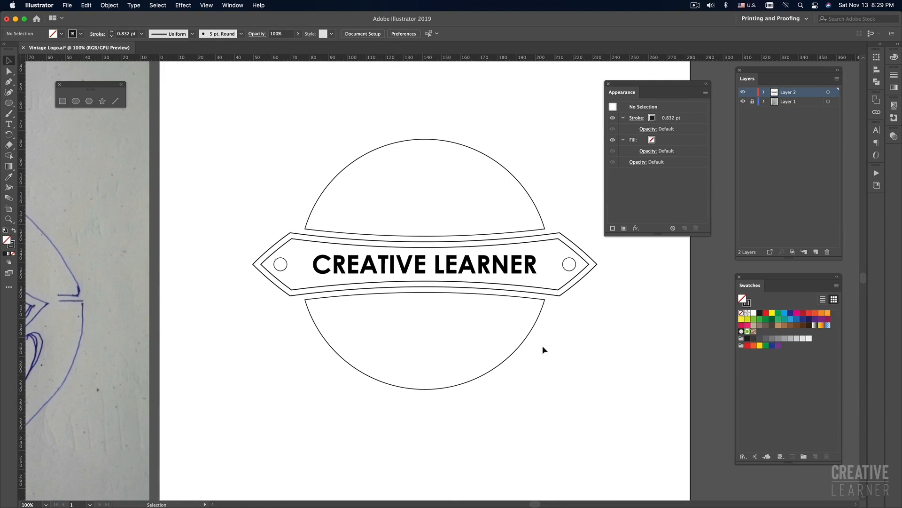
pyautogui.hscroll(3, 449, 315)
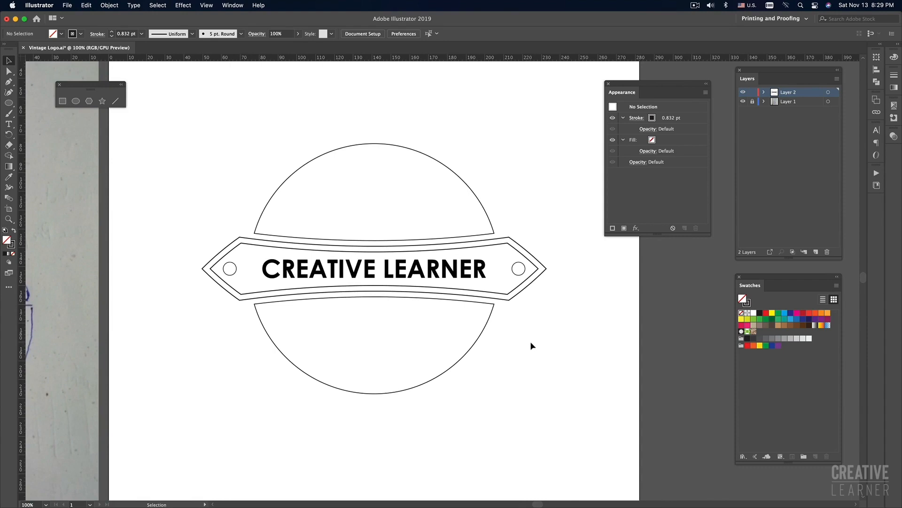
pyautogui.moveTo(393, 216); pyautogui.dragTo(376, 217)
pyautogui.moveTo(181, 275); pyautogui.dragTo(383, 252)
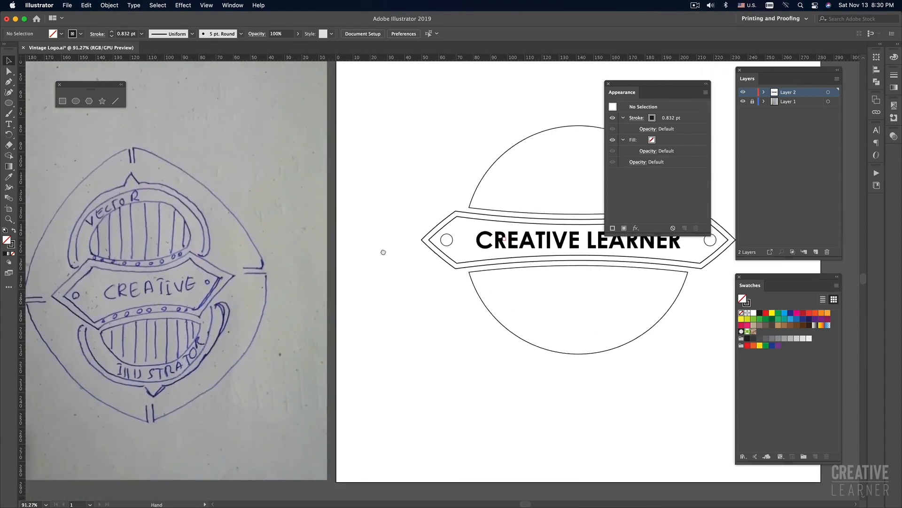
pyautogui.keyDown('alt'); pyautogui.keyDown('super'); pyautogui.click(382, 252); pyautogui.keyUp('super'); pyautogui.keyUp('alt')
pyautogui.moveTo(188, 247); pyautogui.dragTo(292, 264)
pyautogui.hscroll(5, 358, 253)
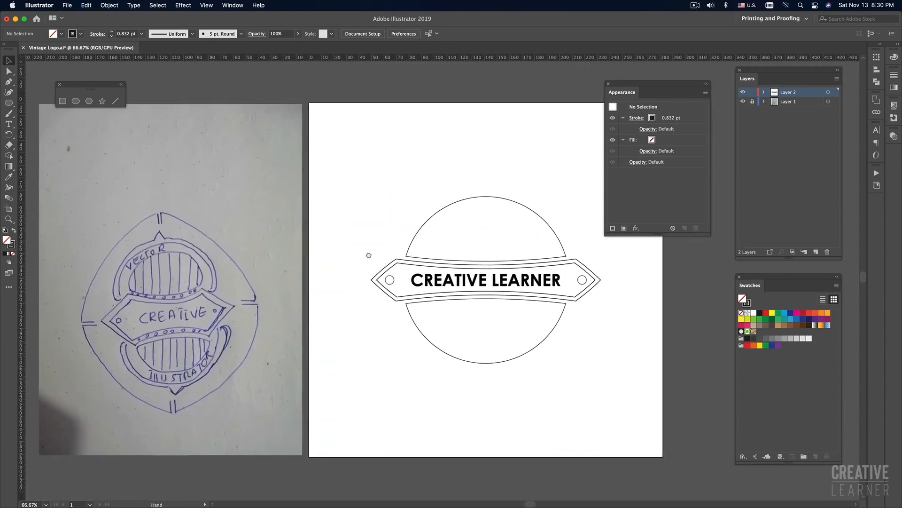
pyautogui.hscroll(3, 463, 228)
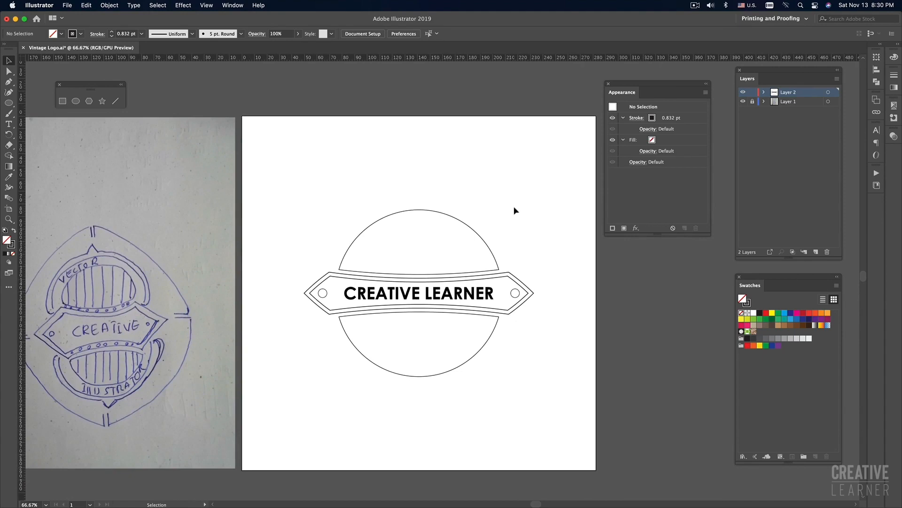
# Draw a vertical line about 185 mm long through the middle of the artwork, extending above and below the circle
pyautogui.press('\\')
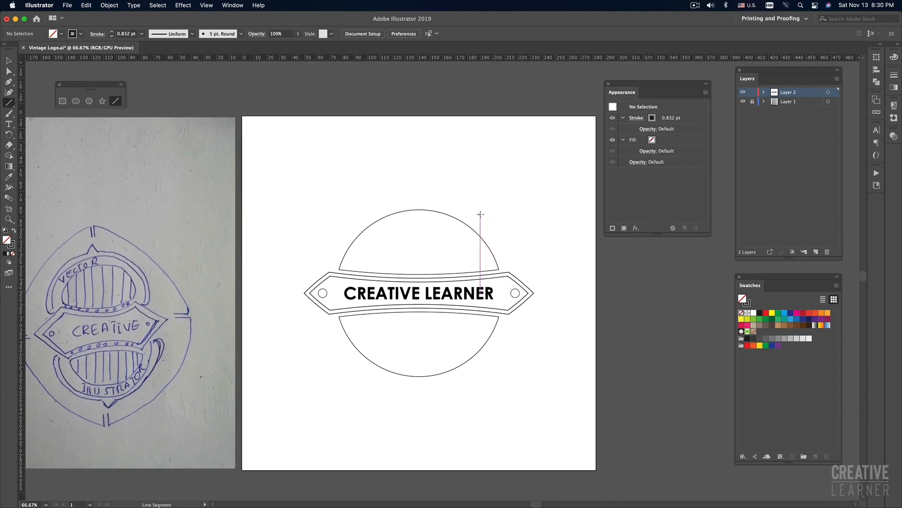
pyautogui.moveTo(422, 186); pyautogui.dragTo(429, 417)
pyautogui.press('v')
pyautogui.click(469, 408)
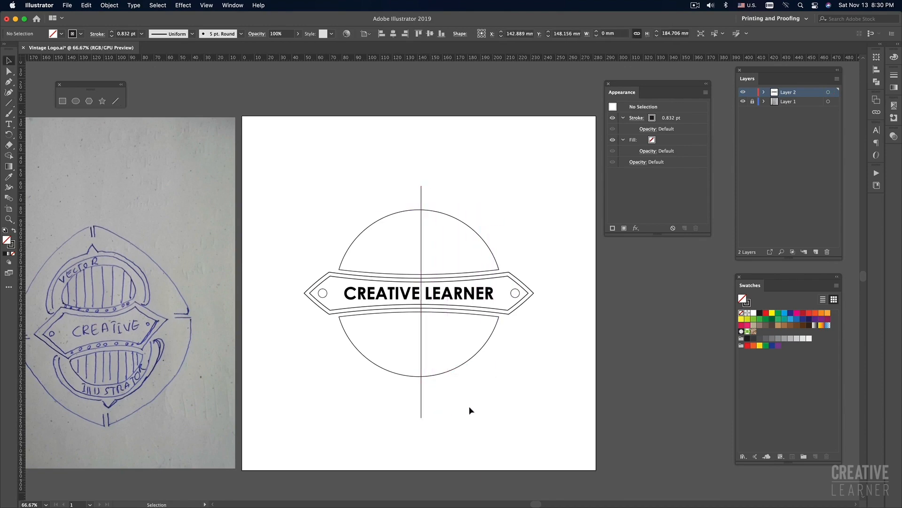
pyautogui.click(422, 190)
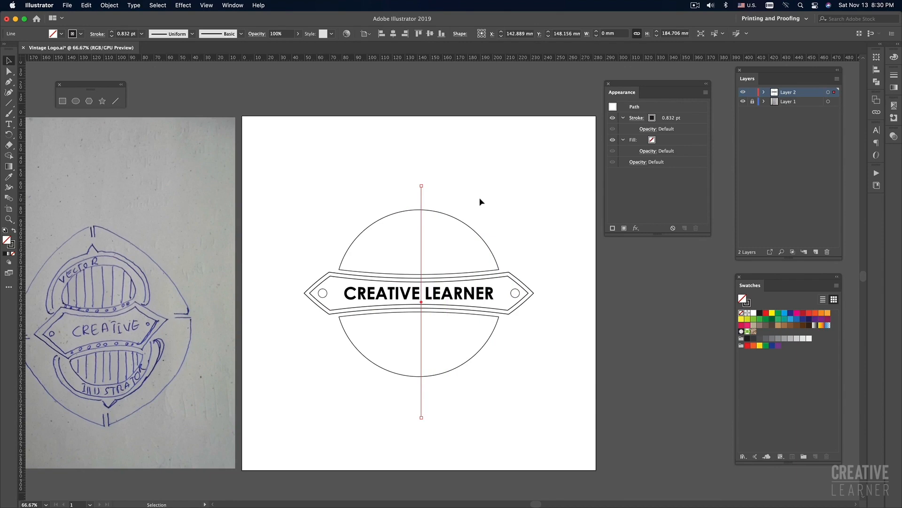
pyautogui.click(453, 197)
pyautogui.click(470, 226)
pyautogui.click(462, 176)
# Align the vertical line to the horizontal and vertical centre of the upper circle segment, using that segment as key object
pyautogui.press('super+plus')
pyautogui.moveTo(424, 267)
pyautogui.mouseDown()
pyautogui.moveTo(429, 282)
pyautogui.moveTo(434, 275)
pyautogui.mouseUp()
pyautogui.click(420, 174)
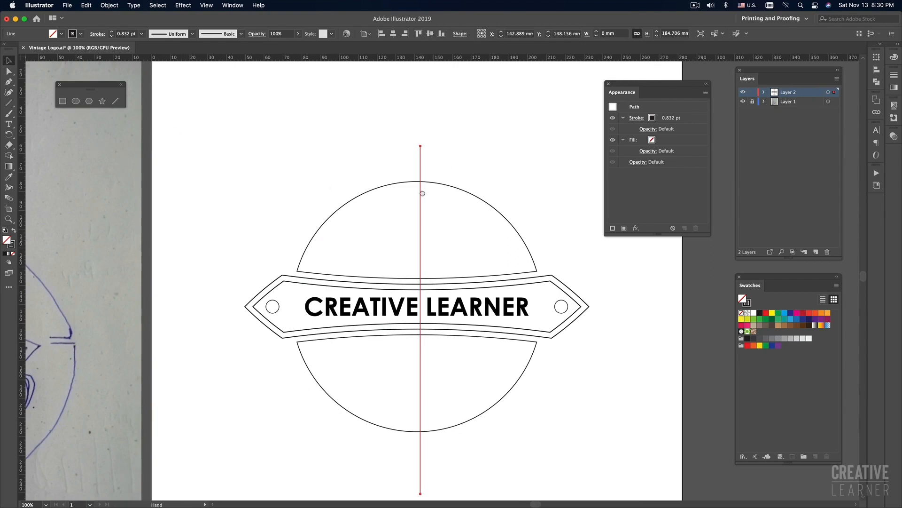
pyautogui.moveTo(432, 201); pyautogui.dragTo(403, 190)
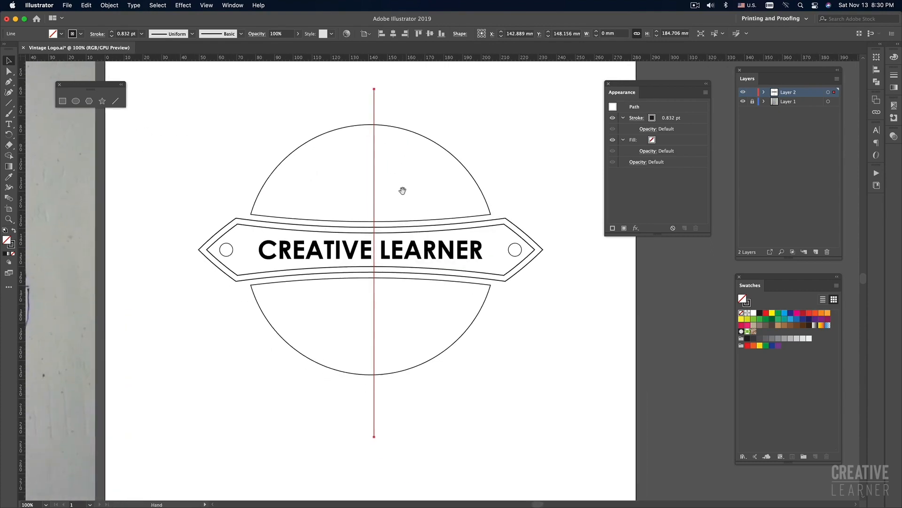
pyautogui.keyDown('shift'); pyautogui.click(454, 147); pyautogui.keyUp('shift')
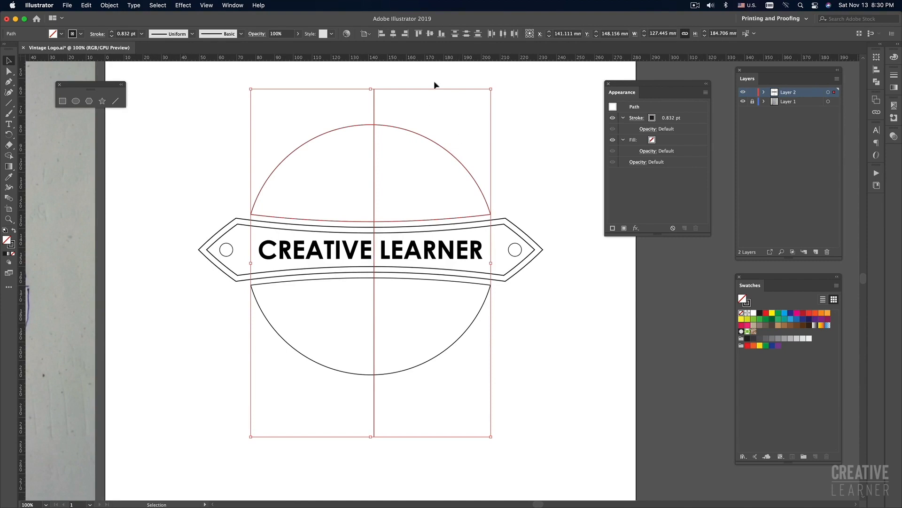
pyautogui.click(415, 135)
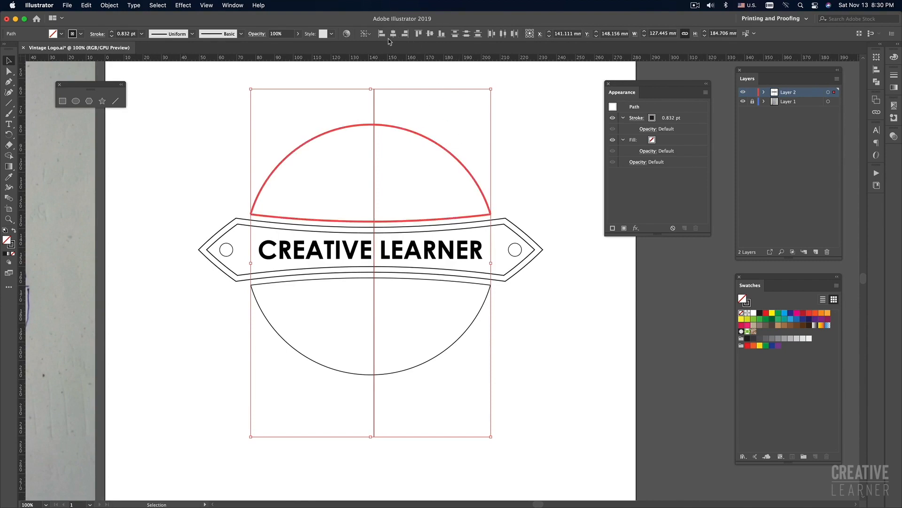
pyautogui.click(393, 33)
pyautogui.click(428, 35)
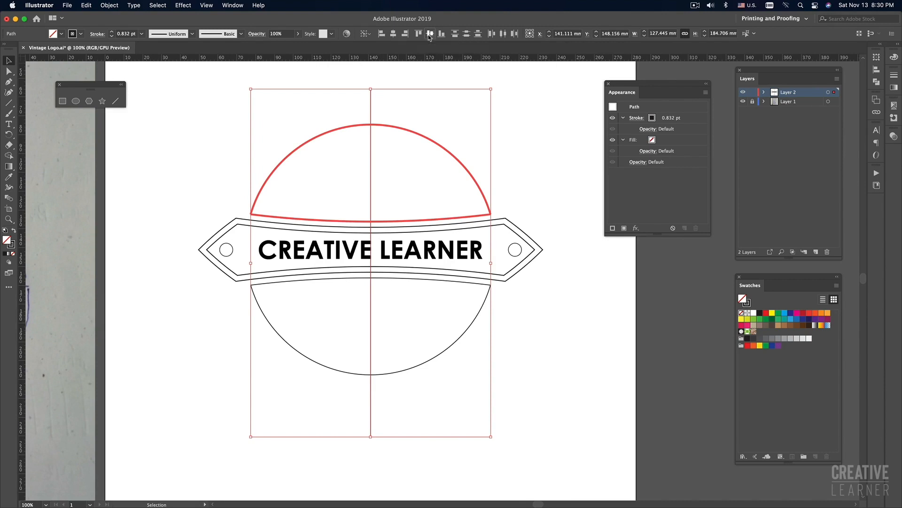
# Select only the central vertical line and open the Distort & Transform effect Transform for it
pyautogui.click(543, 132)
pyautogui.moveTo(391, 245); pyautogui.dragTo(434, 254)
pyautogui.press('super+minus')
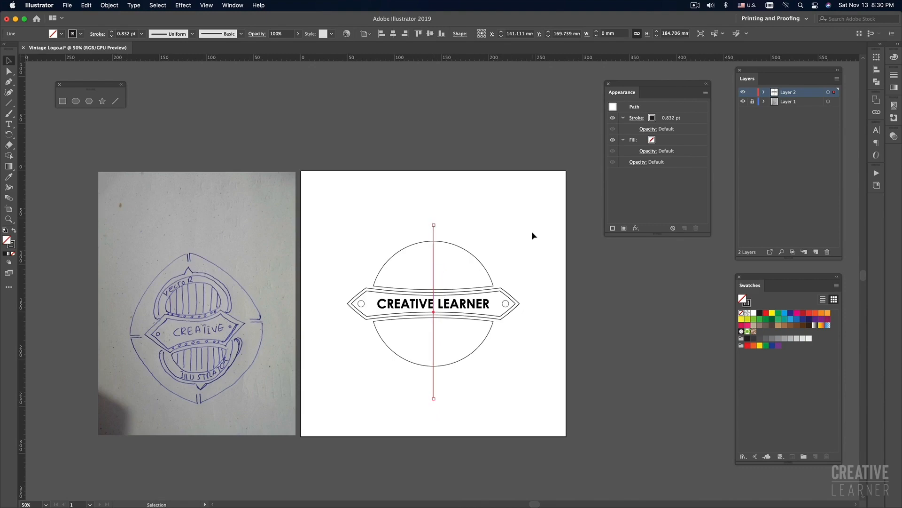
pyautogui.click(532, 231)
pyautogui.click(456, 270)
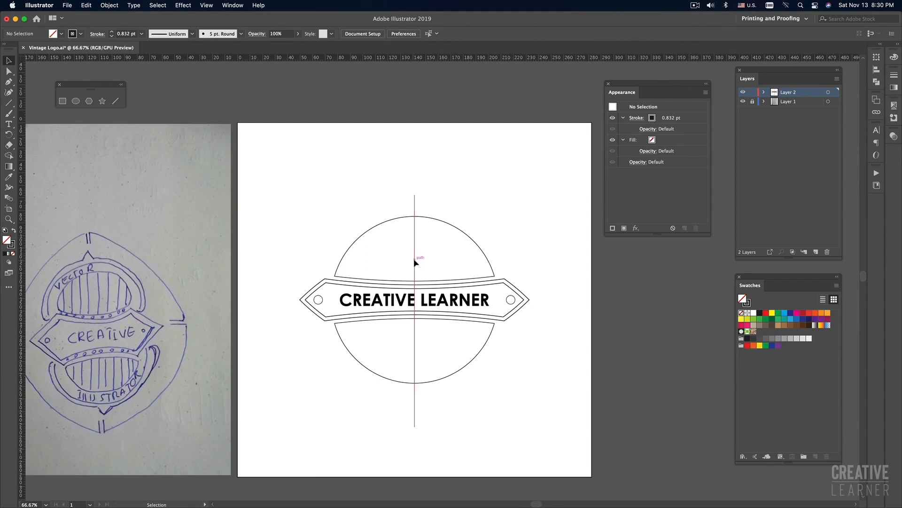
pyautogui.click(415, 262)
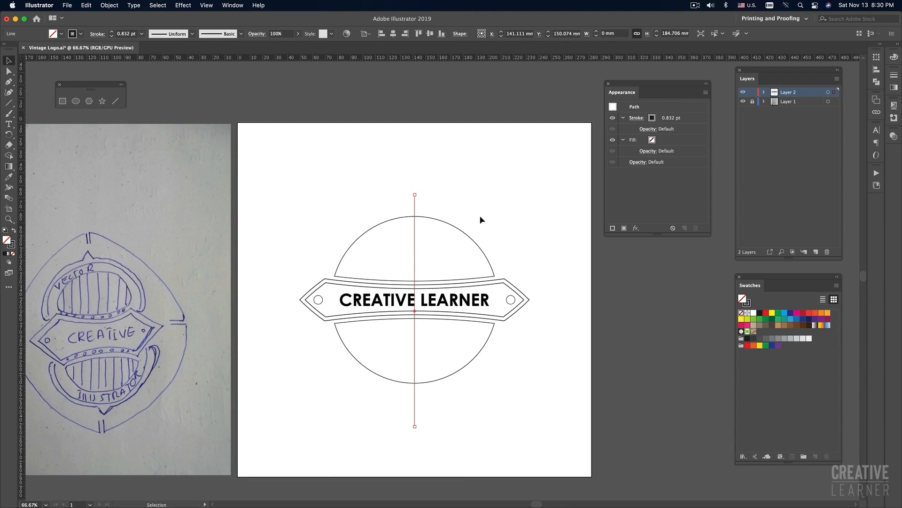
pyautogui.click(481, 219)
pyautogui.moveTo(433, 178); pyautogui.dragTo(404, 208)
pyautogui.click(184, 5)
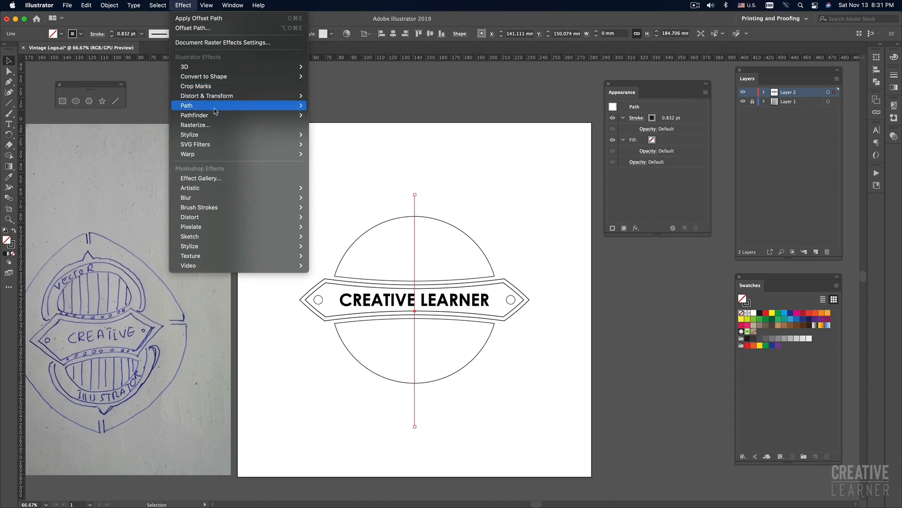
pyautogui.moveTo(214, 97)
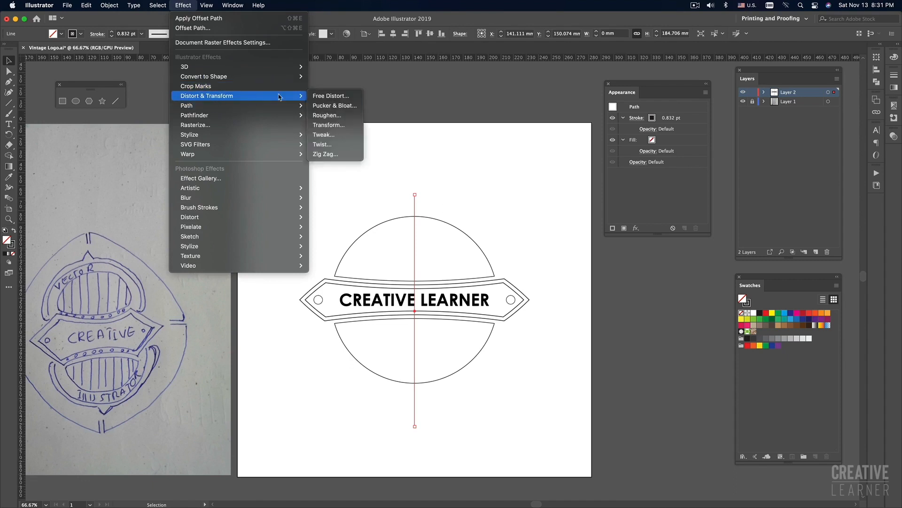
pyautogui.click(331, 128)
pyautogui.moveTo(435, 142); pyautogui.dragTo(184, 130)
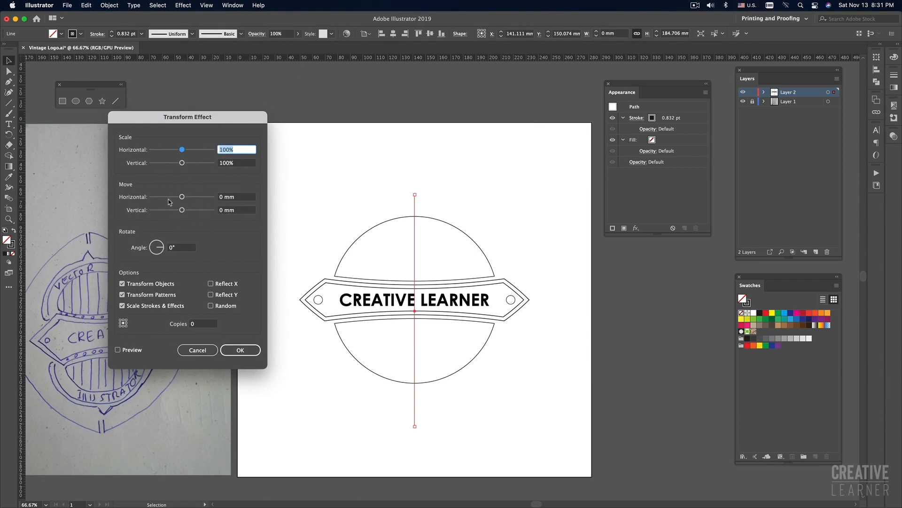
# Turn on the preview, try horizontal moves of 1 mm and 10 mm, and set the move to 5 mm
pyautogui.click(219, 199)
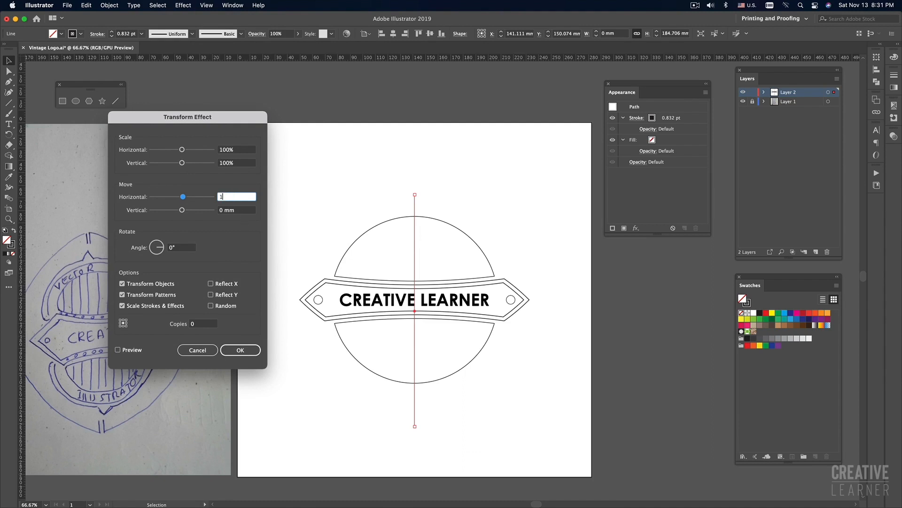
pyautogui.press('Tab')
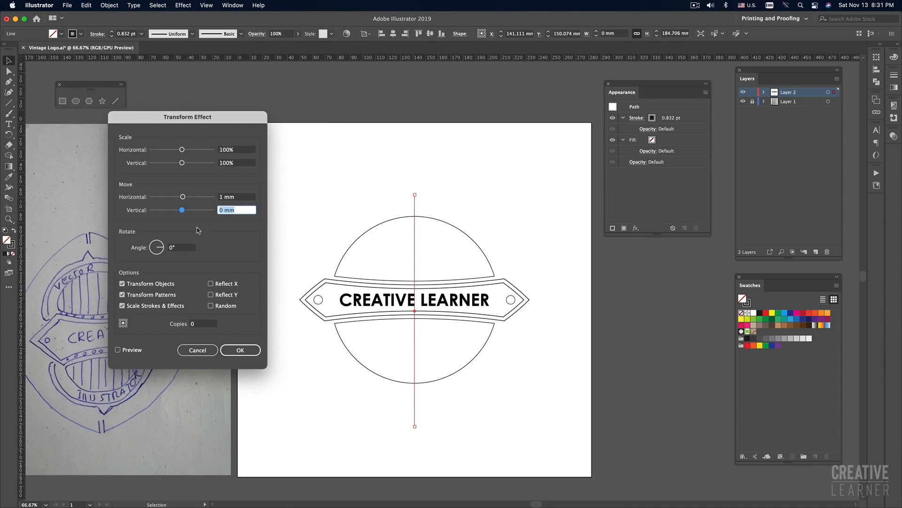
pyautogui.click(235, 197)
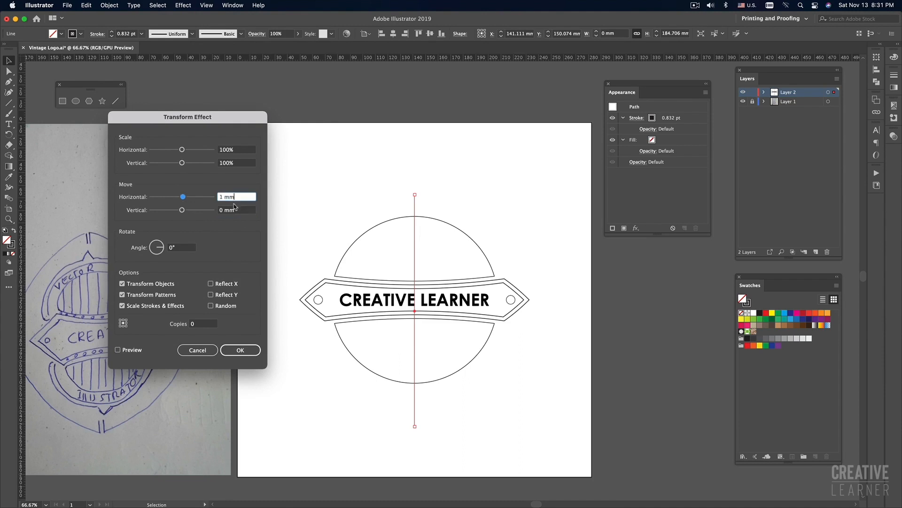
pyautogui.click(118, 350)
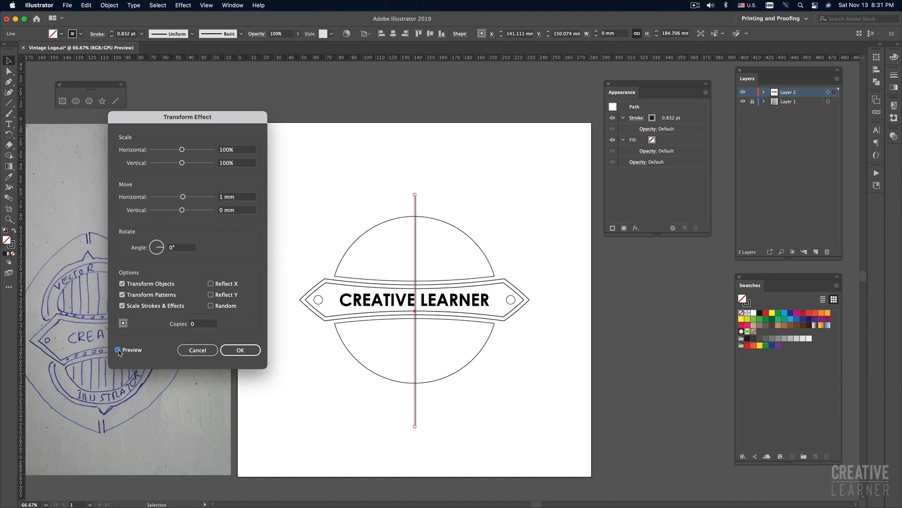
pyautogui.click(243, 197)
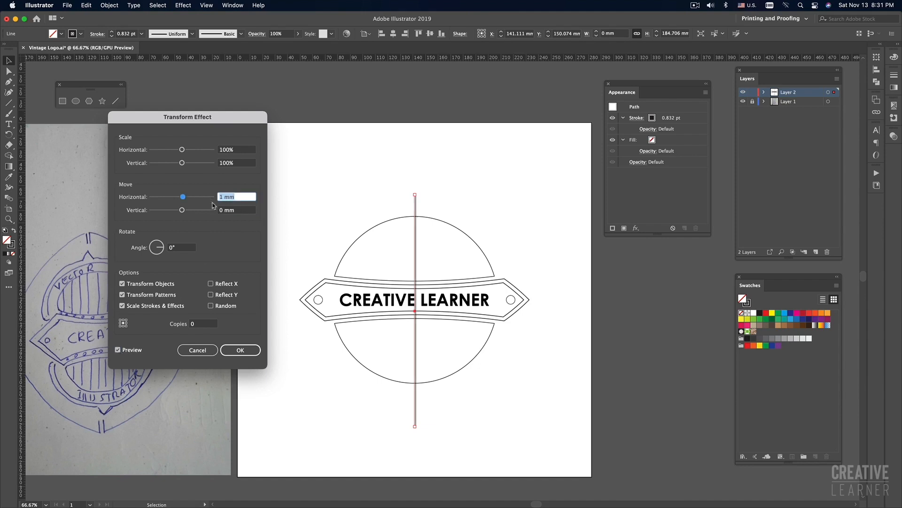
pyautogui.write('10')
pyautogui.press('Tab')
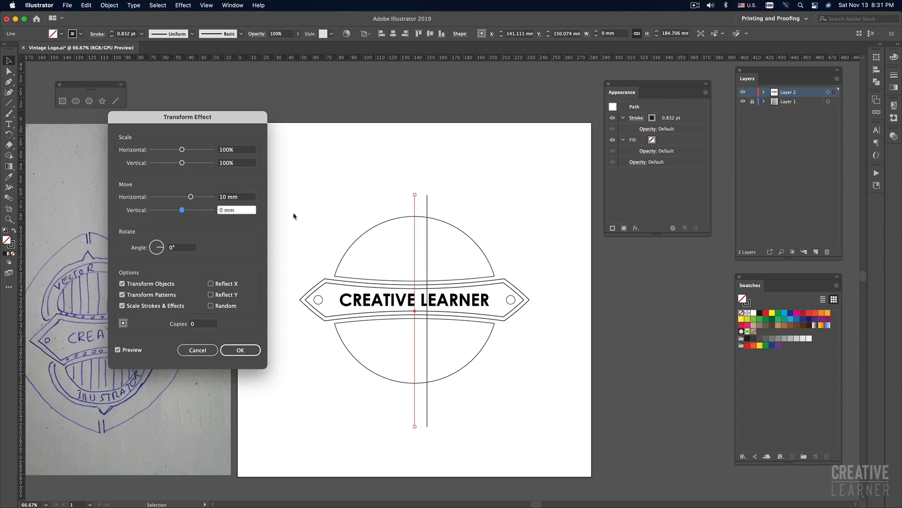
pyautogui.click(244, 198)
pyautogui.write('5')
pyautogui.press('Tab')
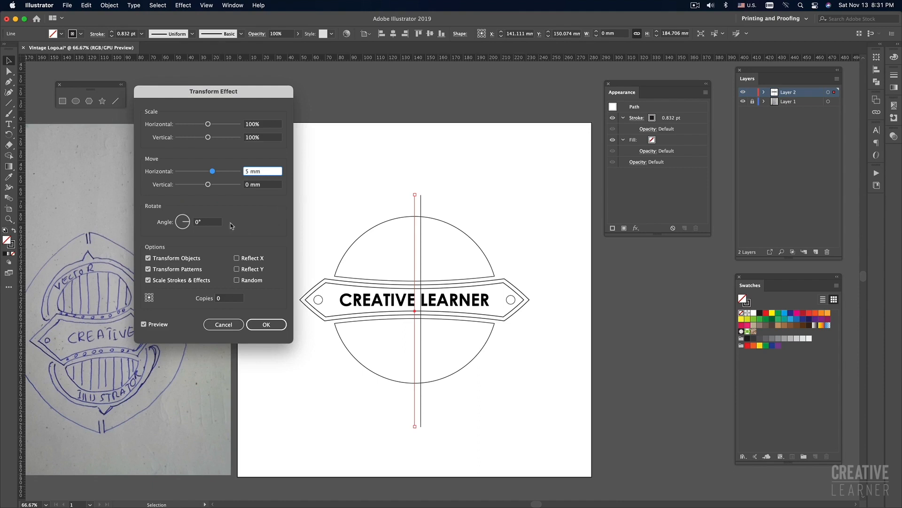
# Set the effect's number of copies to 60 and apply the Transform effect to the line
pyautogui.click(224, 299)
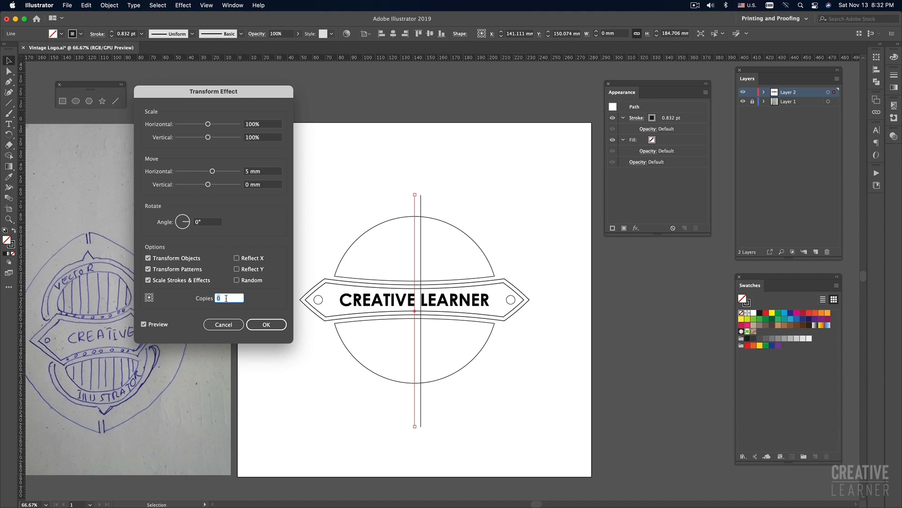
pyautogui.write('30')
pyautogui.press('Down')
pyautogui.press('Down')
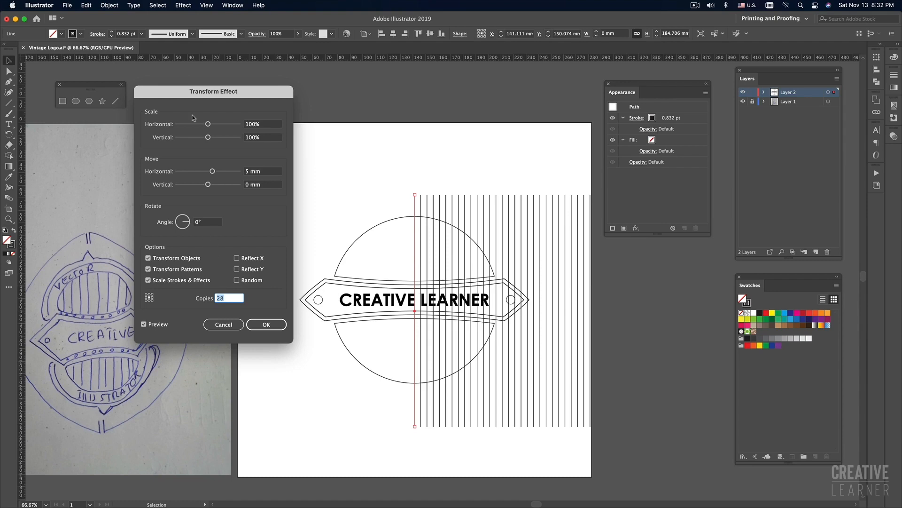
pyautogui.moveTo(206, 93); pyautogui.dragTo(209, 90)
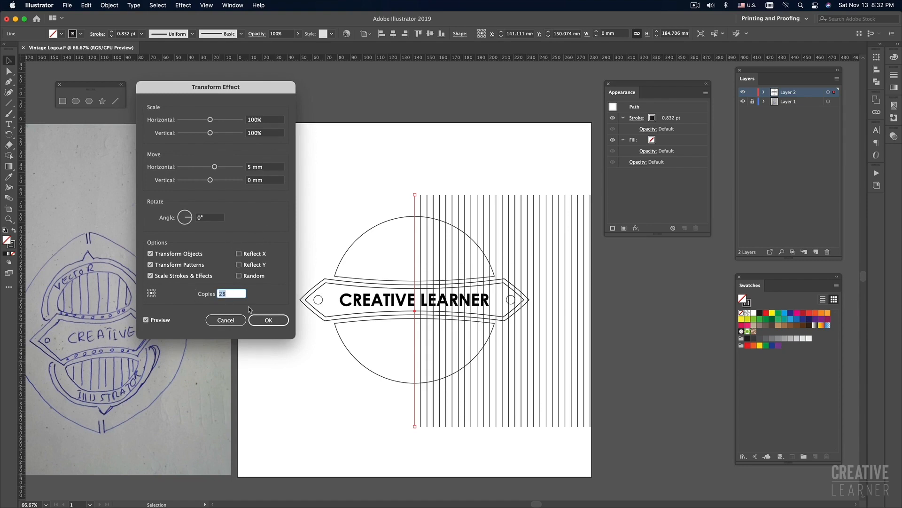
pyautogui.write('60')
pyautogui.click(149, 321)
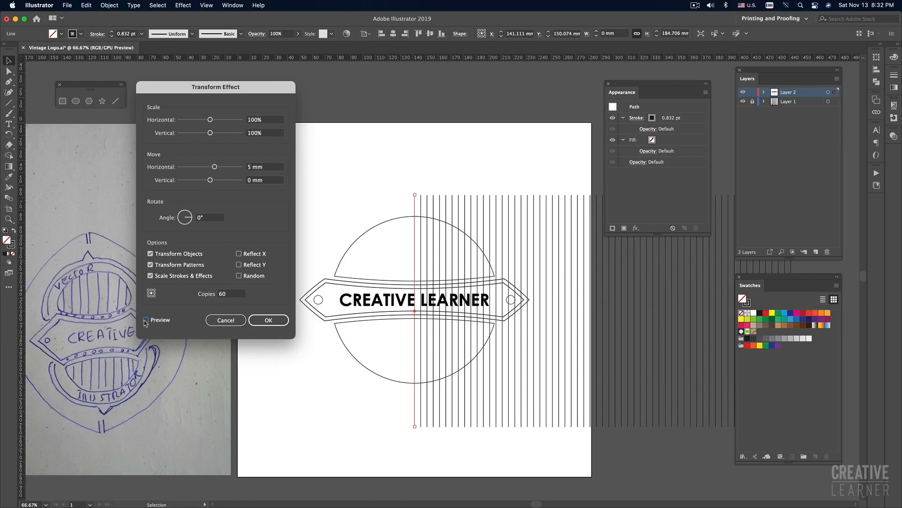
pyautogui.click(270, 321)
# Move the original line left to about X 67 mm, beyond the circle's left edge, so its copies span the artwork
pyautogui.keyDown('alt'); pyautogui.keyDown('super'); pyautogui.click(458, 266); pyautogui.keyUp('super'); pyautogui.keyUp('alt')
pyautogui.keyDown('alt'); pyautogui.keyDown('super'); pyautogui.click(459, 266); pyautogui.keyUp('super'); pyautogui.keyUp('alt')
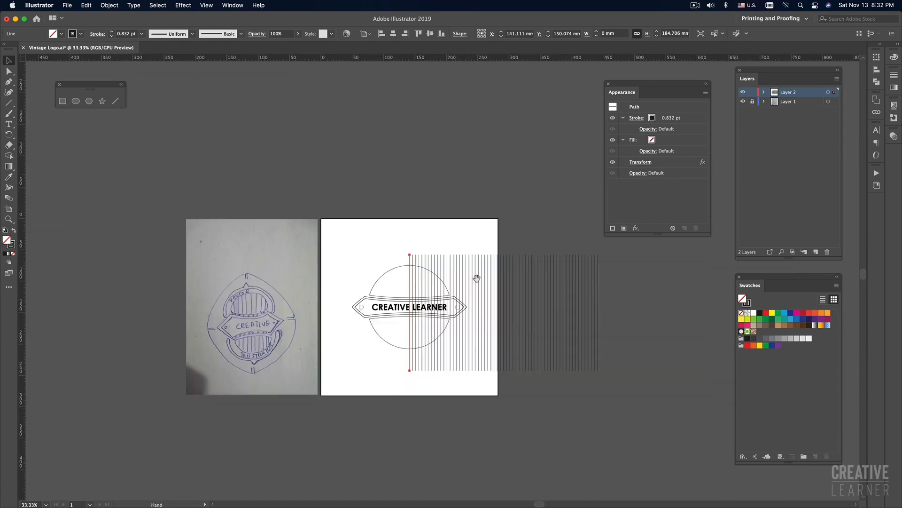
pyautogui.click(431, 232)
pyautogui.moveTo(409, 256); pyautogui.dragTo(384, 252)
pyautogui.press('super+y')
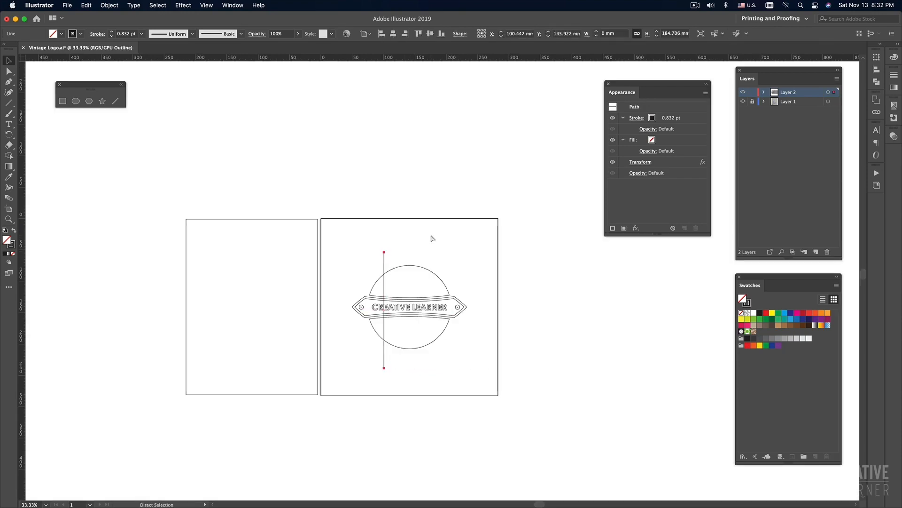
pyautogui.press('super+y')
pyautogui.press('super+equal')
pyautogui.press('super+equal')
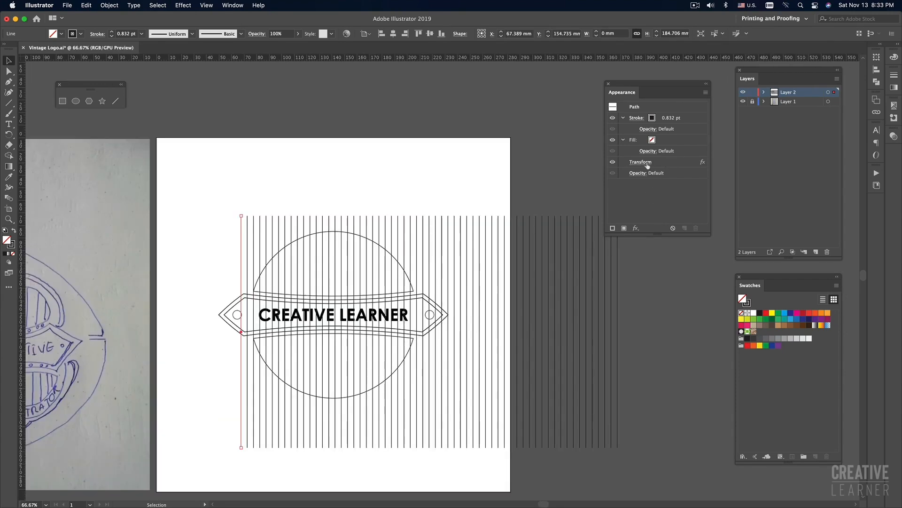
# Edit the line's Transform effect to use 30 copies and apply the change
pyautogui.click(642, 162)
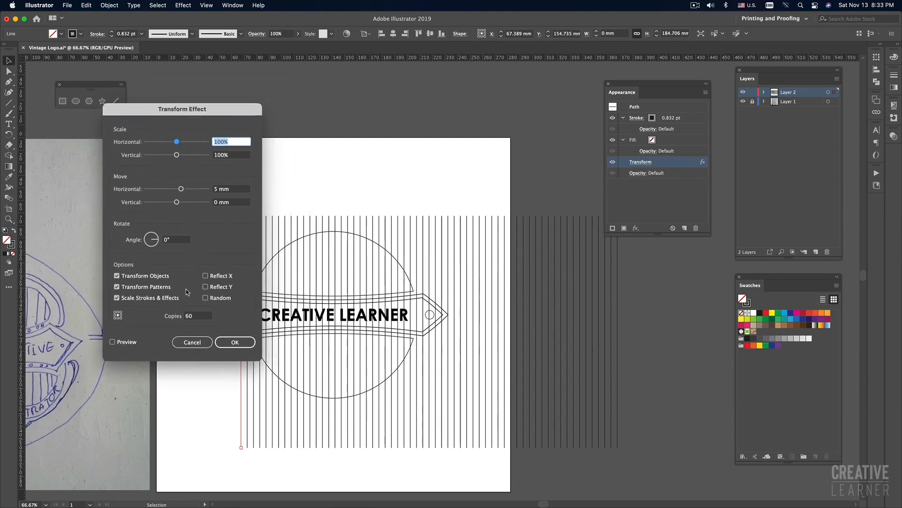
pyautogui.click(193, 317)
pyautogui.write('30')
pyautogui.click(113, 343)
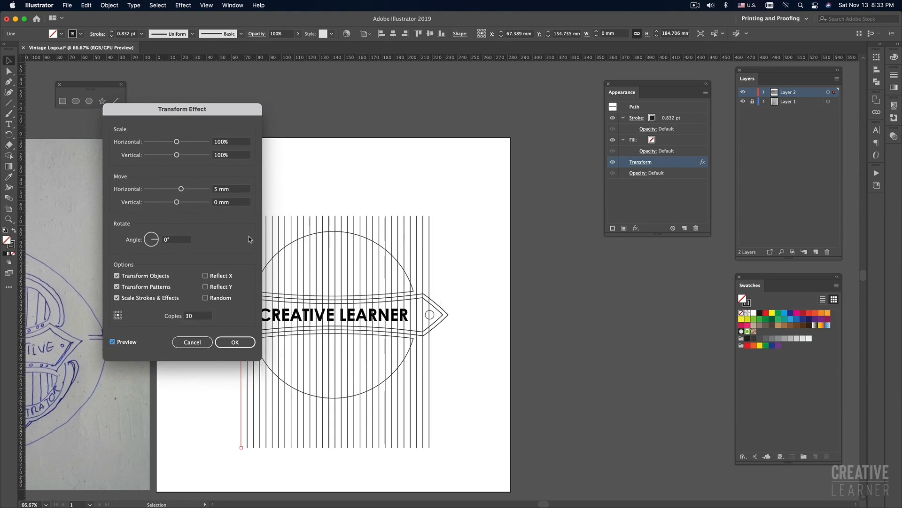
pyautogui.click(236, 342)
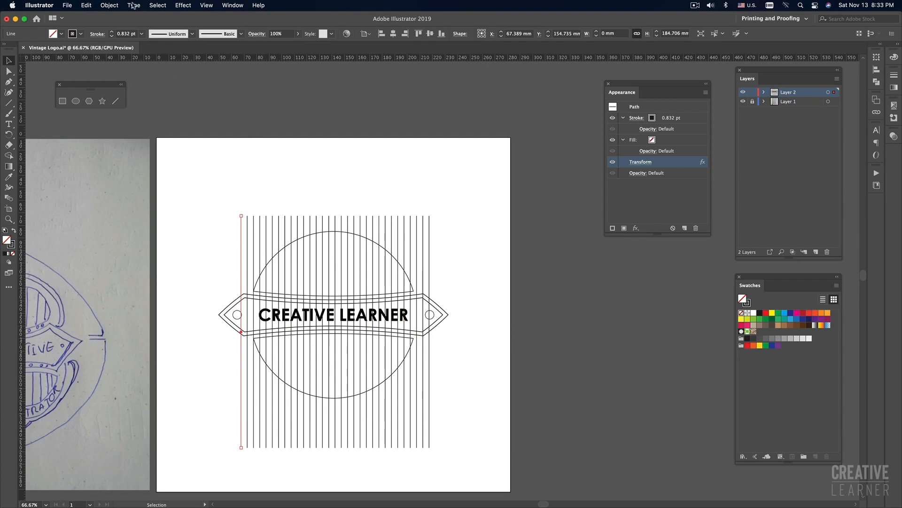
# Expand the appearance of the repeated lines and centre the group horizontally on the upper circle segment, used as key object
pyautogui.click(110, 5)
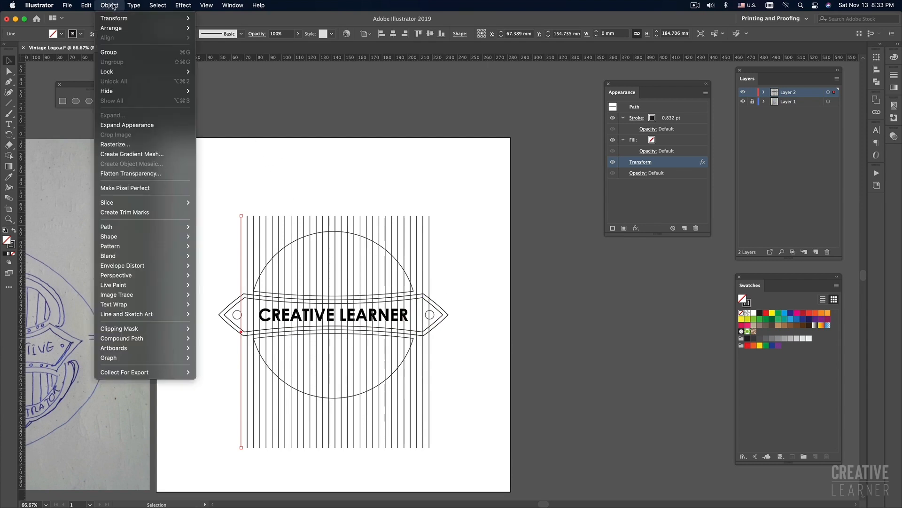
pyautogui.click(127, 127)
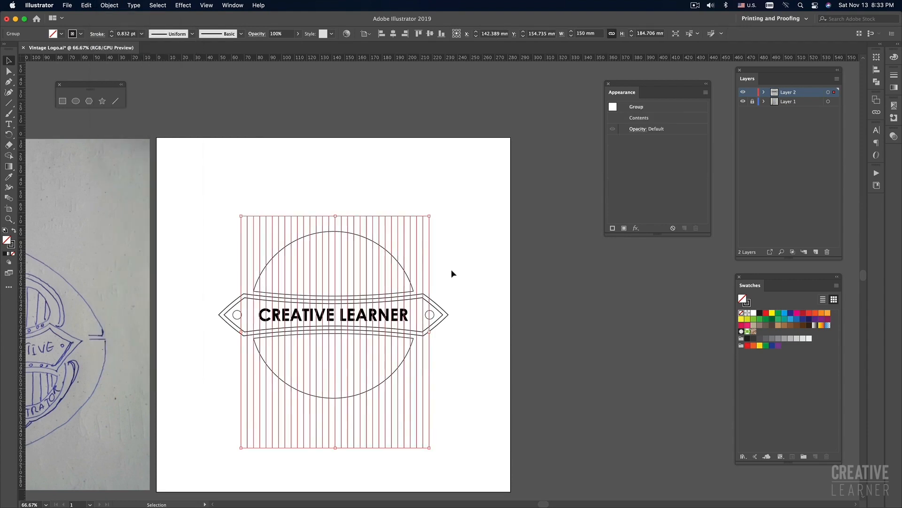
pyautogui.moveTo(198, 190); pyautogui.dragTo(437, 231)
pyautogui.keyDown('shift'); pyautogui.click(396, 258); pyautogui.keyUp('shift')
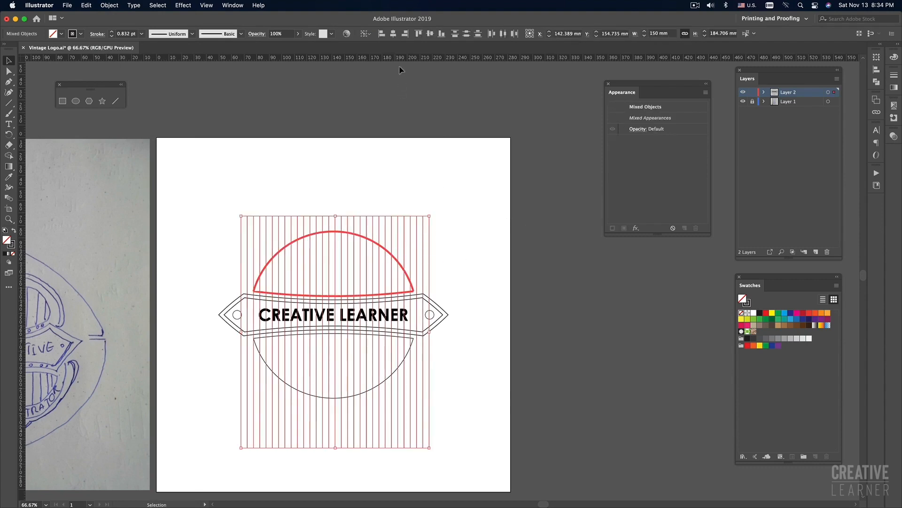
pyautogui.press('Left')
pyautogui.click(496, 257)
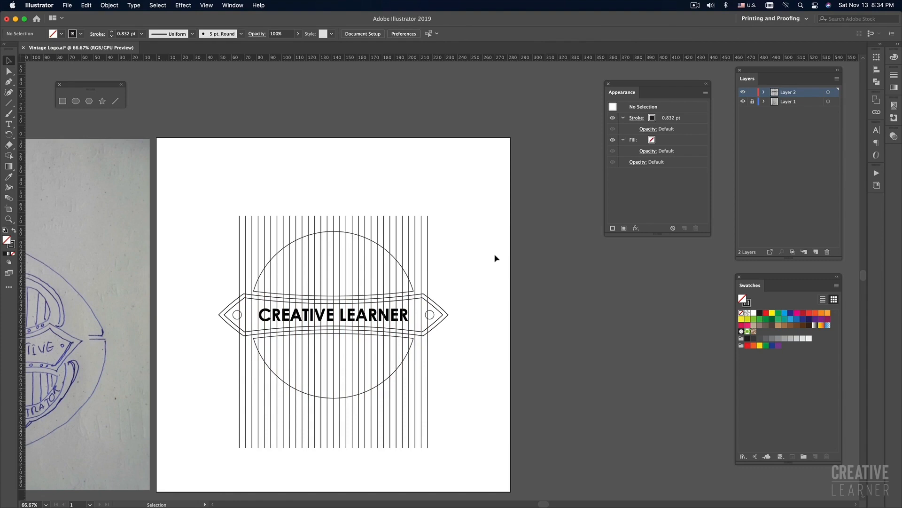
# Ungroup the expanded vertical lines so they can be selected individually
pyautogui.moveTo(476, 256); pyautogui.dragTo(515, 232)
pyautogui.keyDown('super'); pyautogui.click(396, 284); pyautogui.keyUp('super')
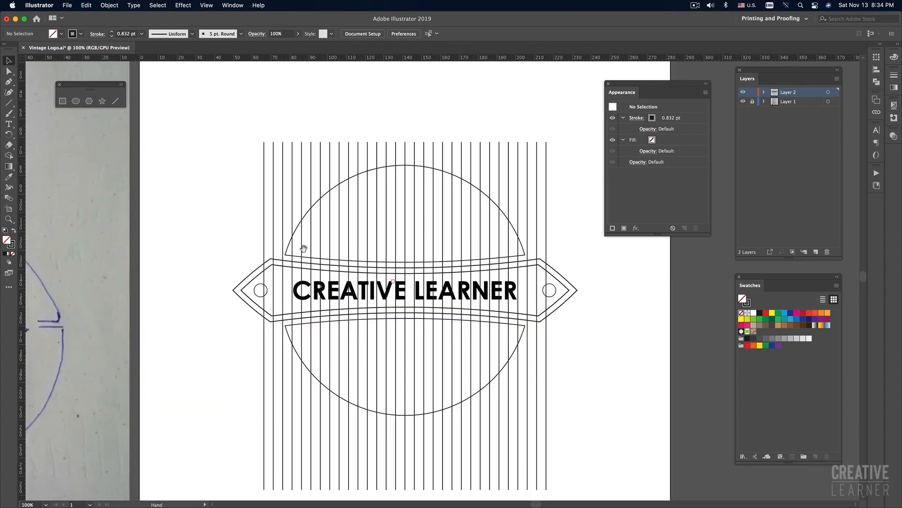
pyautogui.click(546, 165)
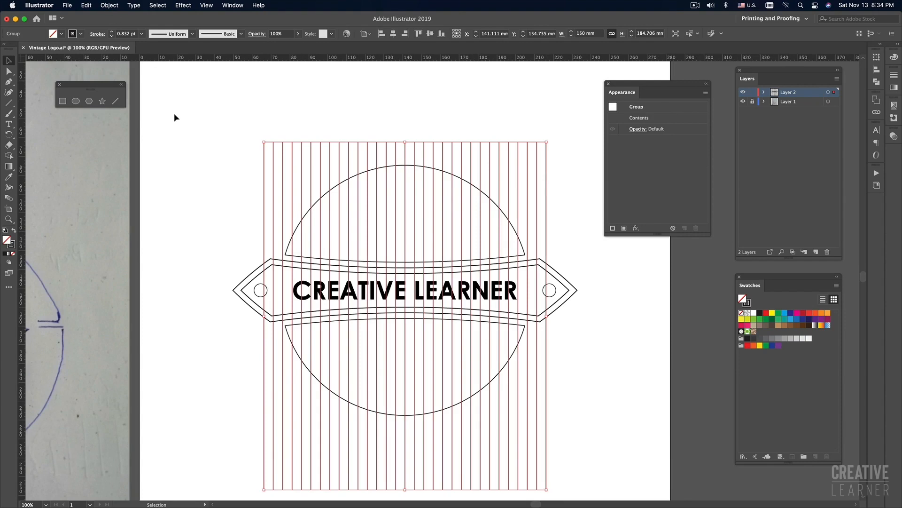
pyautogui.click(117, 5)
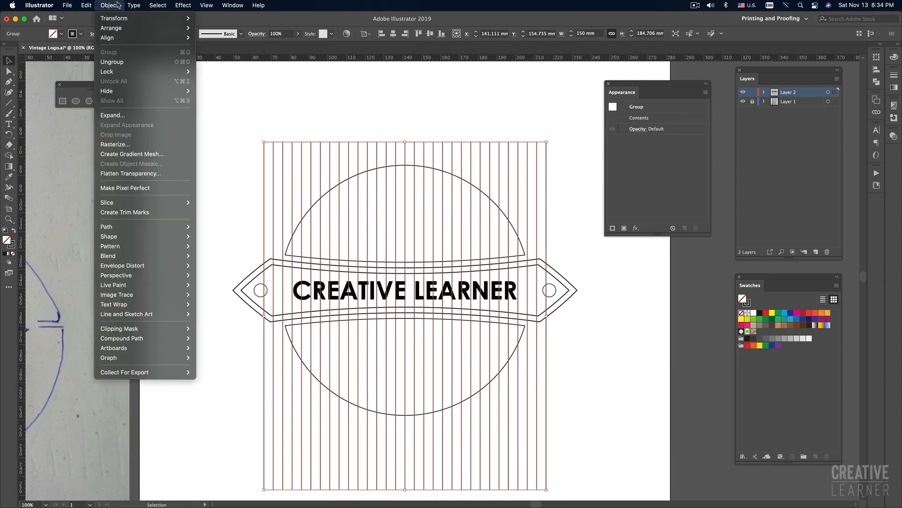
pyautogui.click(110, 63)
pyautogui.click(220, 98)
pyautogui.click(265, 149)
pyautogui.click(244, 114)
# Delete the three outermost vertical lines on each side that fall outside the circle
pyautogui.moveTo(571, 196); pyautogui.dragTo(527, 140)
pyautogui.press('Delete')
pyautogui.moveTo(234, 126); pyautogui.dragTo(284, 170)
pyautogui.press('Delete')
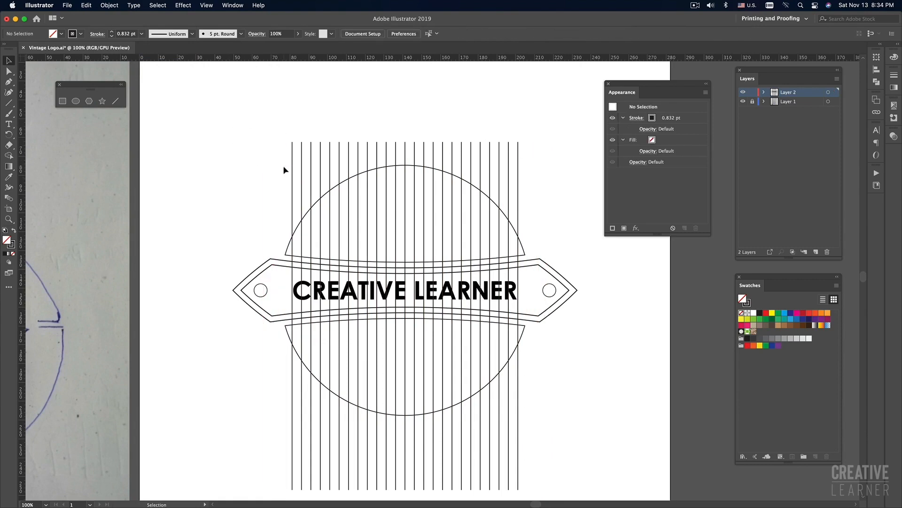
# Shorten all the vertical lines from both ends so they reach only slightly above and below the upper circle segment
pyautogui.press('super+minus')
pyautogui.press('super+minus')
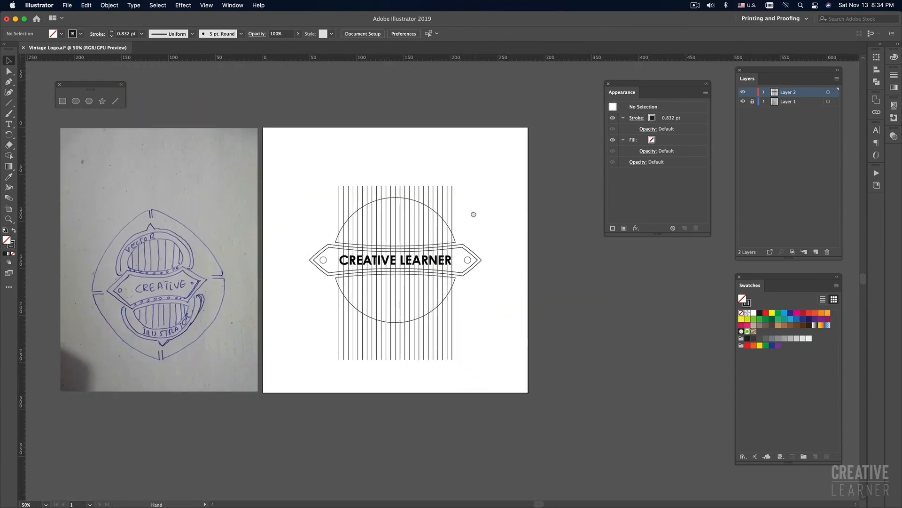
pyautogui.press('super+plus')
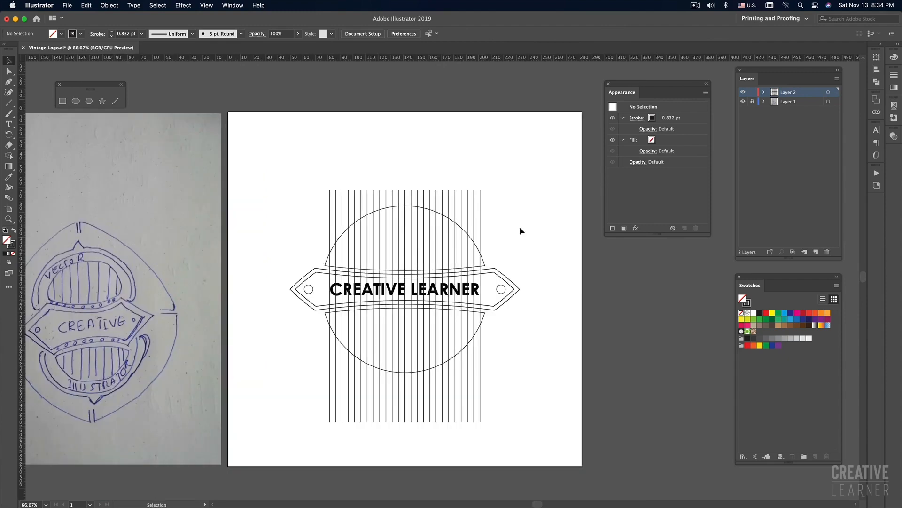
pyautogui.moveTo(282, 169); pyautogui.dragTo(539, 201)
pyautogui.moveTo(405, 422); pyautogui.dragTo(404, 390)
pyautogui.click(503, 398)
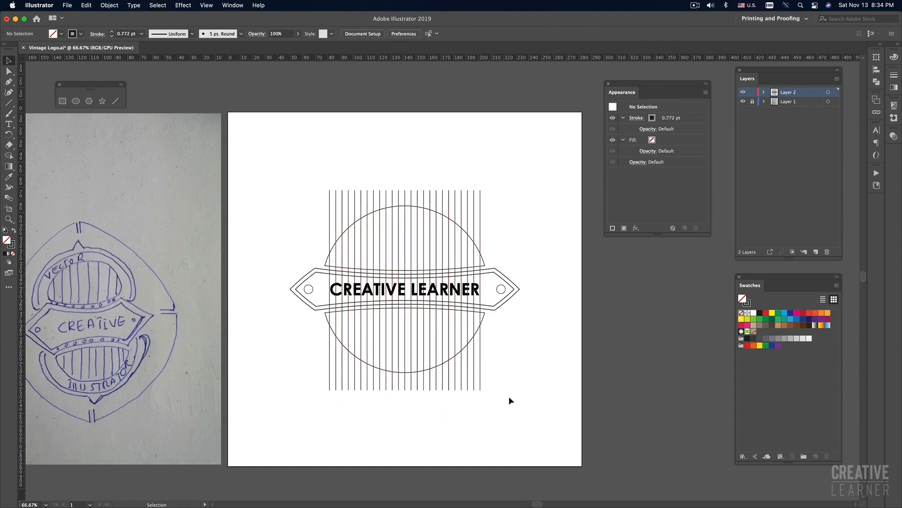
pyautogui.press('z')
pyautogui.moveTo(523, 418); pyautogui.dragTo(282, 380)
pyautogui.moveTo(408, 391); pyautogui.dragTo(402, 277)
pyautogui.moveTo(406, 192); pyautogui.dragTo(407, 196)
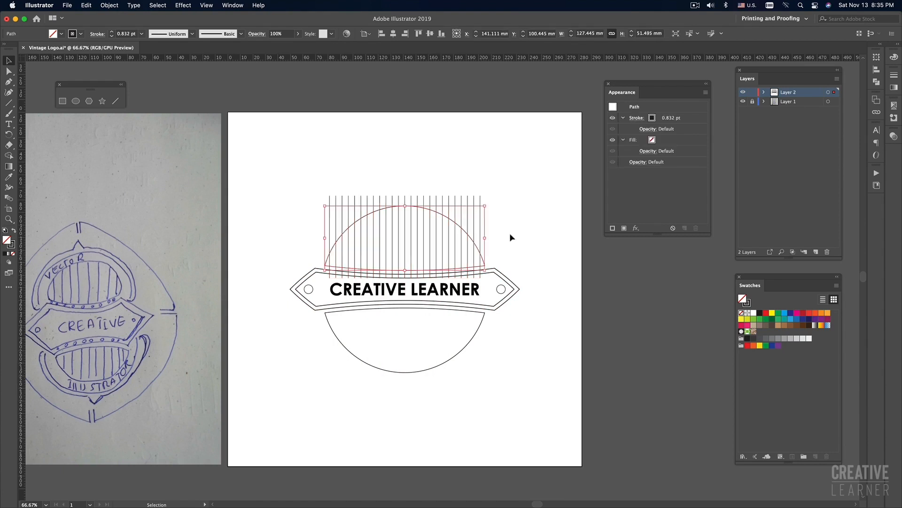
pyautogui.click(510, 234)
pyautogui.click(485, 265)
pyautogui.press('a')
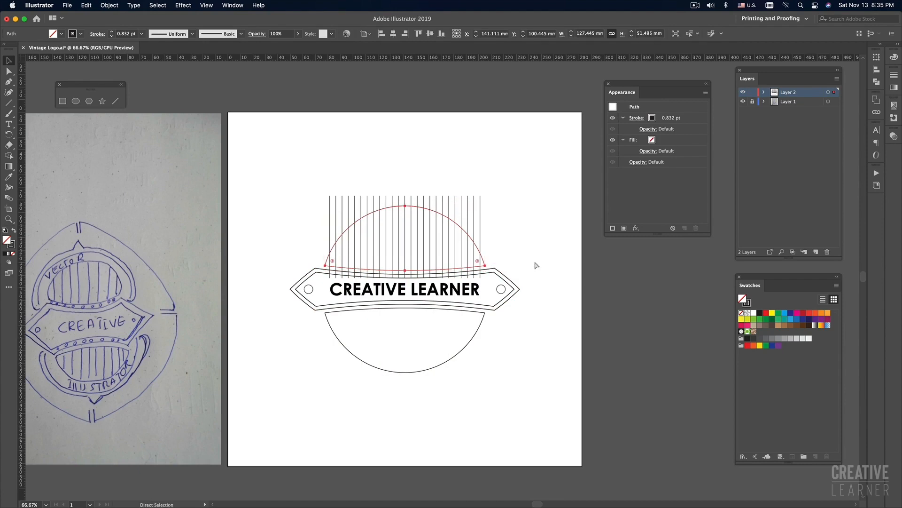
pyautogui.press('v')
pyautogui.moveTo(500, 211); pyautogui.dragTo(303, 167)
pyautogui.click(540, 236)
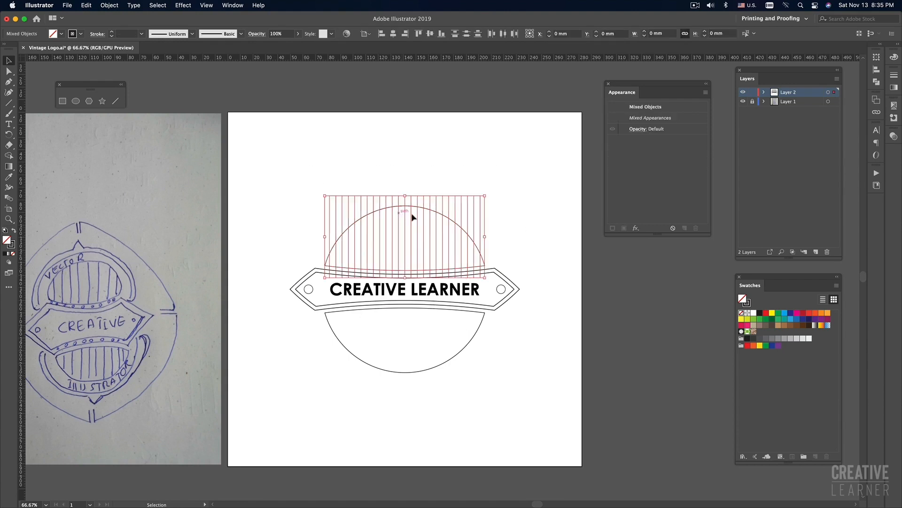
# Cut the upper circle segment and paste it in front of the vertical lines, keeping its position
pyautogui.click(486, 264)
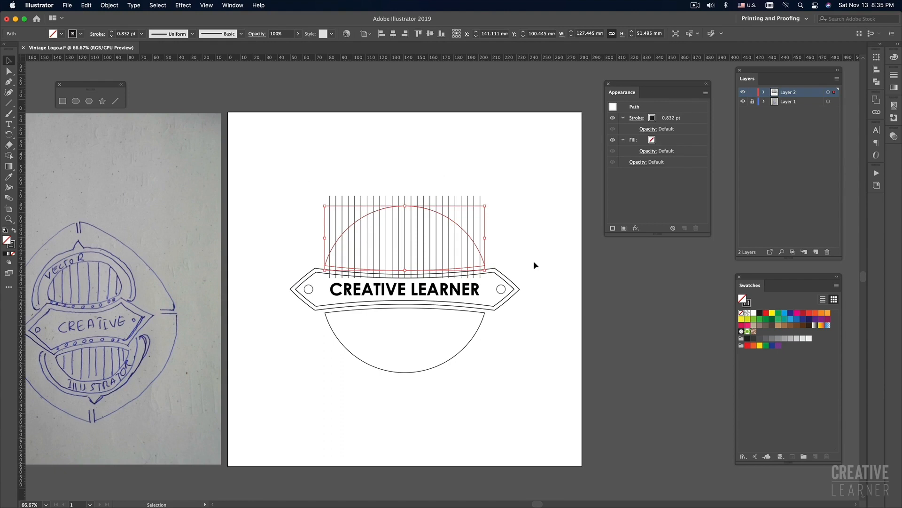
pyautogui.press('Delete')
pyautogui.moveTo(508, 223); pyautogui.dragTo(241, 164)
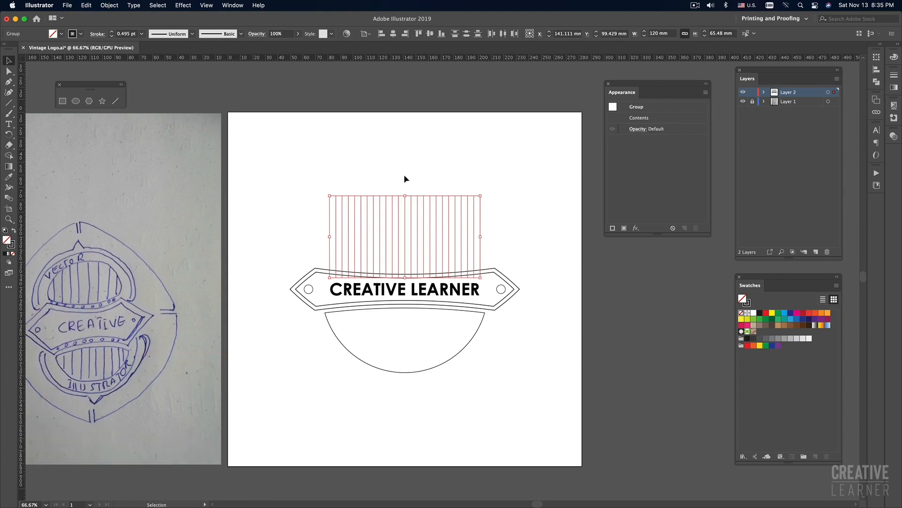
pyautogui.press('a')
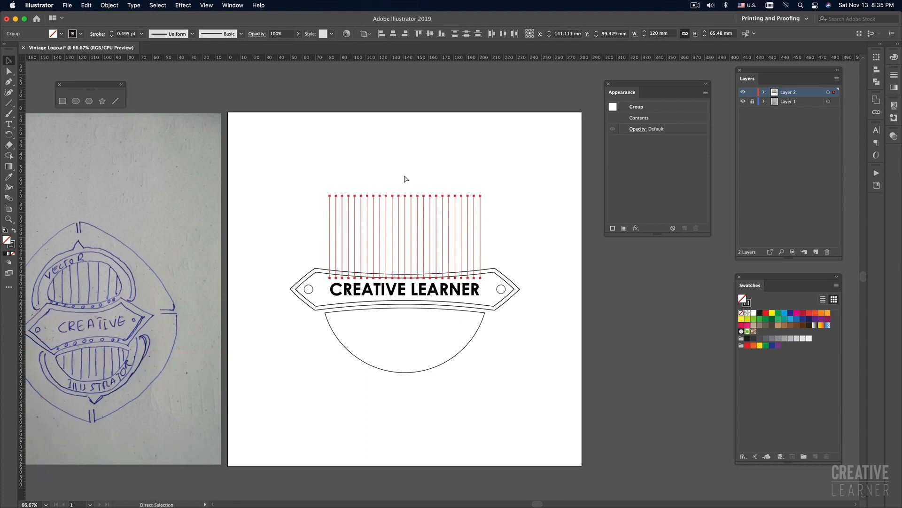
pyautogui.press('super+f')
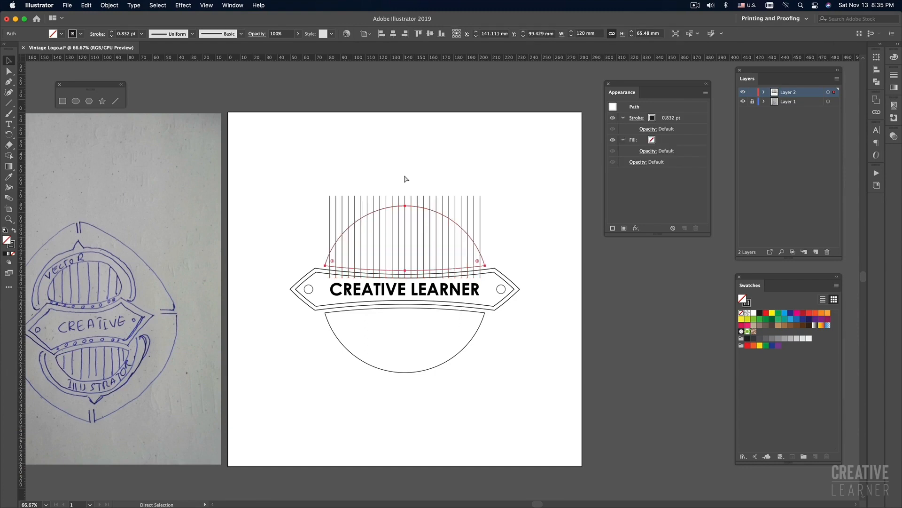
pyautogui.click(406, 179)
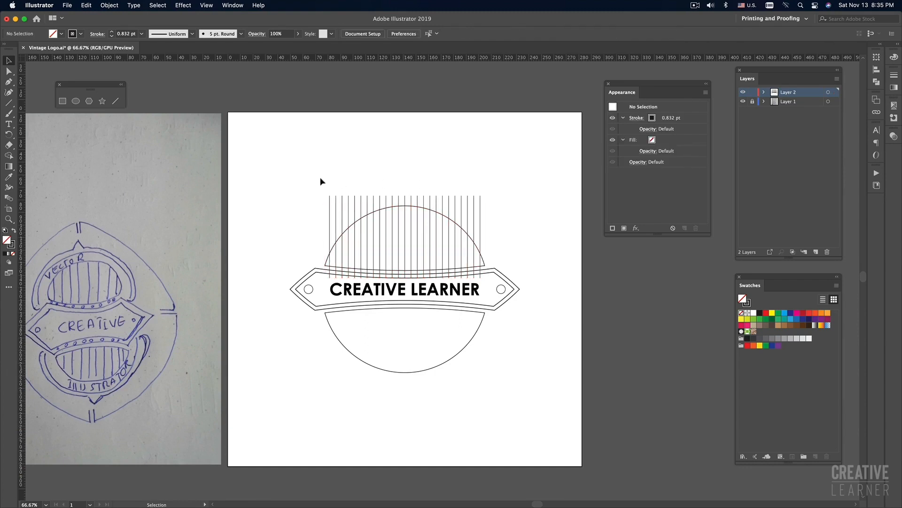
# Make a clipping mask from the upper circle segment so it trims the vertical lines
pyautogui.moveTo(311, 179); pyautogui.dragTo(540, 231)
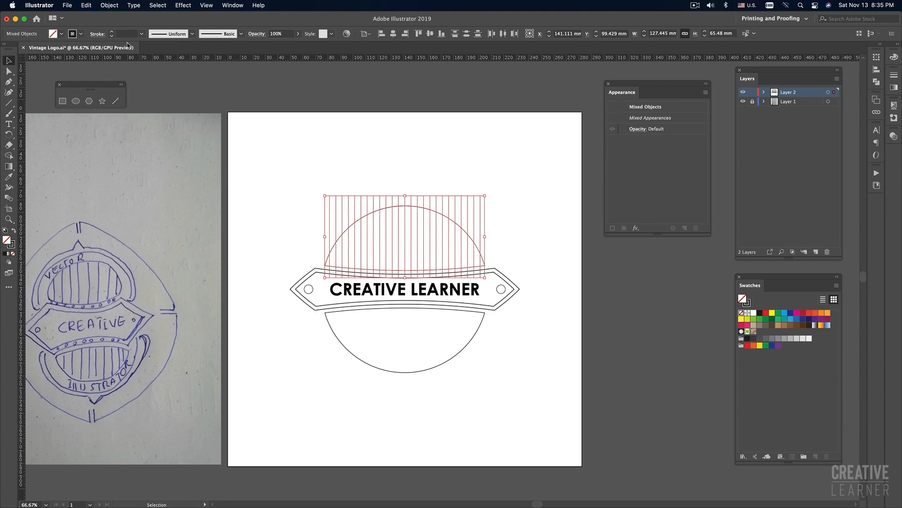
pyautogui.click(109, 5)
pyautogui.moveTo(163, 319)
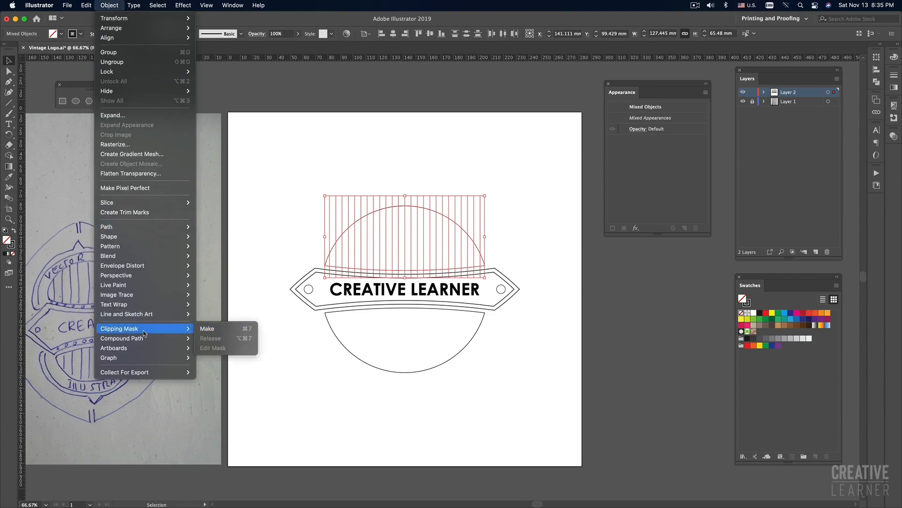
pyautogui.click(210, 330)
pyautogui.click(543, 348)
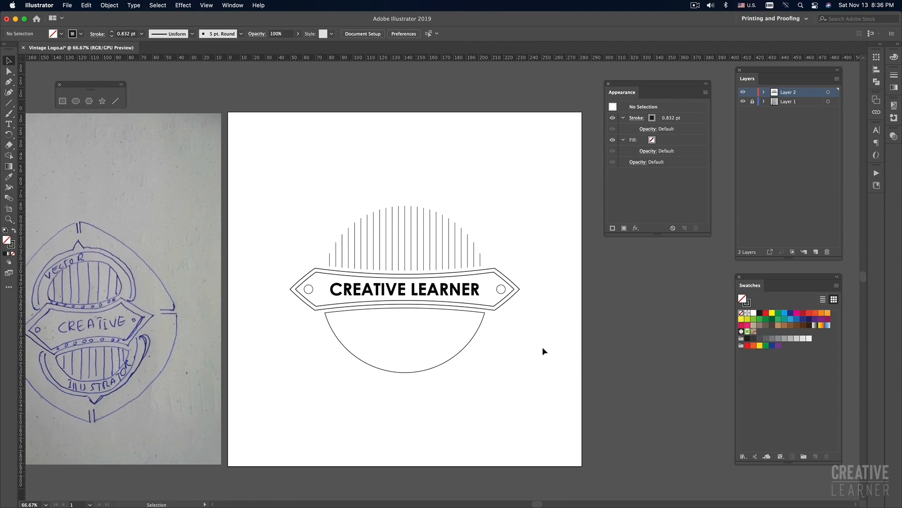
pyautogui.click(456, 359)
pyautogui.click(541, 366)
pyautogui.click(463, 367)
pyautogui.click(557, 396)
pyautogui.press('z')
pyautogui.keyDown('alt'); pyautogui.keyDown('super'); pyautogui.click(428, 342); pyautogui.keyUp('super'); pyautogui.keyUp('alt')
pyautogui.moveTo(431, 334); pyautogui.dragTo(413, 362)
pyautogui.keyDown('super'); pyautogui.click(411, 301); pyautogui.keyUp('super')
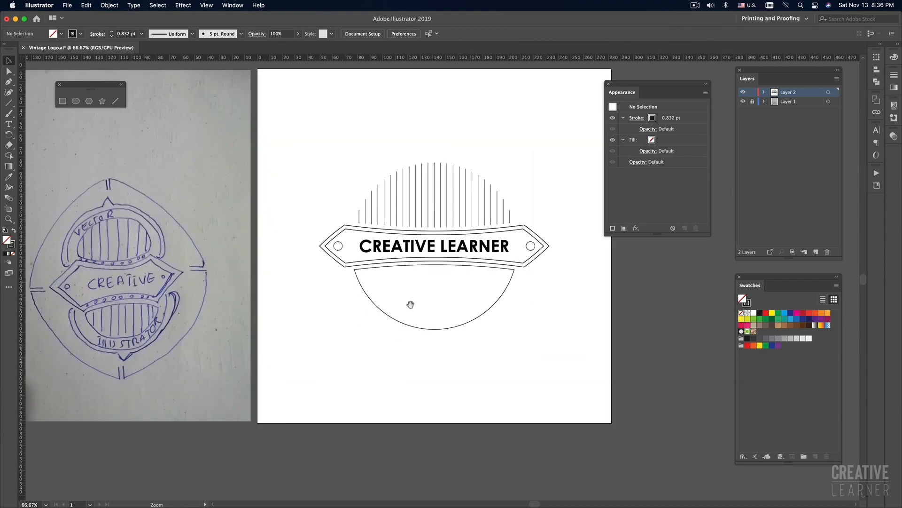
pyautogui.moveTo(411, 307); pyautogui.dragTo(393, 345)
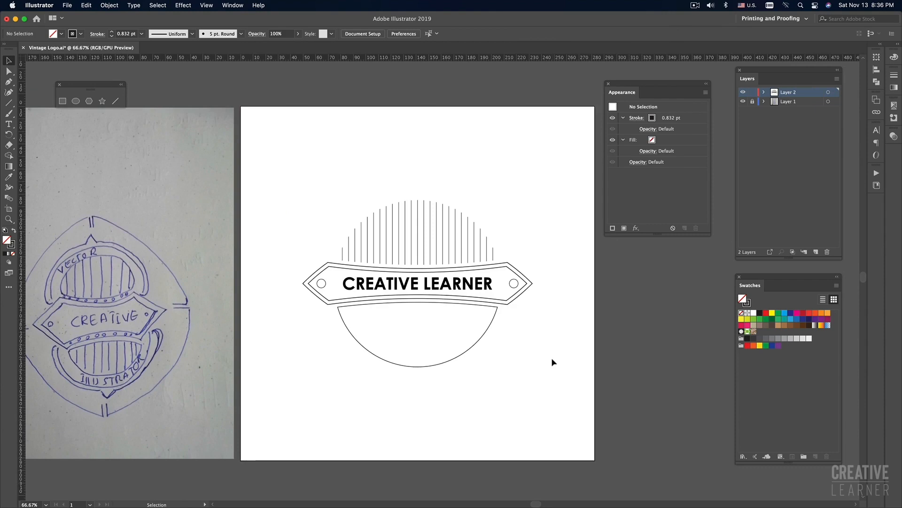
pyautogui.moveTo(480, 332); pyautogui.dragTo(489, 332)
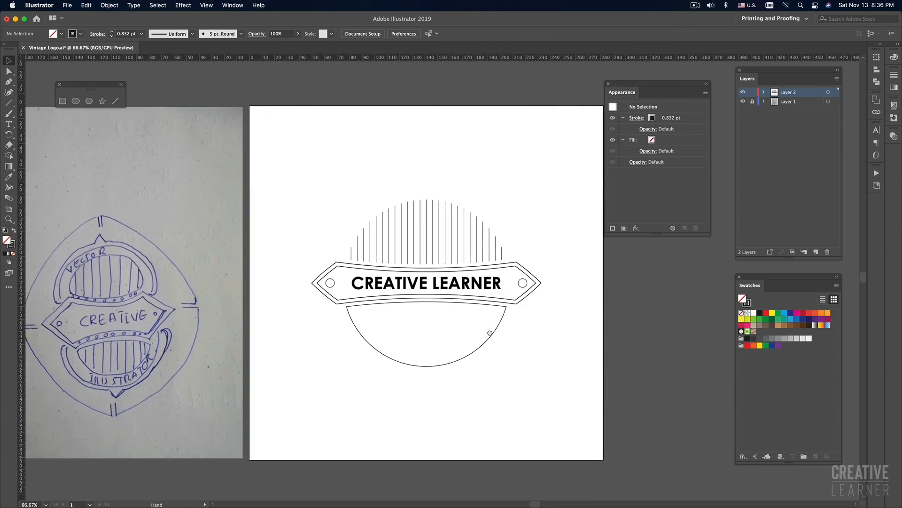
pyautogui.click(433, 225)
pyautogui.click(502, 181)
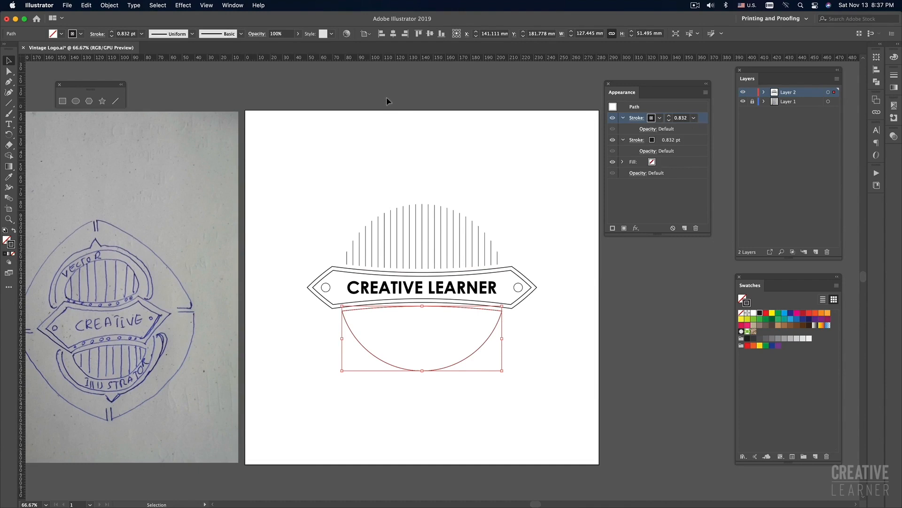
# Apply an Offset Path effect of -3.5278 mm to the lower circle segment's added stroke to form an inner outline
pyautogui.click(189, 5)
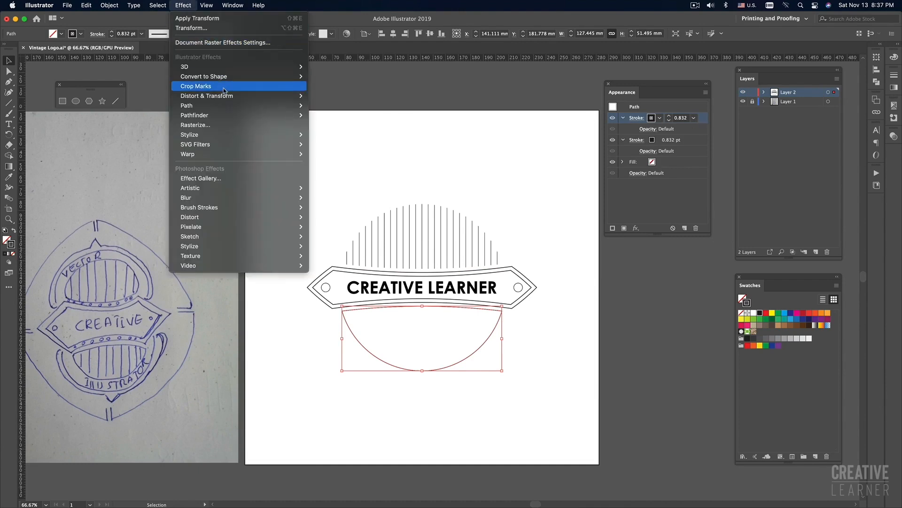
pyautogui.moveTo(296, 105)
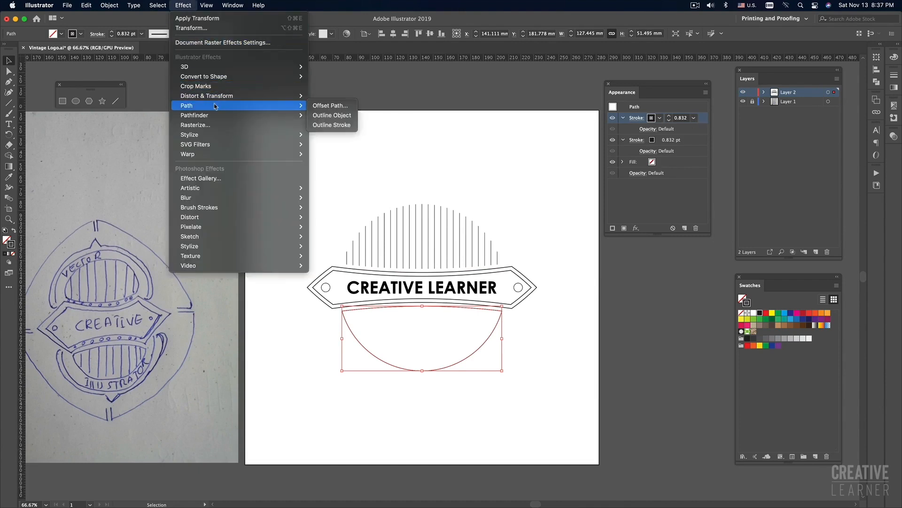
pyautogui.click(348, 107)
pyautogui.moveTo(499, 94); pyautogui.dragTo(458, 95)
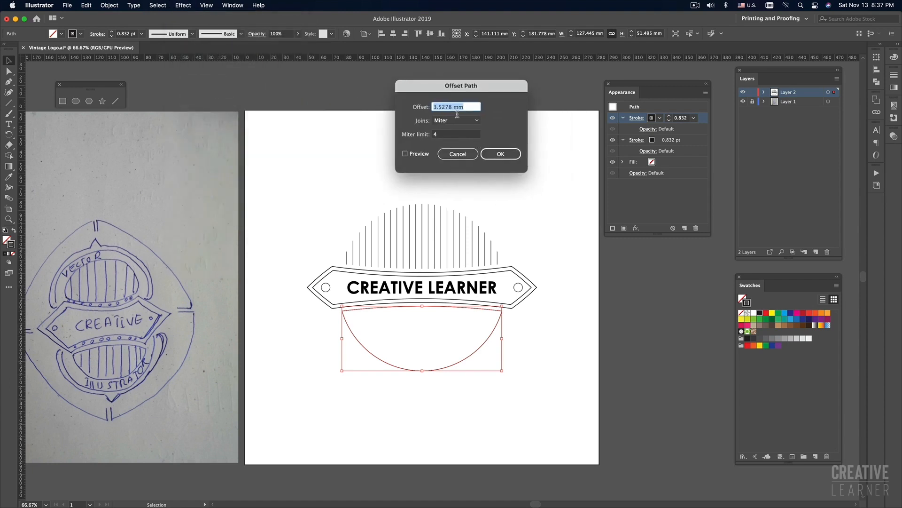
pyautogui.click(405, 154)
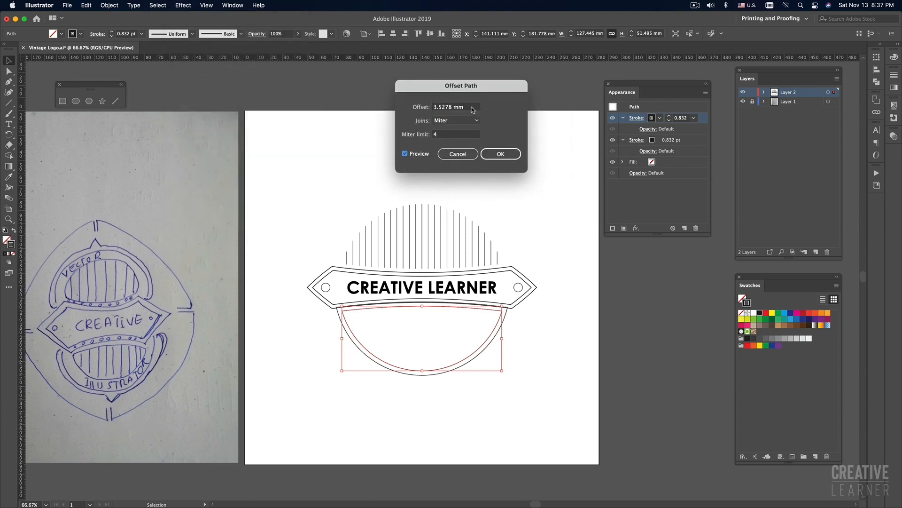
pyautogui.click(473, 108)
pyautogui.click(434, 107)
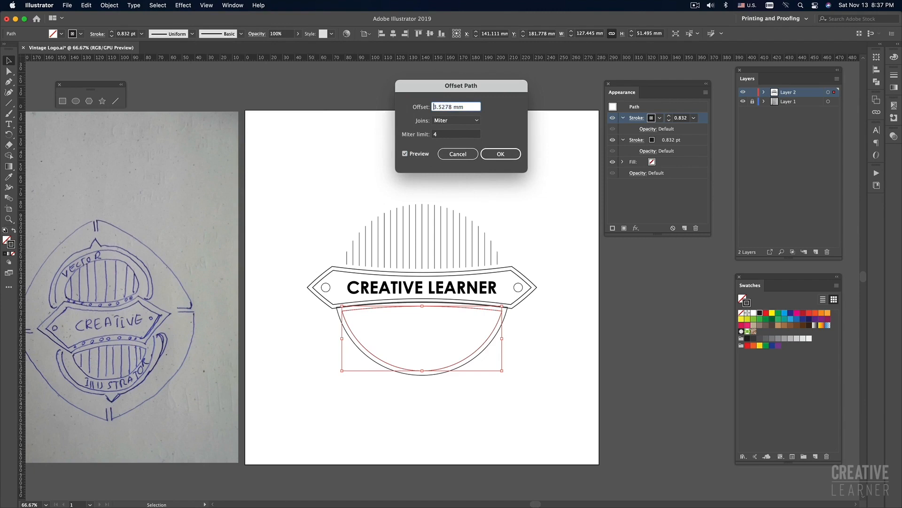
pyautogui.write('-')
pyautogui.click(406, 154)
pyautogui.click(503, 154)
pyautogui.click(565, 185)
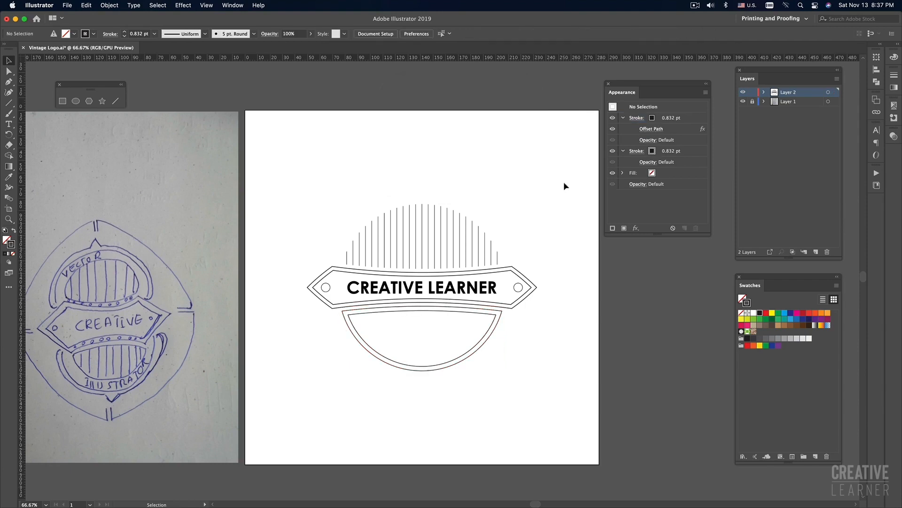
pyautogui.click(480, 344)
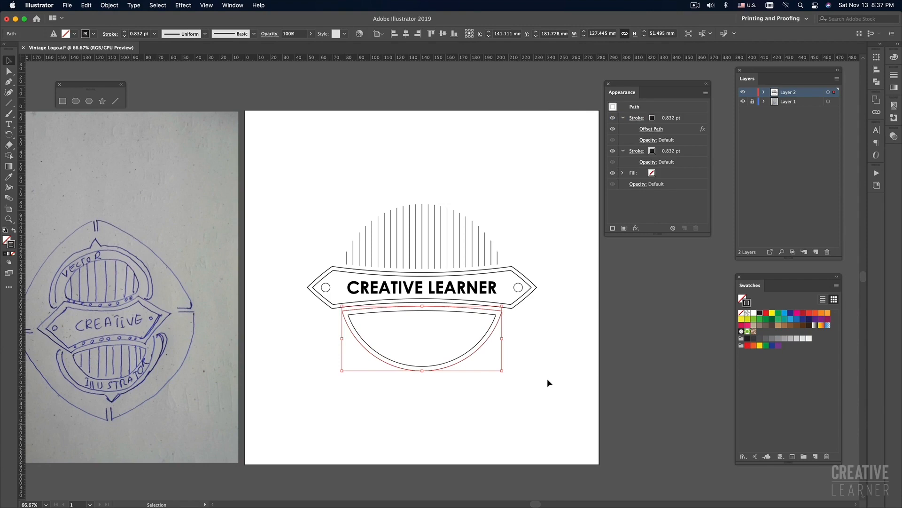
pyautogui.click(557, 377)
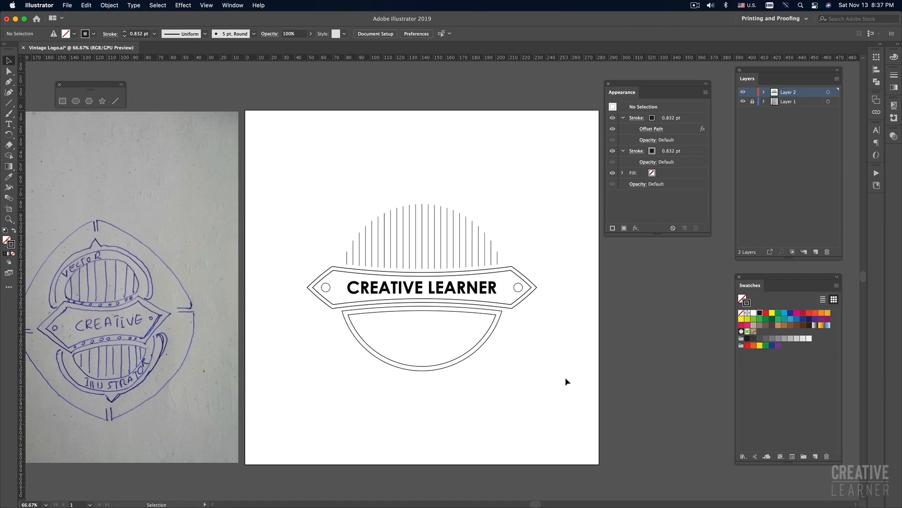
pyautogui.click(479, 235)
pyautogui.click(528, 227)
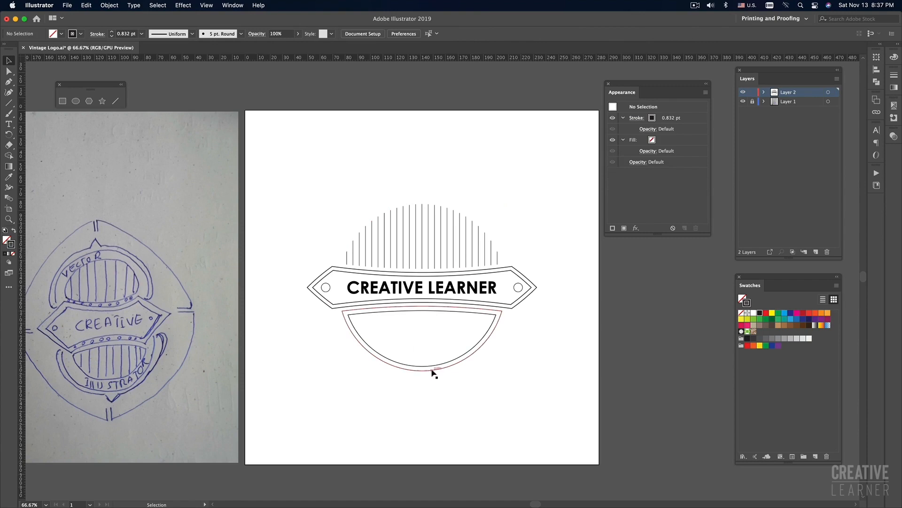
# Expand the appearance of the lower circle segment so its offset stroke becomes a real path
pyautogui.click(432, 369)
pyautogui.click(109, 6)
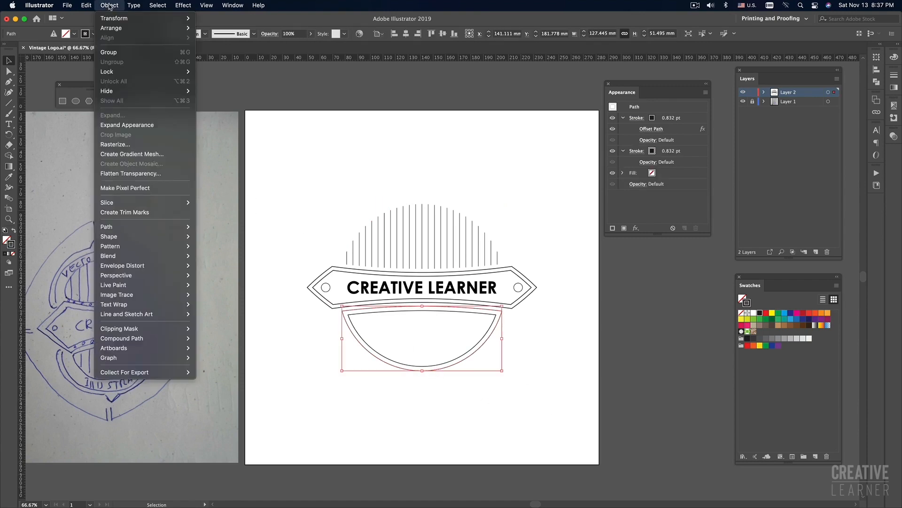
pyautogui.click(130, 125)
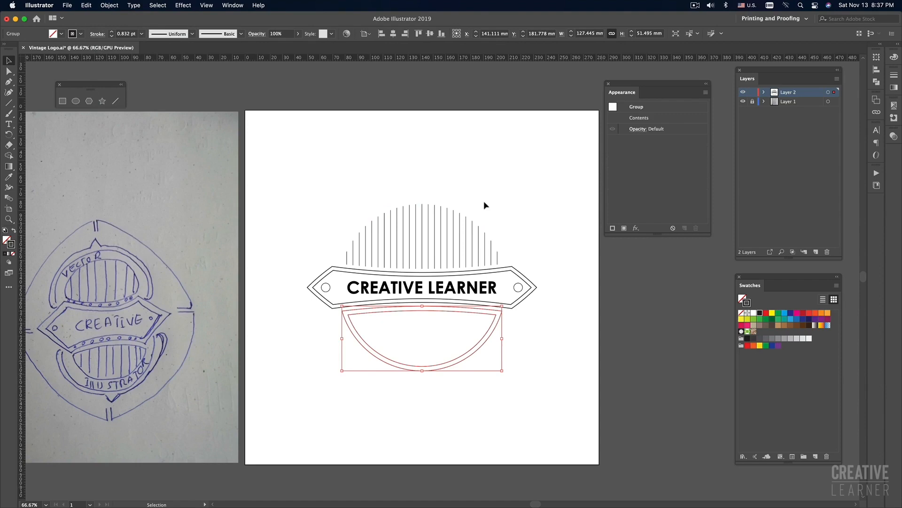
pyautogui.click(499, 194)
# Ungroup the expanded lower segment so its inner and outer outlines are separate paths
pyautogui.click(497, 332)
pyautogui.click(517, 340)
pyautogui.click(494, 332)
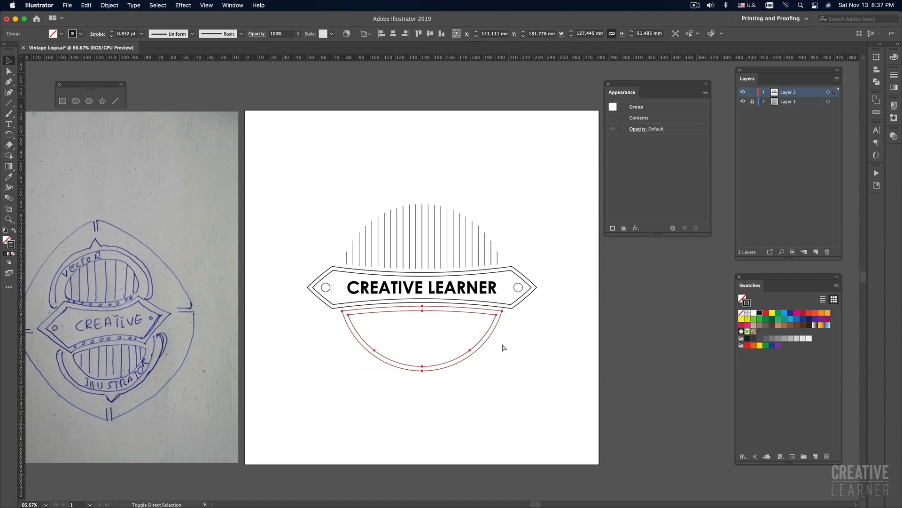
pyautogui.press('super+shift+g')
pyautogui.click(514, 343)
pyautogui.click(495, 323)
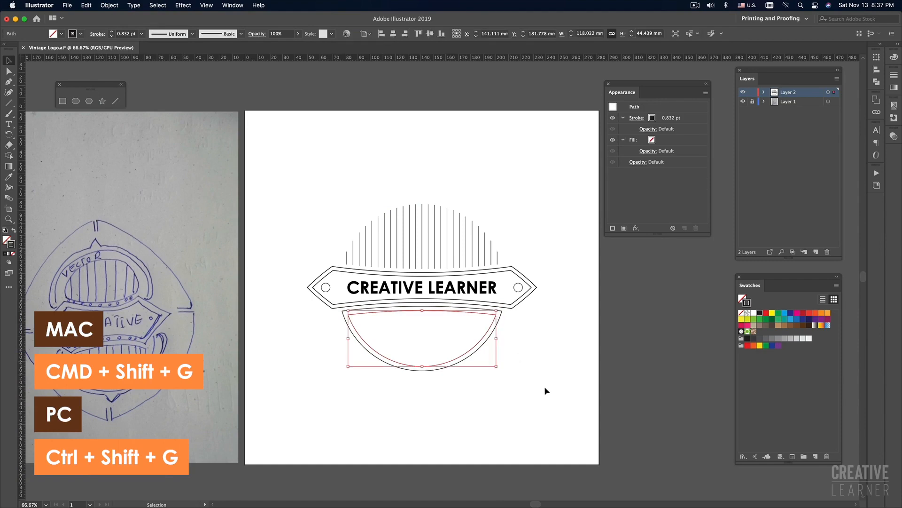
pyautogui.click(546, 391)
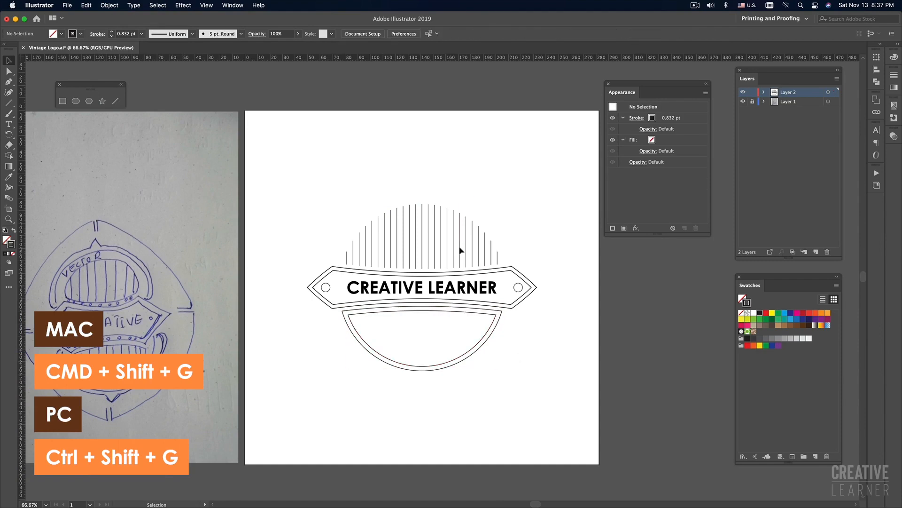
pyautogui.click(480, 247)
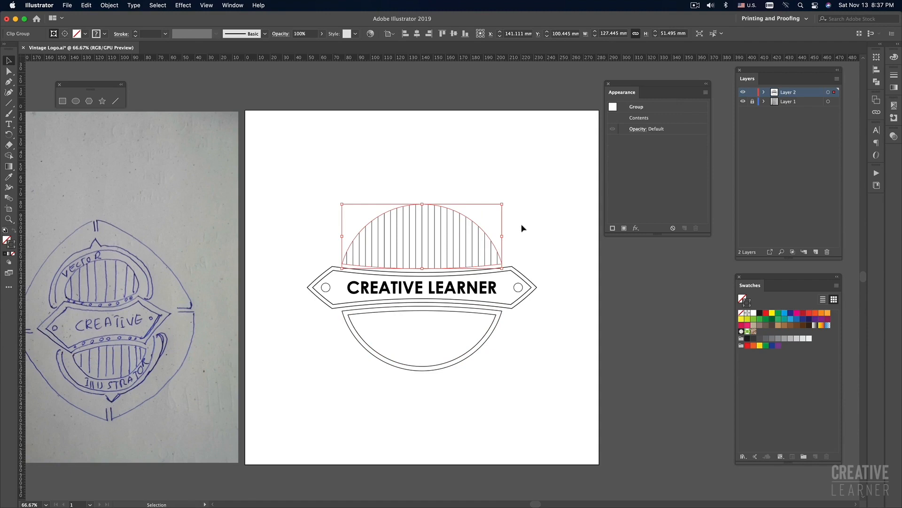
pyautogui.click(532, 213)
pyautogui.click(498, 246)
pyautogui.moveTo(475, 226); pyautogui.dragTo(494, 109)
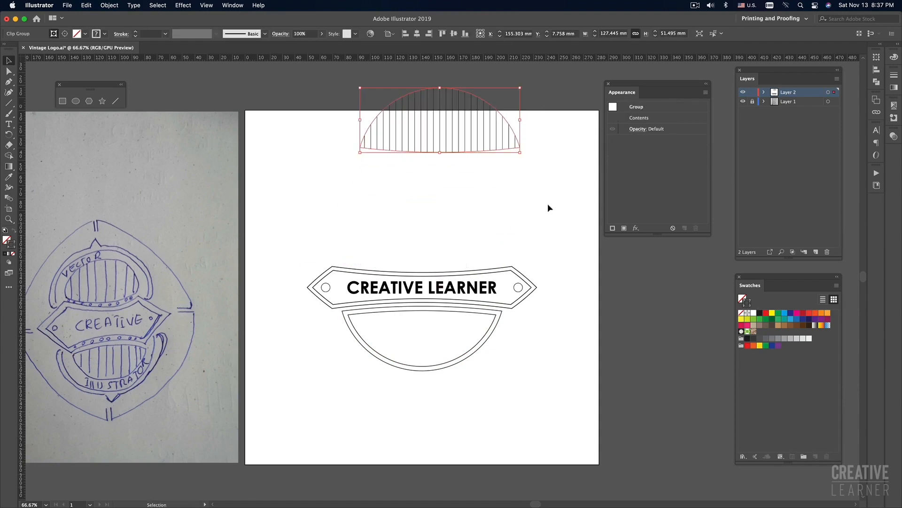
pyautogui.press('cmd+z')
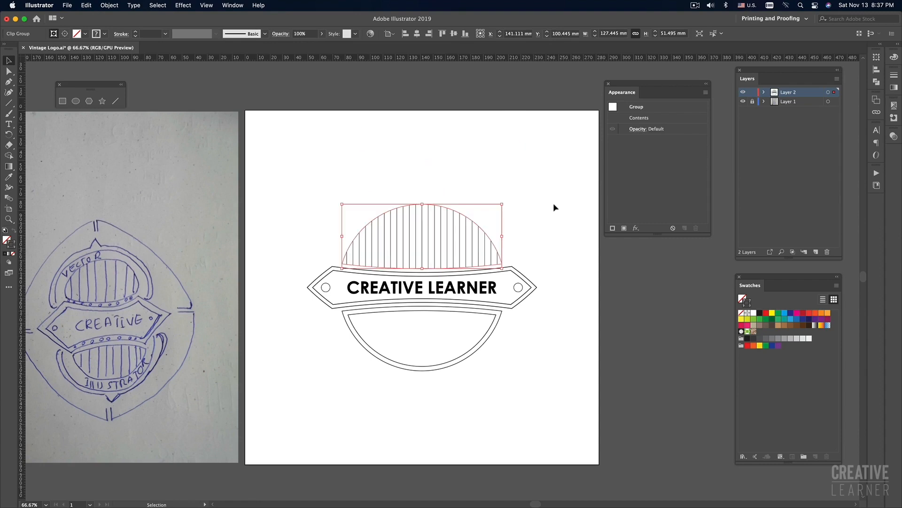
pyautogui.click(553, 207)
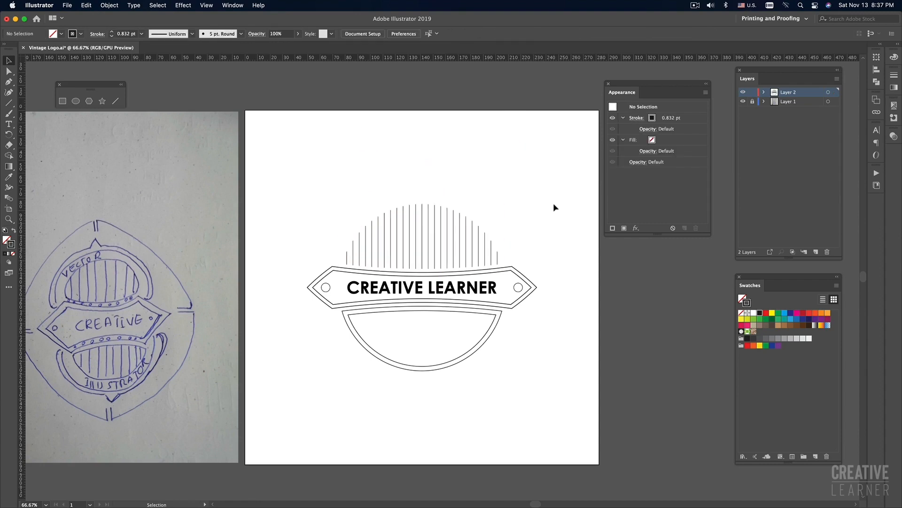
# Expand Layer 2's contents and examine the clip group holding the upper segment's vertical lines
pyautogui.click(479, 230)
pyautogui.click(764, 92)
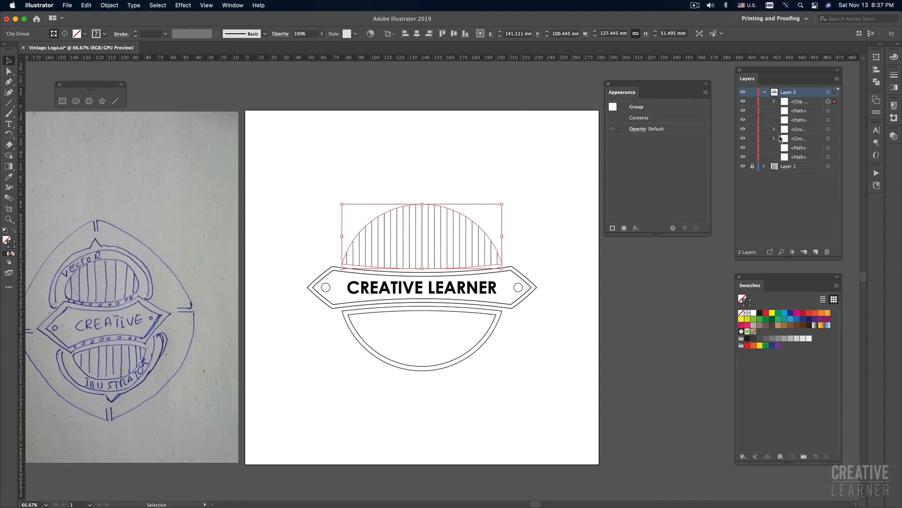
pyautogui.click(489, 200)
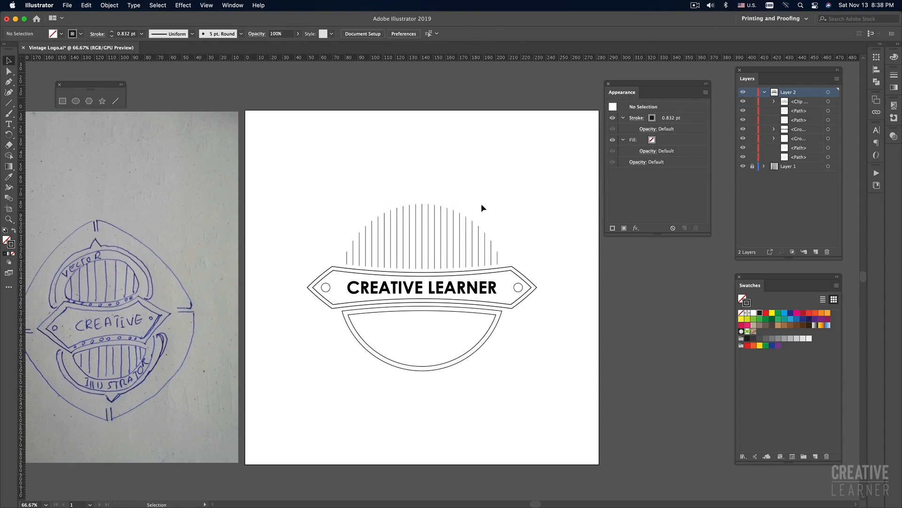
pyautogui.click(448, 236)
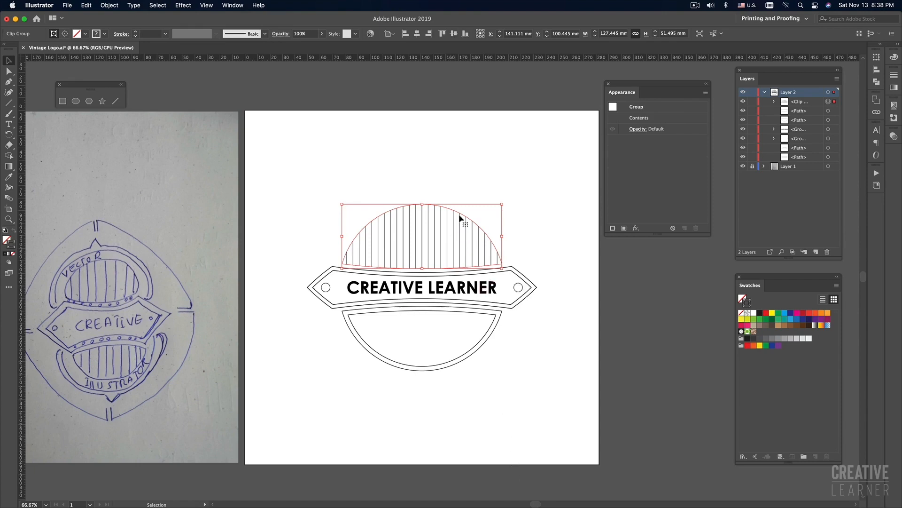
pyautogui.click(432, 180)
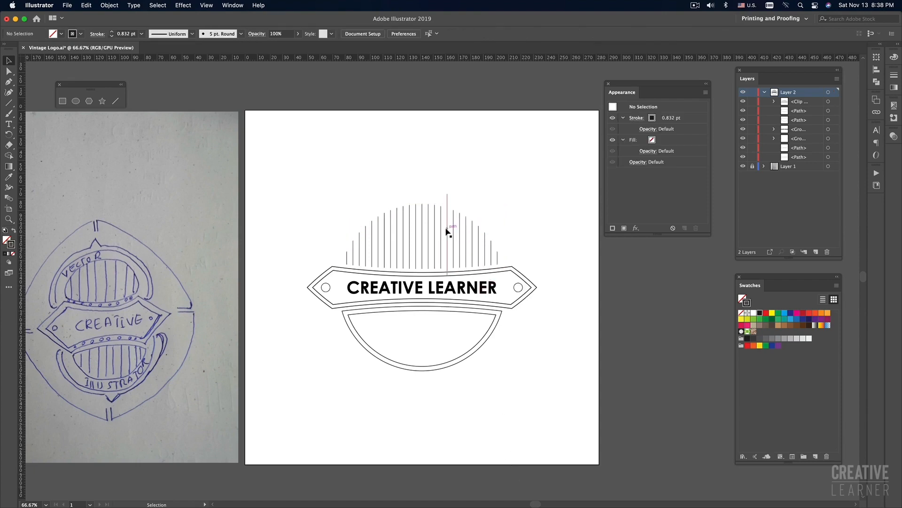
pyautogui.click(452, 234)
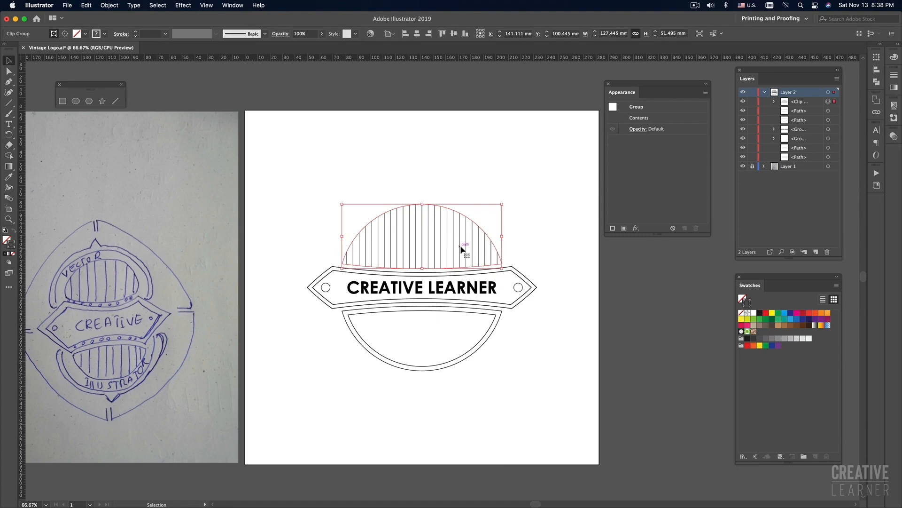
pyautogui.click(488, 225)
pyautogui.moveTo(489, 227); pyautogui.dragTo(472, 151)
pyautogui.press('super+z')
pyautogui.click(530, 214)
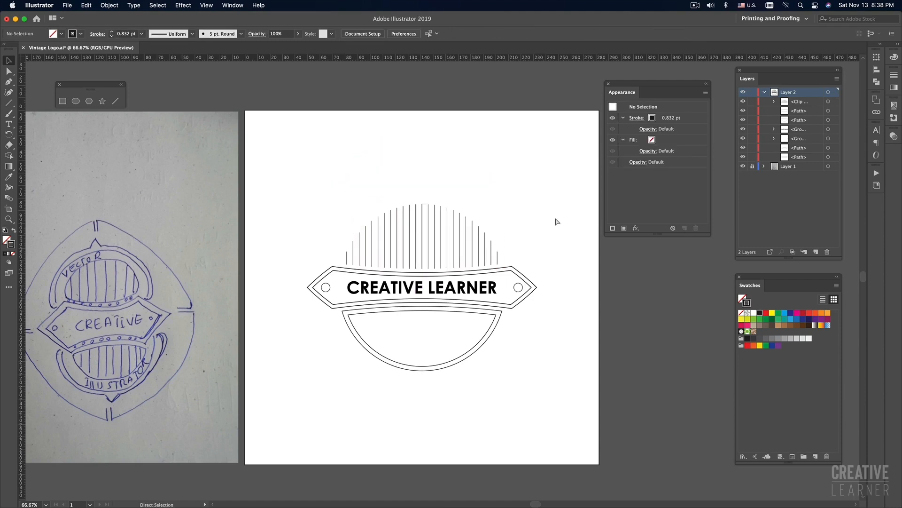
# Inspect the clipped vertical lines and their masking segment in outline view
pyautogui.press('super+y')
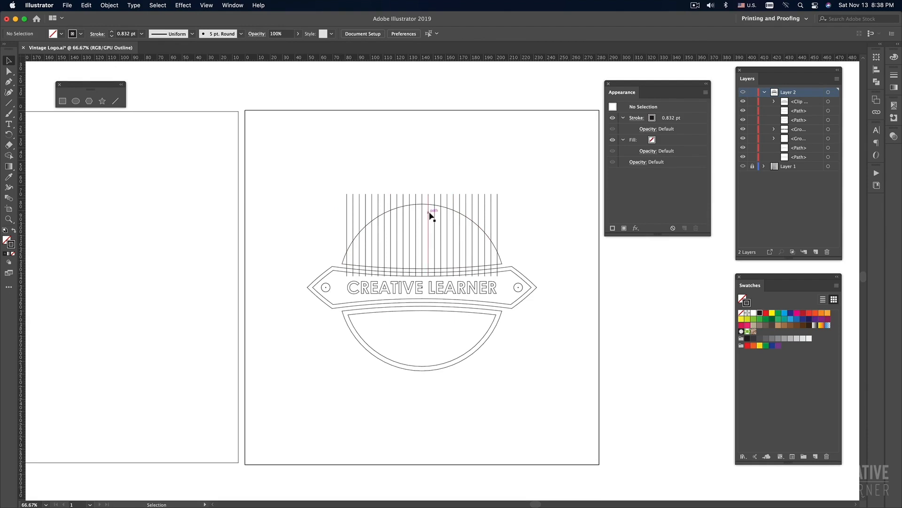
pyautogui.press('super+y')
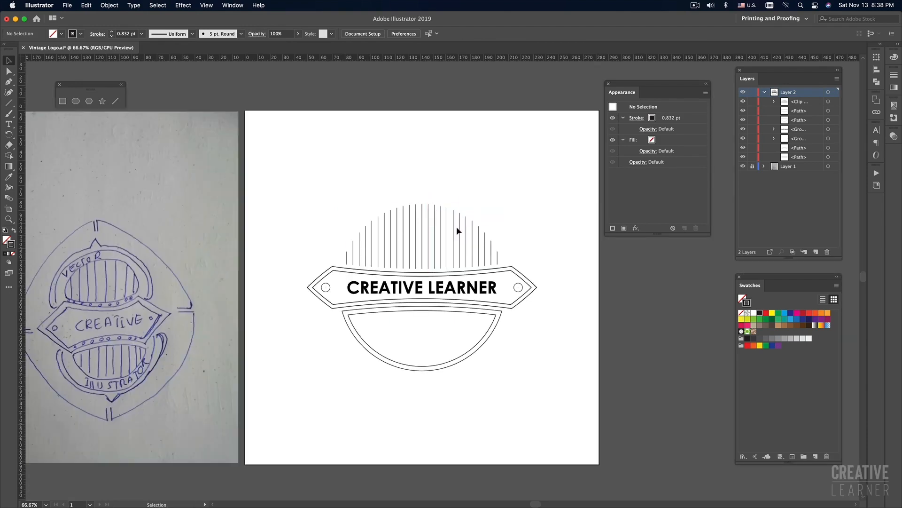
pyautogui.click(479, 233)
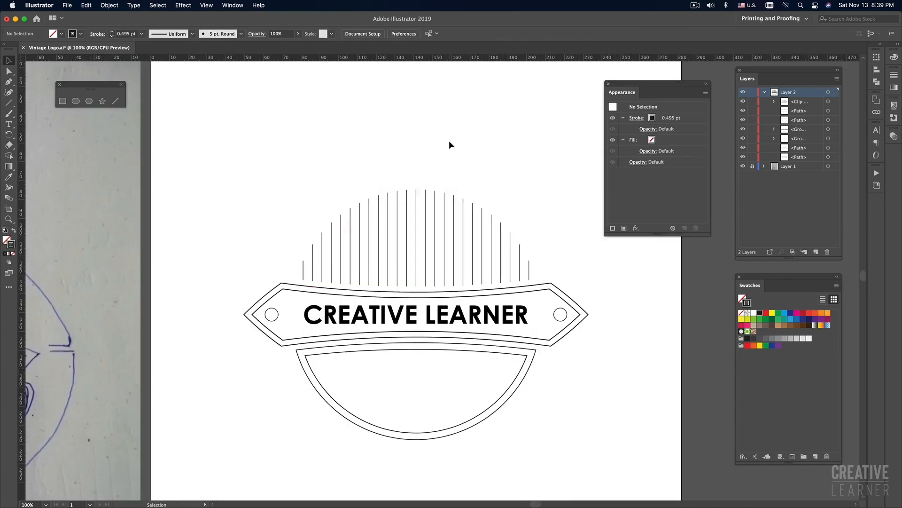
pyautogui.press('super+y')
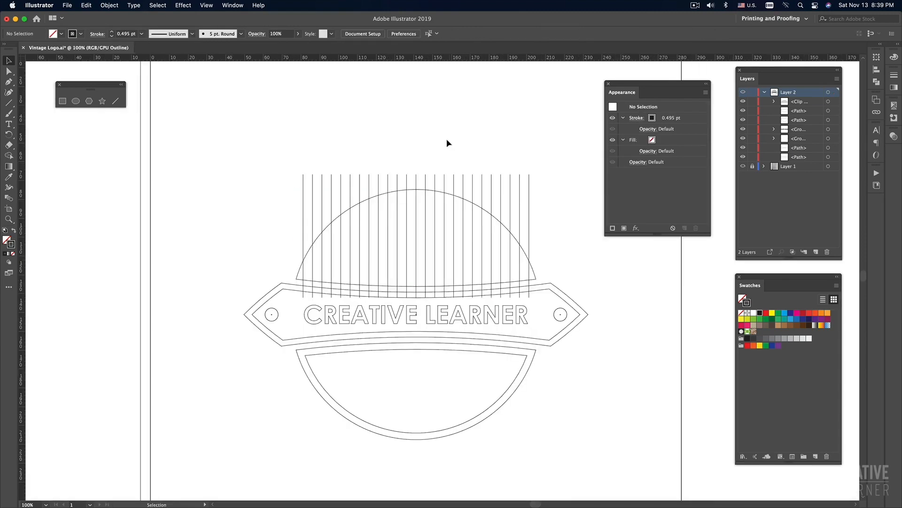
pyautogui.moveTo(255, 130); pyautogui.dragTo(577, 186)
pyautogui.press('super+y')
# Isolate the upper clip group, copy all of its vertical lines, and exit isolation mode
pyautogui.click(464, 200)
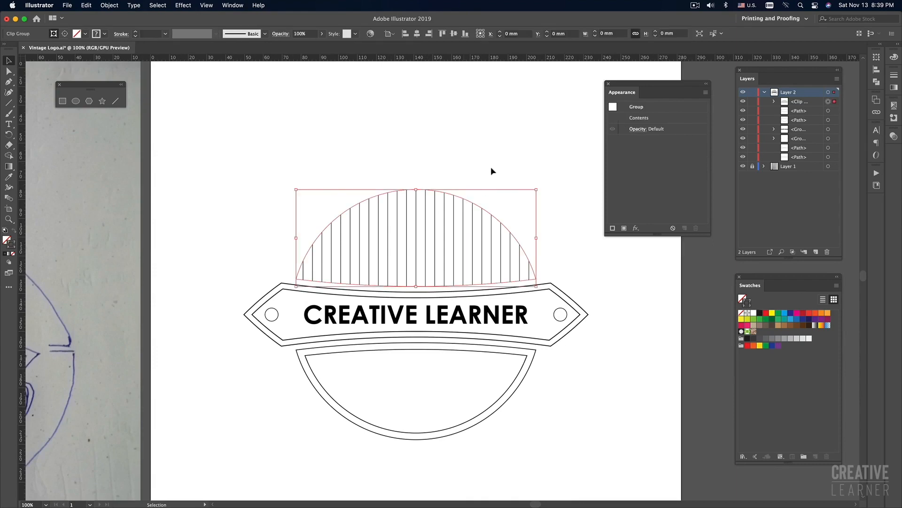
pyautogui.doubleClick(451, 197)
pyautogui.click(380, 148)
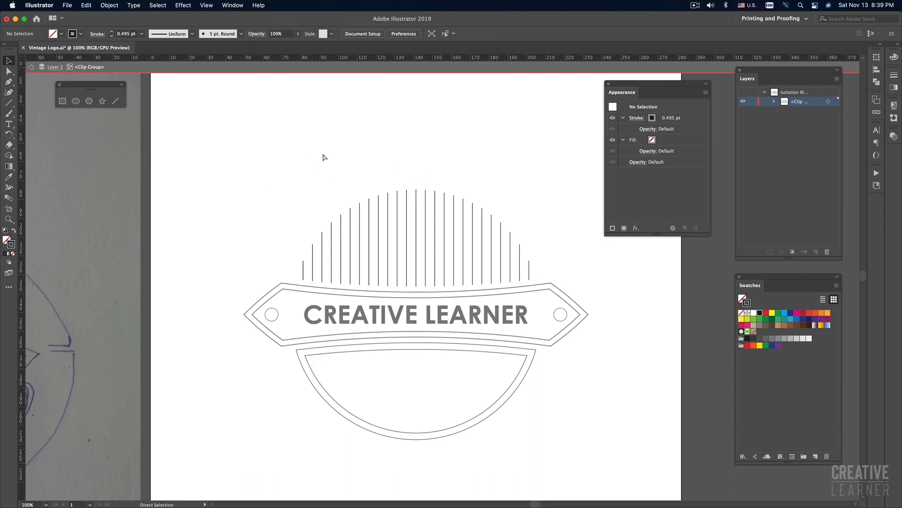
pyautogui.press('super+y')
pyautogui.moveTo(246, 133); pyautogui.dragTo(562, 185)
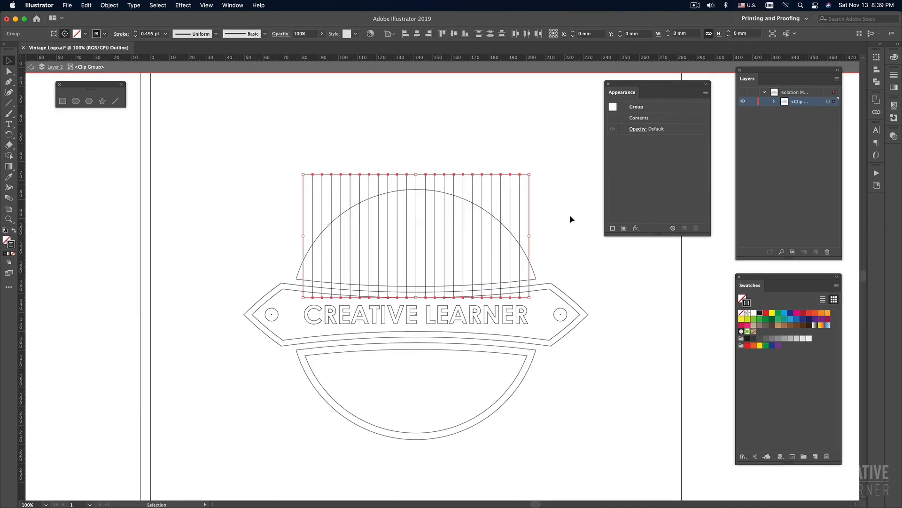
pyautogui.press('super+y')
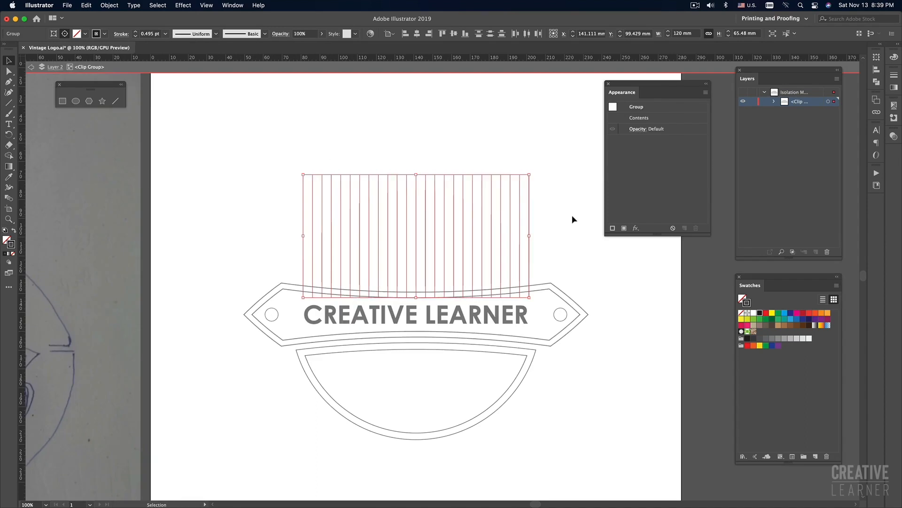
pyautogui.press('a')
pyautogui.press('v')
pyautogui.press('a')
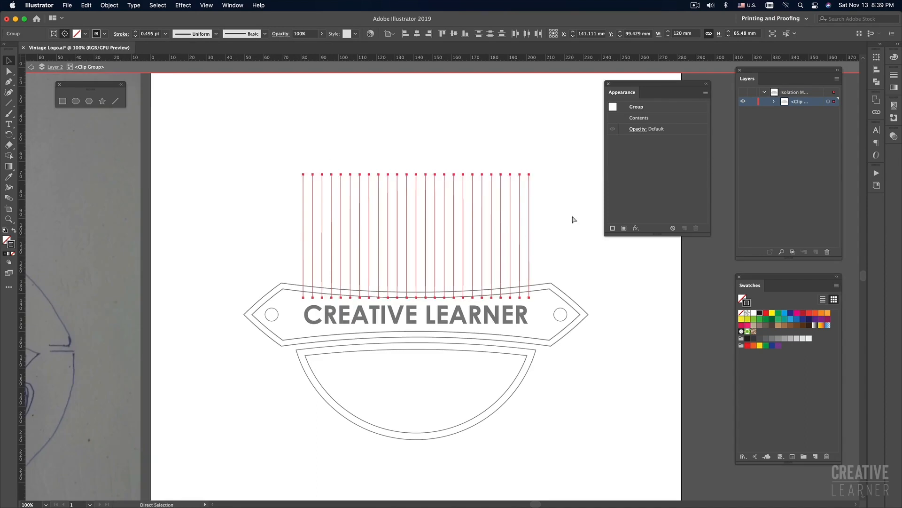
pyautogui.press('v')
pyautogui.click(572, 219)
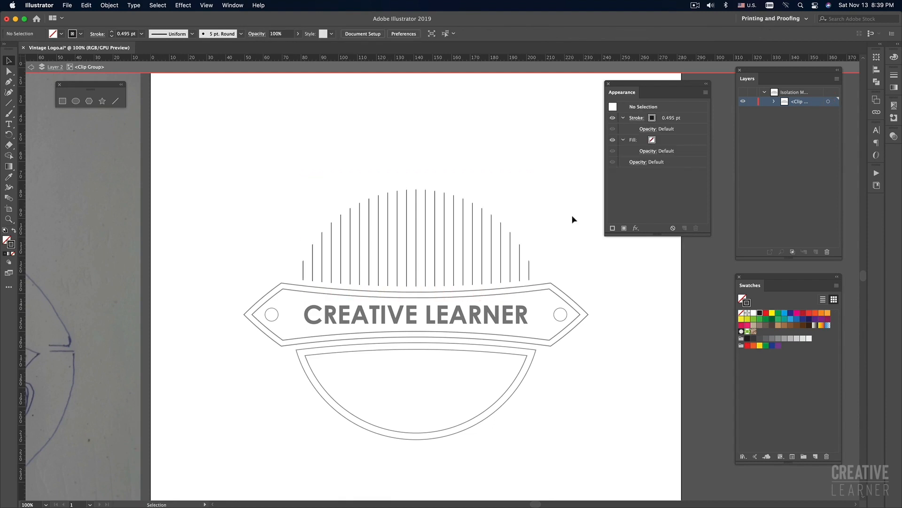
pyautogui.doubleClick(572, 219)
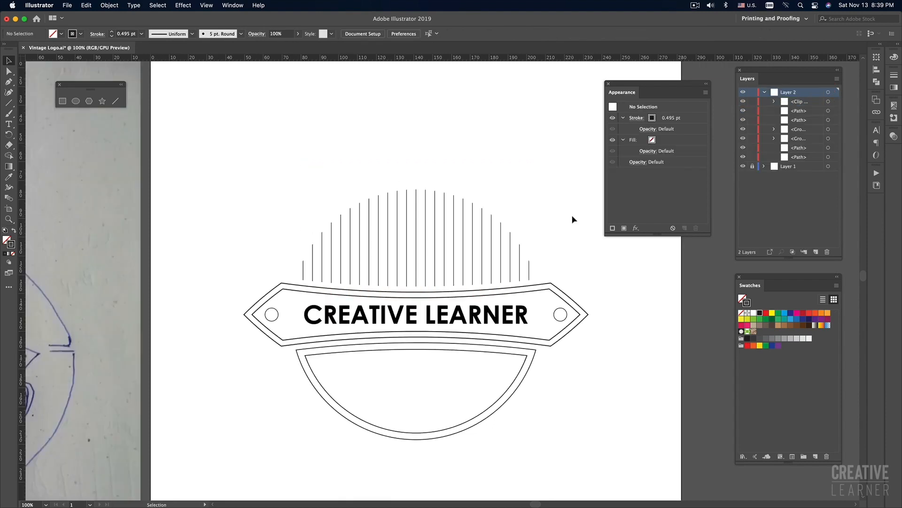
# Paste the copied vertical lines in front and move them straight down about 79 mm over the lower circle segment
pyautogui.click(510, 391)
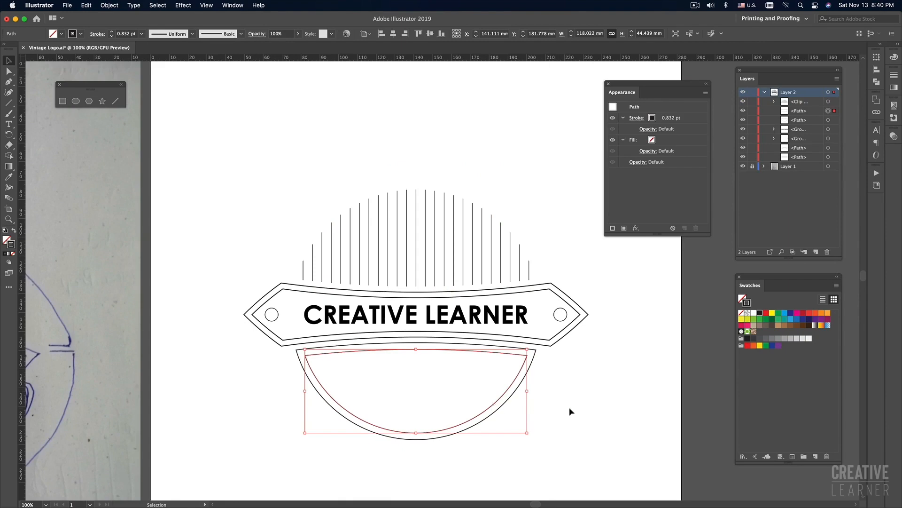
pyautogui.press('a')
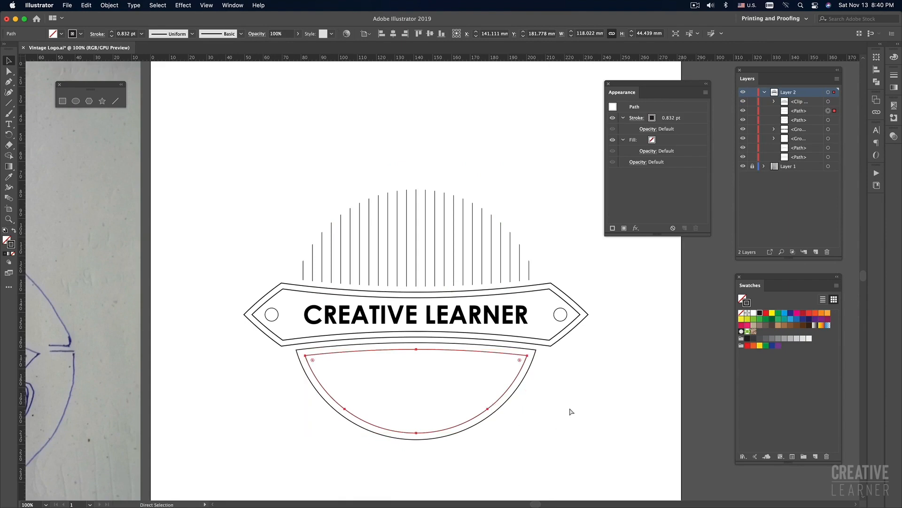
pyautogui.press('super+f')
pyautogui.press('v')
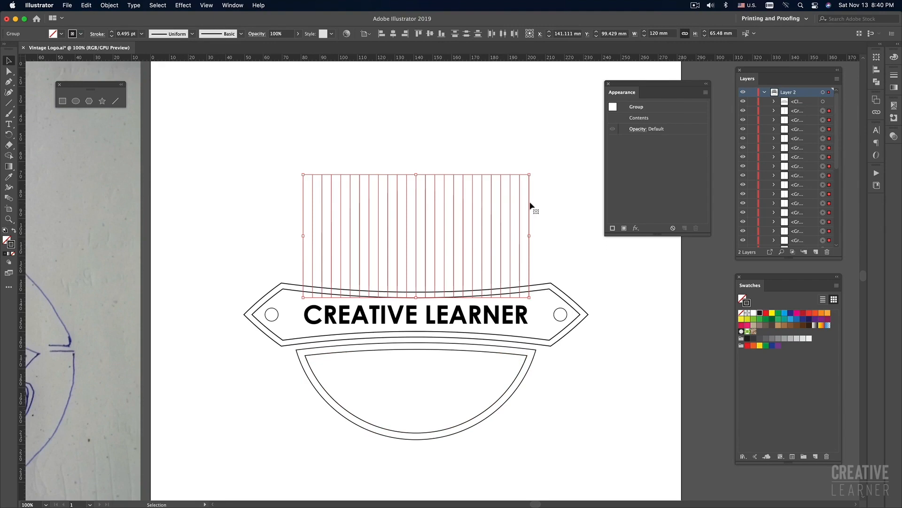
pyautogui.moveTo(530, 204); pyautogui.dragTo(531, 354)
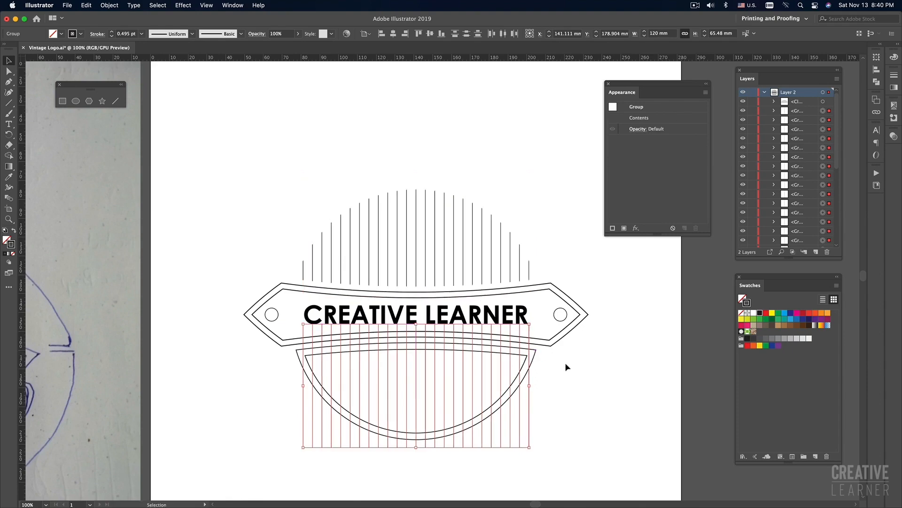
# Cut the duplicated lines and paste them in back of the lower segment's inner outline
pyautogui.press('a')
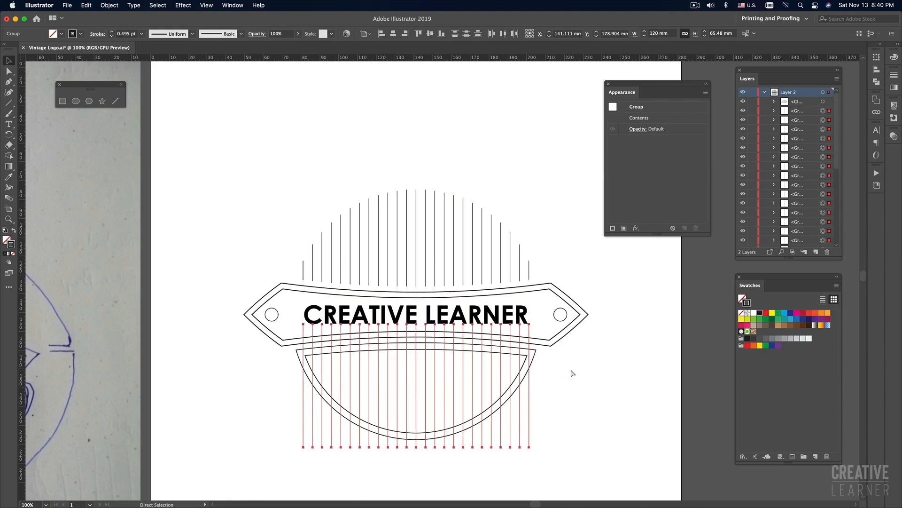
pyautogui.press('Delete')
pyautogui.press('v')
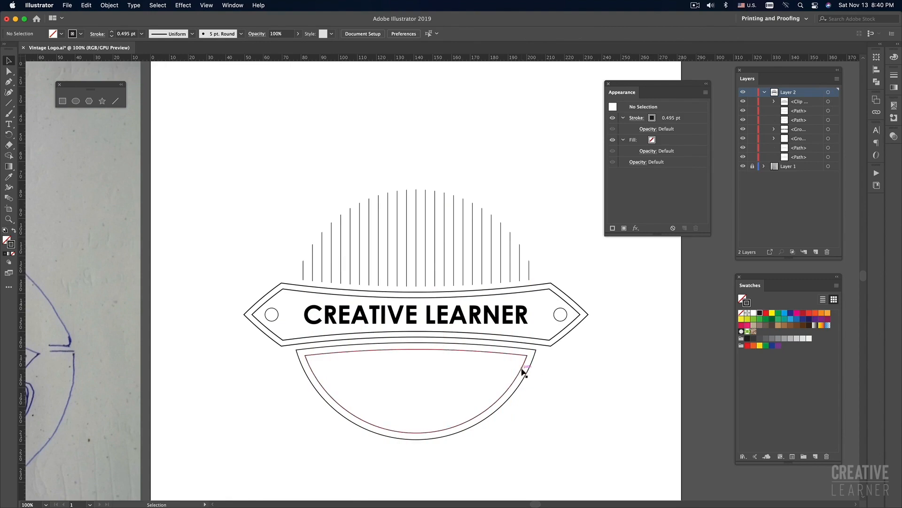
pyautogui.click(521, 367)
pyautogui.press('super+z')
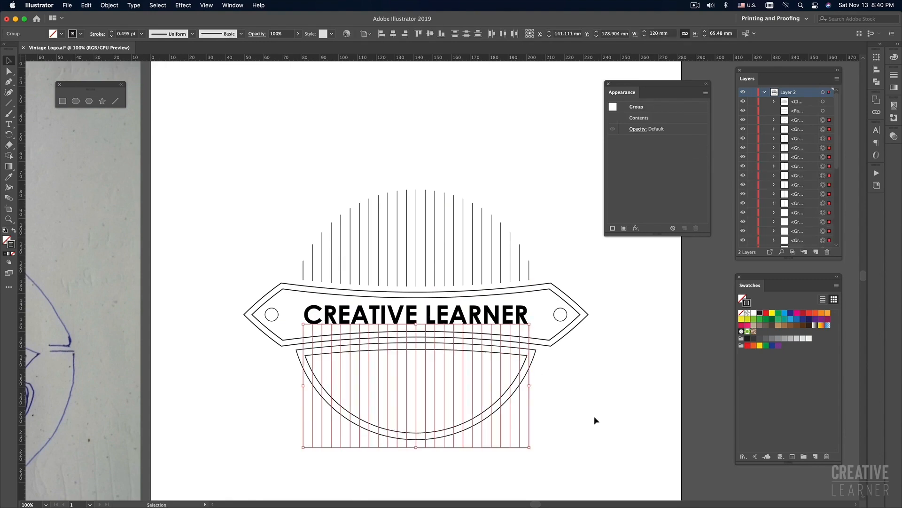
# Group the duplicated vertical lines over the lower segment into a single object
pyautogui.press('a')
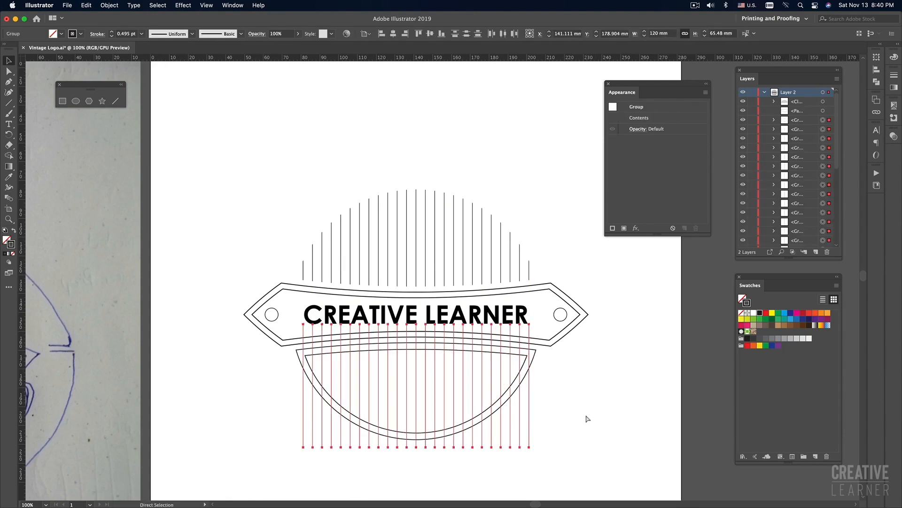
pyautogui.press('super+g')
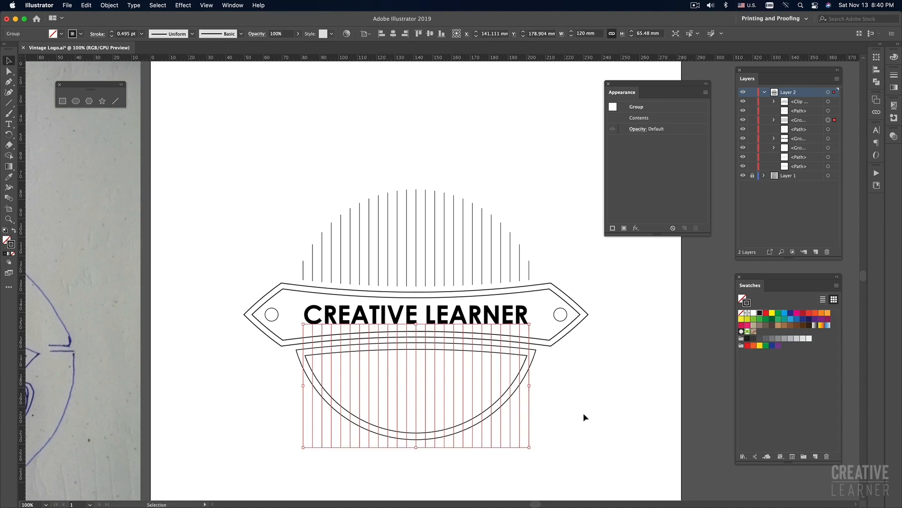
pyautogui.click(586, 416)
pyautogui.moveTo(529, 431); pyautogui.dragTo(569, 428)
pyautogui.press('super+z')
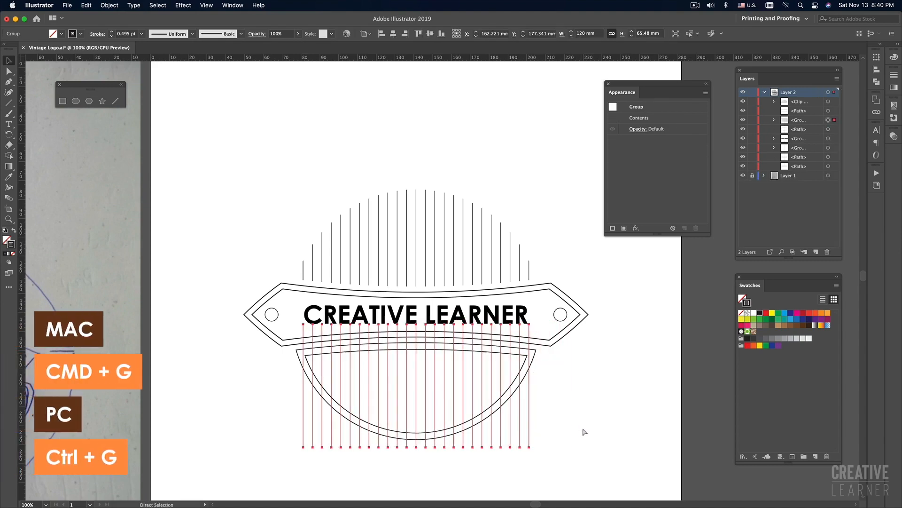
pyautogui.click(574, 429)
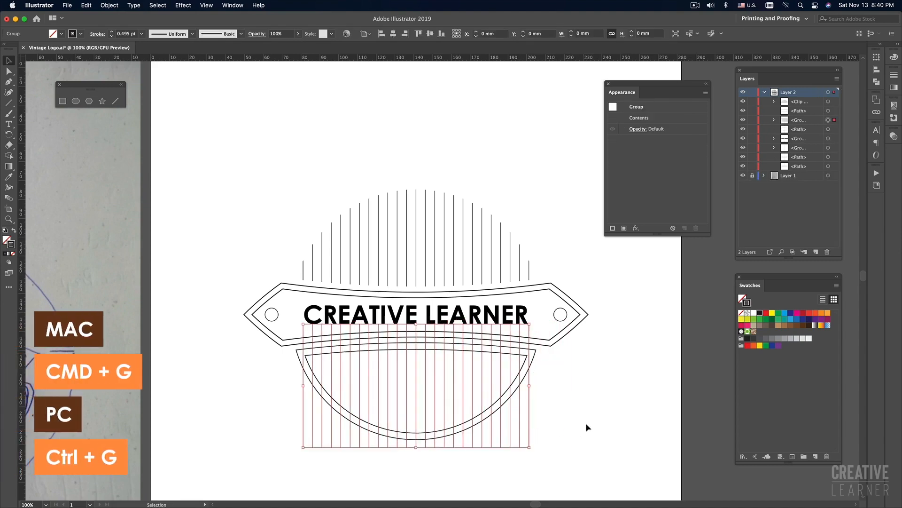
# Make a clipping mask from the lower segment's inner outline so it trims the grouped vertical lines
pyautogui.click(521, 365)
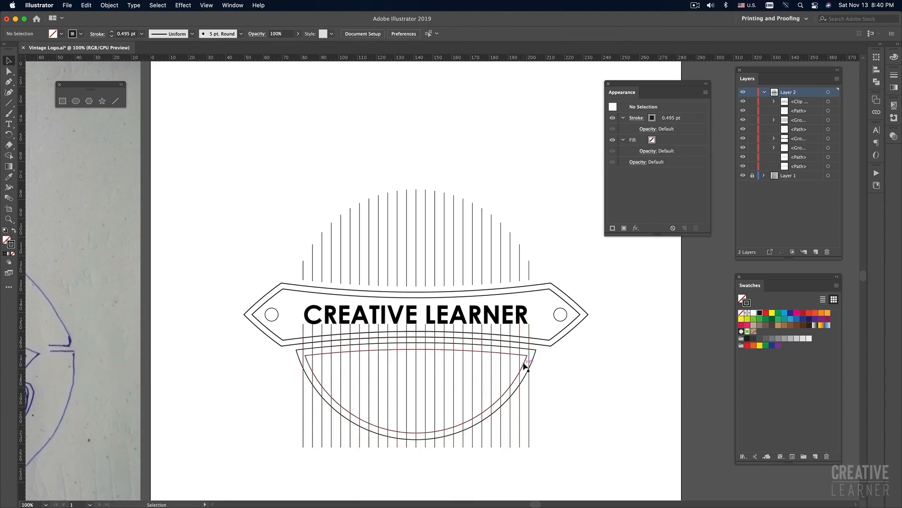
pyautogui.keyDown('shift'); pyautogui.click(529, 446); pyautogui.keyUp('shift')
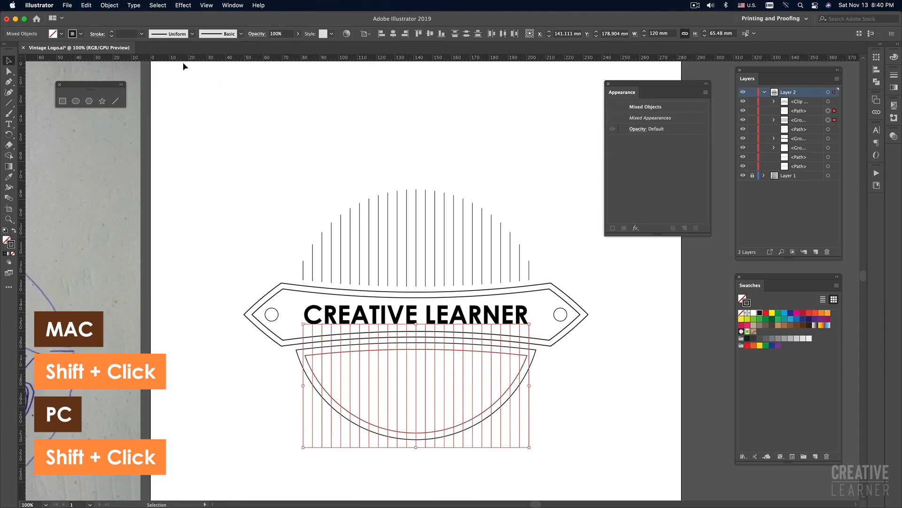
pyautogui.click(109, 6)
pyautogui.moveTo(135, 329)
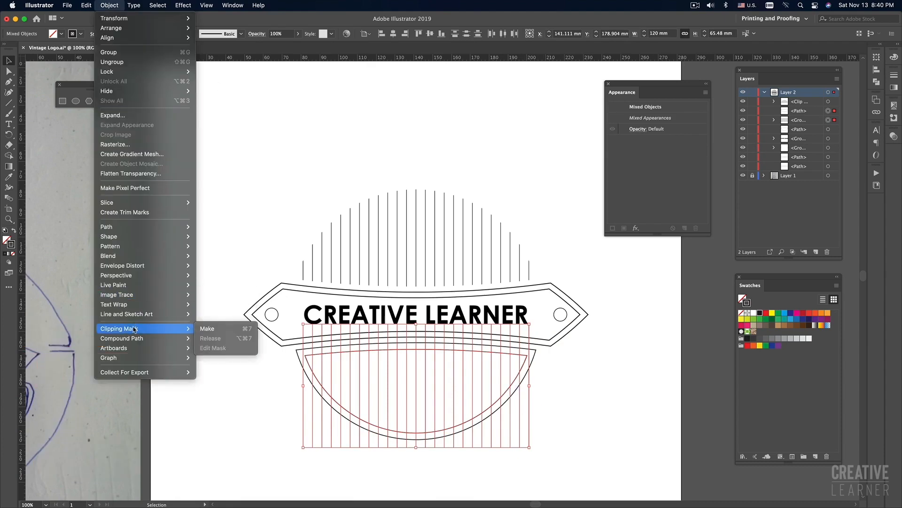
pyautogui.click(228, 328)
pyautogui.click(566, 397)
pyautogui.keyDown('alt'); pyautogui.keyDown('super'); pyautogui.click(464, 331); pyautogui.keyUp('super'); pyautogui.keyUp('alt')
pyautogui.keyDown('alt'); pyautogui.keyDown('super'); pyautogui.click(463, 331); pyautogui.keyUp('super'); pyautogui.keyUp('alt')
pyautogui.moveTo(473, 342); pyautogui.dragTo(464, 357)
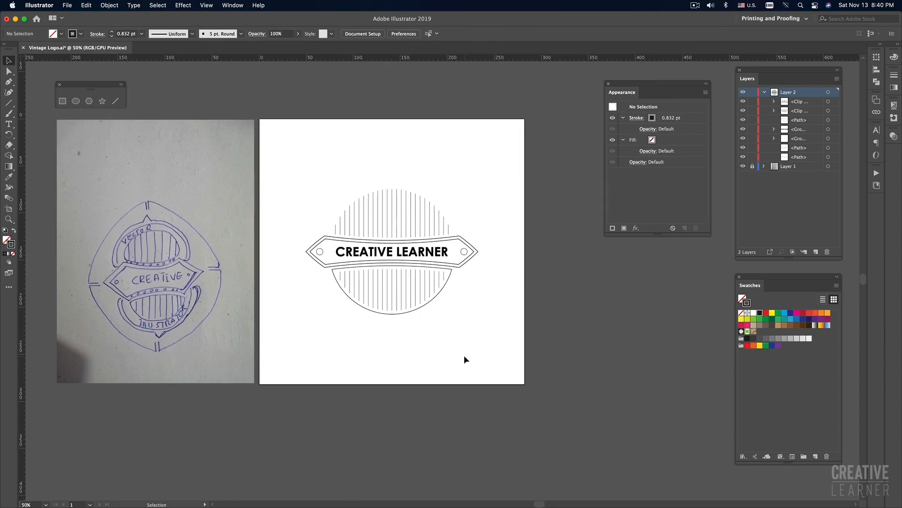
pyautogui.keyDown('super'); pyautogui.click(404, 335); pyautogui.keyUp('super')
pyautogui.moveTo(390, 328); pyautogui.dragTo(405, 406)
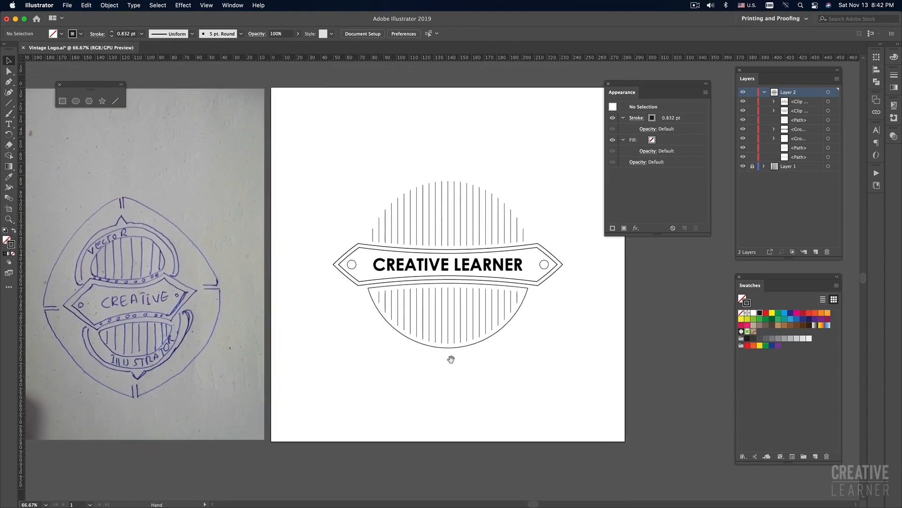
pyautogui.moveTo(451, 361); pyautogui.dragTo(468, 371)
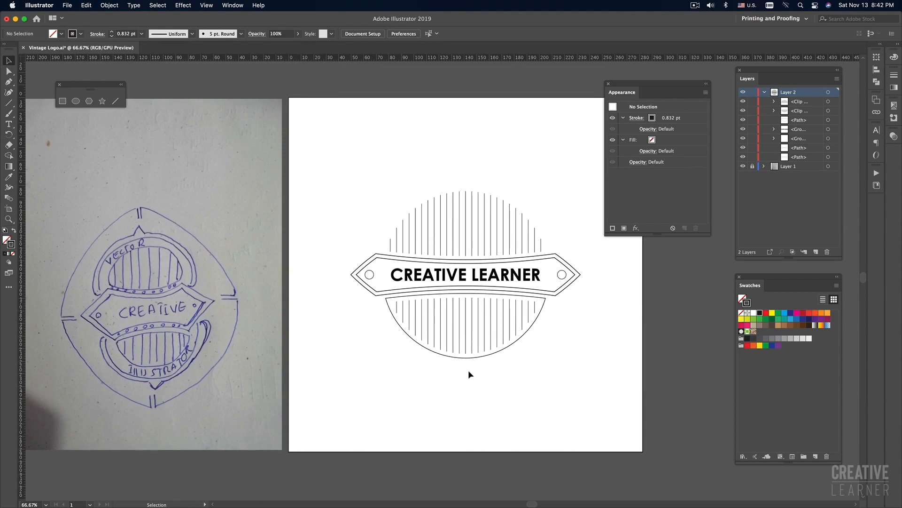
pyautogui.moveTo(425, 357)
pyautogui.mouseDown()
pyautogui.moveTo(407, 346)
pyautogui.moveTo(385, 362)
pyautogui.mouseUp()
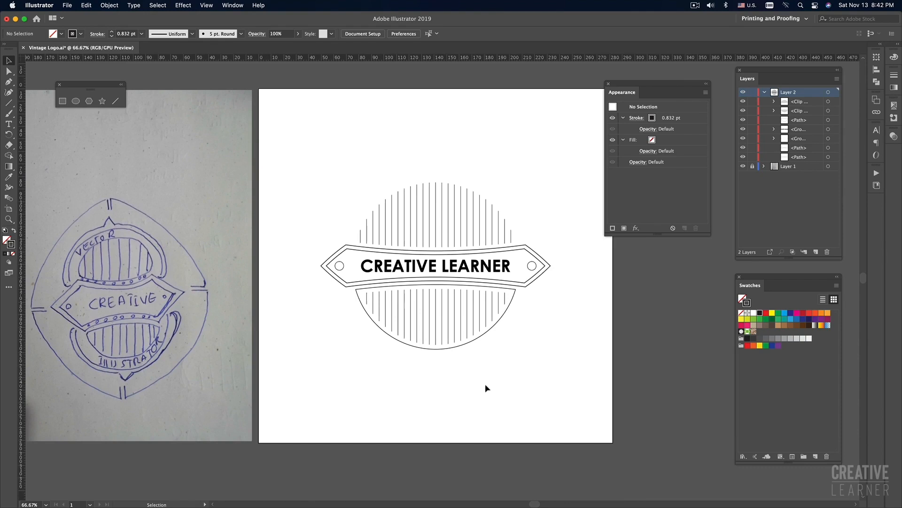
# Compare the badge artwork with the hand-drawn sketch and inspect its hidden mask outlines in outline view
pyautogui.moveTo(385, 366); pyautogui.dragTo(397, 363)
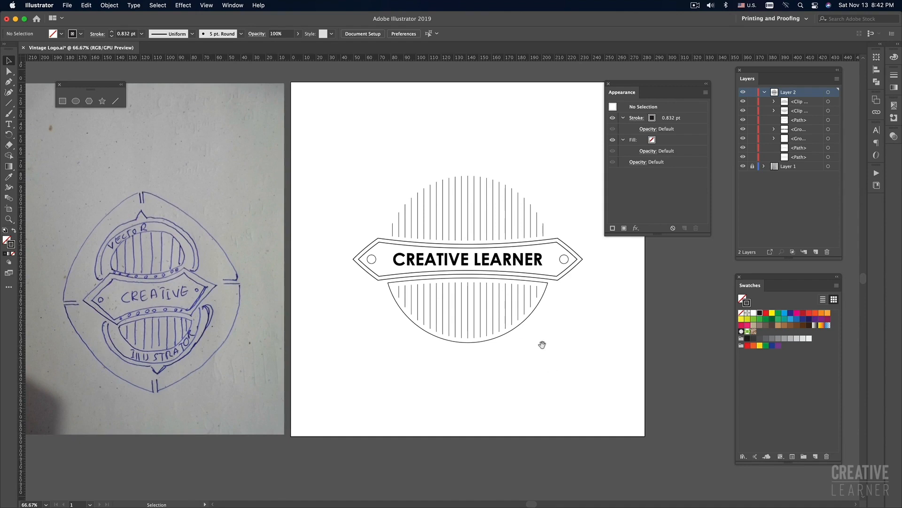
pyautogui.hscroll(2, 541, 348)
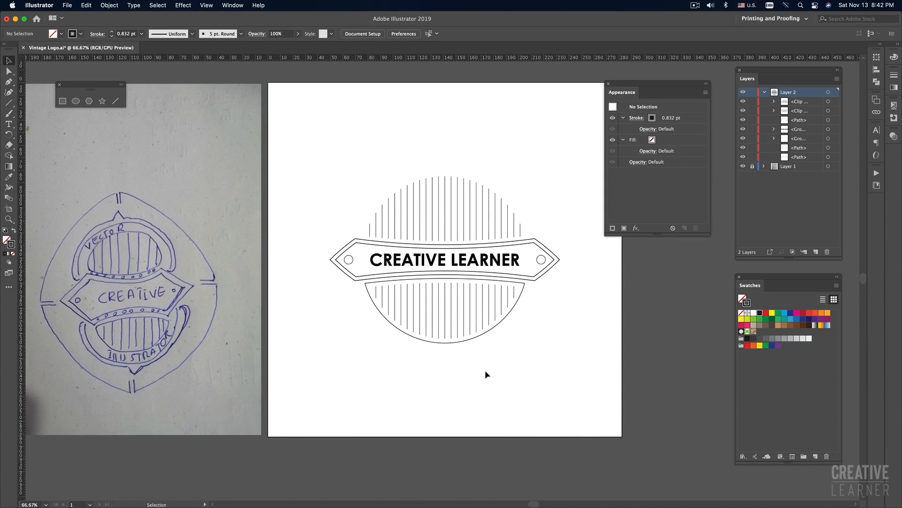
pyautogui.hscroll(-3, 219, 234)
pyautogui.scroll(-2, 219, 234)
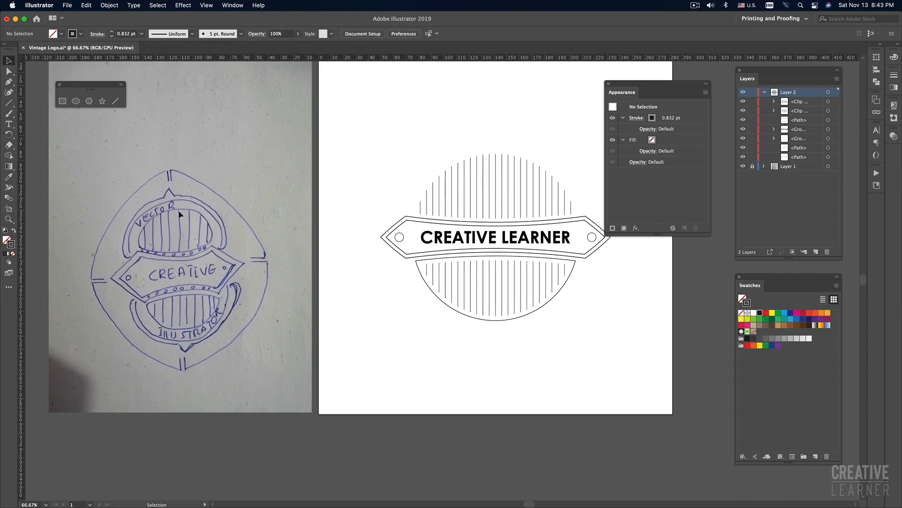
pyautogui.hscroll(1, 224, 216)
pyautogui.scroll(1, 224, 216)
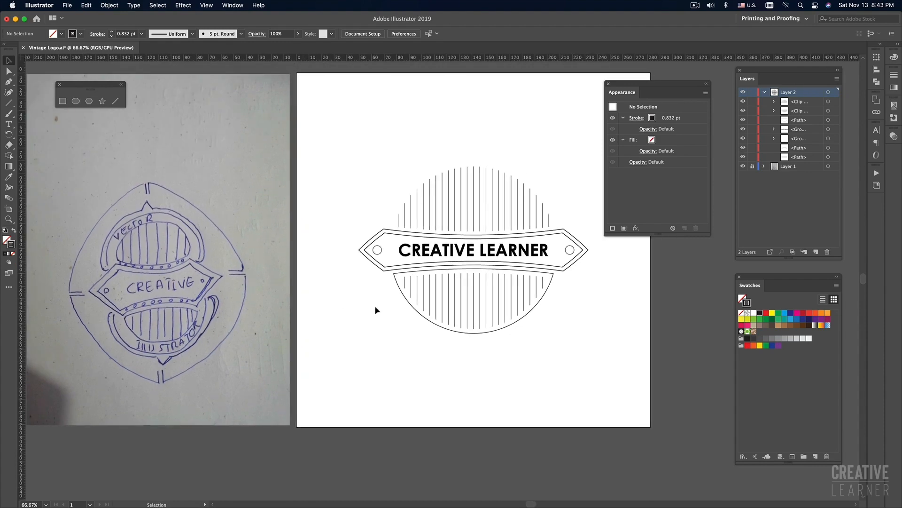
pyautogui.hscroll(2, 457, 127)
pyautogui.scroll(2, 457, 127)
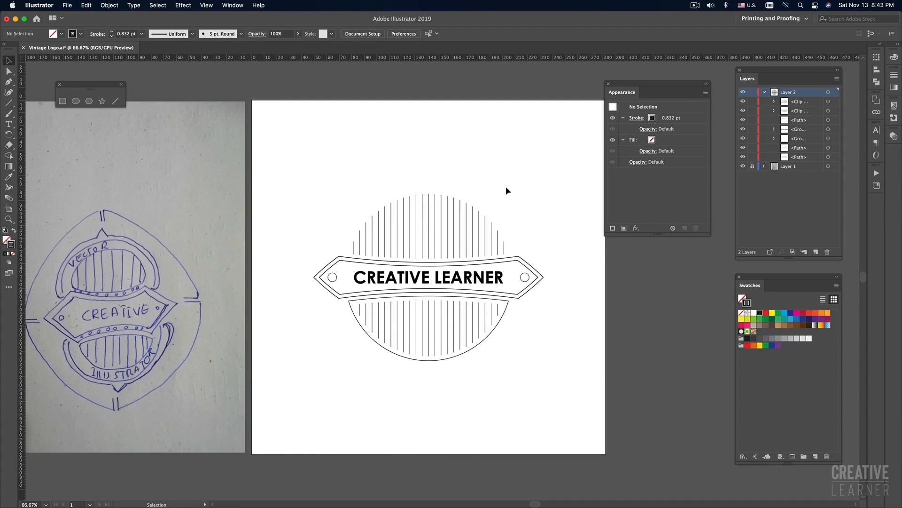
pyautogui.press('a')
pyautogui.press('super+y')
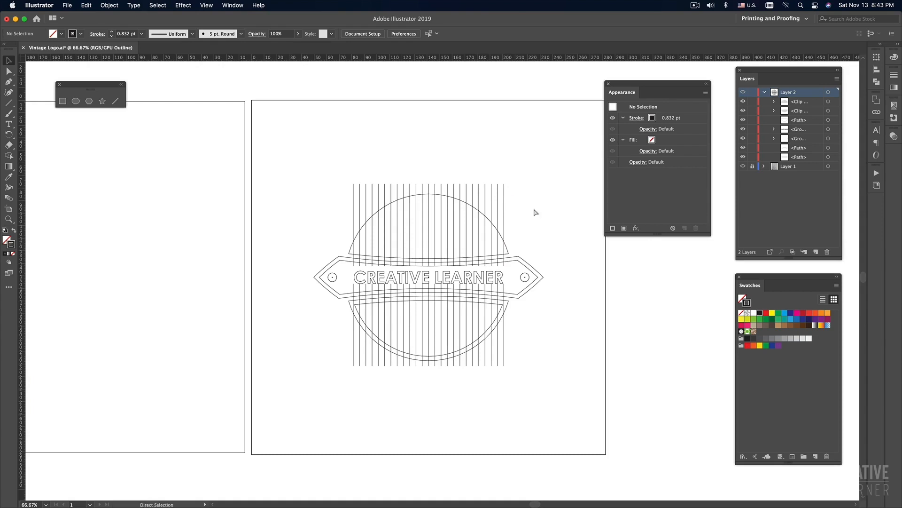
pyautogui.press('super+y')
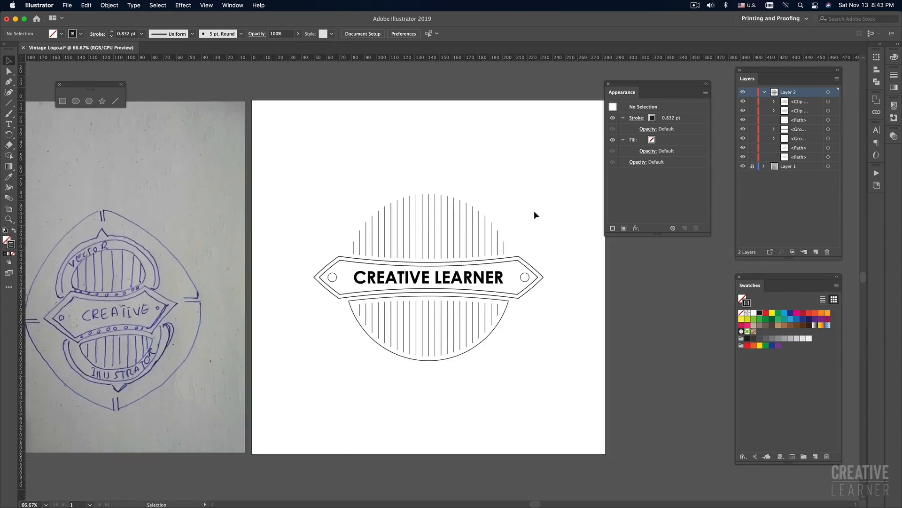
# Copy the clipping path from inside the upper half's clip group and paste it in front as a separate path
pyautogui.click(504, 240)
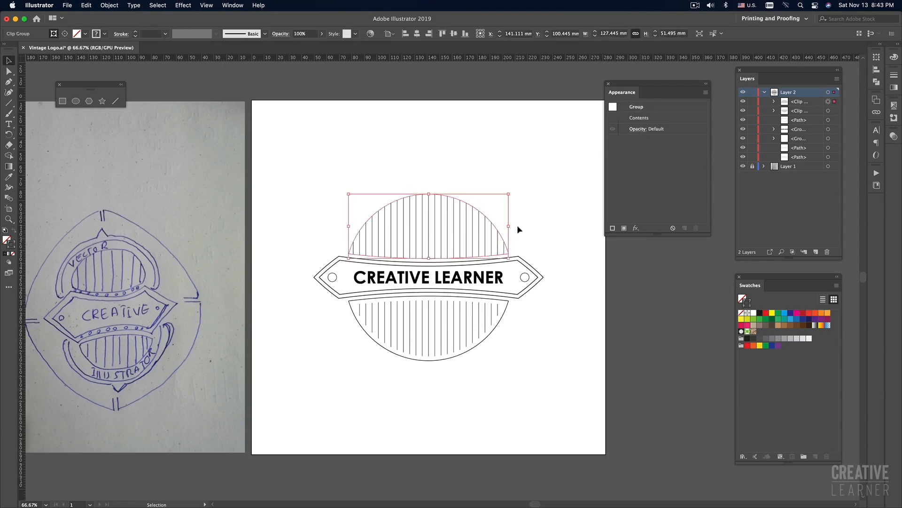
pyautogui.doubleClick(494, 228)
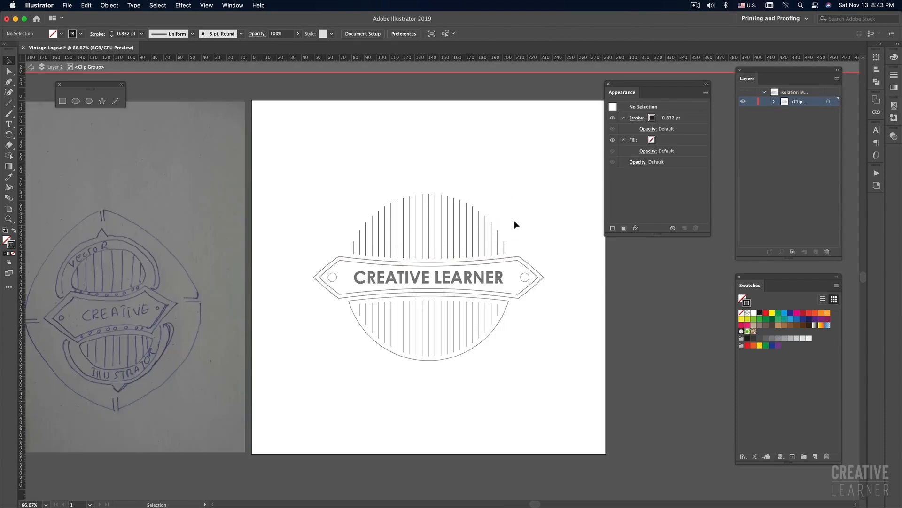
pyautogui.click(496, 230)
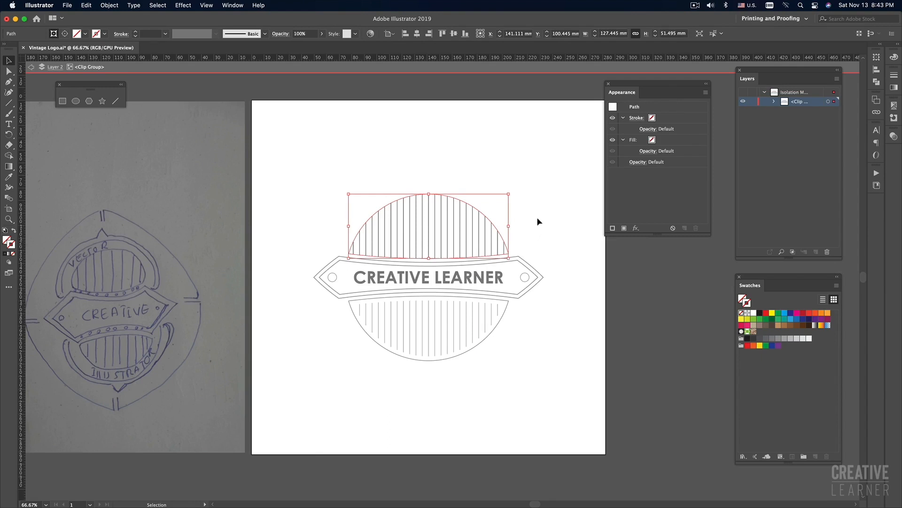
pyautogui.press('a')
pyautogui.press('v')
pyautogui.press('Escape')
pyautogui.click(535, 221)
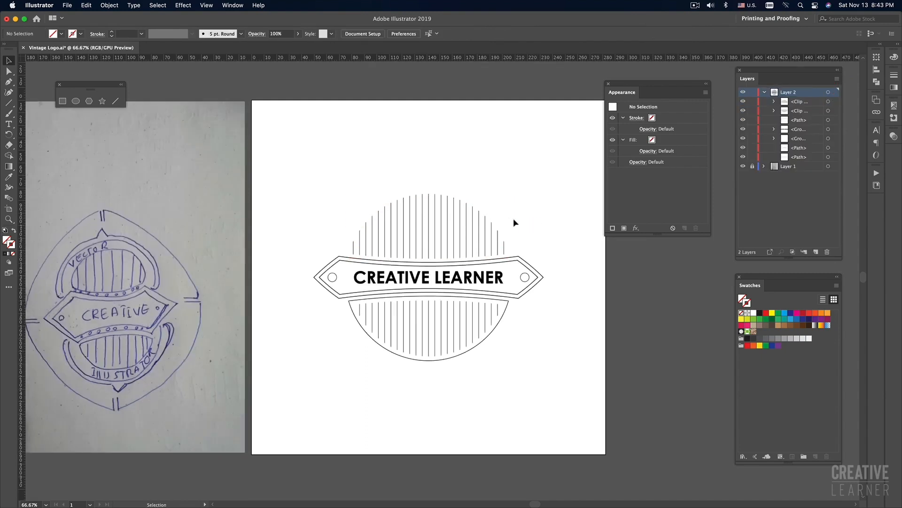
pyautogui.press('a')
pyautogui.press('v')
pyautogui.press('a')
pyautogui.press('super+f')
pyautogui.click(566, 226)
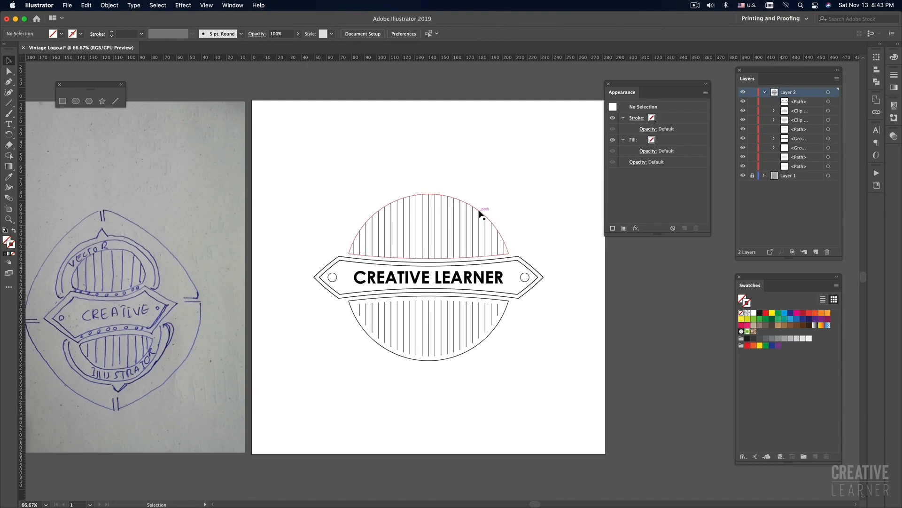
# Apply a black stroke to the pasted outline of the upper circle segment
pyautogui.click(481, 214)
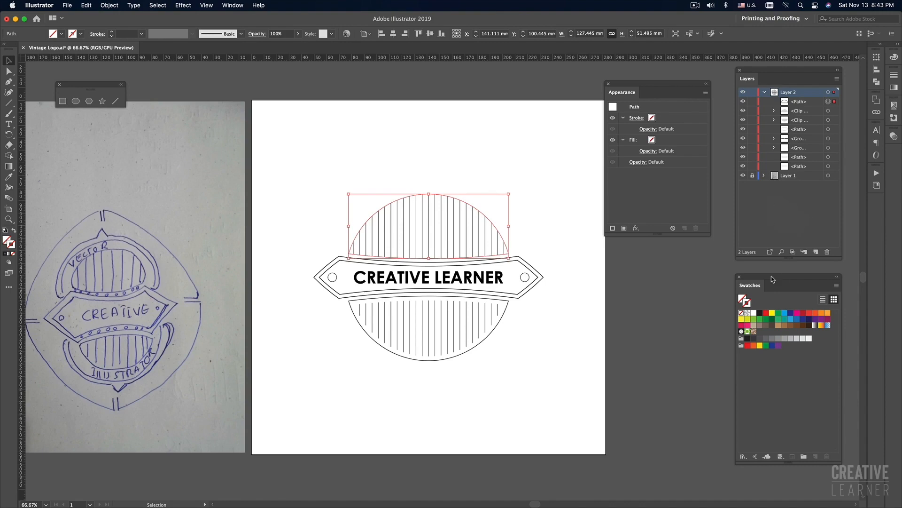
pyautogui.click(760, 313)
pyautogui.click(524, 394)
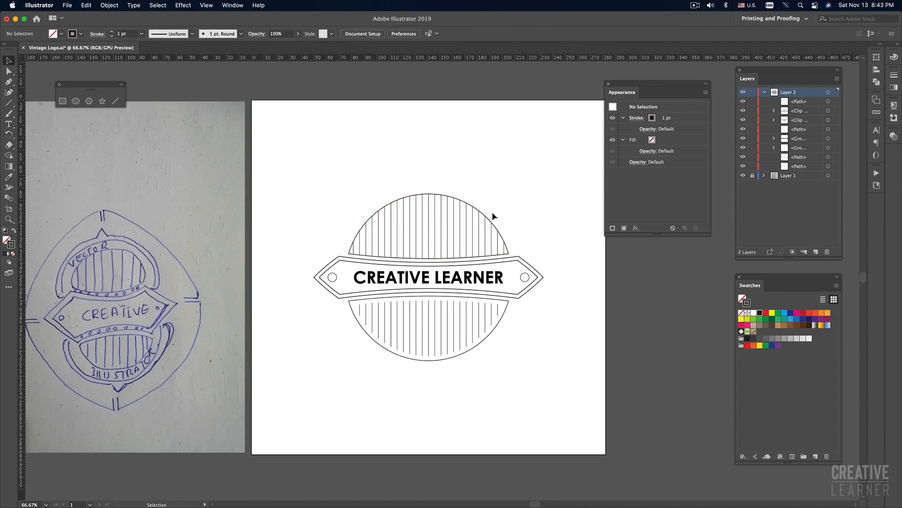
pyautogui.click(486, 216)
pyautogui.press('super+equal')
pyautogui.press('super+shift+z')
pyautogui.click(506, 189)
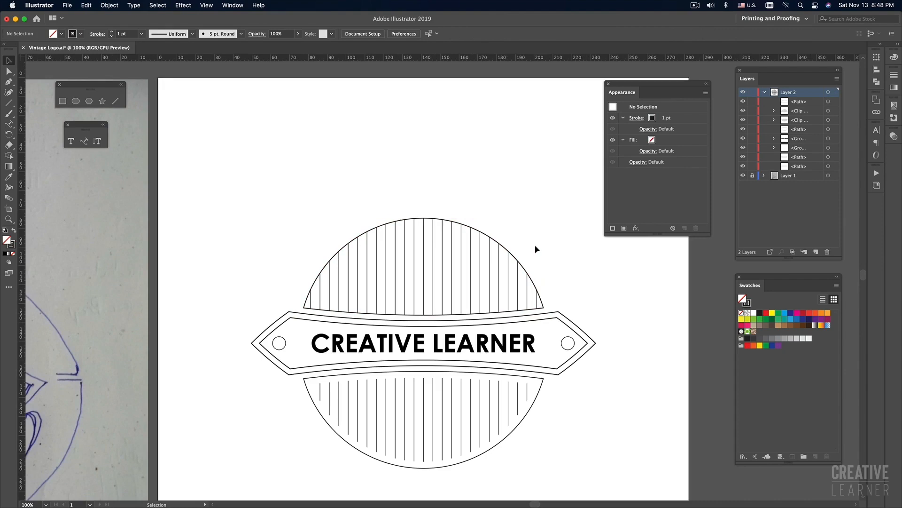
# Offset the upper segment's outline outward by 3.5278 mm with miter joins and expand its appearance
pyautogui.click(504, 246)
pyautogui.click(183, 5)
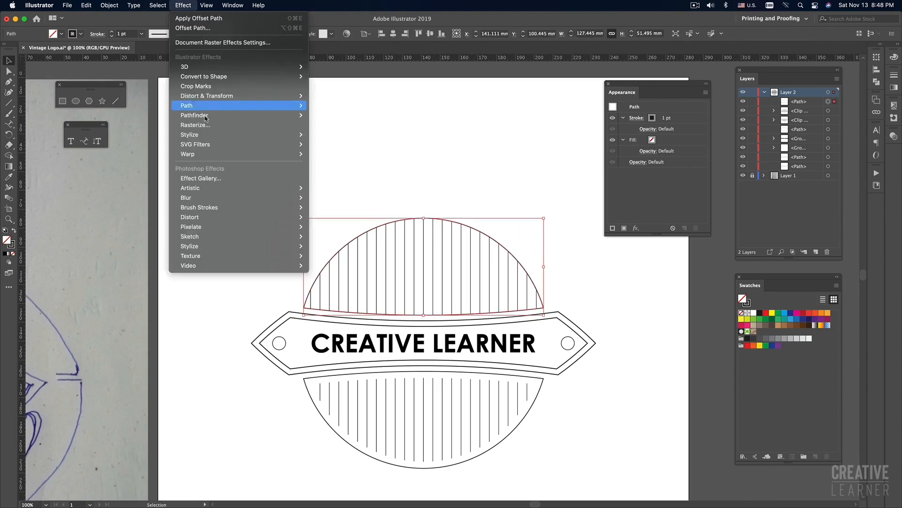
pyautogui.click(336, 107)
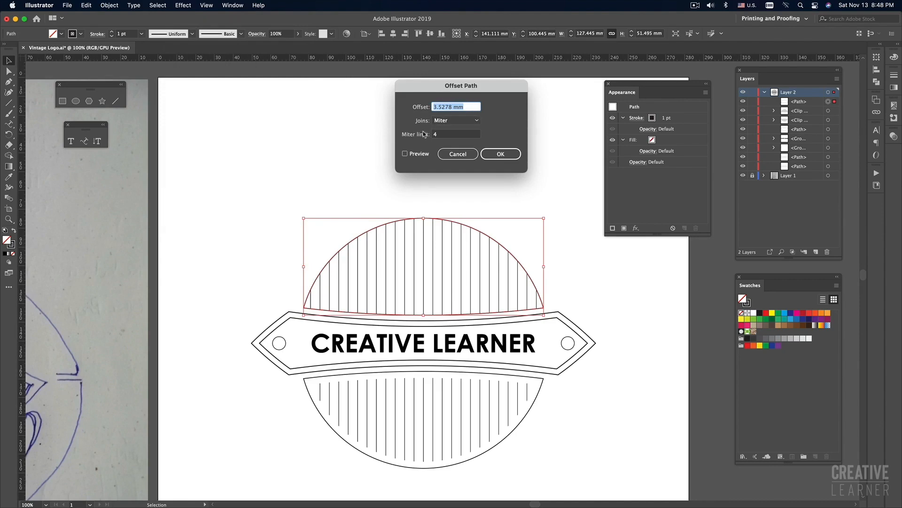
pyautogui.click(405, 153)
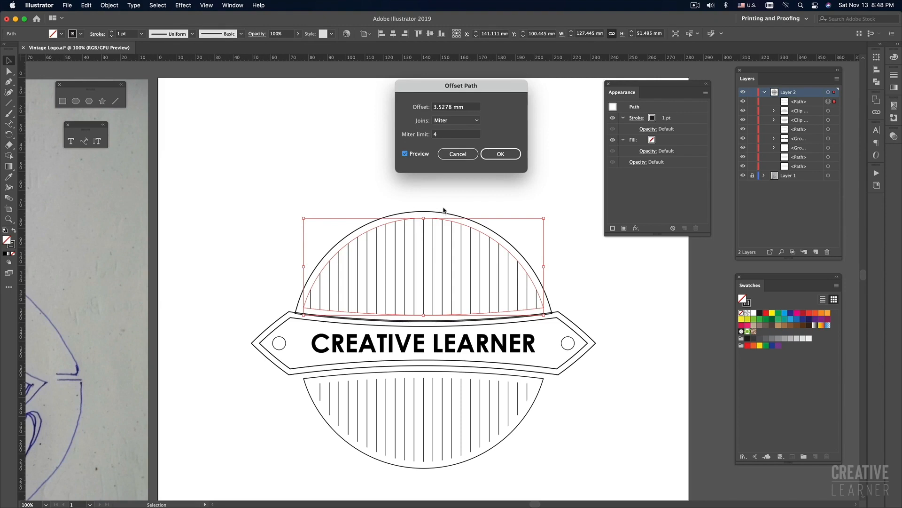
pyautogui.click(501, 154)
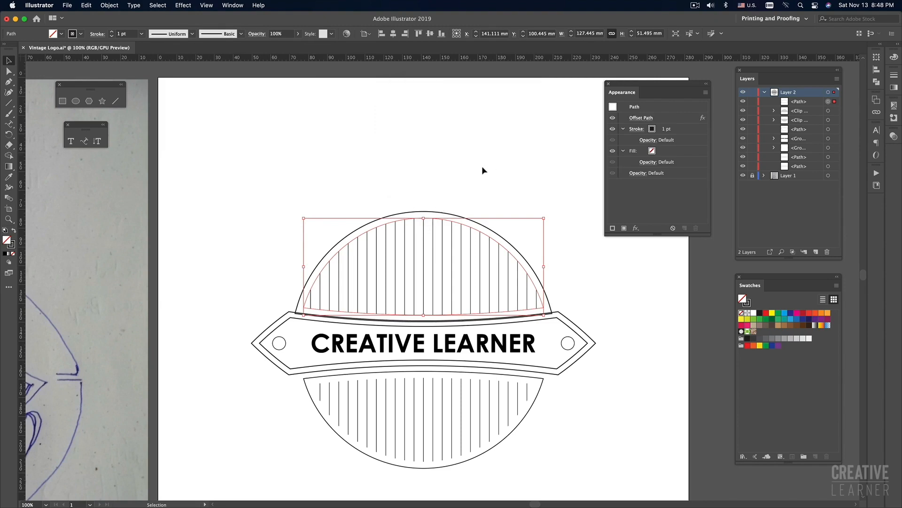
pyautogui.click(112, 6)
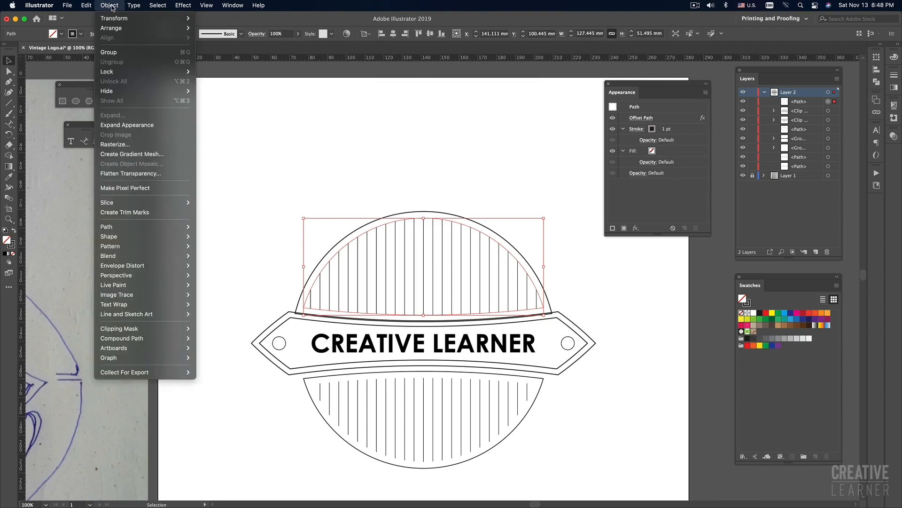
pyautogui.click(133, 126)
pyautogui.click(379, 174)
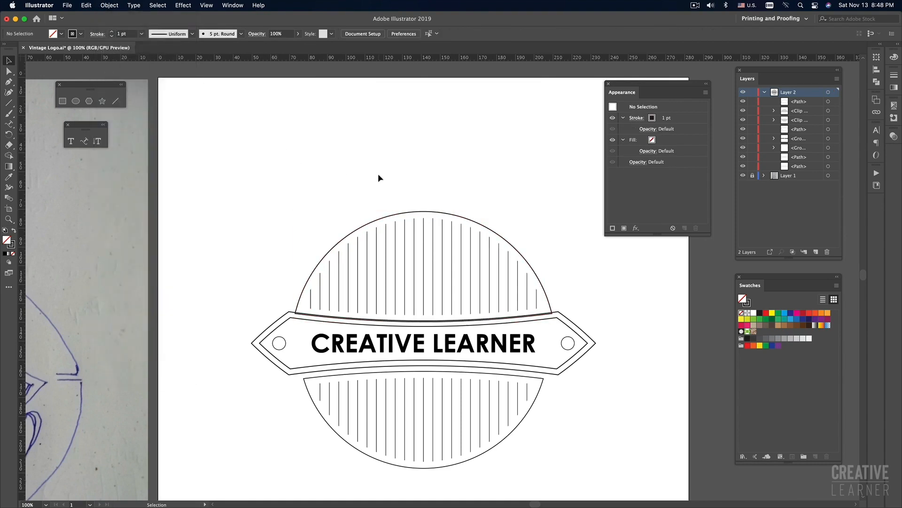
# Add the text VINTAGE LOGO as type on a path along the offset upper outline, replacing the placeholder text
pyautogui.click(440, 213)
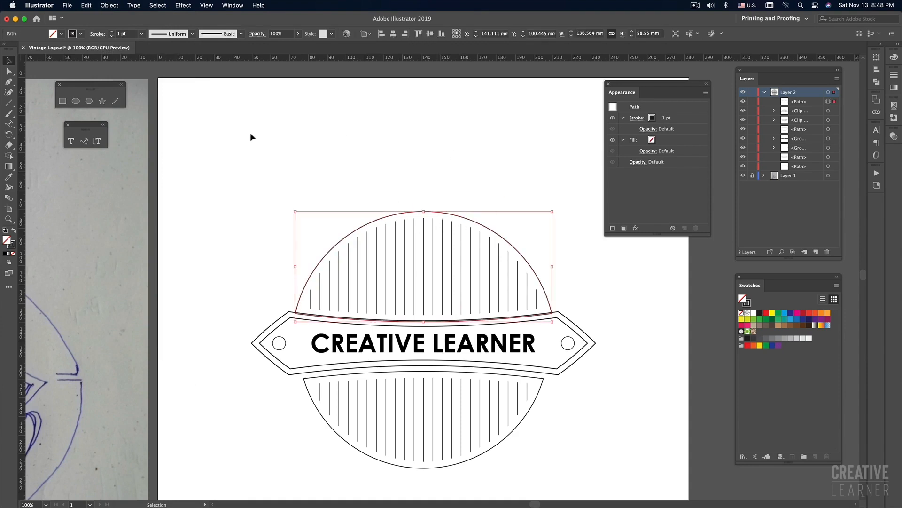
pyautogui.click(86, 143)
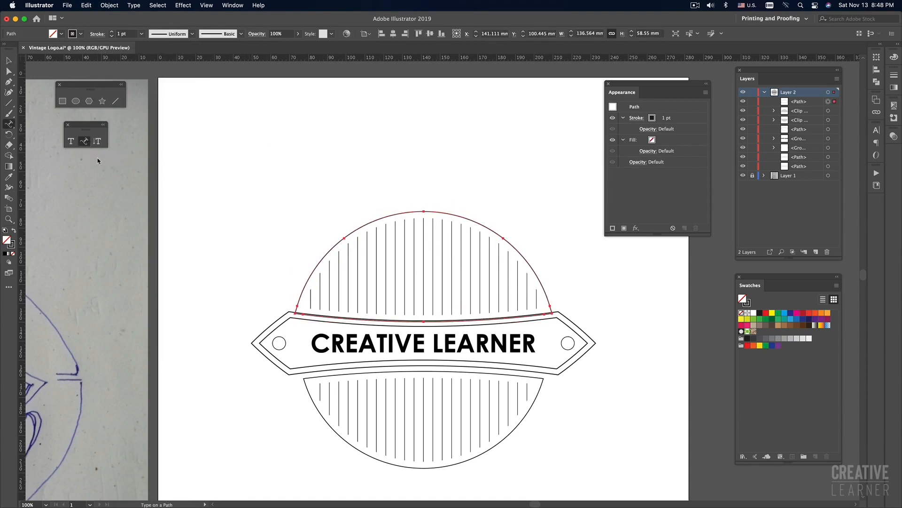
pyautogui.click(424, 210)
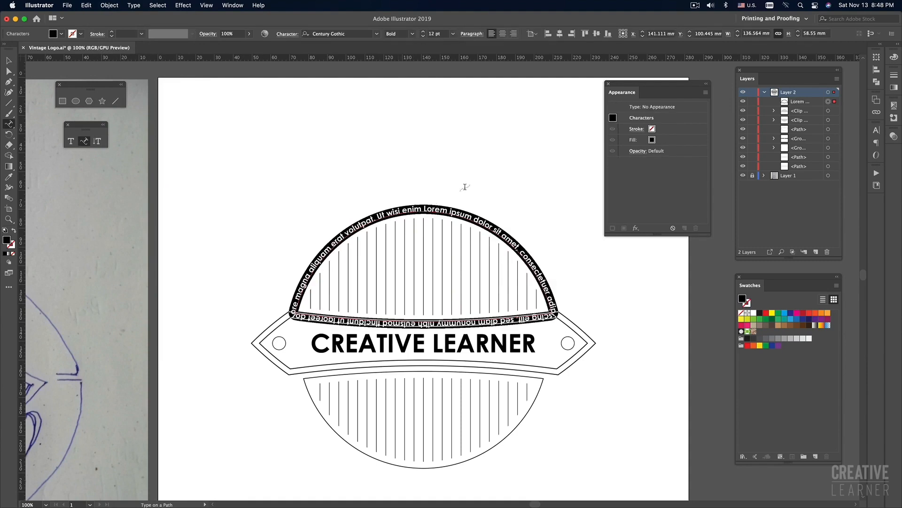
pyautogui.press('BackSpace')
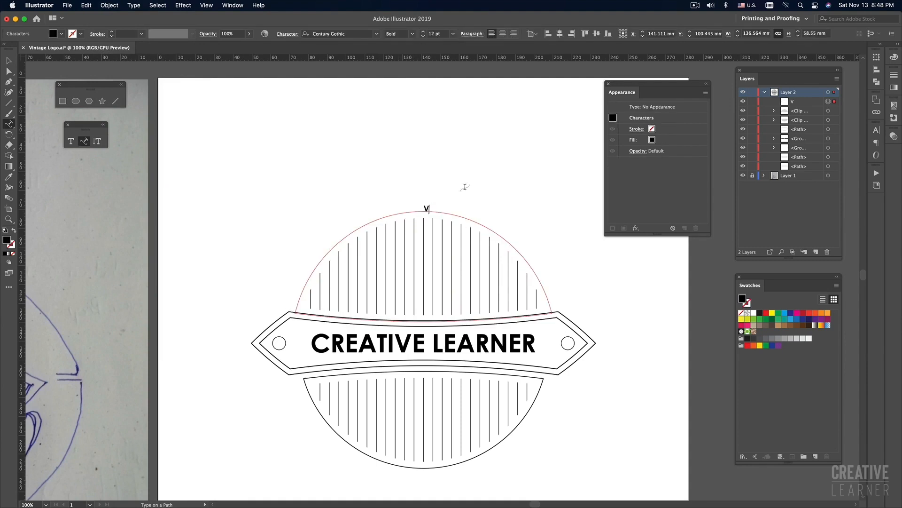
pyautogui.write('VINTAGE LOGO')
# Set the font size of the VINTAGE LOGO text to 24 pt
pyautogui.press('super+a')
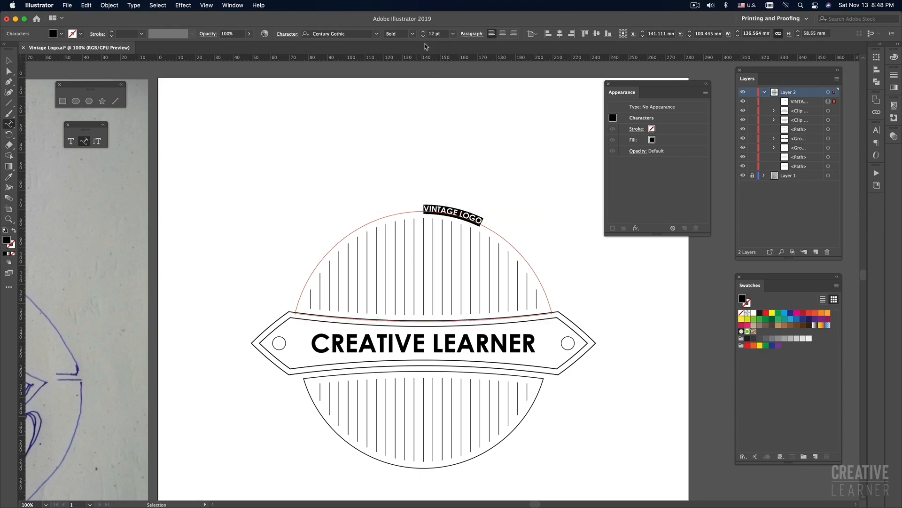
pyautogui.click(454, 34)
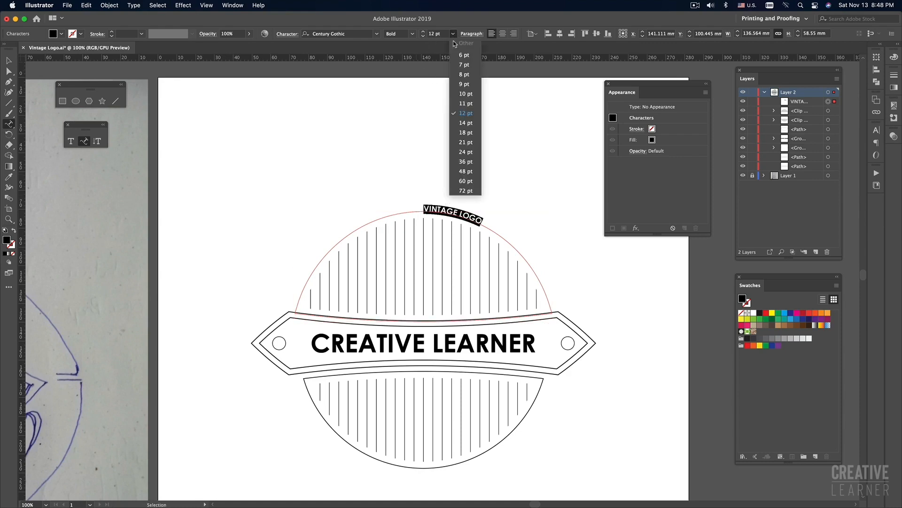
pyautogui.click(465, 152)
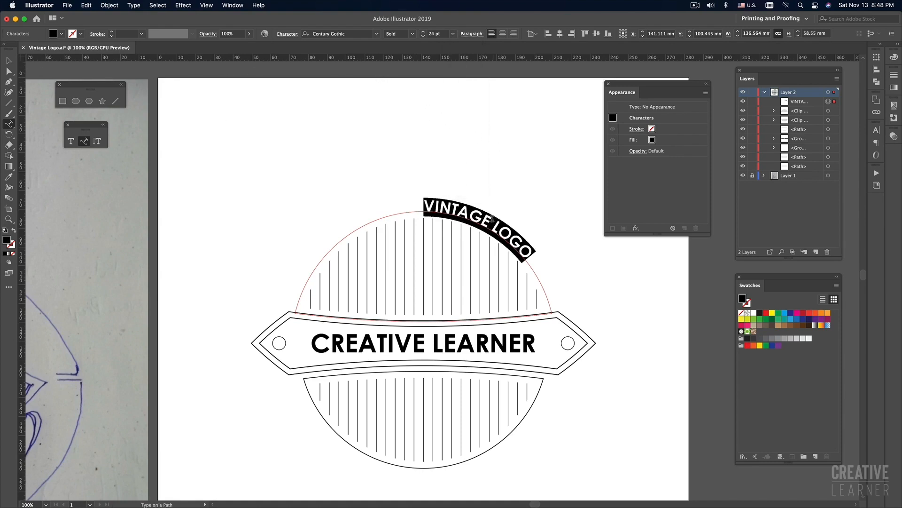
# Center-align the VINTAGE LOGO text and slide it along its path to the top middle of the arc
pyautogui.click(8, 60)
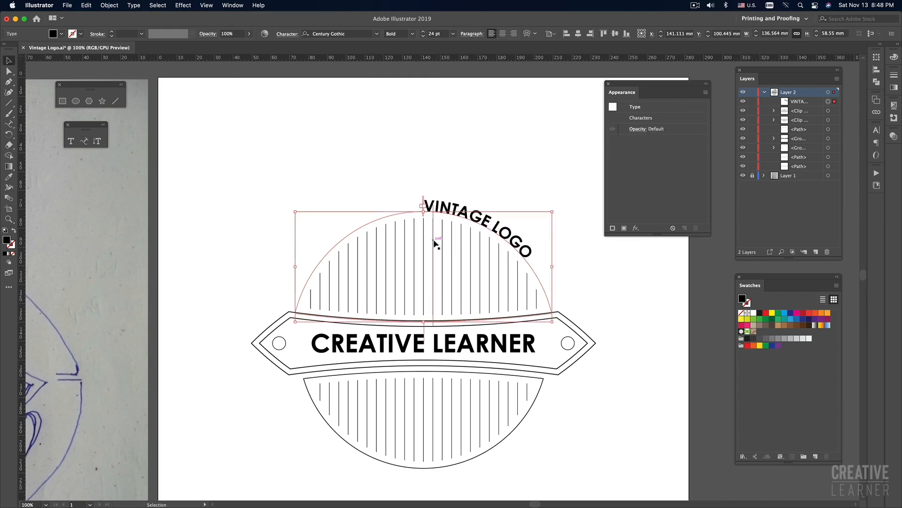
pyautogui.click(502, 34)
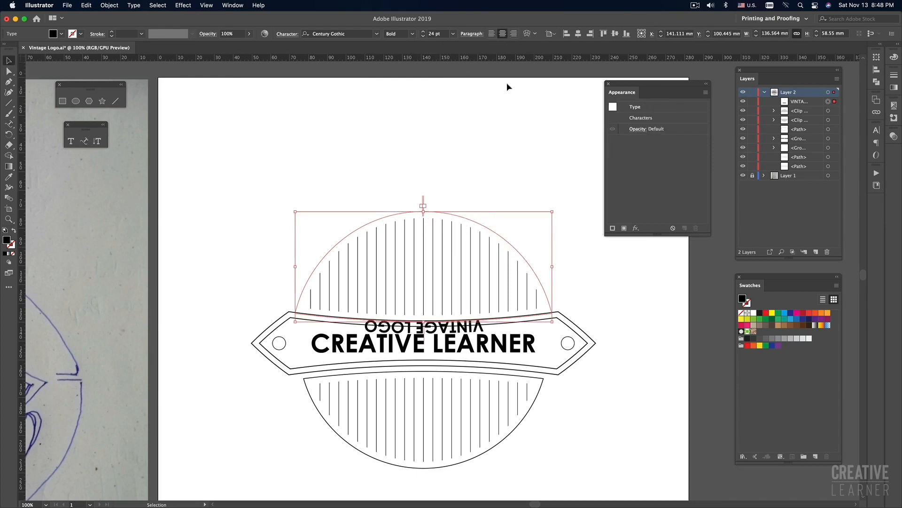
pyautogui.moveTo(424, 345); pyautogui.dragTo(425, 203)
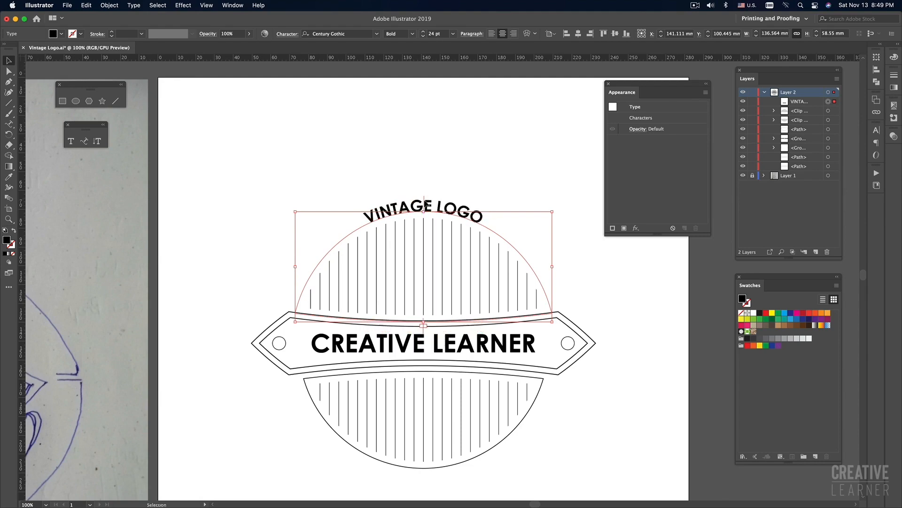
pyautogui.click(427, 156)
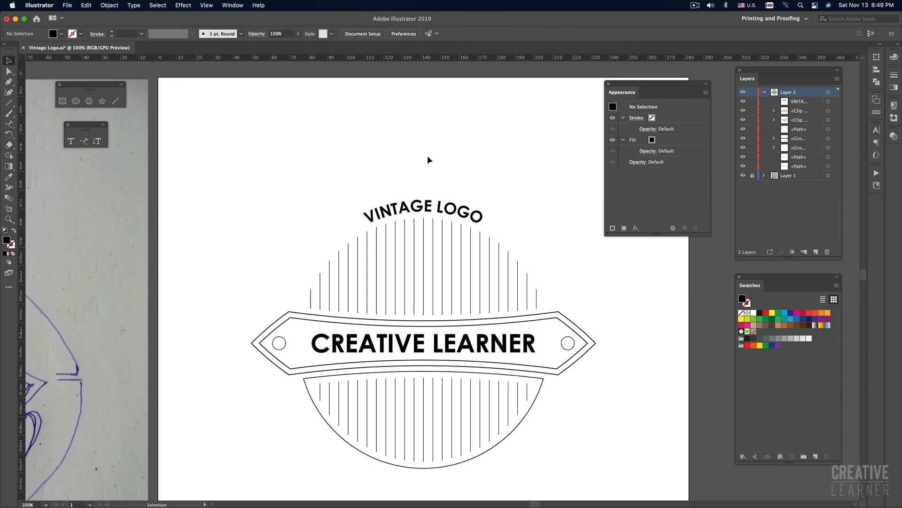
pyautogui.keyDown('alt'); pyautogui.keyDown('super'); pyautogui.click(451, 298); pyautogui.keyUp('super'); pyautogui.keyUp('alt')
pyautogui.moveTo(445, 293); pyautogui.dragTo(428, 306)
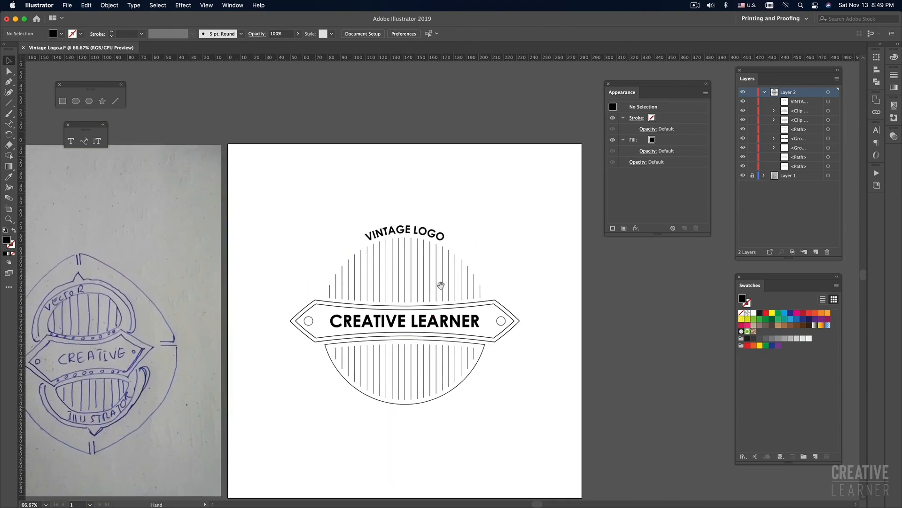
pyautogui.keyDown('super'); pyautogui.click(441, 285); pyautogui.keyUp('super')
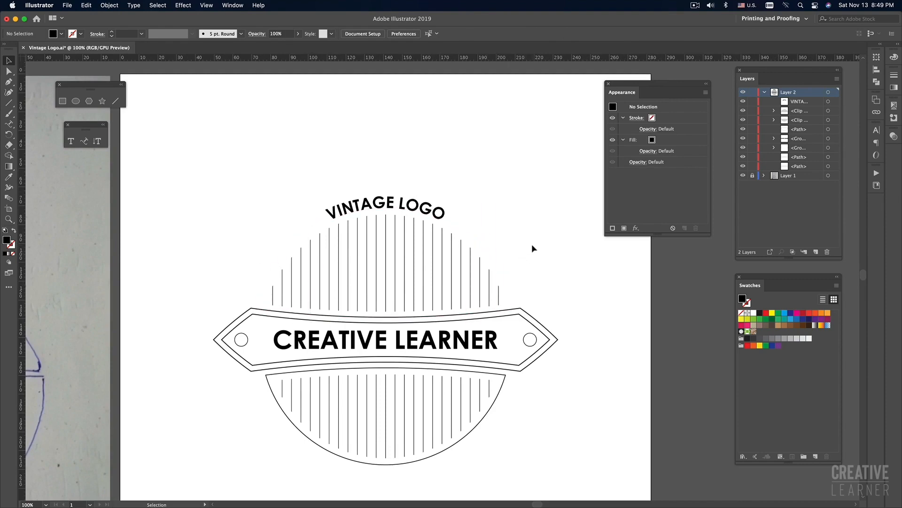
pyautogui.keyDown('alt'); pyautogui.keyDown('super'); pyautogui.click(387, 267); pyautogui.keyUp('super'); pyautogui.keyUp('alt')
pyautogui.moveTo(458, 278); pyautogui.dragTo(427, 264)
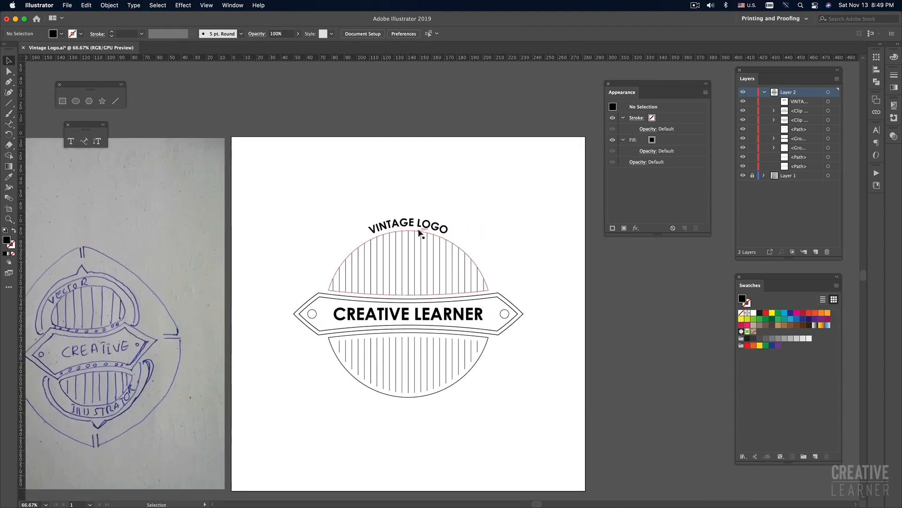
# Set the tracking of the curved VINTAGE LOGO text to 500 and deselect it
pyautogui.click(84, 140)
pyautogui.click(407, 222)
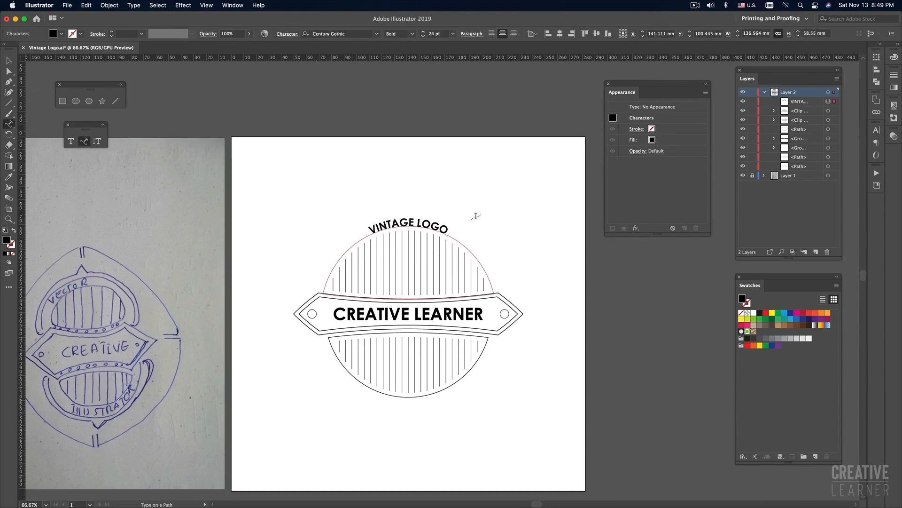
pyautogui.press('super+a')
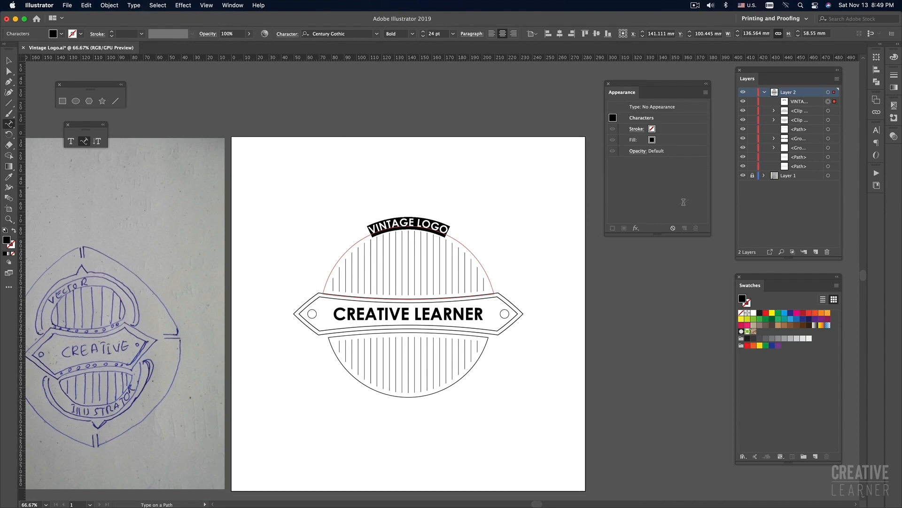
pyautogui.press('super')
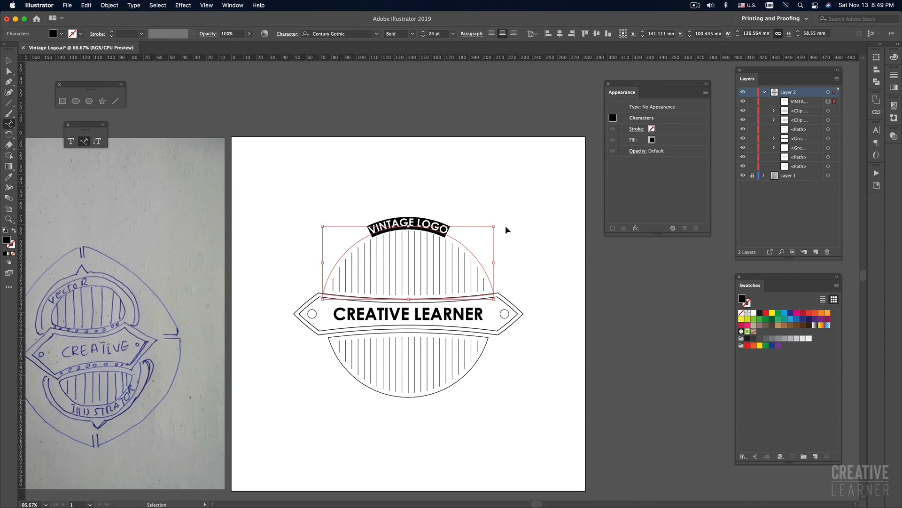
pyautogui.press('super+t')
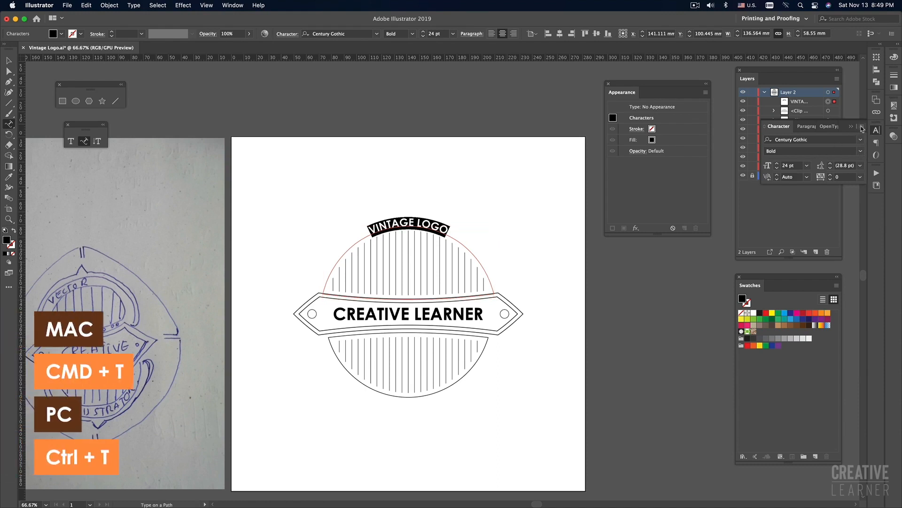
pyautogui.click(862, 127)
pyautogui.click(799, 125)
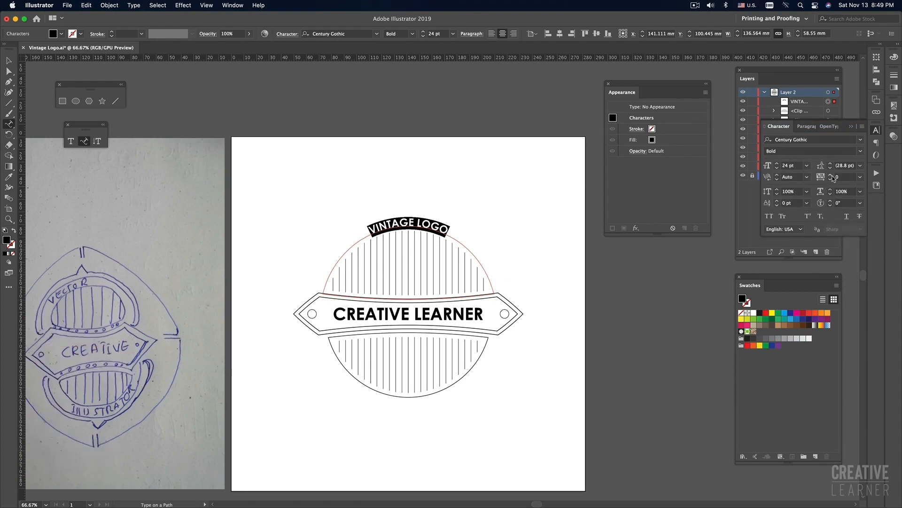
pyautogui.click(830, 174)
pyautogui.click(831, 175)
pyautogui.click(831, 175)
pyautogui.click(831, 175)
pyautogui.click(831, 175)
pyautogui.click(831, 174)
pyautogui.click(831, 175)
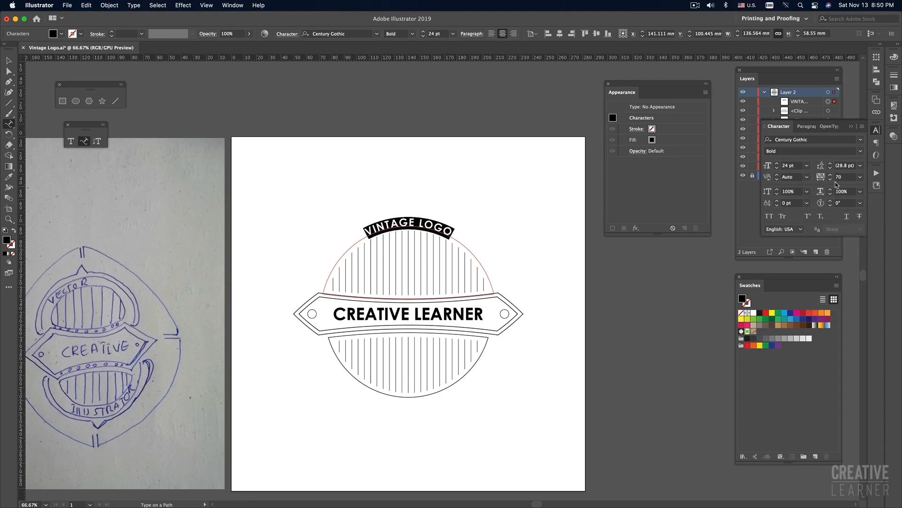
pyautogui.write('5')
pyautogui.press('Tab')
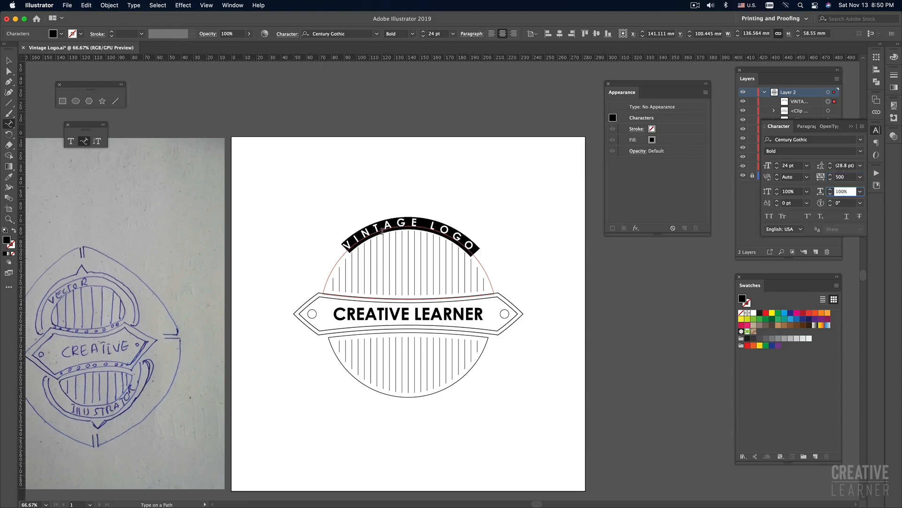
pyautogui.click(8, 60)
pyautogui.click(306, 172)
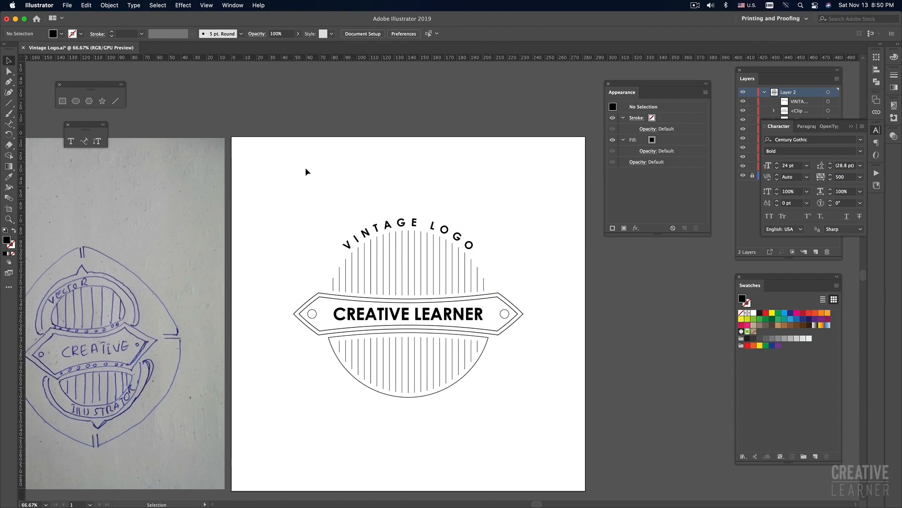
# Examine the vintage logo reference screenshot in Finder, then return to Illustrator and compare the badge with the hand-drawn sketch
pyautogui.press('space')
pyautogui.moveTo(457, 255); pyautogui.dragTo(456, 240)
pyautogui.moveTo(514, 252); pyautogui.dragTo(519, 236)
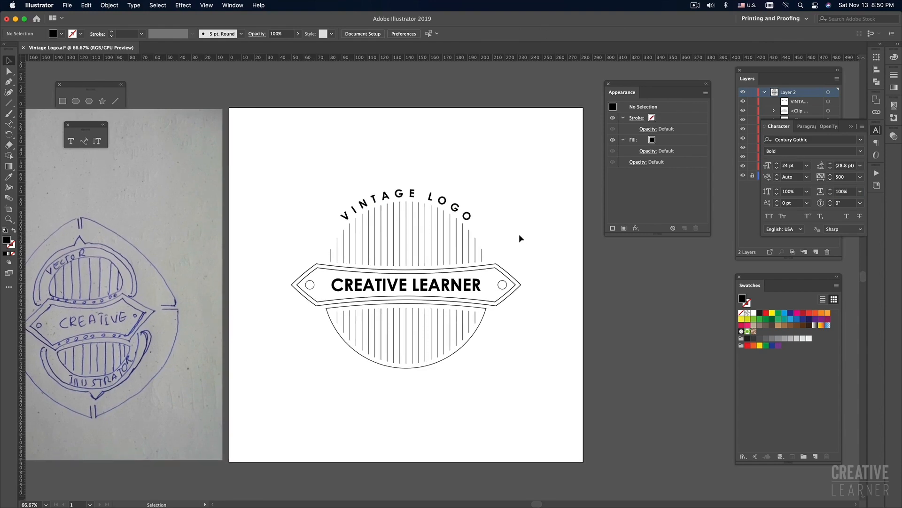
pyautogui.press('space')
pyautogui.moveTo(522, 232); pyautogui.dragTo(532, 235)
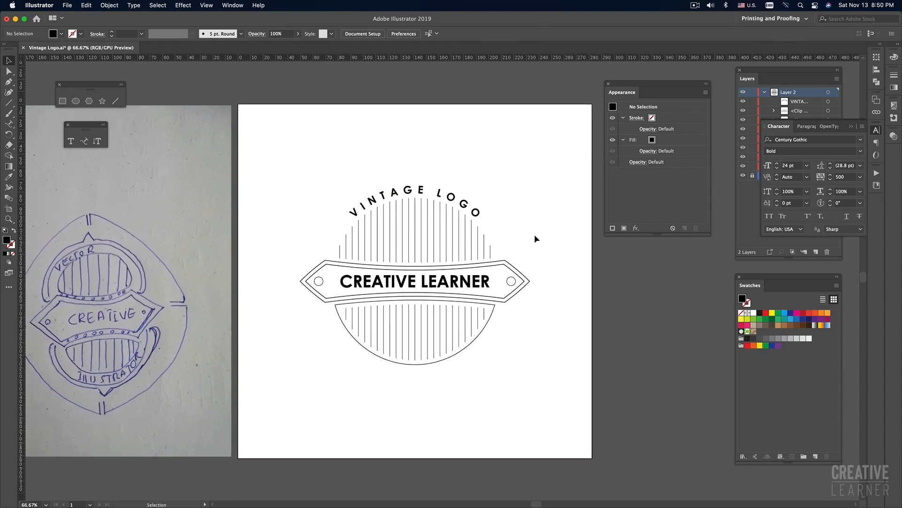
pyautogui.press('super+Tab')
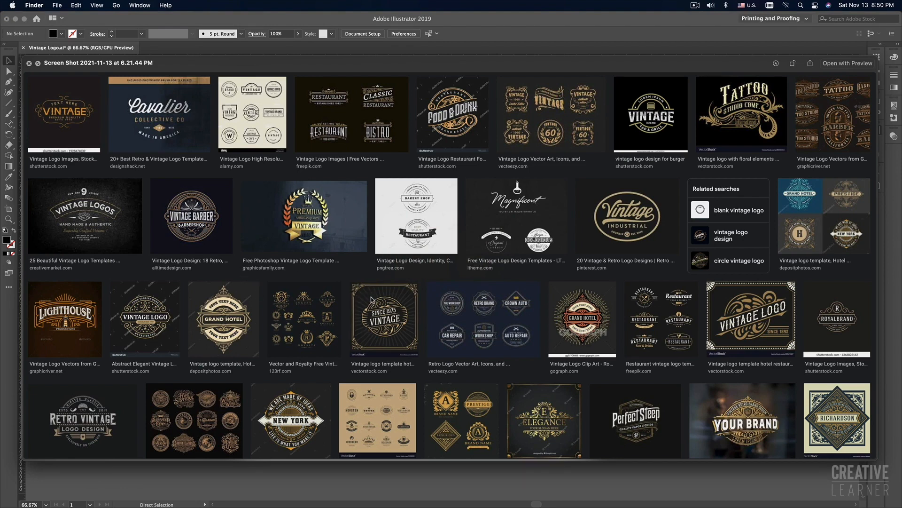
pyautogui.press('super+Tab')
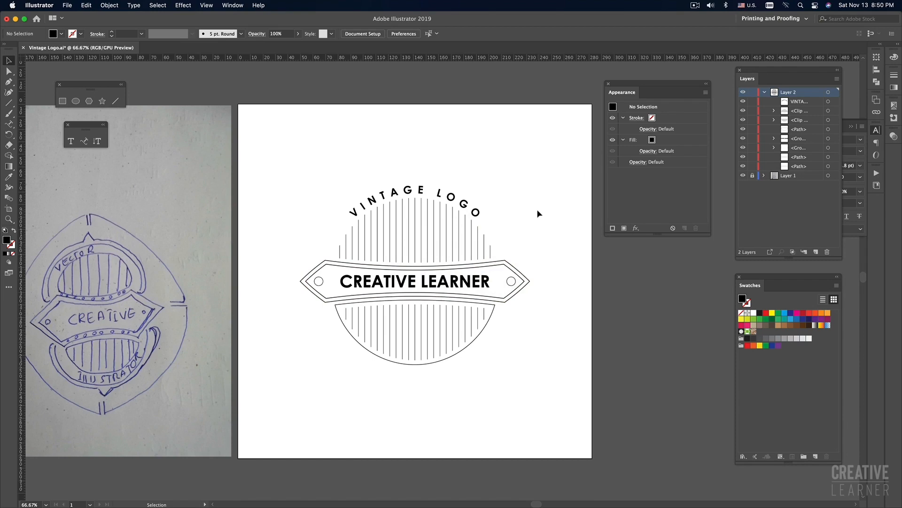
pyautogui.hscroll(-3, 258, 326)
pyautogui.scroll(-1, 259, 326)
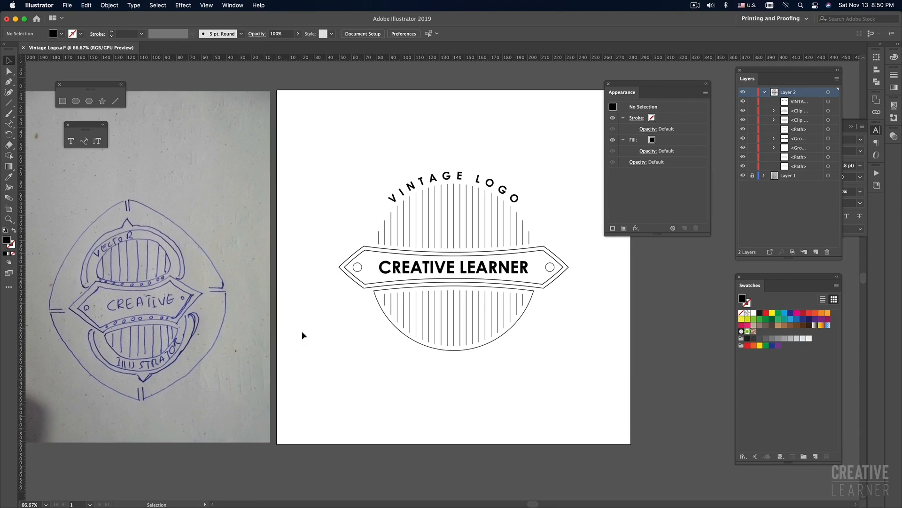
pyautogui.moveTo(328, 332); pyautogui.dragTo(322, 342)
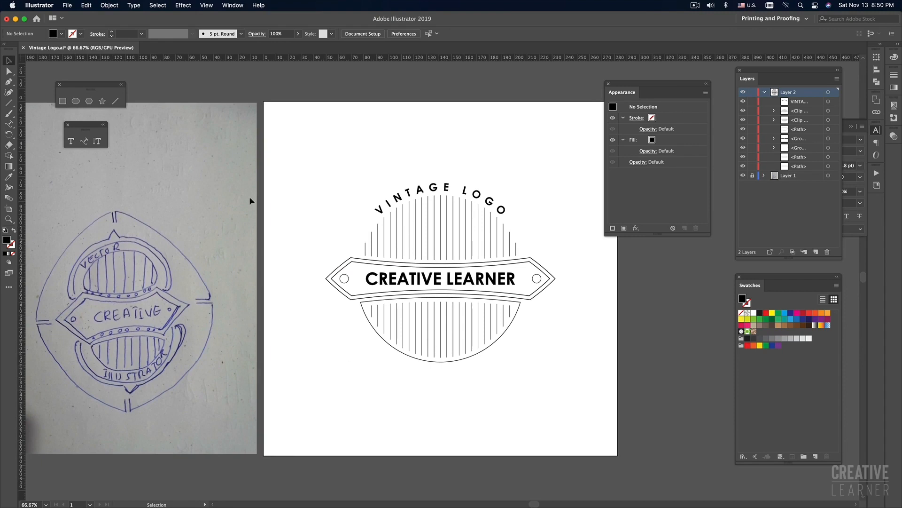
pyautogui.click(183, 5)
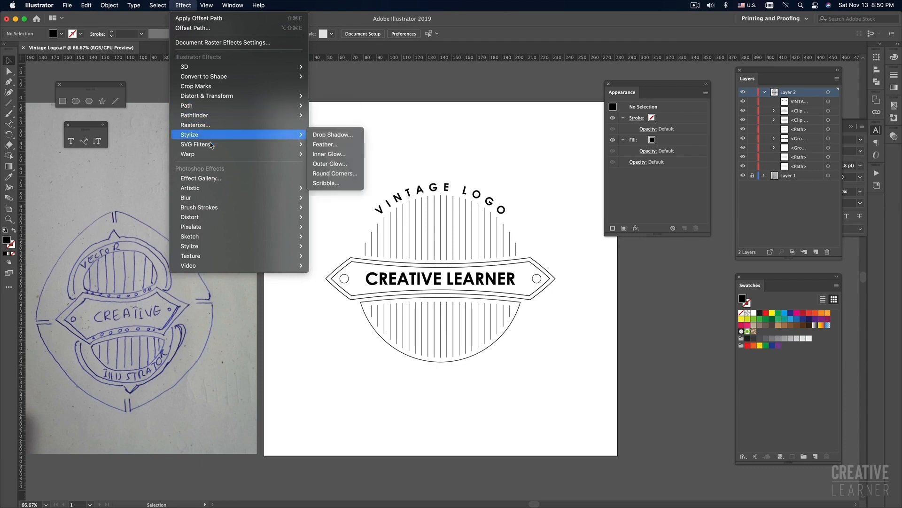
pyautogui.moveTo(211, 155)
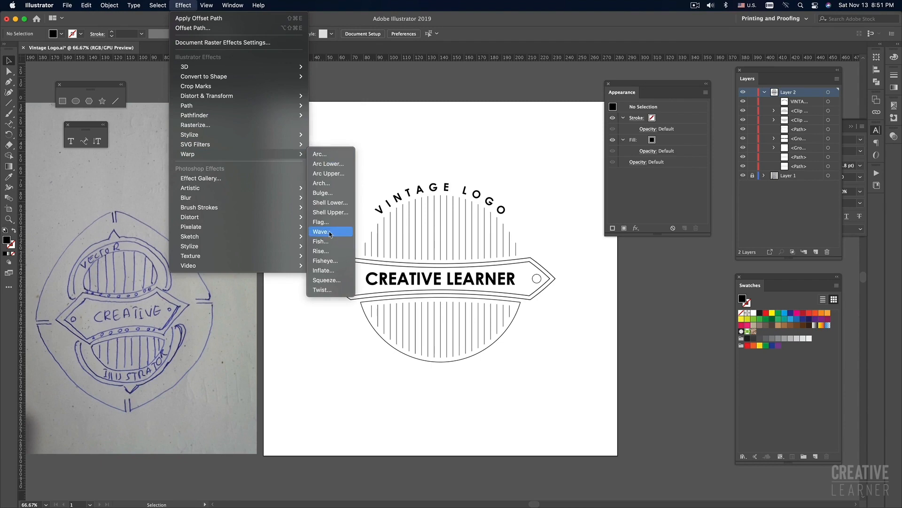
pyautogui.click(413, 148)
# Draw a rectangle about 94 by 22 mm above the VINTAGE LOGO text, with a black 1 pt stroke and no fill
pyautogui.click(62, 102)
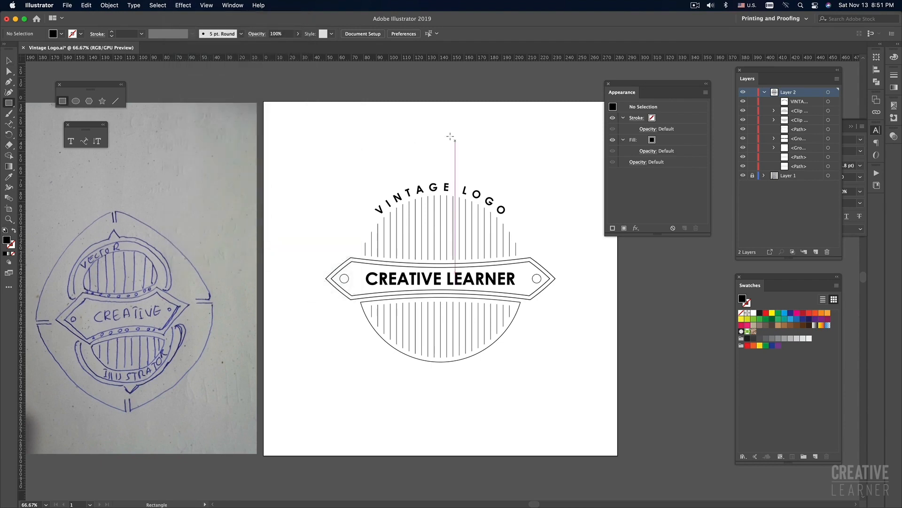
pyautogui.moveTo(393, 121); pyautogui.dragTo(512, 147)
pyautogui.press('v')
pyautogui.click(557, 194)
pyautogui.click(461, 140)
pyautogui.hotkey('shift', 'x')
pyautogui.click(484, 138)
pyautogui.click(461, 148)
# Apply a horizontal Bulge warp with a -9% bend to the rectangle above the badge
pyautogui.click(183, 6)
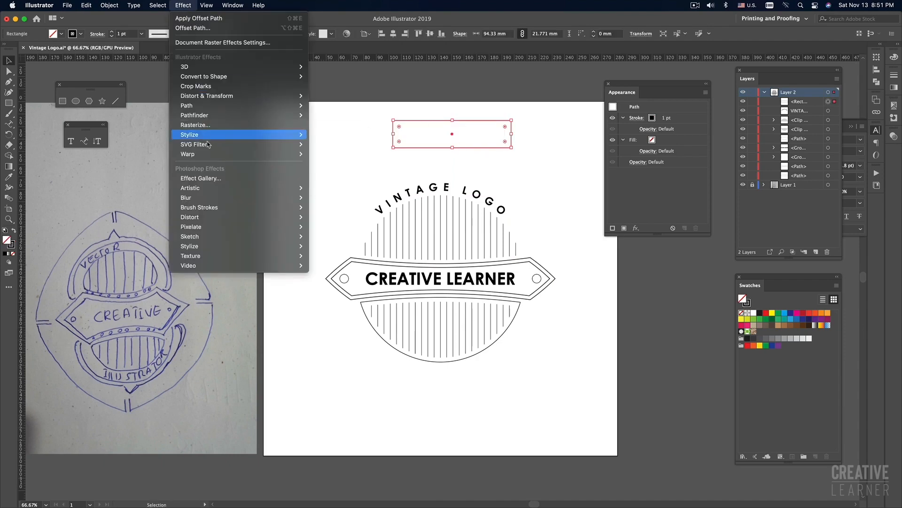
pyautogui.moveTo(208, 155)
pyautogui.click(320, 154)
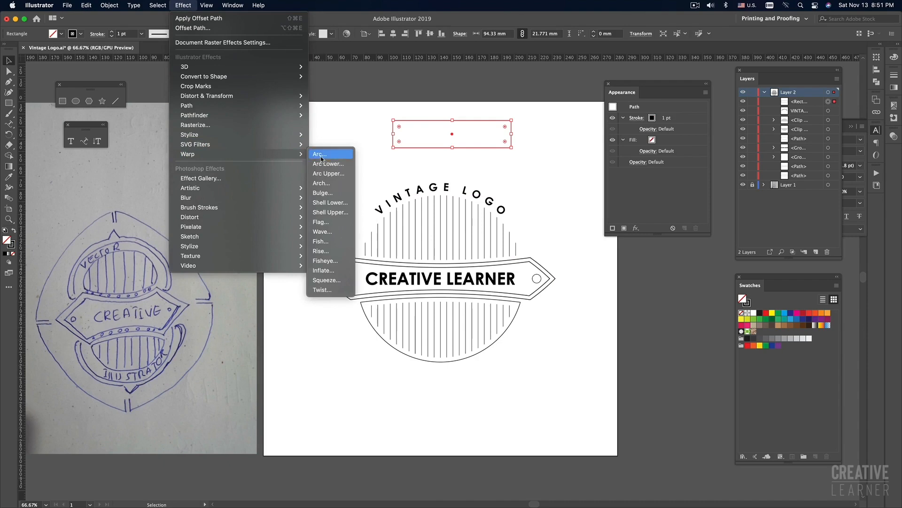
pyautogui.moveTo(493, 73)
pyautogui.mouseDown()
pyautogui.moveTo(103, 124)
pyautogui.moveTo(212, 103)
pyautogui.mouseUp()
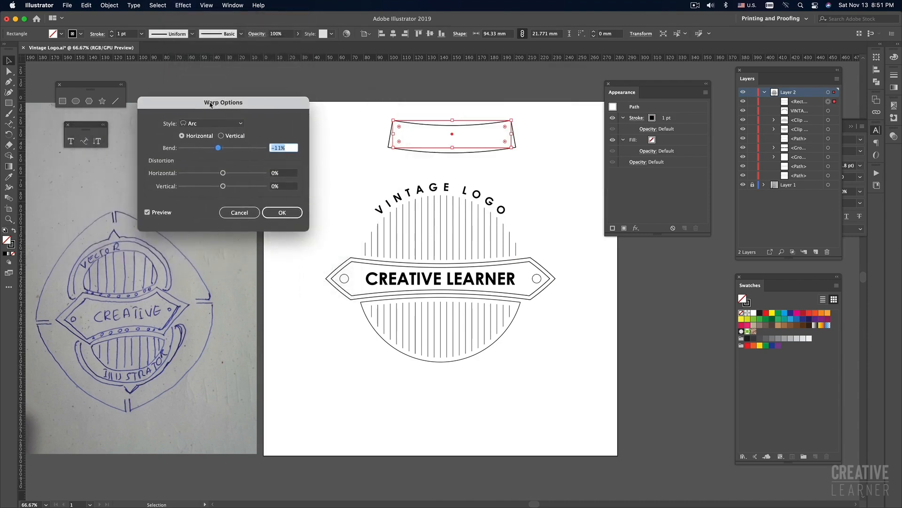
pyautogui.moveTo(221, 145); pyautogui.dragTo(201, 149)
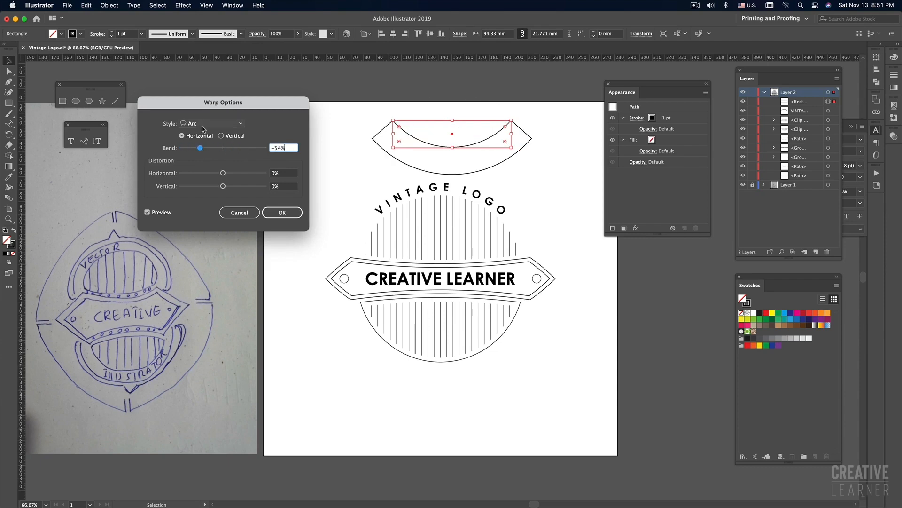
pyautogui.click(204, 125)
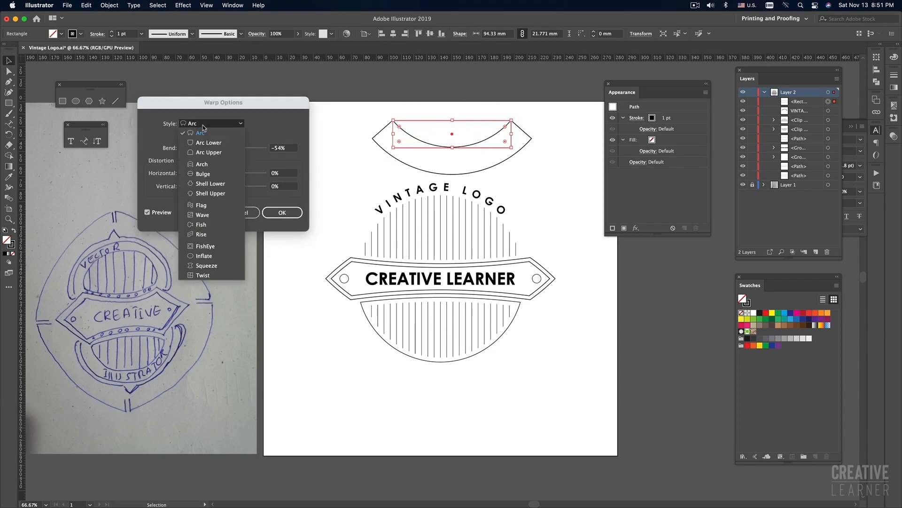
pyautogui.click(203, 174)
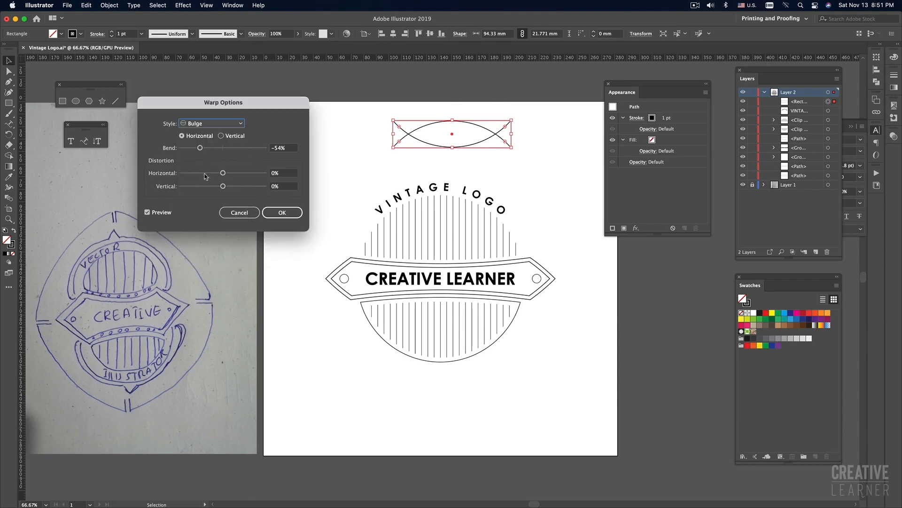
pyautogui.moveTo(203, 150); pyautogui.dragTo(220, 150)
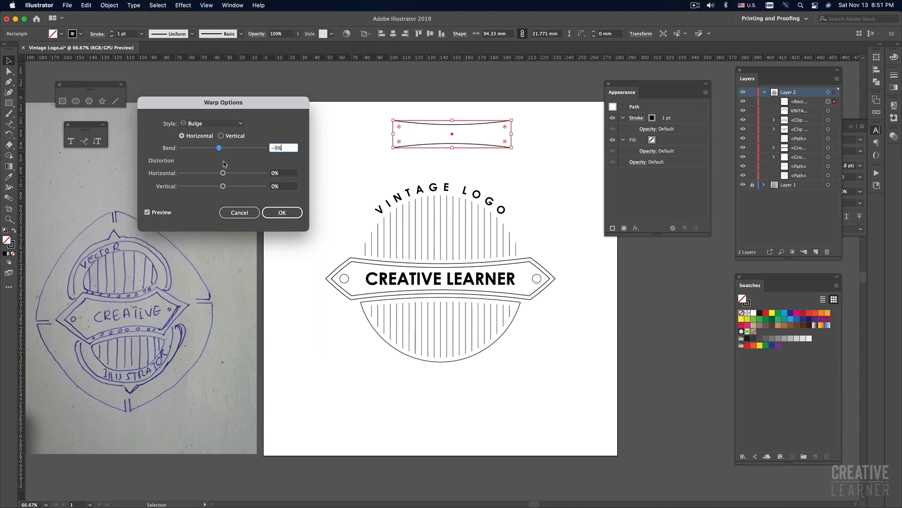
pyautogui.click(282, 212)
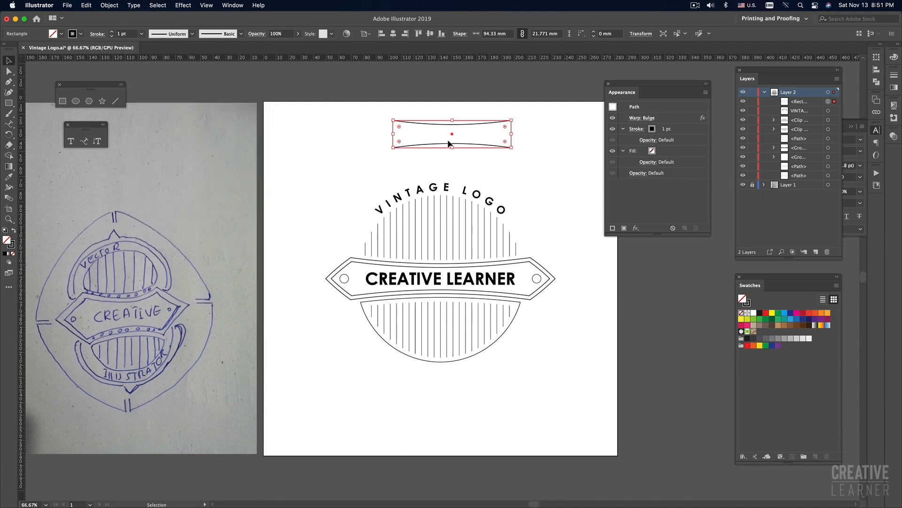
# Add an Offset Path effect of 3.5278 mm with miter joins to the warped rectangle
pyautogui.click(178, 6)
pyautogui.moveTo(220, 100)
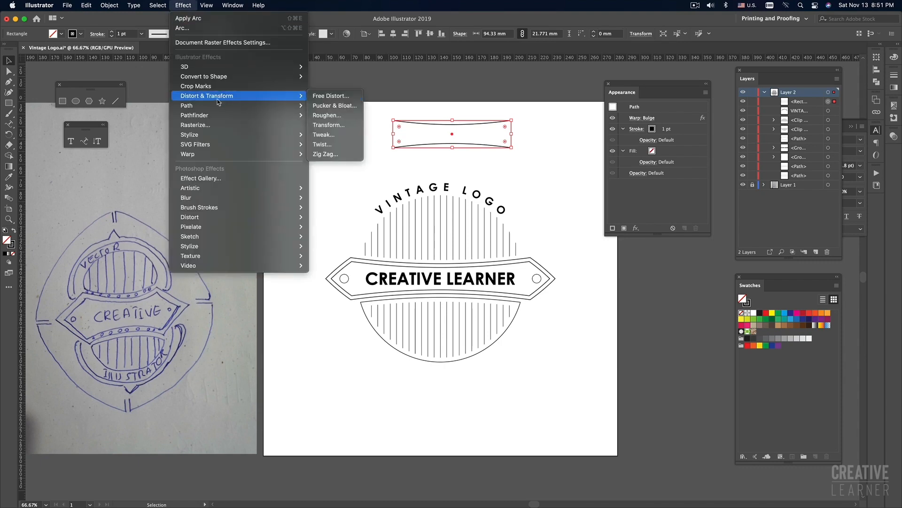
pyautogui.click(329, 105)
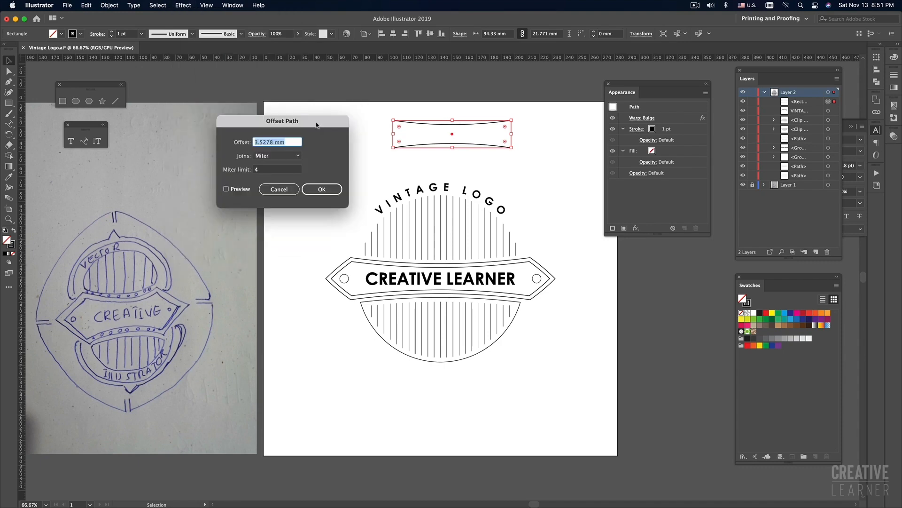
pyautogui.moveTo(306, 121); pyautogui.dragTo(279, 126)
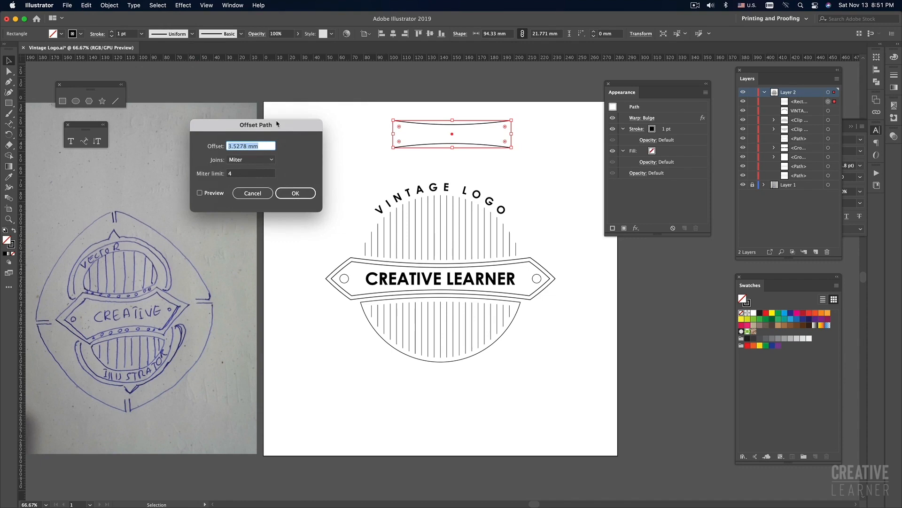
pyautogui.click(200, 193)
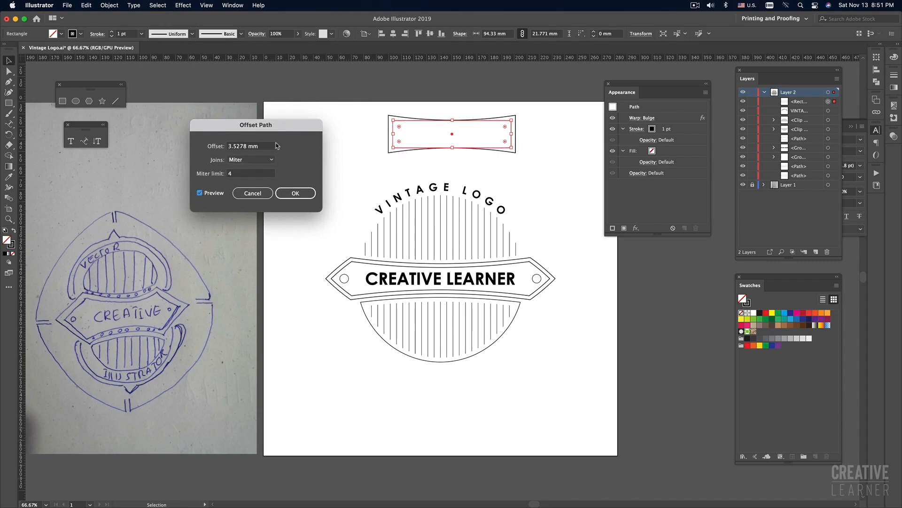
pyautogui.click(296, 193)
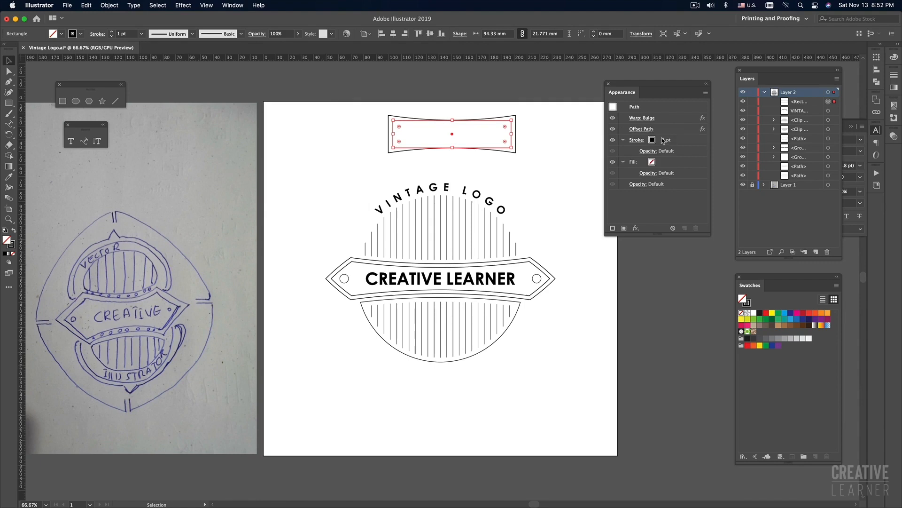
# Duplicate the warped rectangle's 1 pt stroke and add a 3.5278 mm Offset Path effect with miter joins to the upper stroke
pyautogui.click(683, 142)
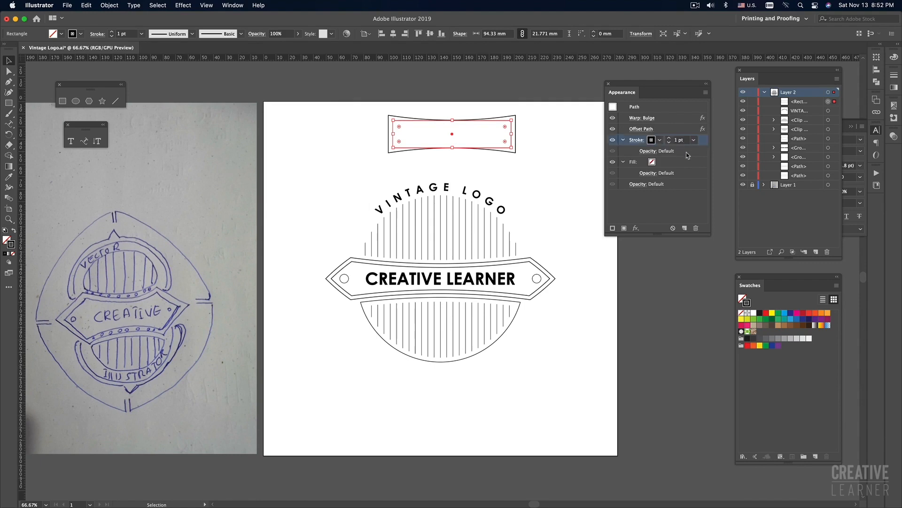
pyautogui.click(685, 228)
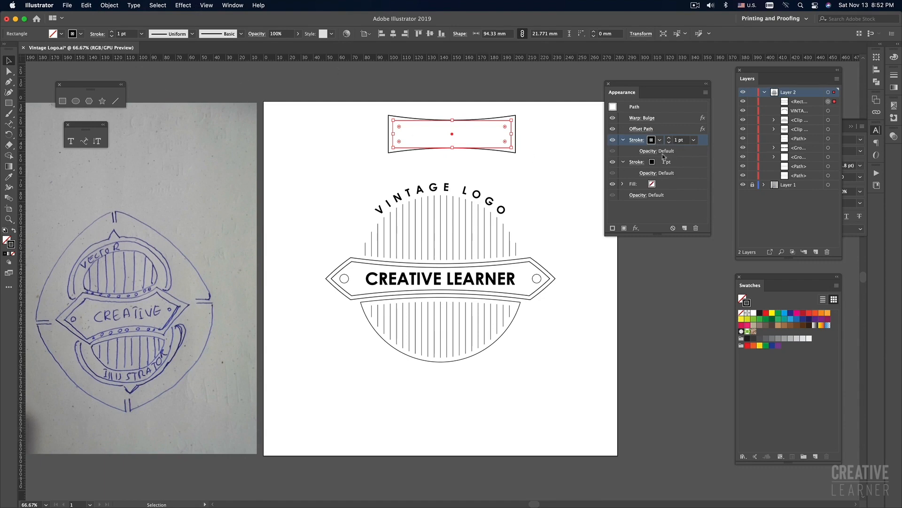
pyautogui.click(184, 5)
pyautogui.moveTo(291, 105)
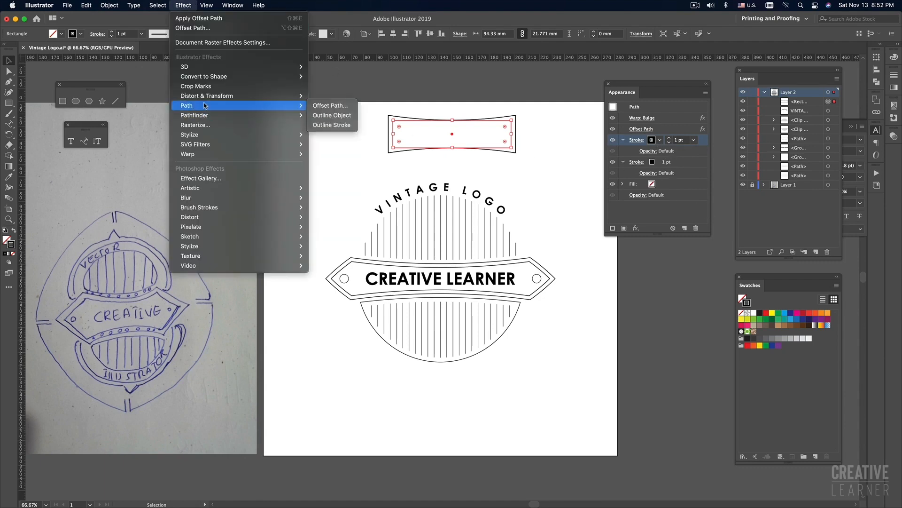
pyautogui.click(340, 110)
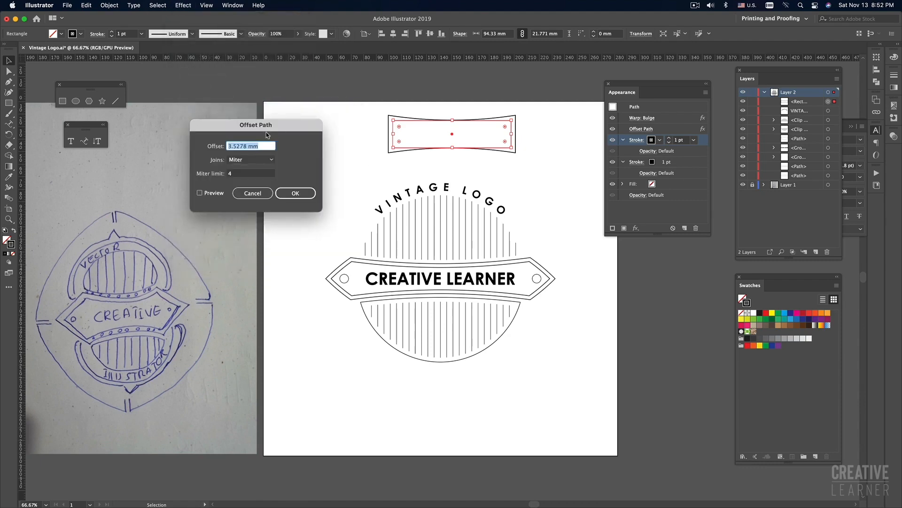
pyautogui.click(168, 183)
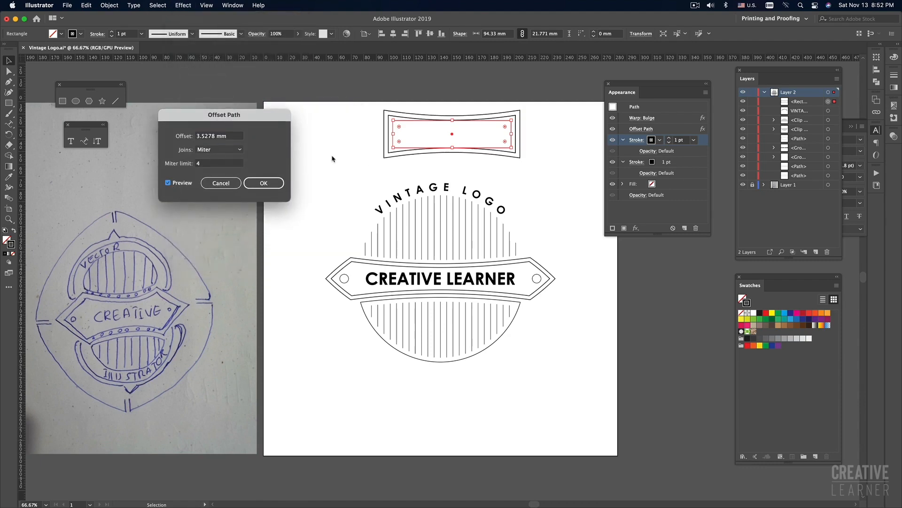
pyautogui.click(264, 183)
pyautogui.click(325, 172)
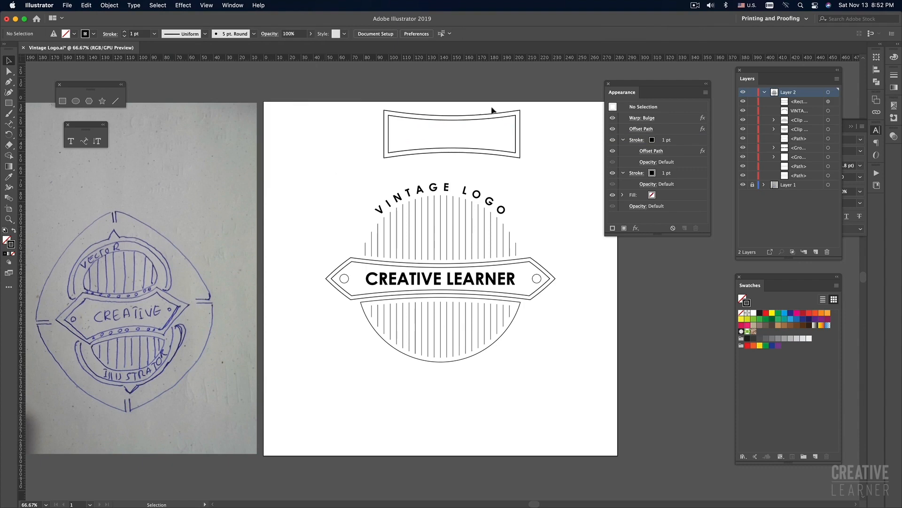
pyautogui.click(515, 137)
pyautogui.click(534, 169)
pyautogui.moveTo(507, 159); pyautogui.dragTo(509, 159)
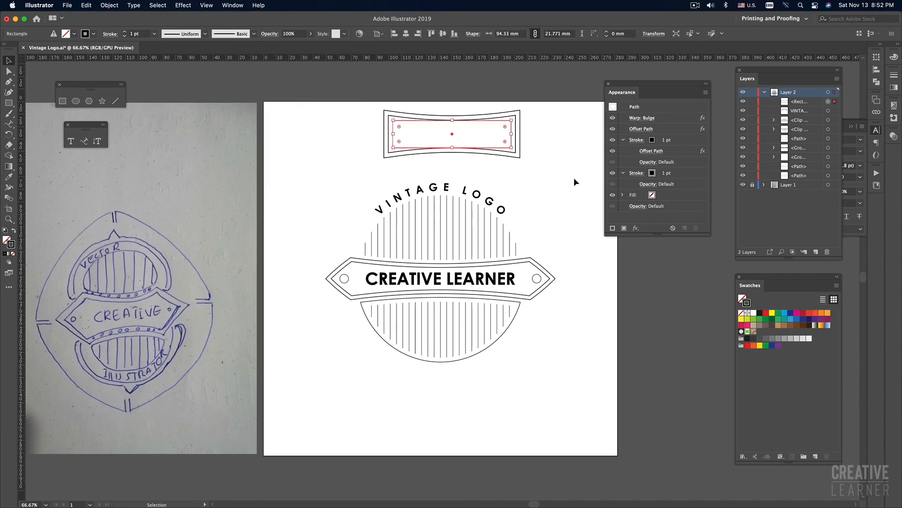
pyautogui.click(184, 6)
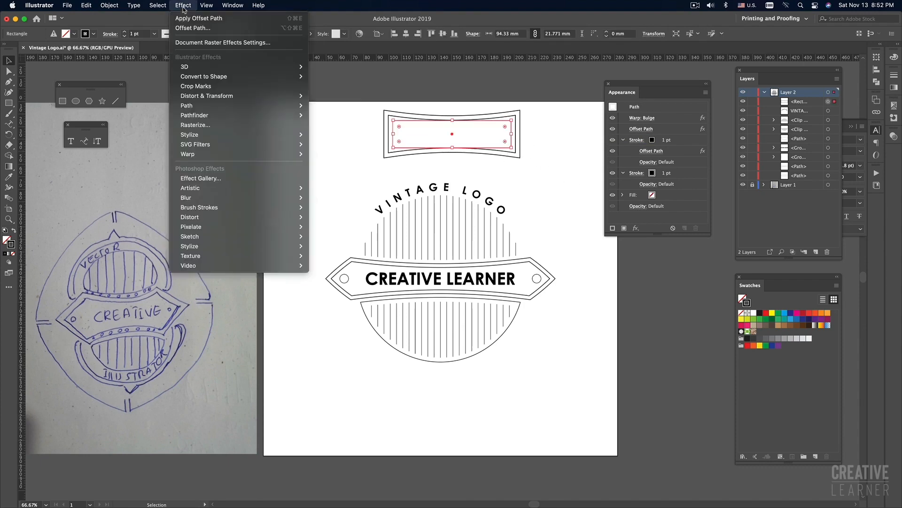
pyautogui.moveTo(203, 69)
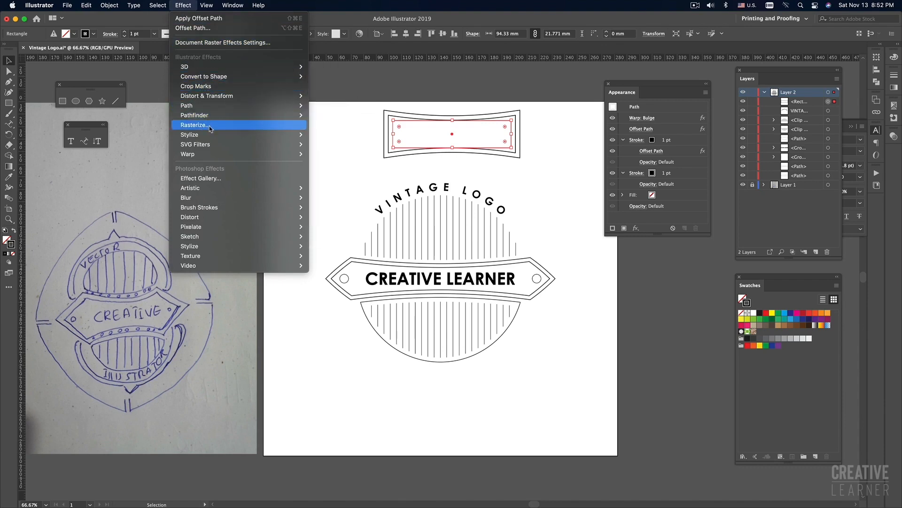
pyautogui.moveTo(267, 134)
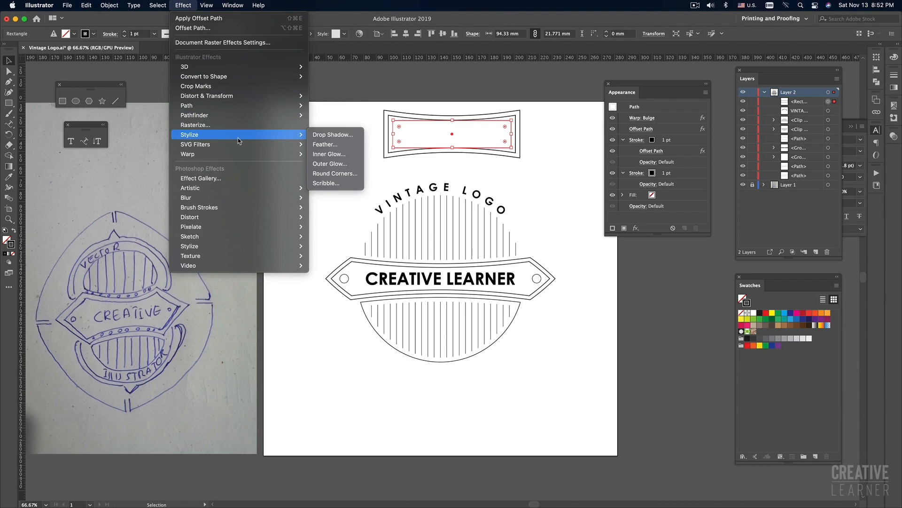
pyautogui.click(347, 110)
pyautogui.click(562, 166)
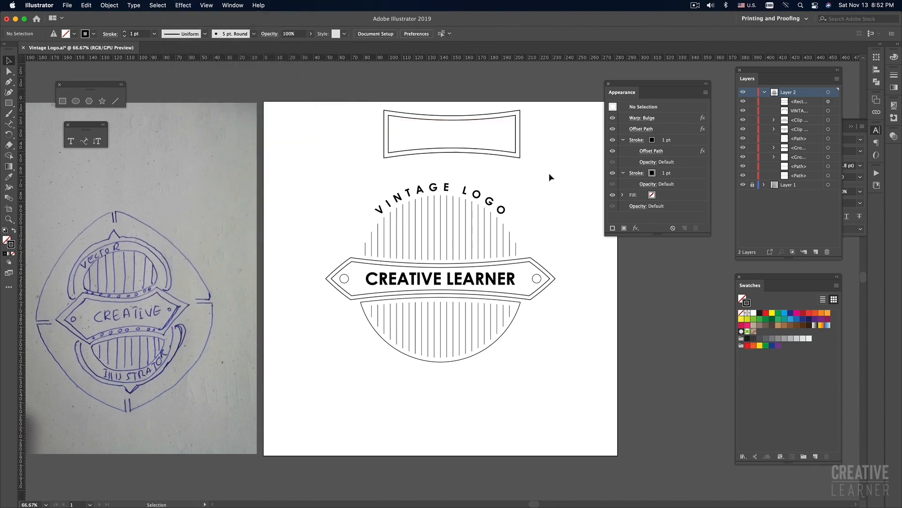
# Examine the badge's parts: the arched VINTAGE LOGO text, the striped upper shape, the CREATIVE LEARNER lettering and the banner circles
pyautogui.moveTo(516, 243); pyautogui.dragTo(490, 241)
pyautogui.click(475, 208)
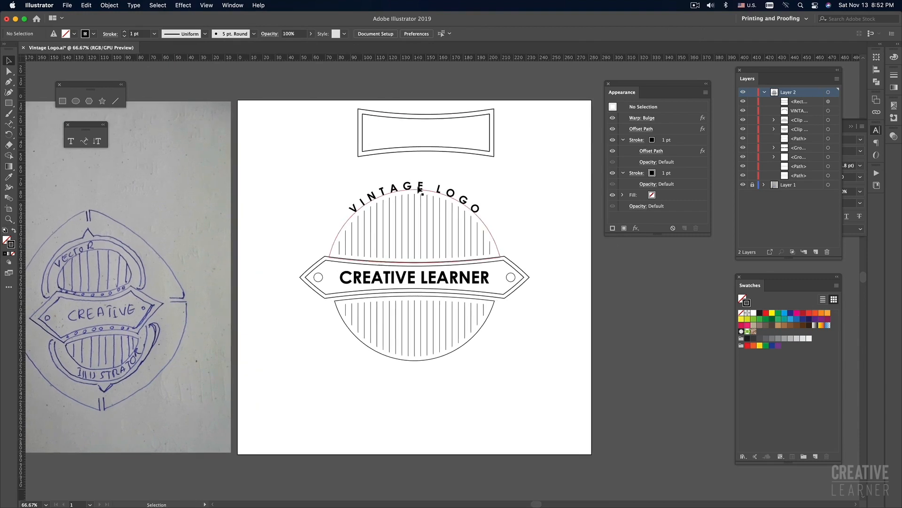
pyautogui.click(530, 210)
pyautogui.click(430, 221)
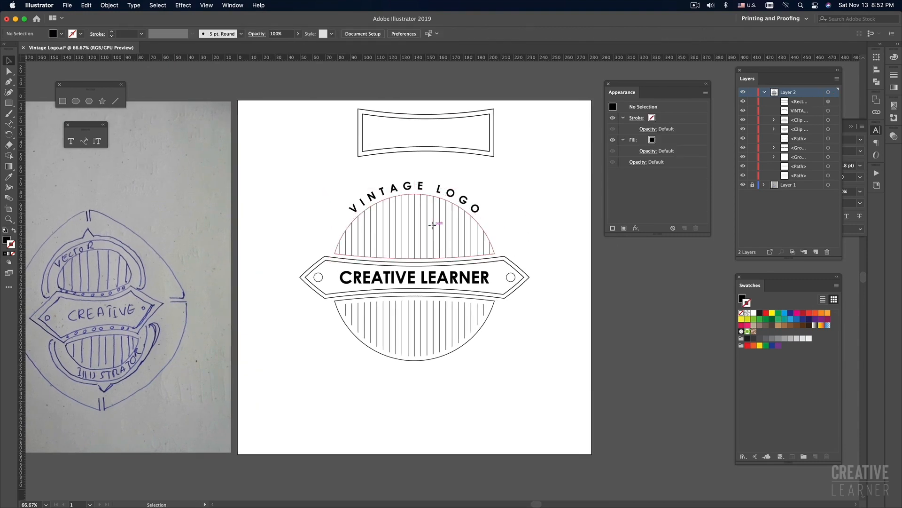
pyautogui.click(533, 237)
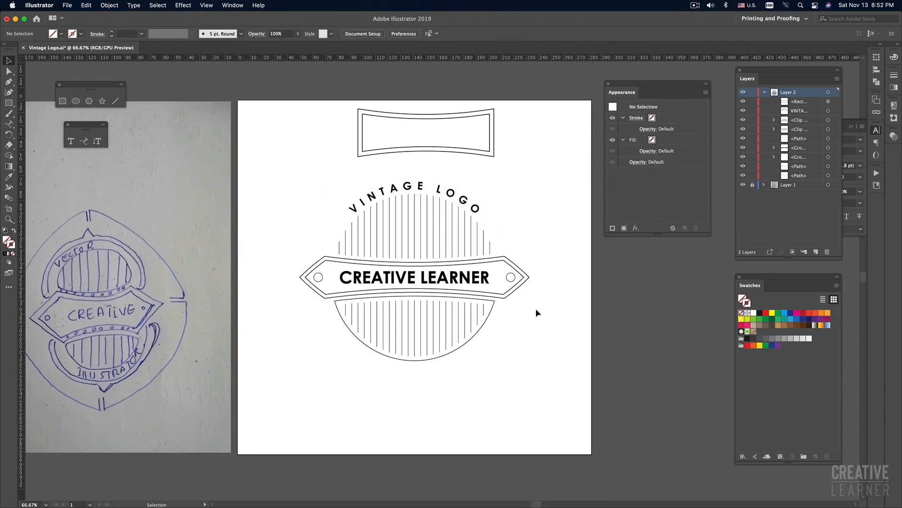
pyautogui.click(463, 281)
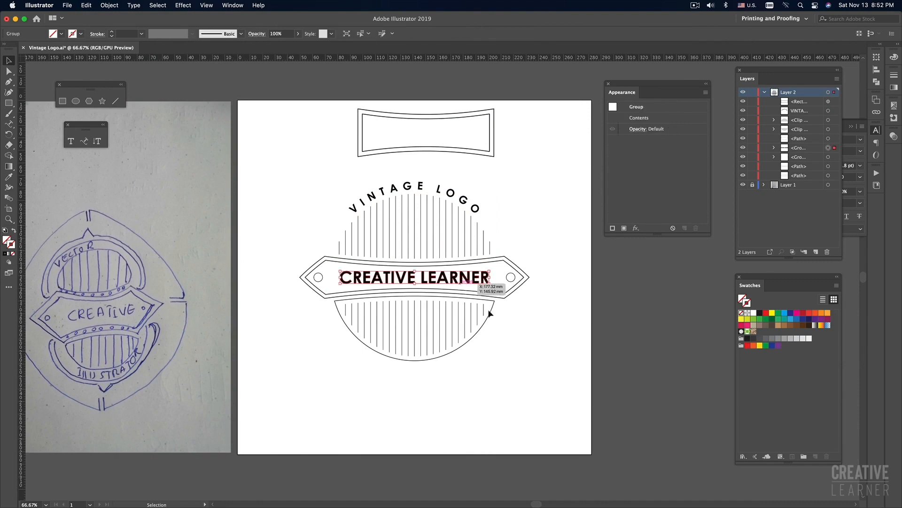
pyautogui.click(514, 278)
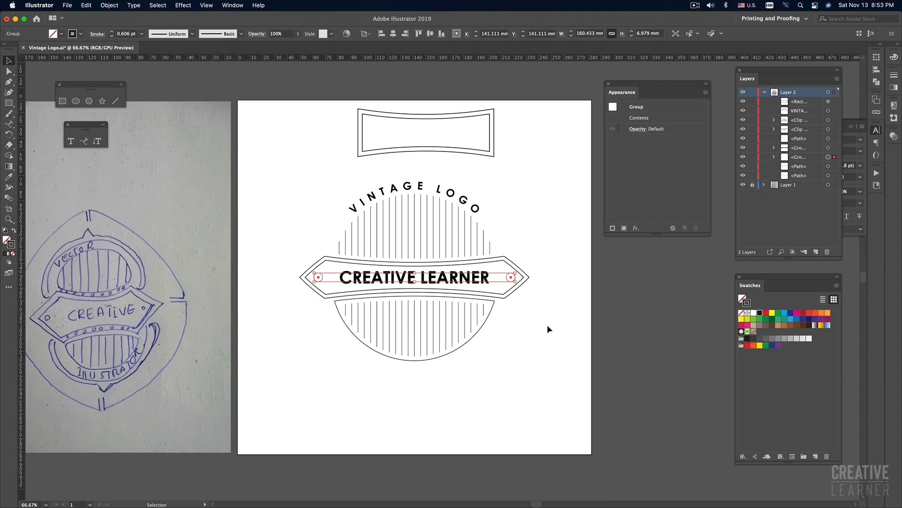
pyautogui.click(546, 325)
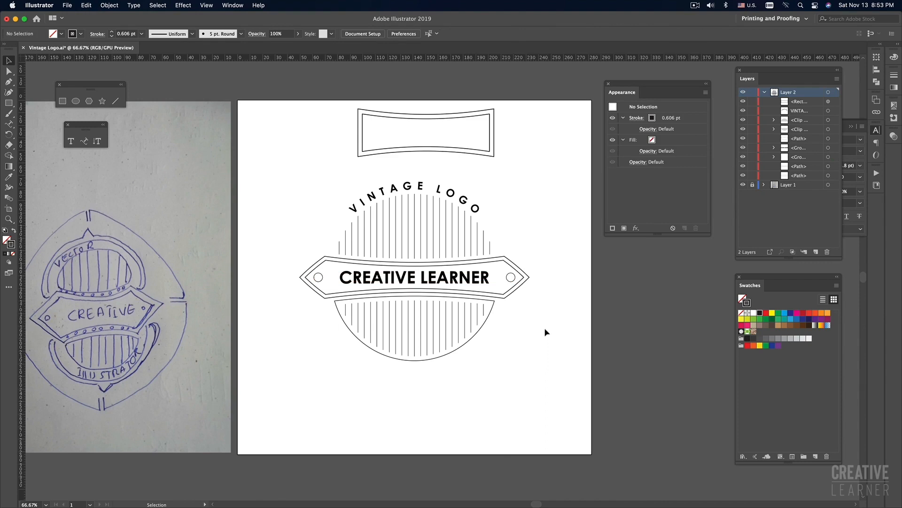
# Delete the double-outlined sample rectangle above the badge
pyautogui.click(447, 121)
pyautogui.press('Delete')
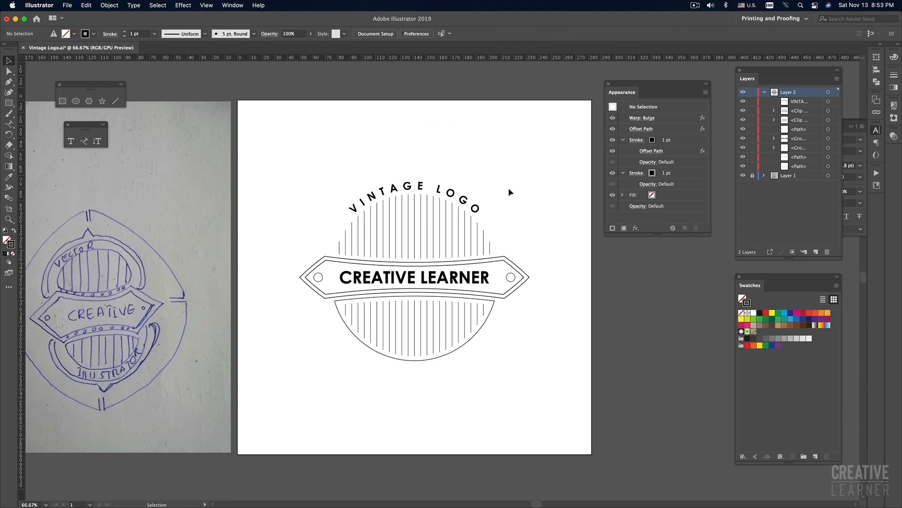
pyautogui.scroll(-2, 510, 191)
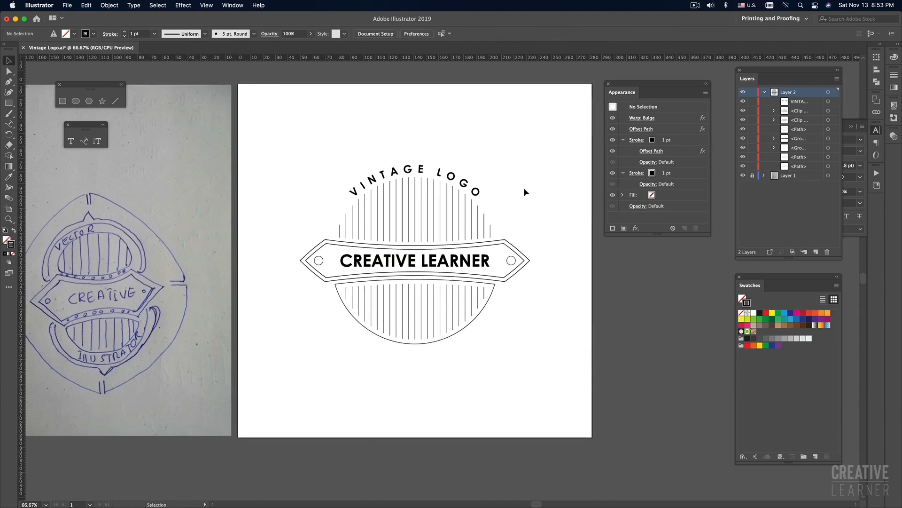
pyautogui.scroll(1, 525, 191)
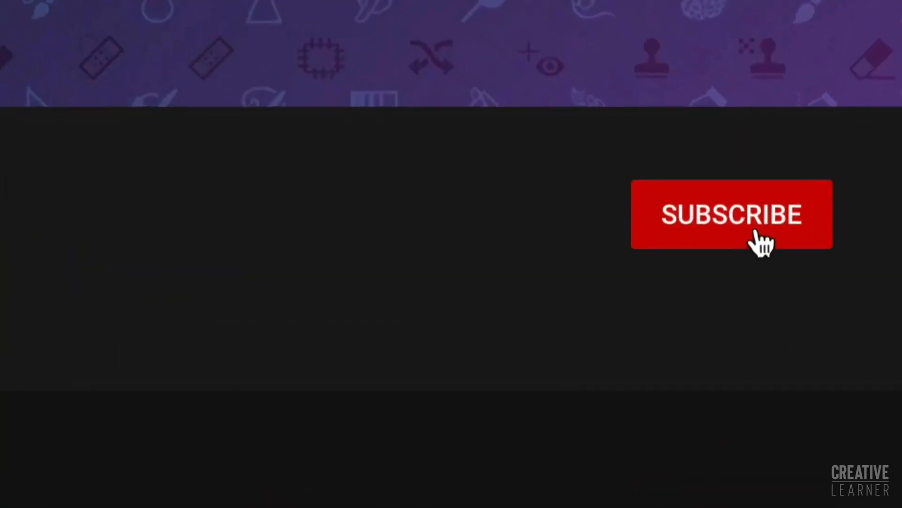
pyautogui.click(759, 229)
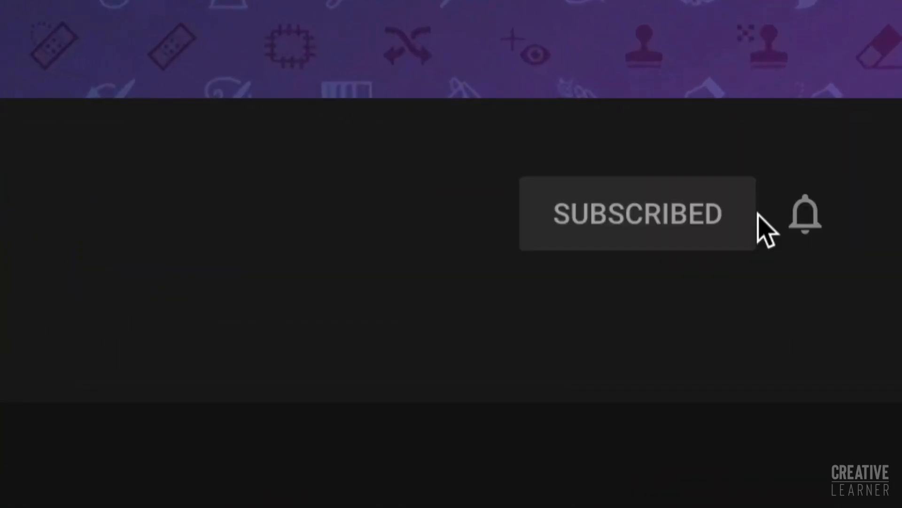
pyautogui.click(807, 221)
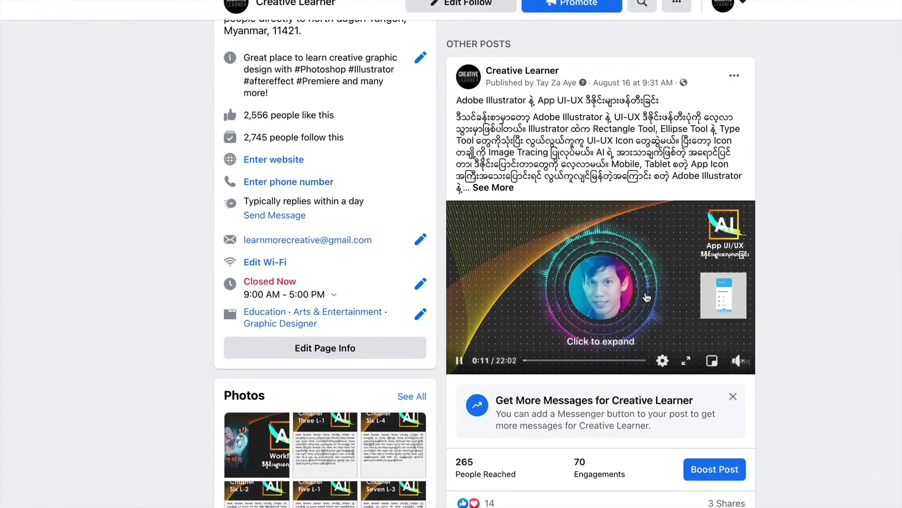
pyautogui.scroll(-5, 645, 373)
pyautogui.scroll(2, 645, 373)
pyautogui.moveTo(515, 256)
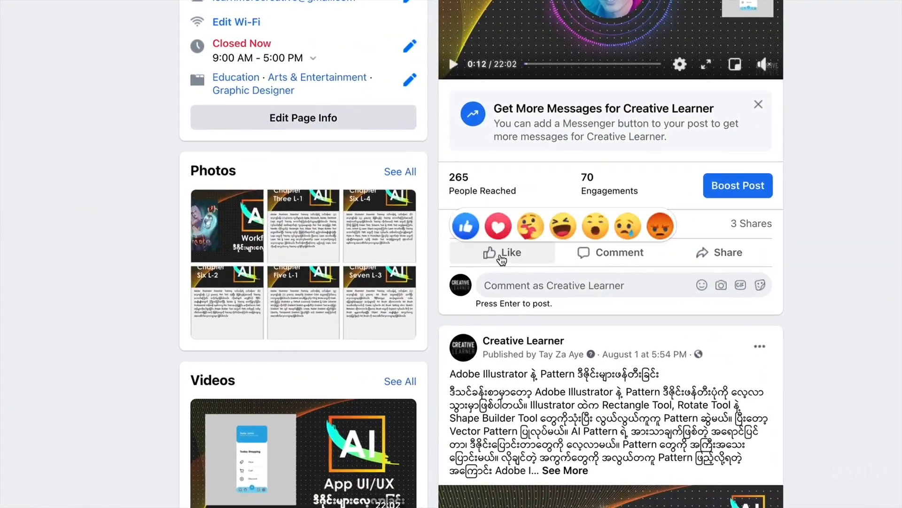